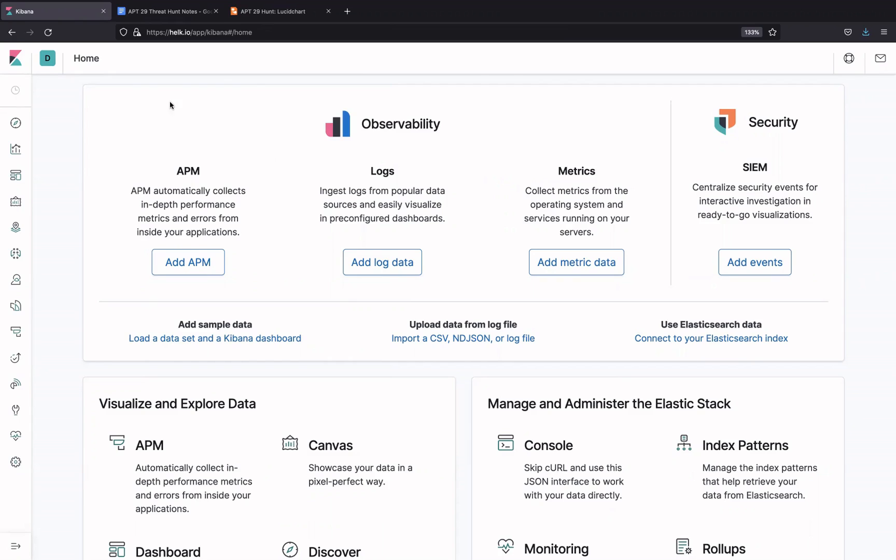
- Look over the APT 29 Threat Hunt Notes in Google Docs and the blank APT 29 Hunt diagram in Lucidchart
left_click(184, 11)
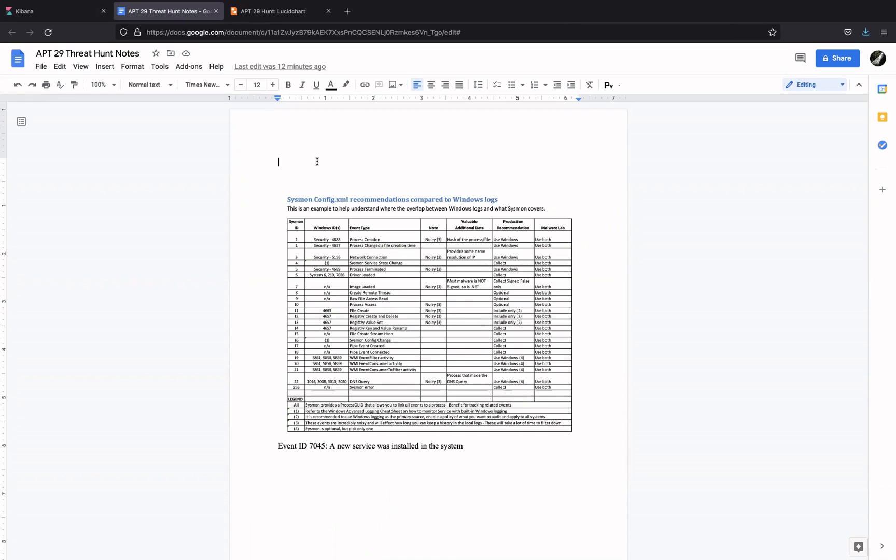
left_click(280, 11)
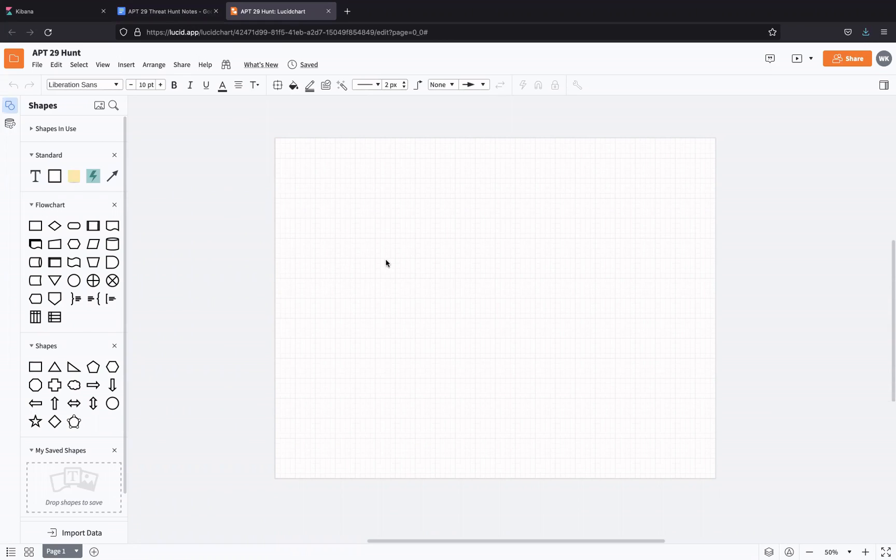
left_click(186, 16)
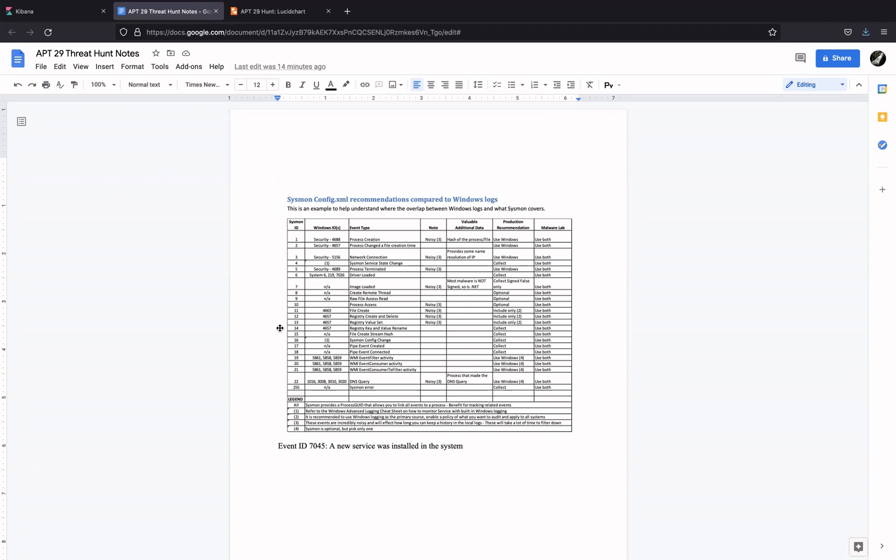
- Switch to Kibana, open Discover and enter the query Image: "*.scr" for the logs
left_click(58, 14)
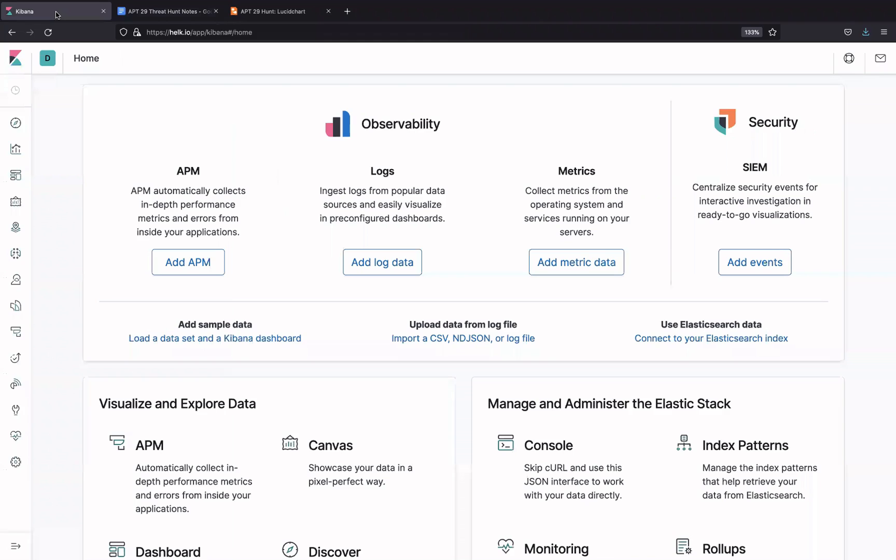
left_click(16, 124)
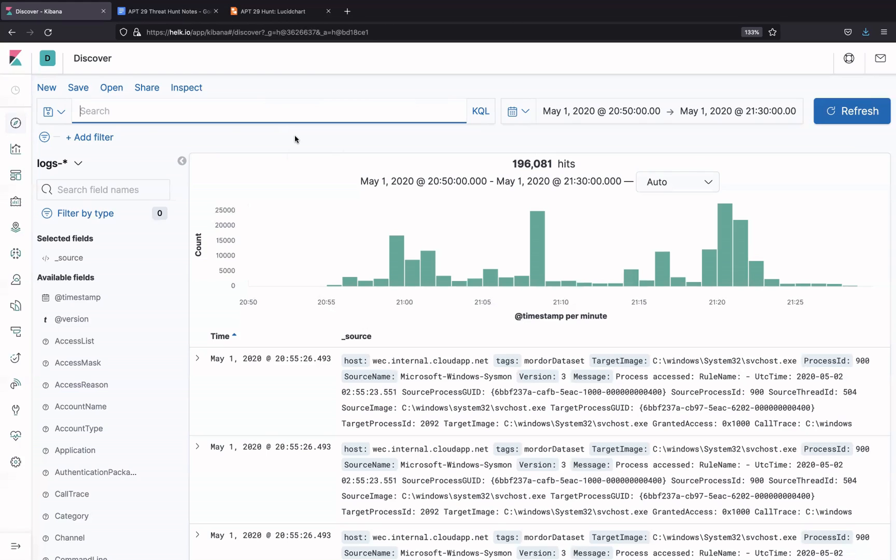
type("I")
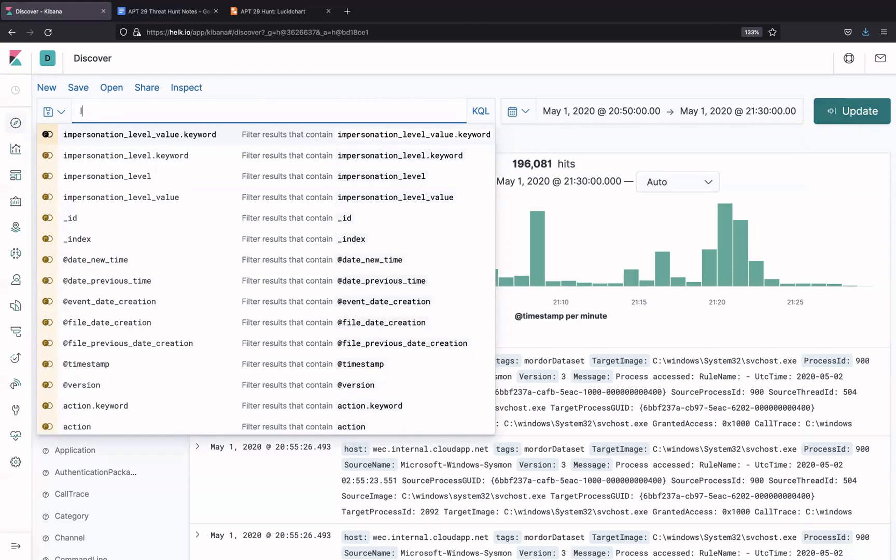
type("mage")
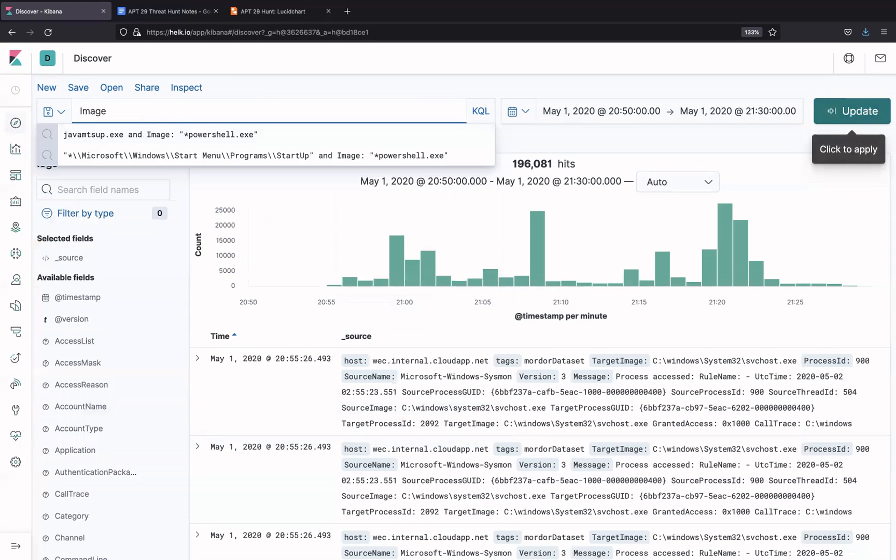
type(": \"")
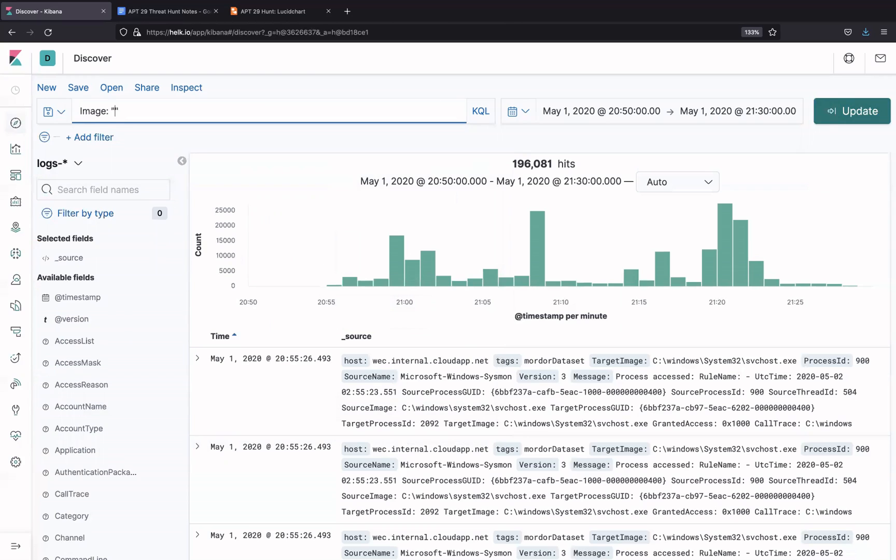
type("*")
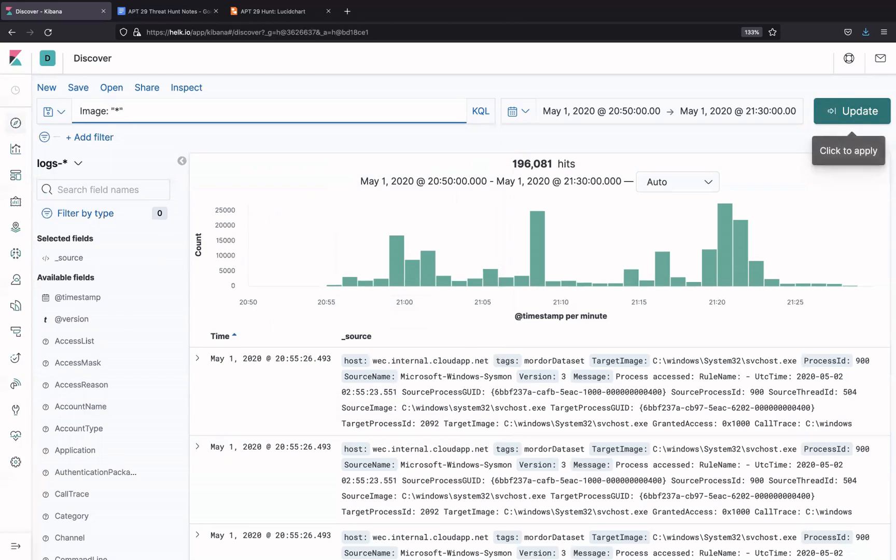
type(".scr")
key("Right")
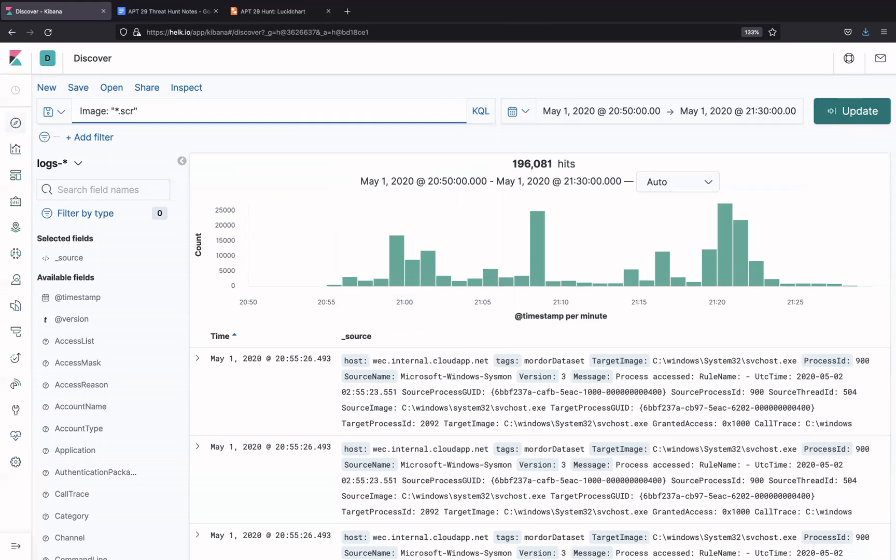
- Extend the query with and EventID: 1, checking the Sysmon ID table in the notes, and run the search
type("and ")
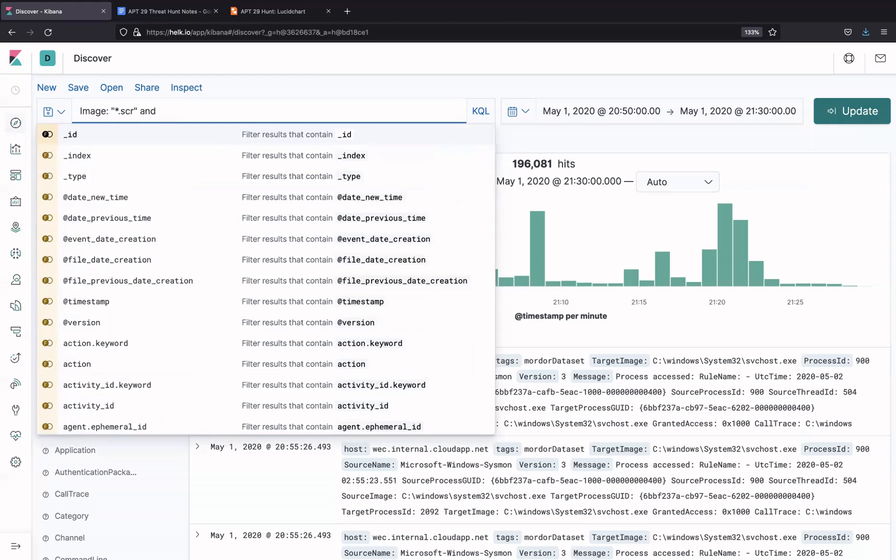
type("EventID")
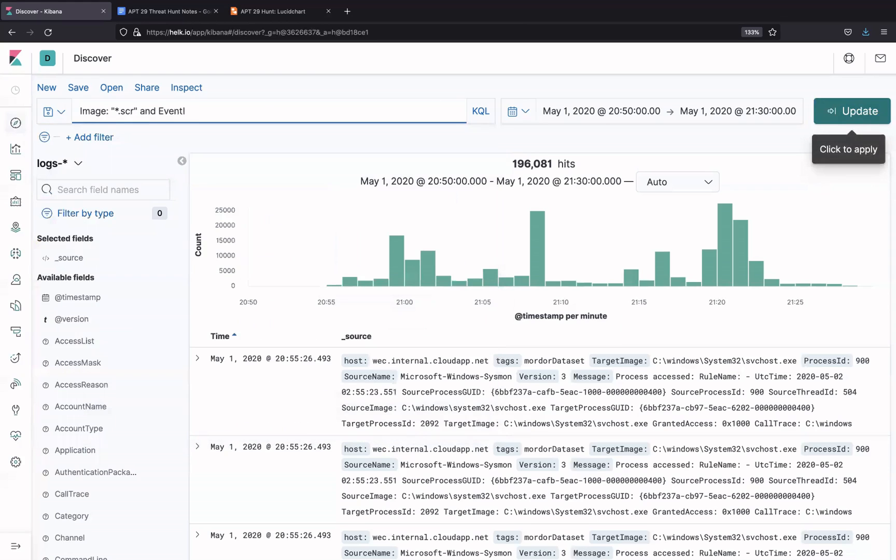
left_click(178, 17)
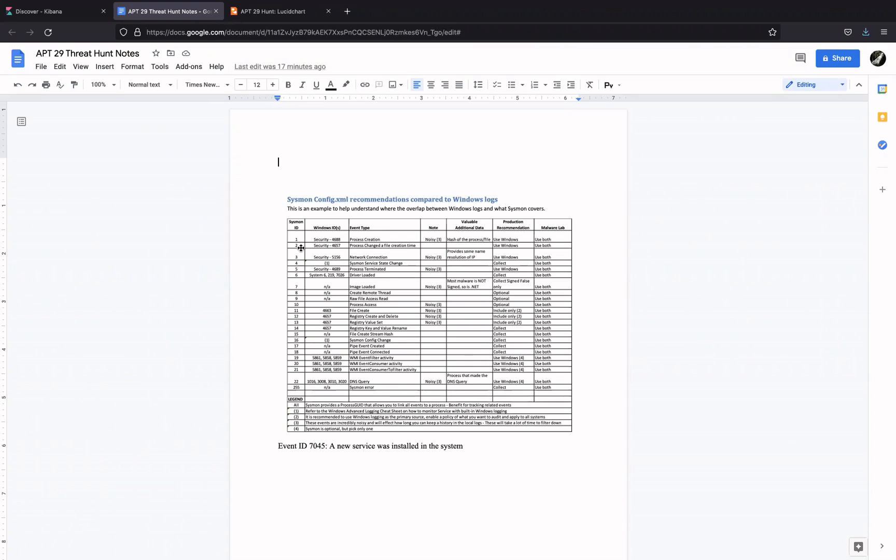
left_click(76, 12)
type(": 1")
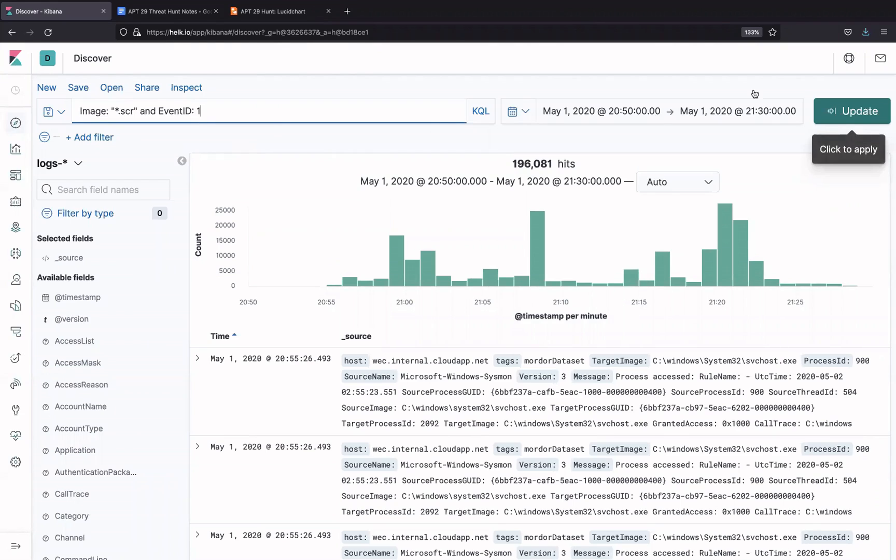
left_click(845, 114)
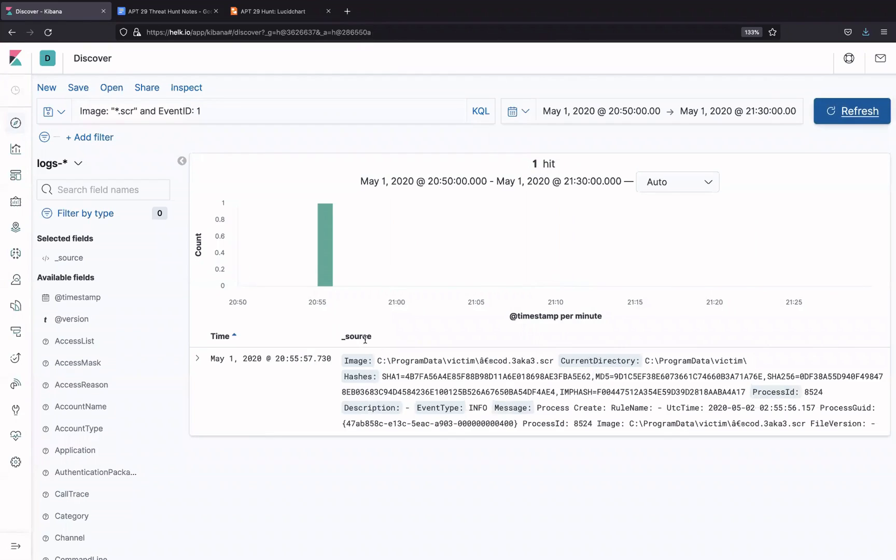
- Expand the matching .scr process creation event and copy its ProcessGuid value
left_click(200, 359)
scroll(295, 421, "down", 3)
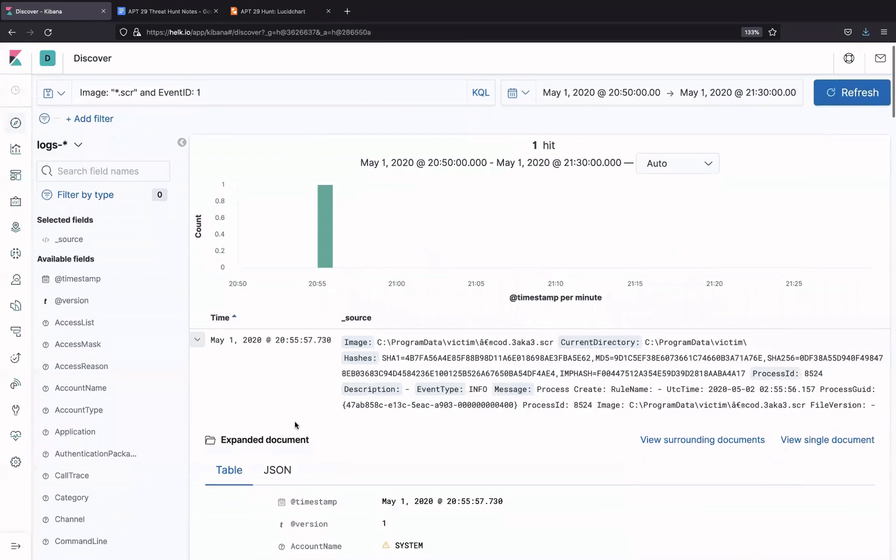
scroll(295, 421, "down", 6)
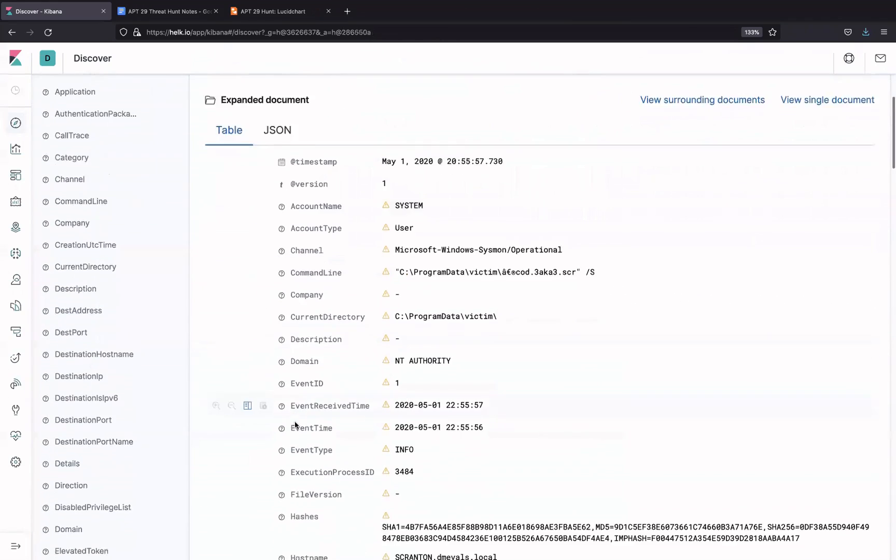
scroll(295, 426, "up", 2)
scroll(295, 425, "down", 5)
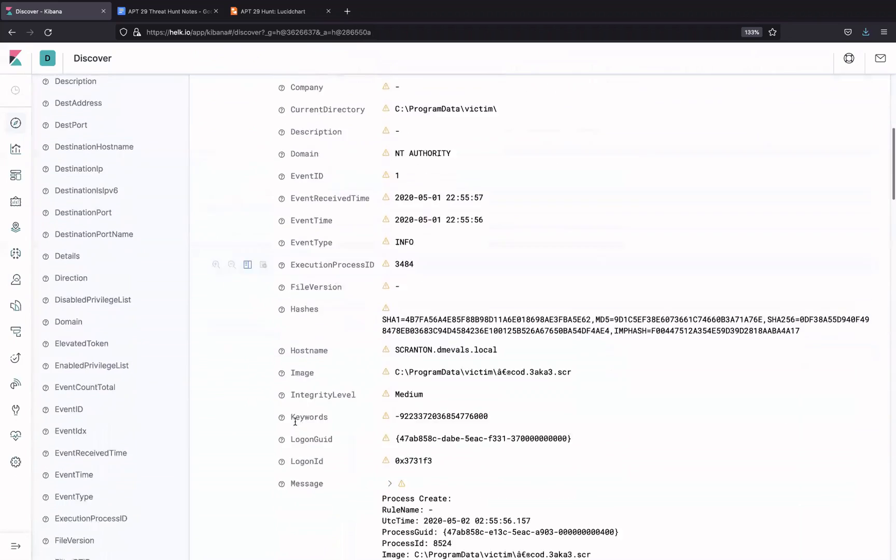
scroll(295, 425, "down", 3)
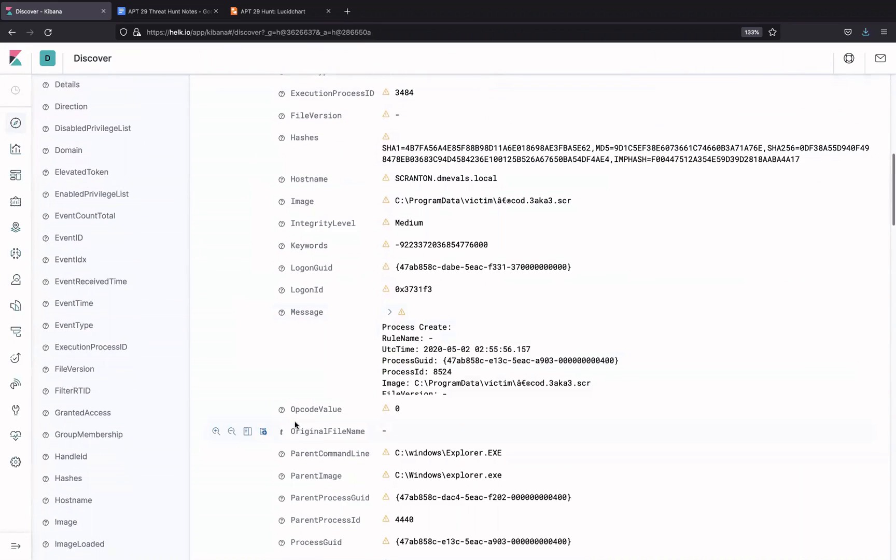
scroll(295, 425, "down", 4)
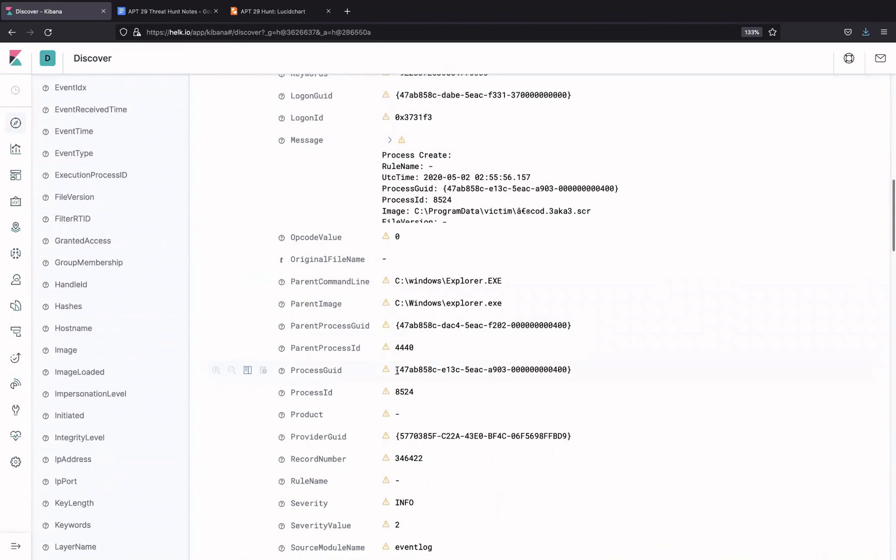
left_click_drag(397, 371, 572, 369)
key("super+c")
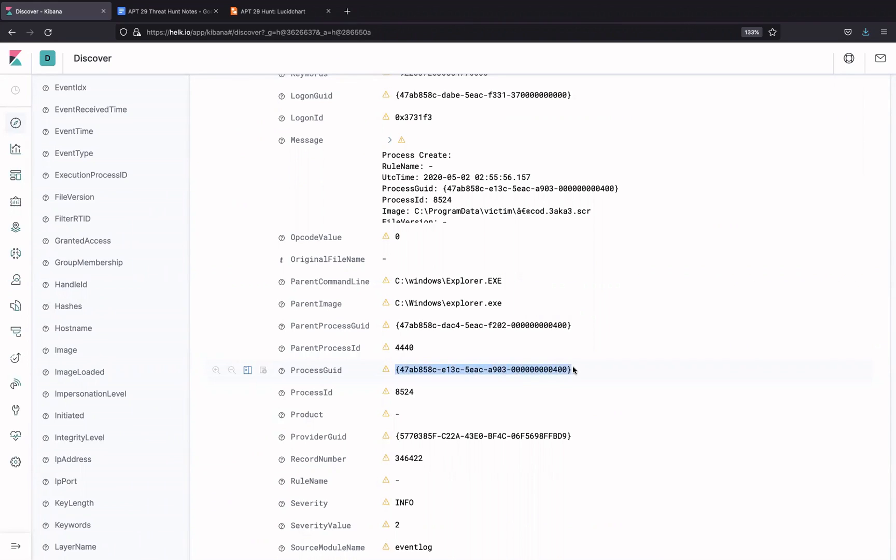
- In the Google Docs hunt notes, add the line "Process GUID Key:" above the Sysmon table and paste the copied ProcessGuid below it
left_click(184, 12)
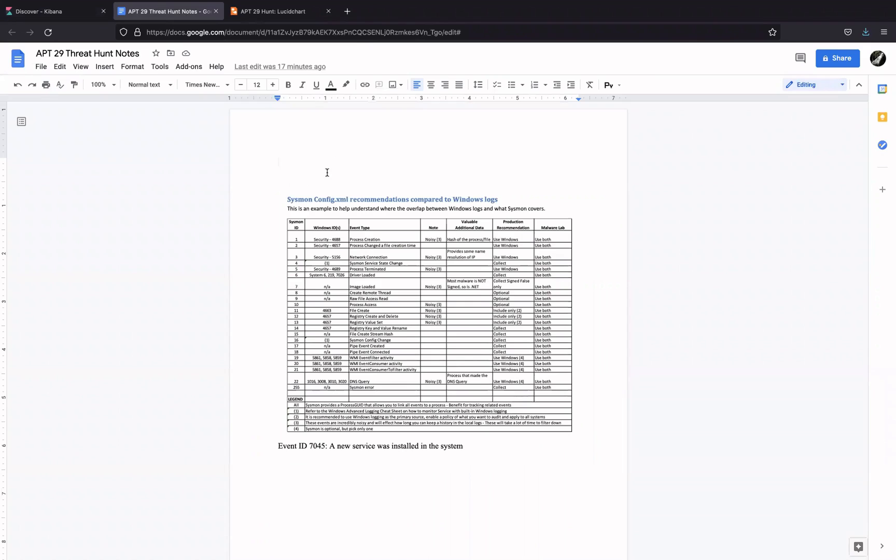
key("Return")
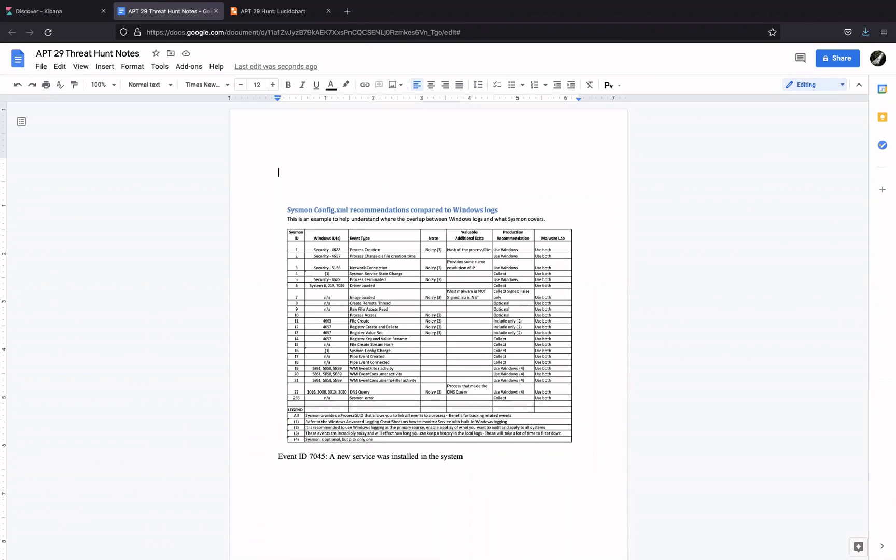
type("Process GUID")
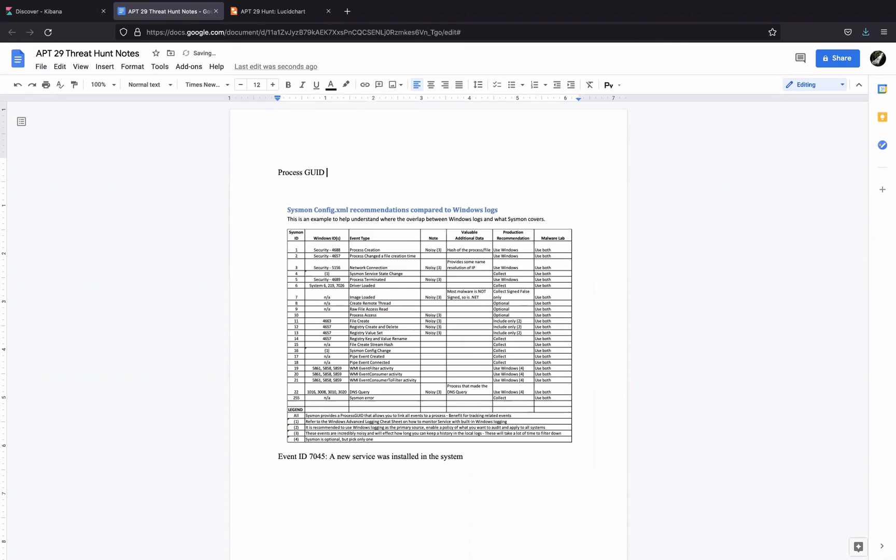
type(" Key:")
key("Return")
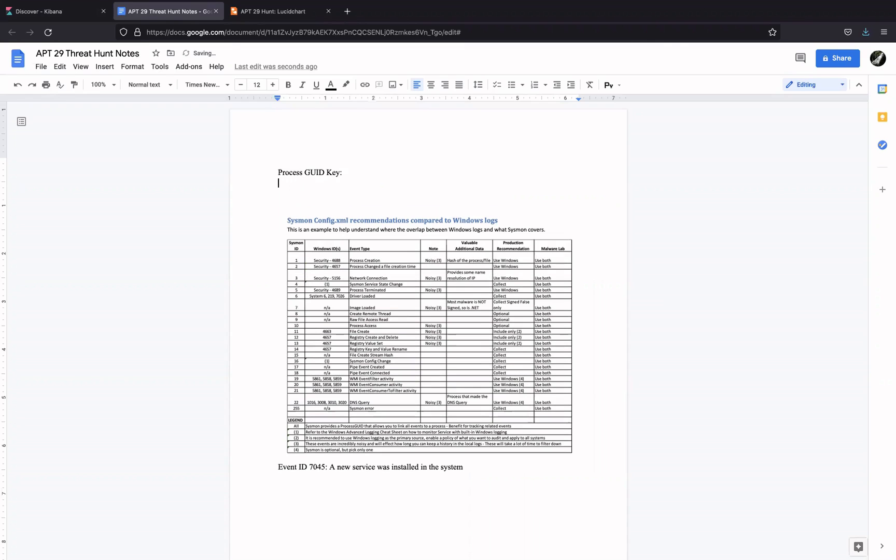
key("super+v")
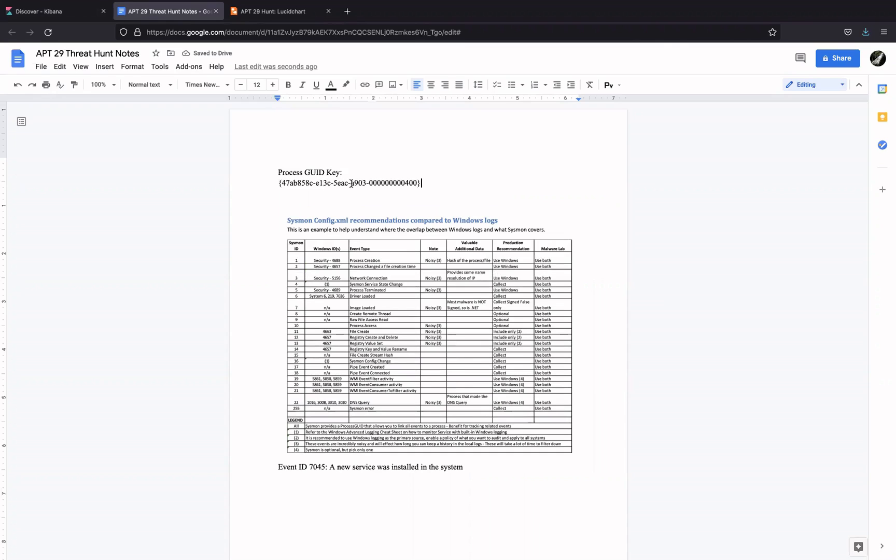
- Prefix the pasted process GUID in the notes with the short identifier "a903 - "
left_click_drag(352, 183, 364, 184)
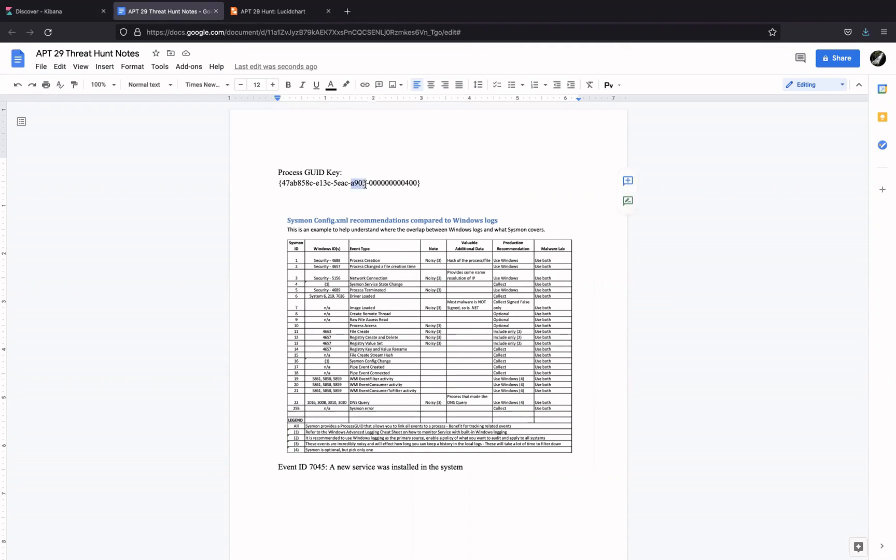
left_click(279, 183)
type("a903")
type("-")
key("BackSpace")
key("BackSpace")
key("BackSpace")
key("BackSpace")
key("BackSpace")
key("BackSpace")
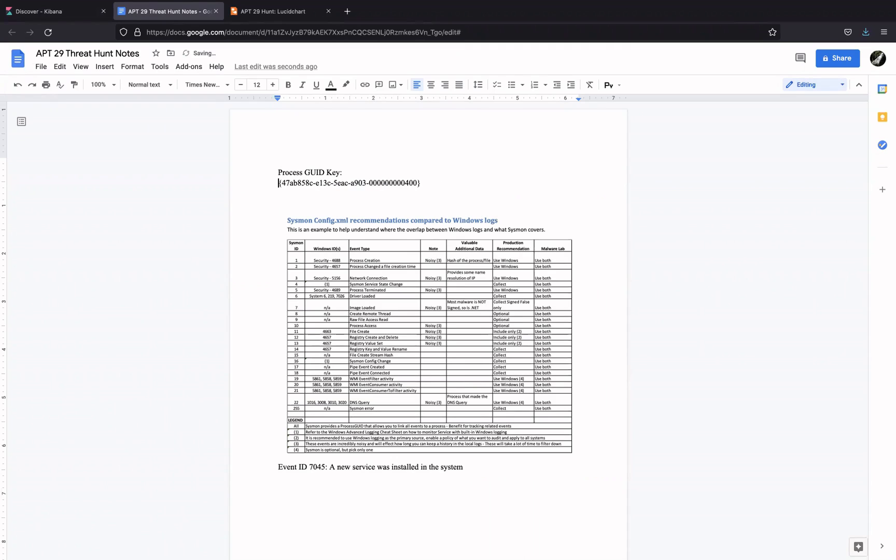
type("a903")
type("-")
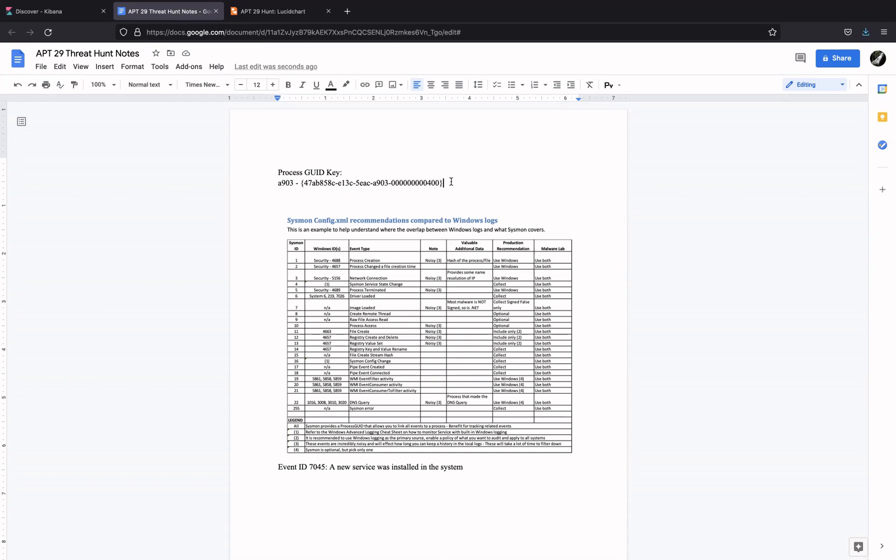
- In Lucidchart, place a flowchart Process shape near the page's left edge and label it with a903 copied from the notes
left_click(273, 11)
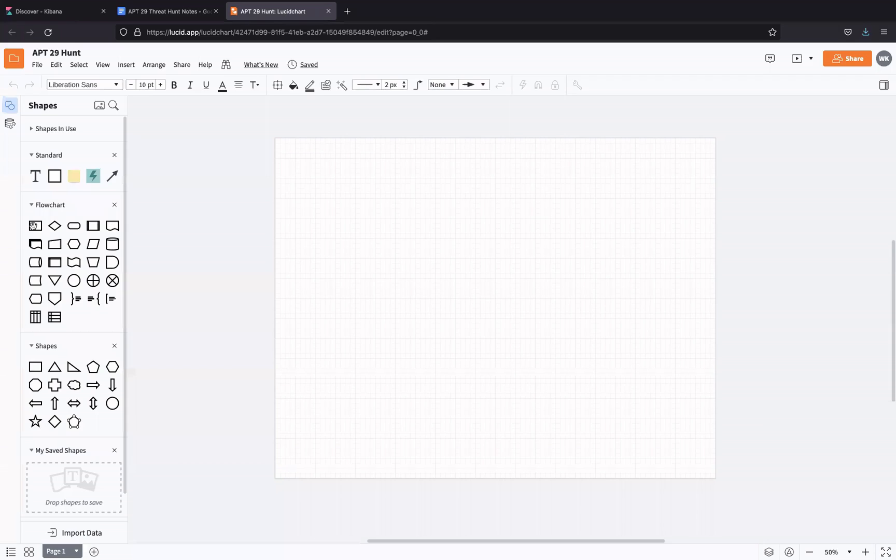
left_click_drag(48, 226, 314, 283)
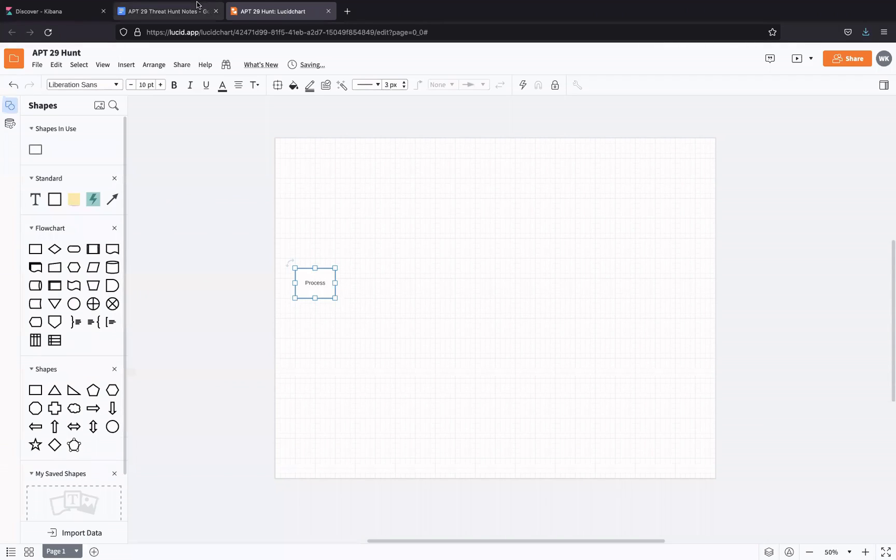
left_click(183, 37)
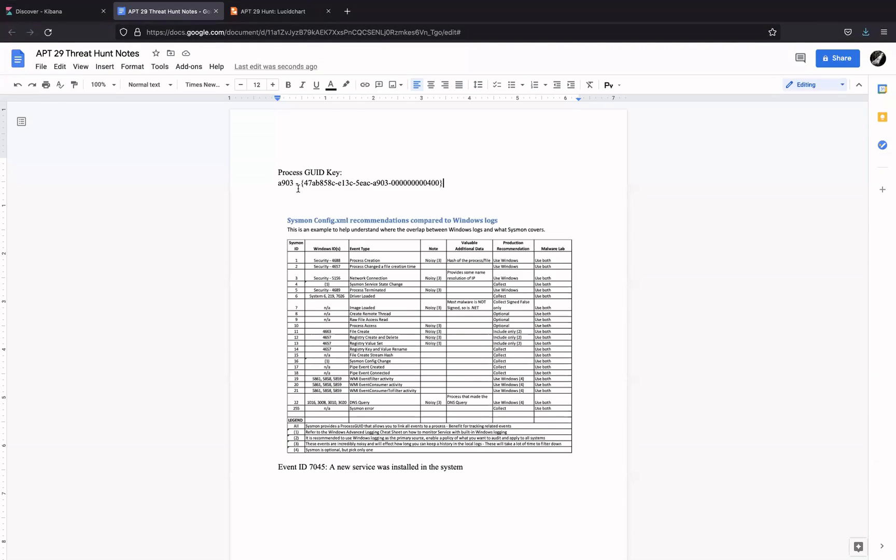
double_click(279, 183)
key("ctrl+c")
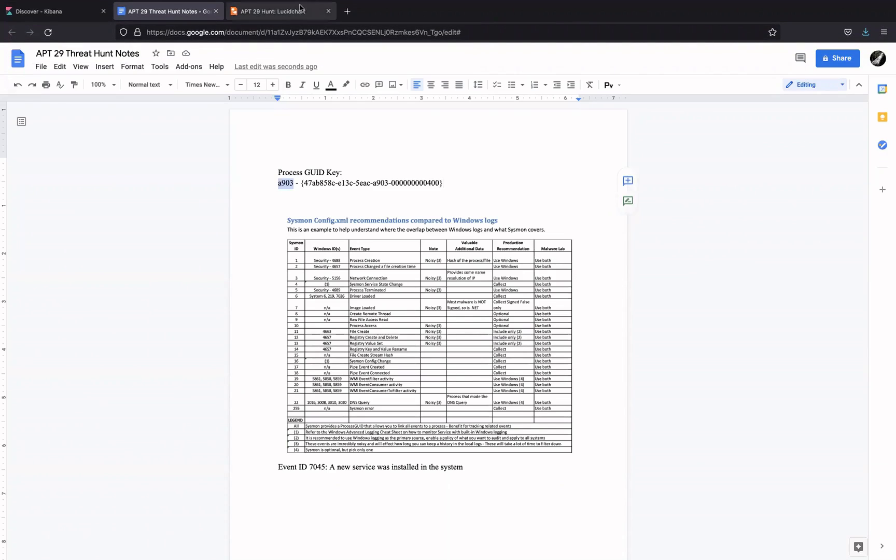
left_click(275, 11)
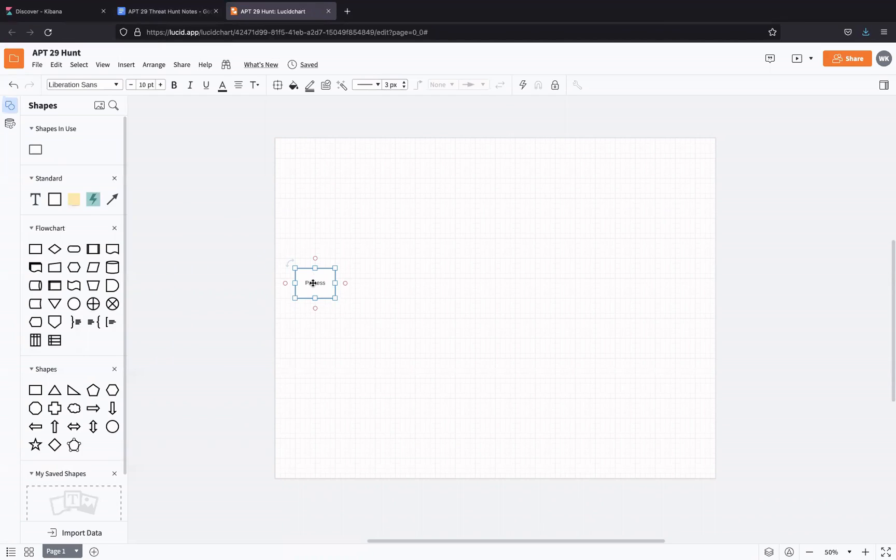
double_click(313, 283)
key("ctrl+v")
left_click(183, 255)
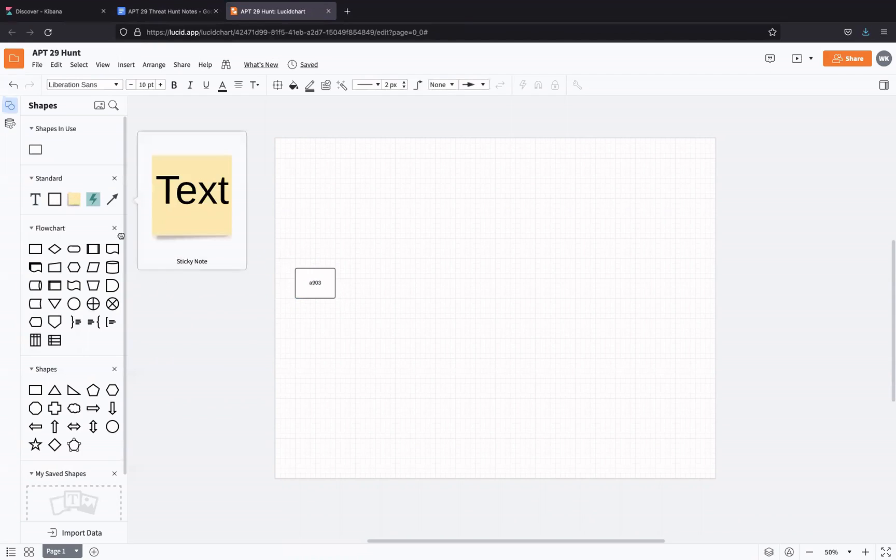
- Place a sticky note over the lower right corner of the a903 process box with the text "SCR file started a process"
left_click_drag(191, 283, 325, 309)
double_click(324, 307)
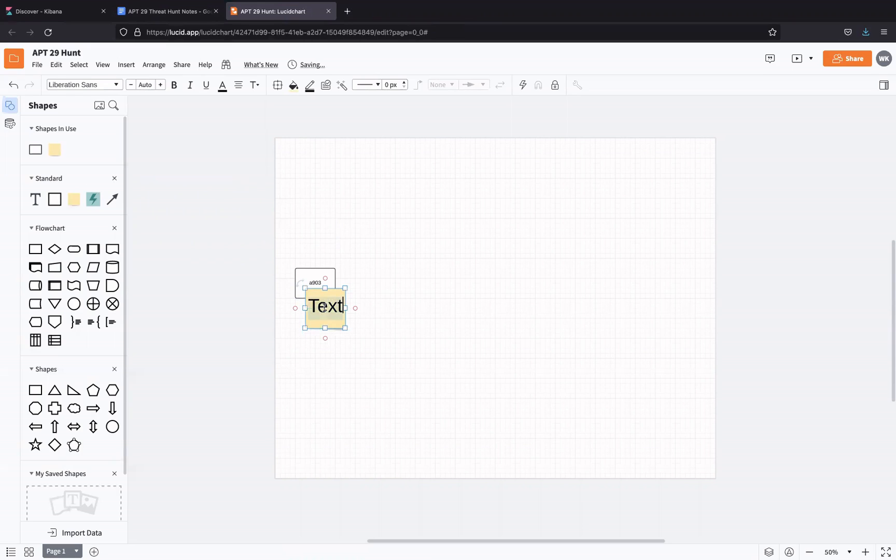
key("BackSpace")
type("S")
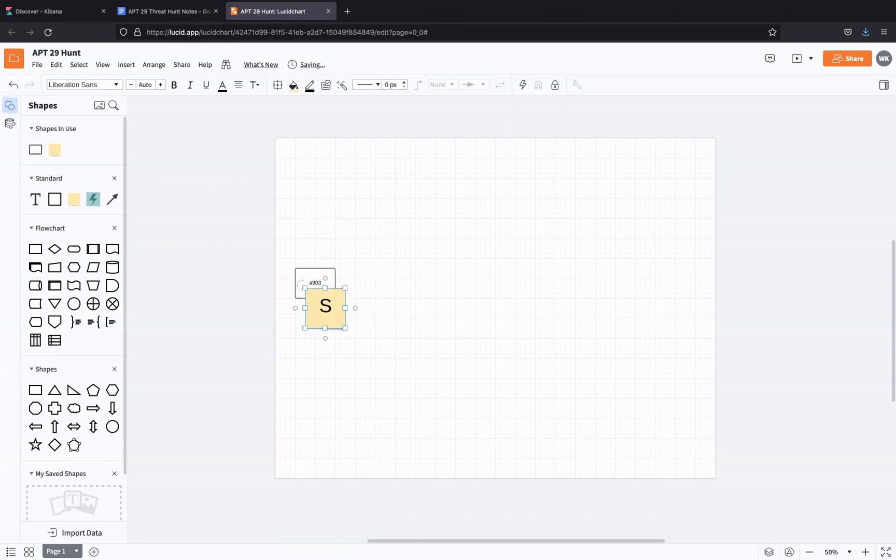
type("CR file started a process")
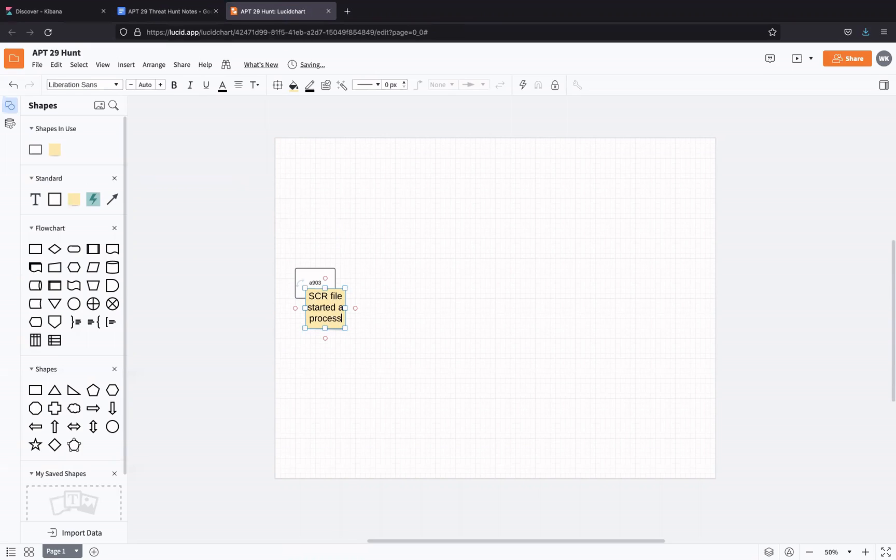
- In Kibana, copy the .scr file name from the end of the Image path in the expanded process creation event
left_click(52, 11)
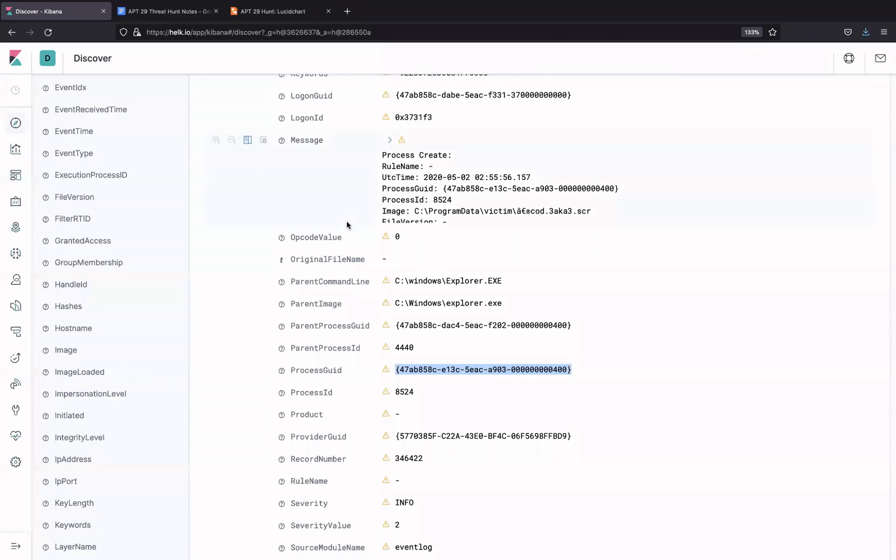
scroll(462, 260, "up", 5)
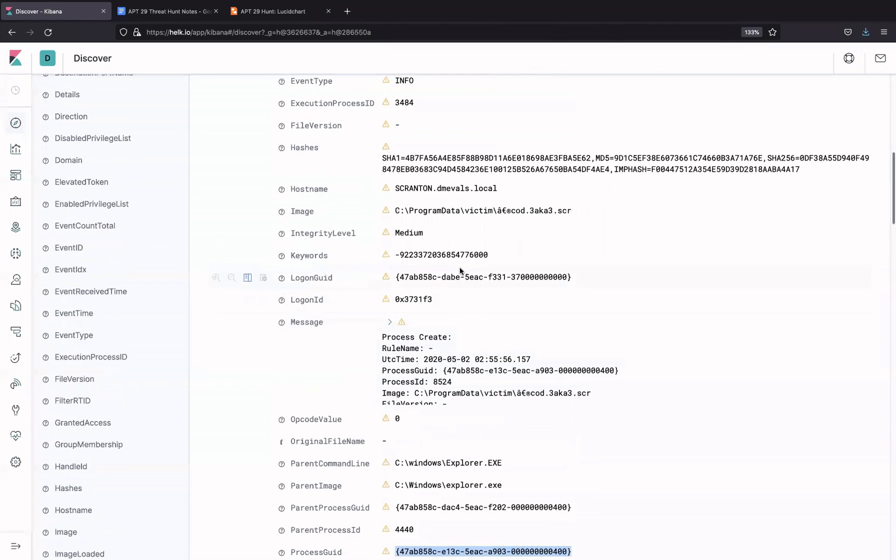
scroll(460, 270, "up", 3)
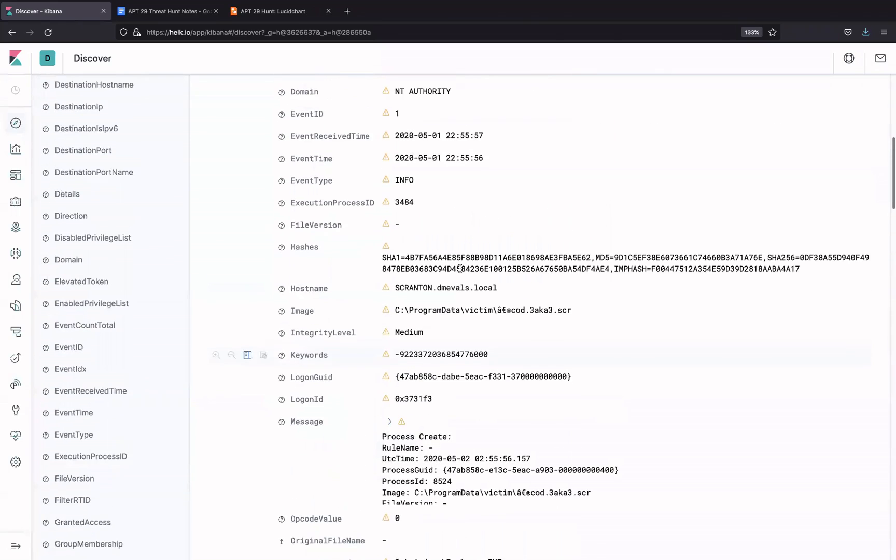
scroll(440, 330, "up", 4)
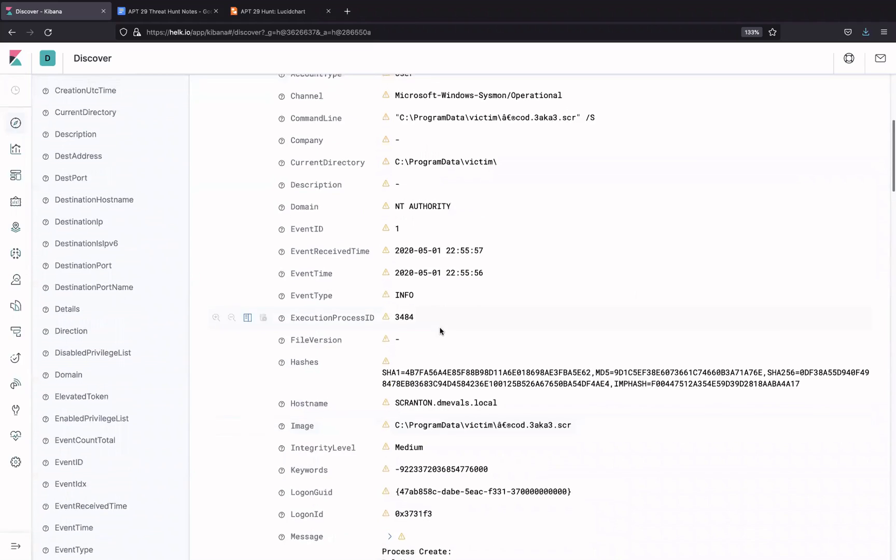
scroll(441, 324, "down", 2)
scroll(442, 318, "down", 2)
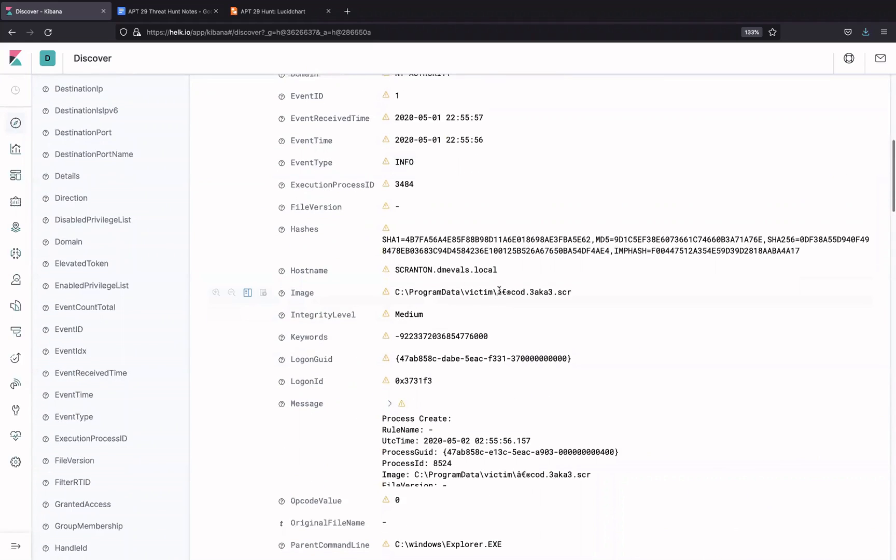
left_click_drag(497, 292, 570, 295)
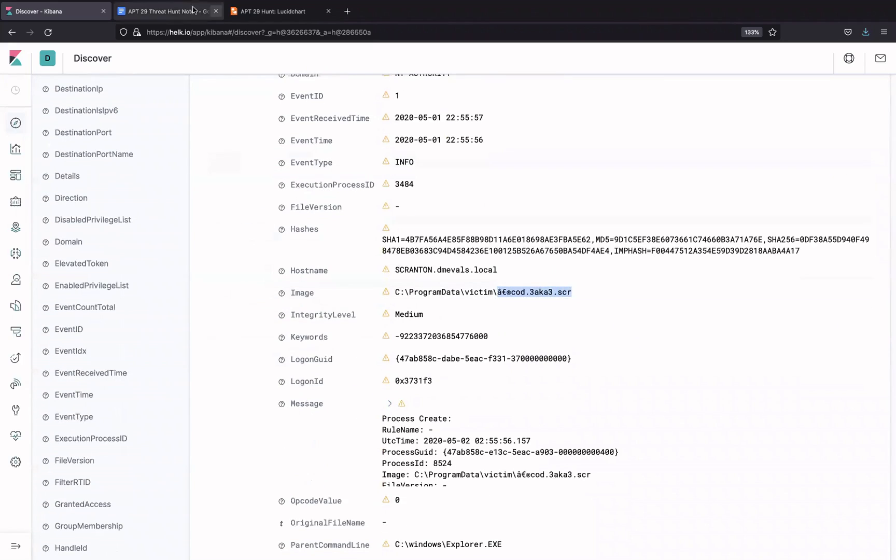
- In Lucidchart, extend the sticky note's text with ". Filename: " followed by the copied .scr file name
left_click(168, 11)
left_click(269, 15)
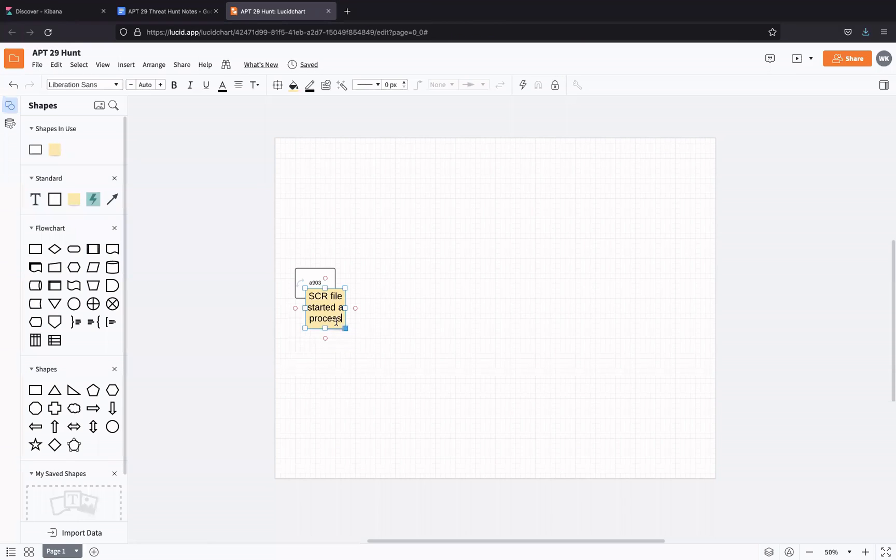
type(". Filename:")
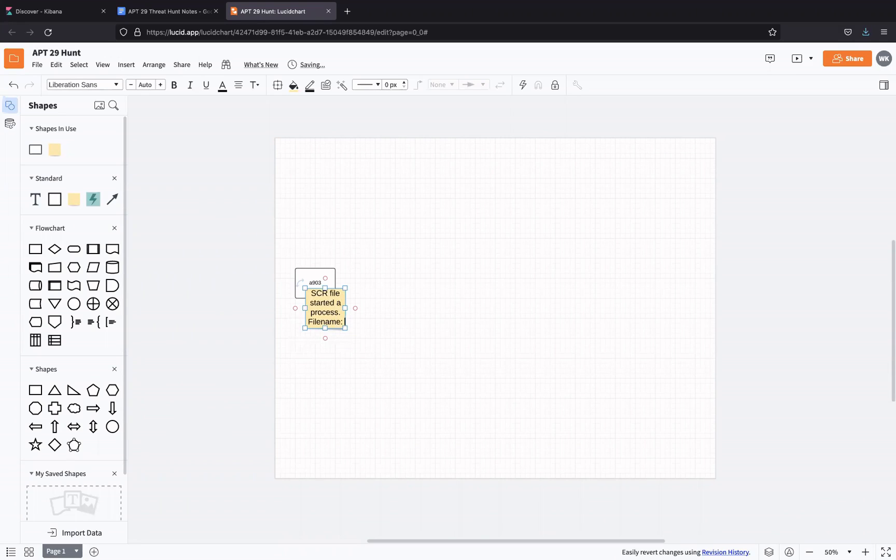
type("â€©cod.3aka3.scr")
left_click(386, 357)
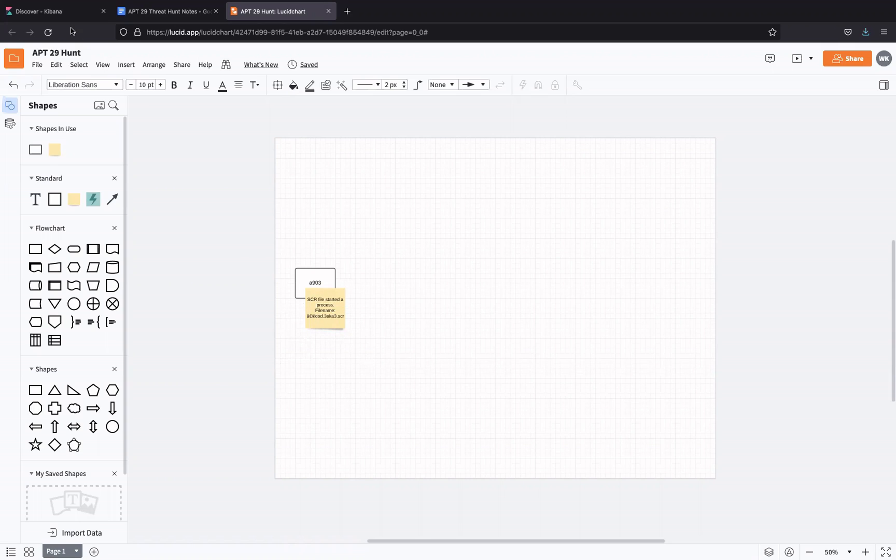
- Return to Kibana and collapse the expanded .scr process creation event
left_click(88, 15)
scroll(304, 144, "up", 10)
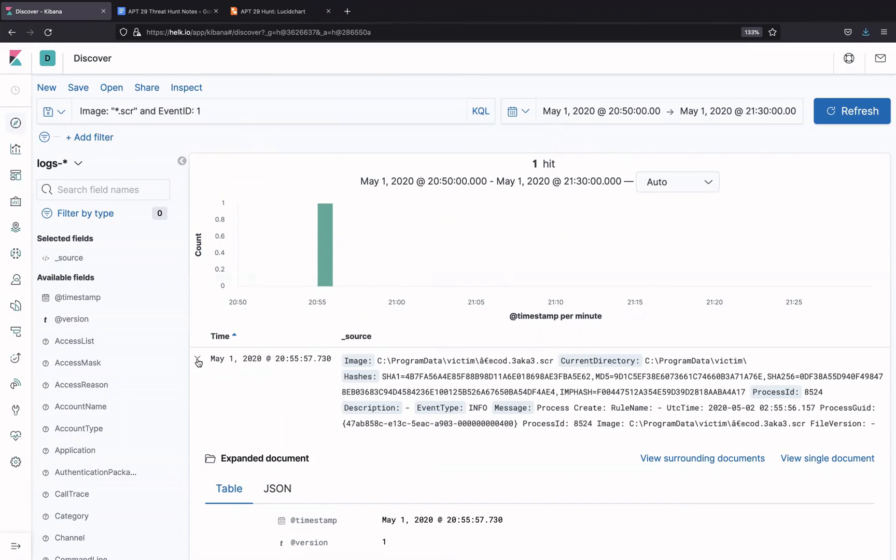
left_click(198, 360)
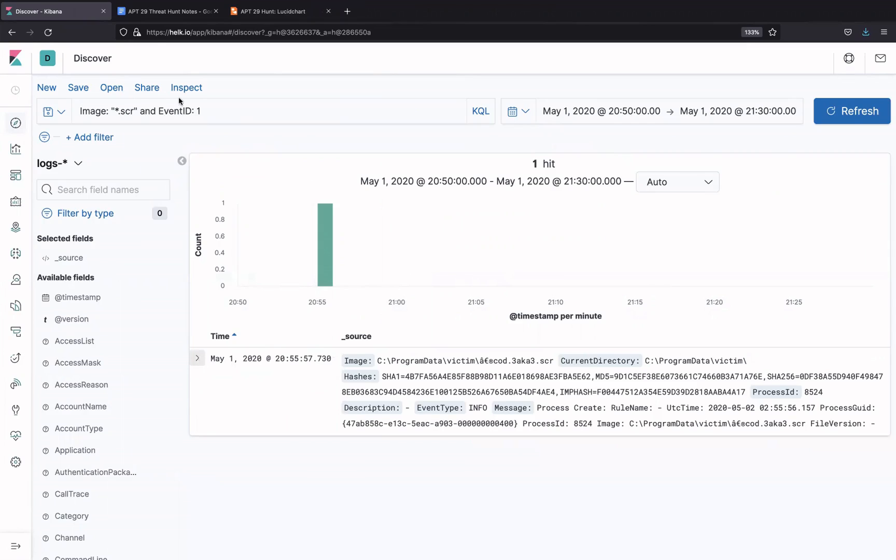
- In the Google Docs hunt notes, copy the full process GUID from the a903 line
left_click(166, 14)
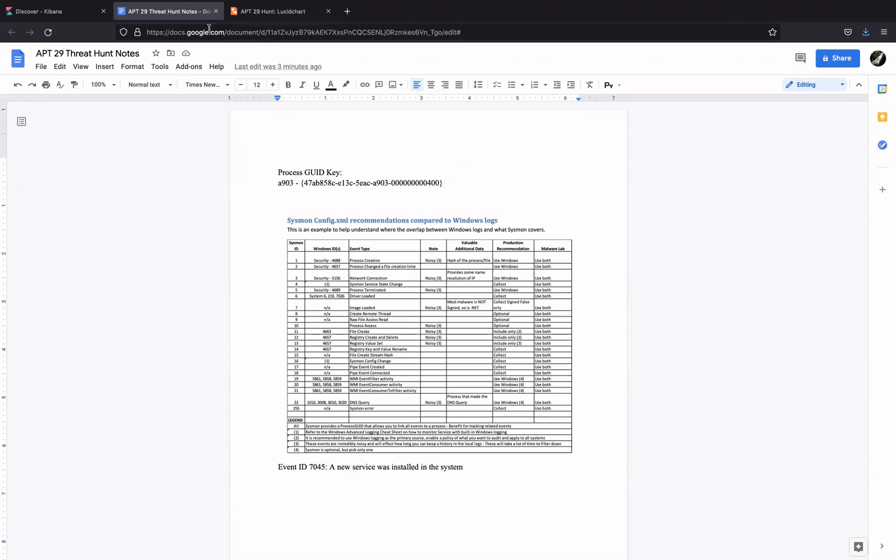
left_click(76, 14)
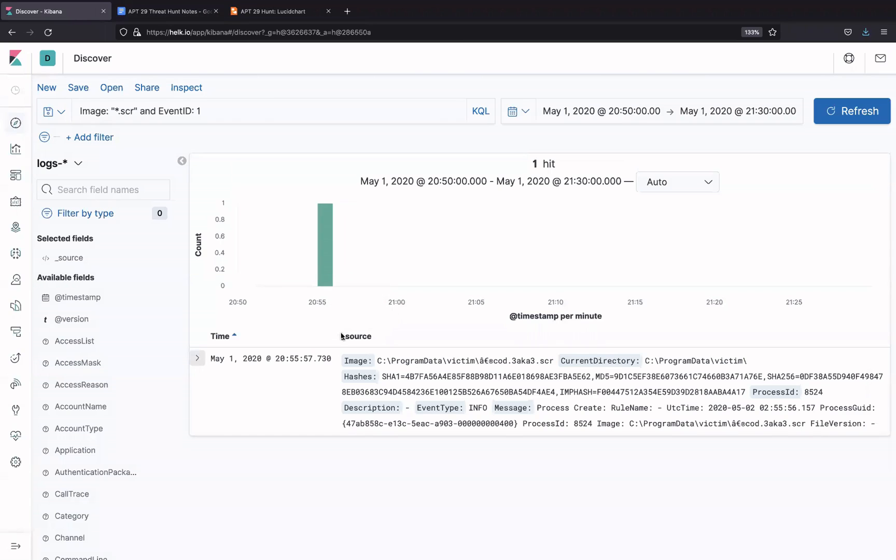
left_click(179, 11)
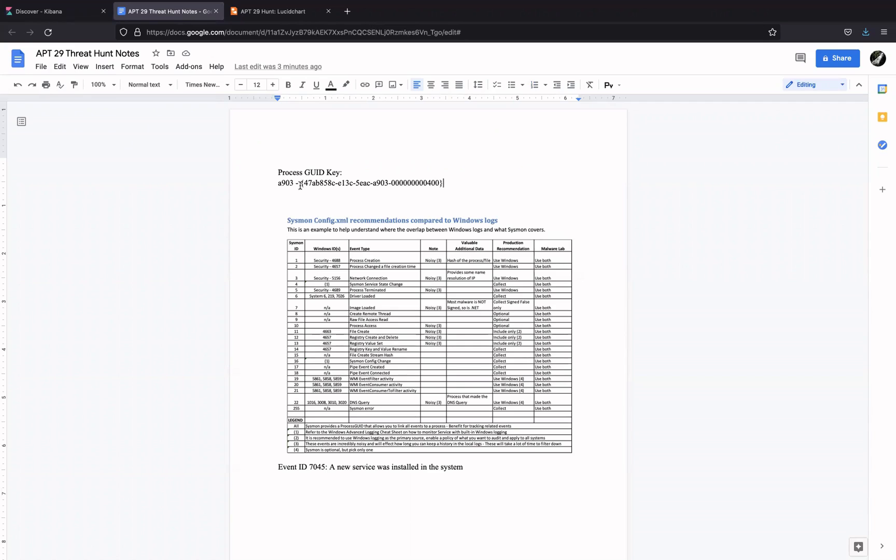
left_click_drag(300, 185, 446, 185)
key("ctrl+c")
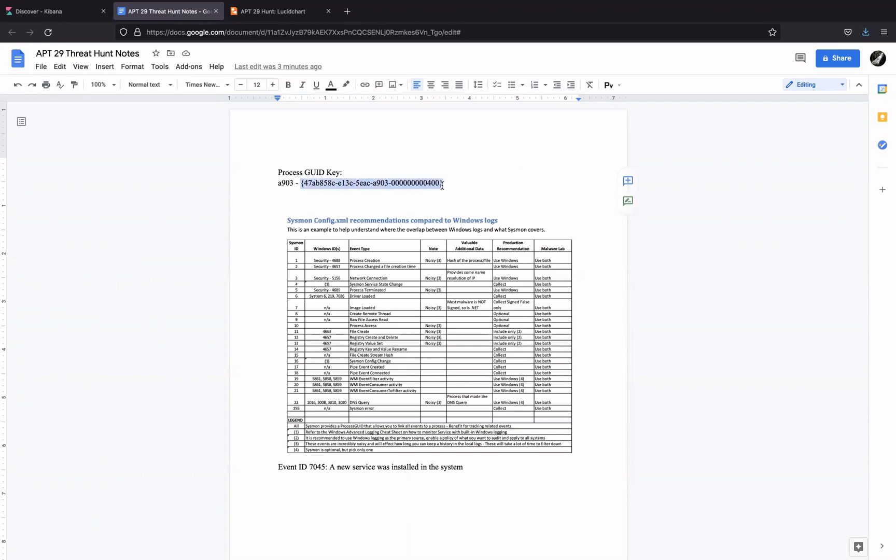
left_click(52, 11)
triple_click(269, 112)
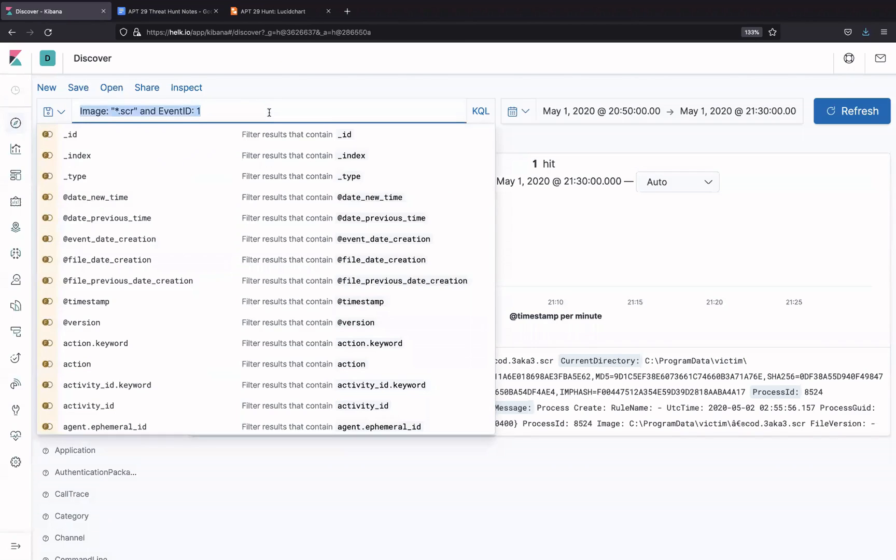
type("Process")
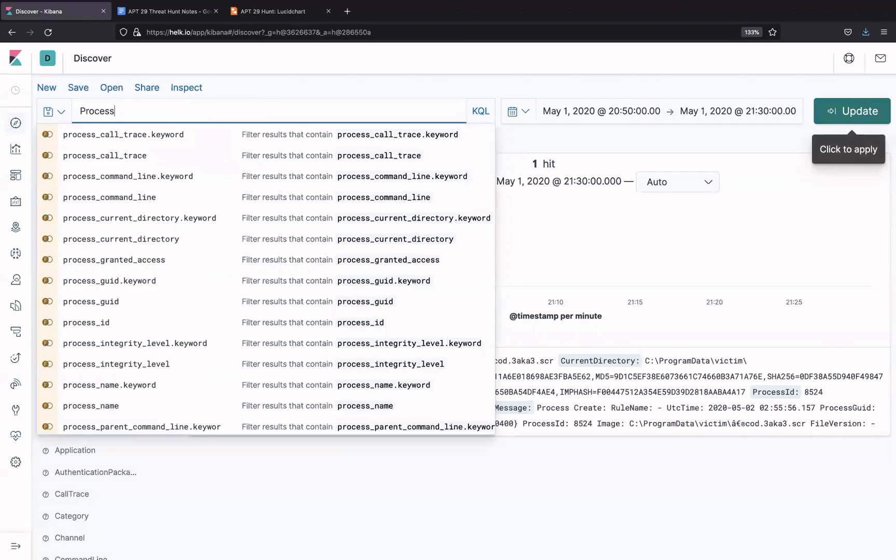
type("GUID")
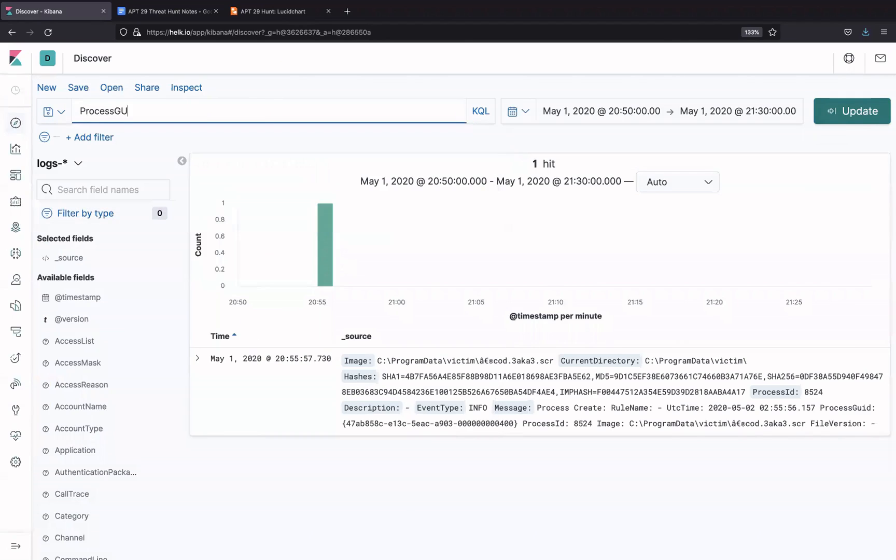
key("BackSpace")
key("BackSpace")
key("BackSpace")
type("u")
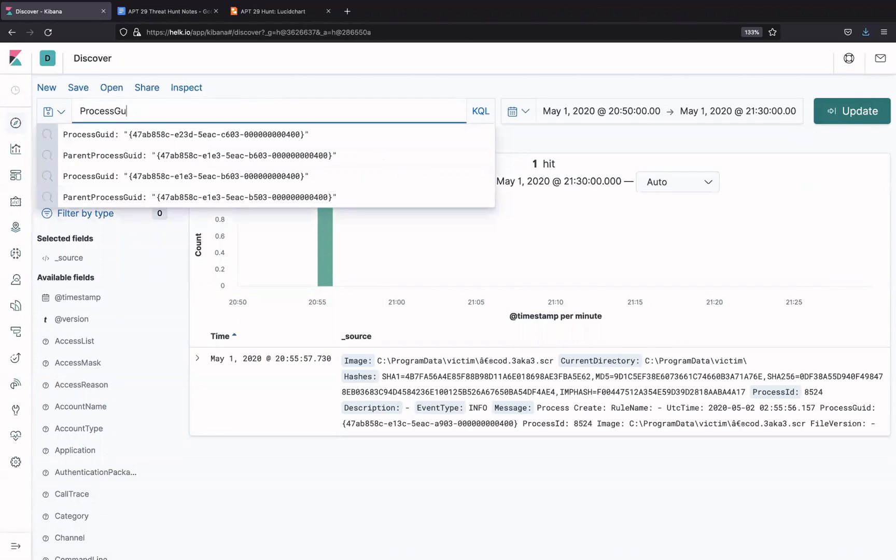
type("id: \"\"")
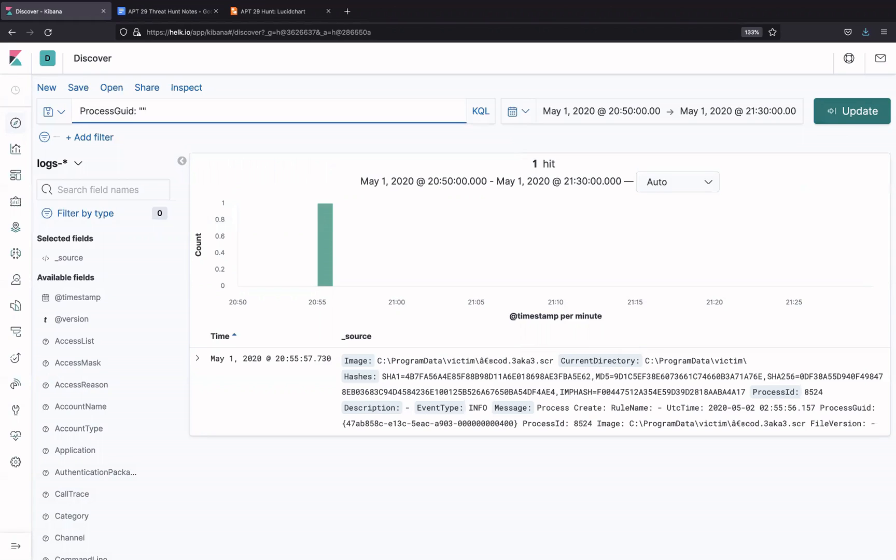
key("ctrl+v")
- Extend the query with "and (EventID: 3 or EventID:22)" and run the search
type("and ")
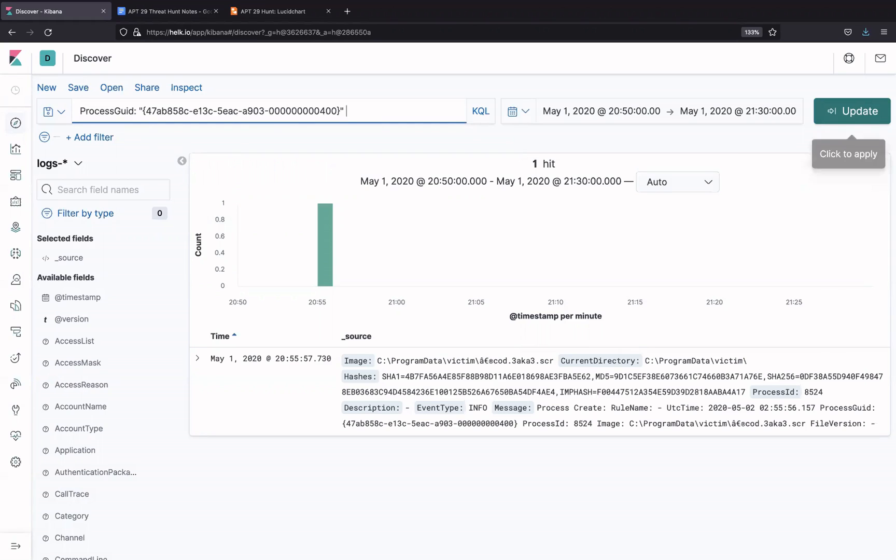
type("(Even")
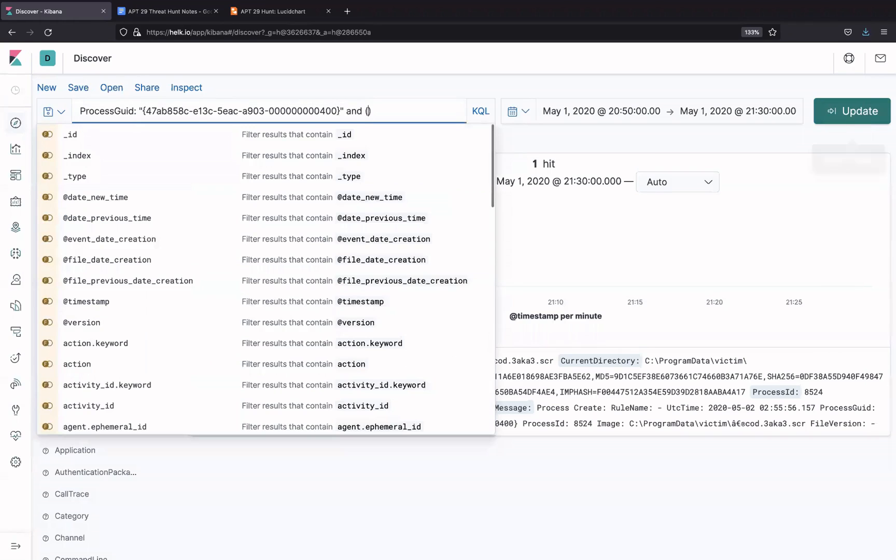
type("t")
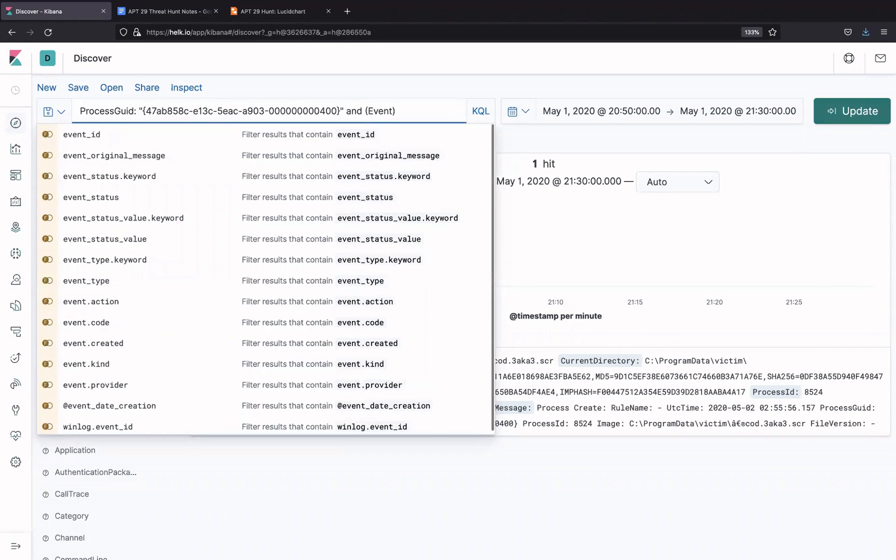
type("ID: 3 or ")
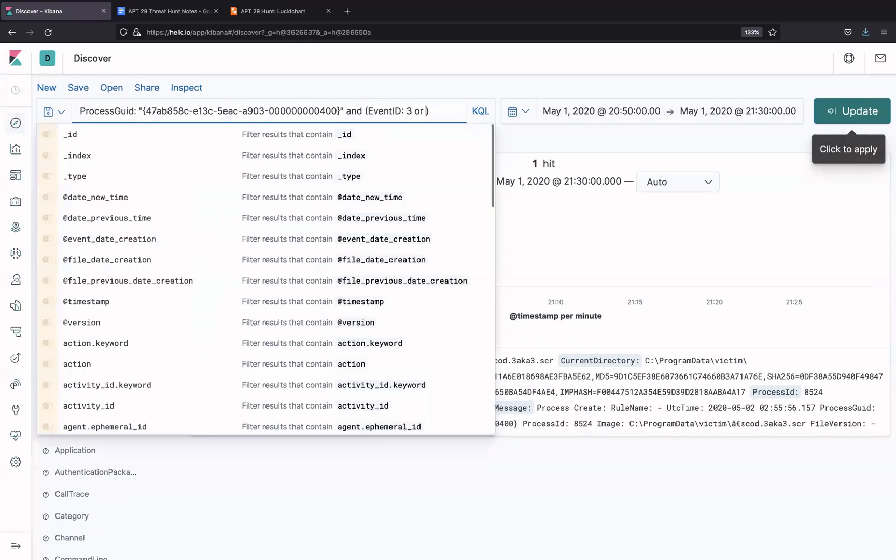
type("EventID")
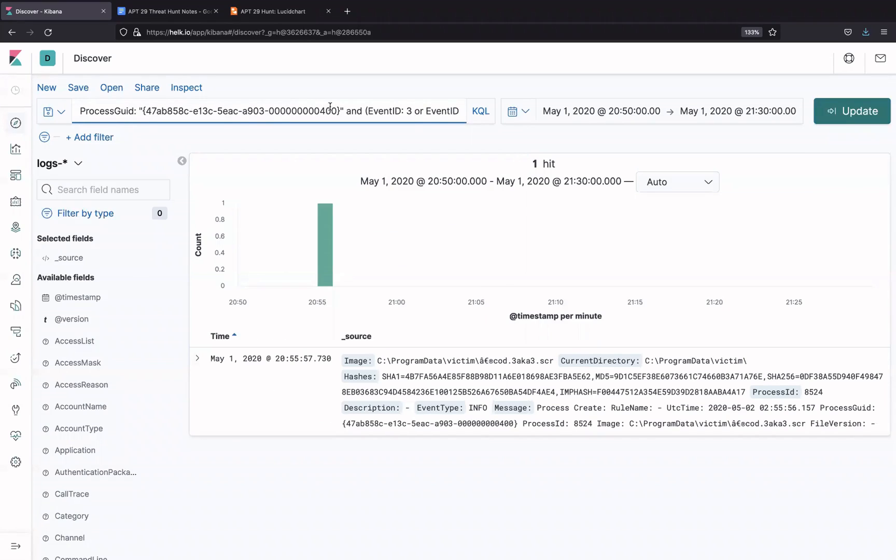
type(":22")
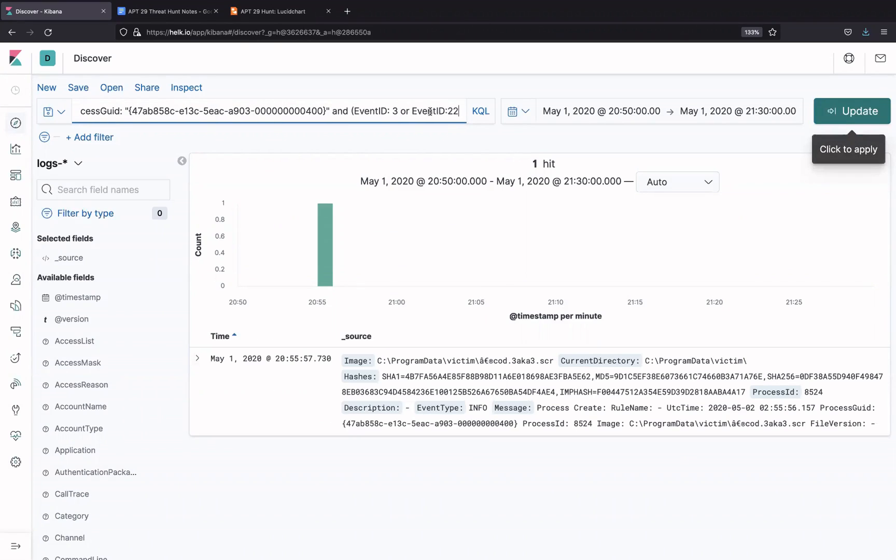
type(")")
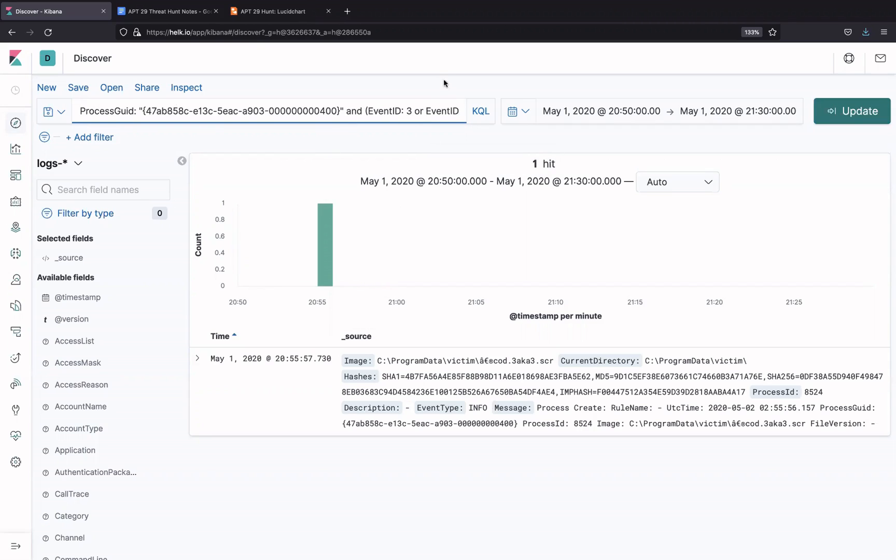
left_click(858, 113)
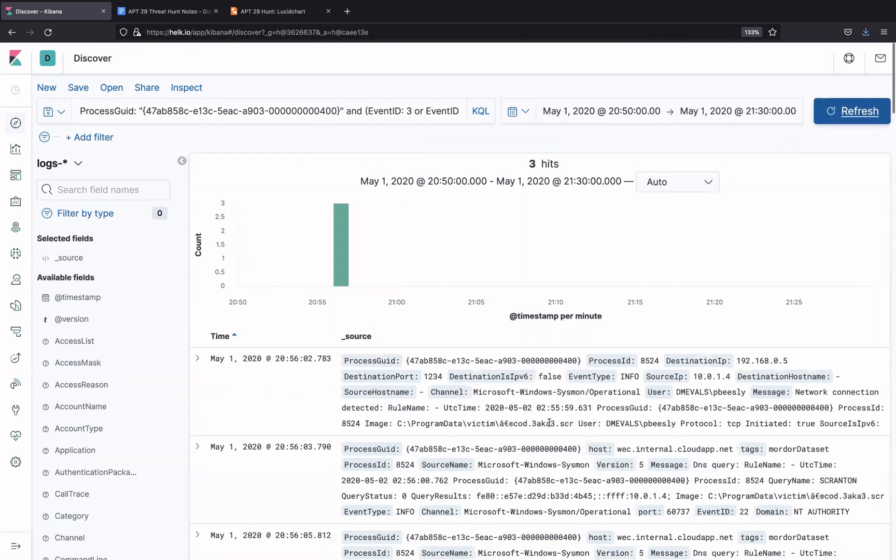
- Look through the matching events, expand the network connection event from 20:56:02.783, and examine its destination address and port fields
scroll(550, 424, "down", 2)
scroll(550, 424, "down", 5)
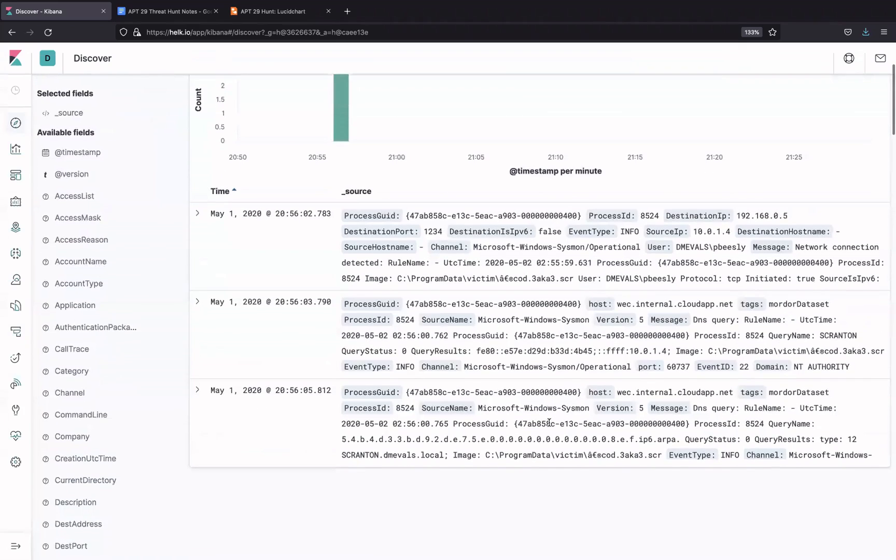
scroll(544, 424, "up", 3)
left_click(197, 292)
scroll(380, 404, "down", 5)
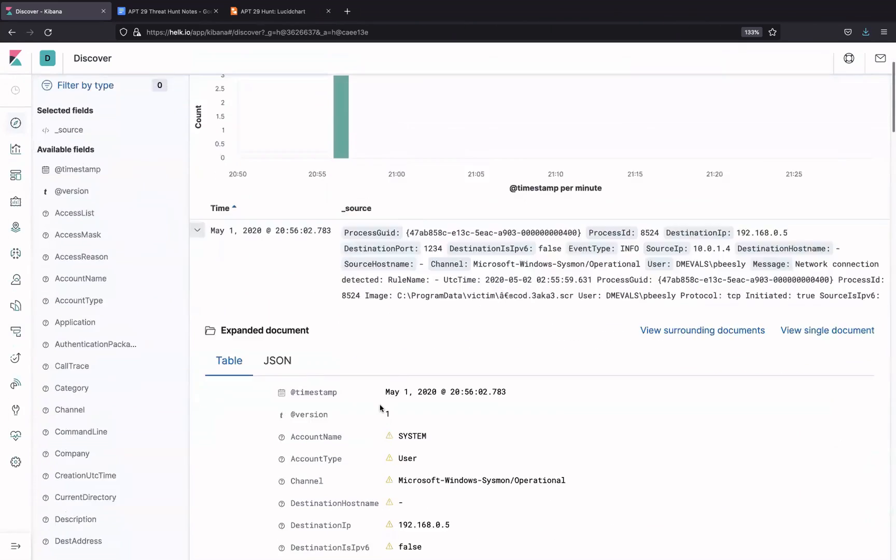
scroll(379, 403, "down", 1)
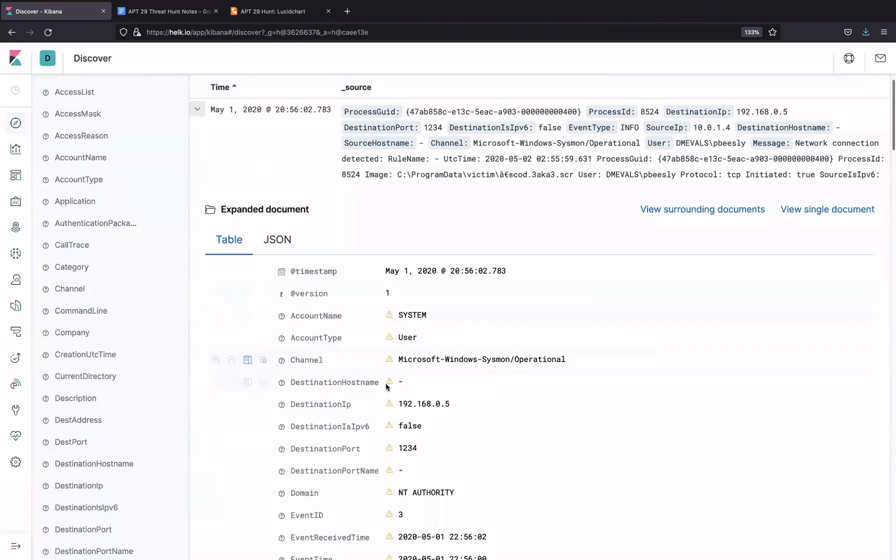
scroll(378, 466, "down", 4)
scroll(380, 516, "up", 2)
scroll(380, 515, "up", 4)
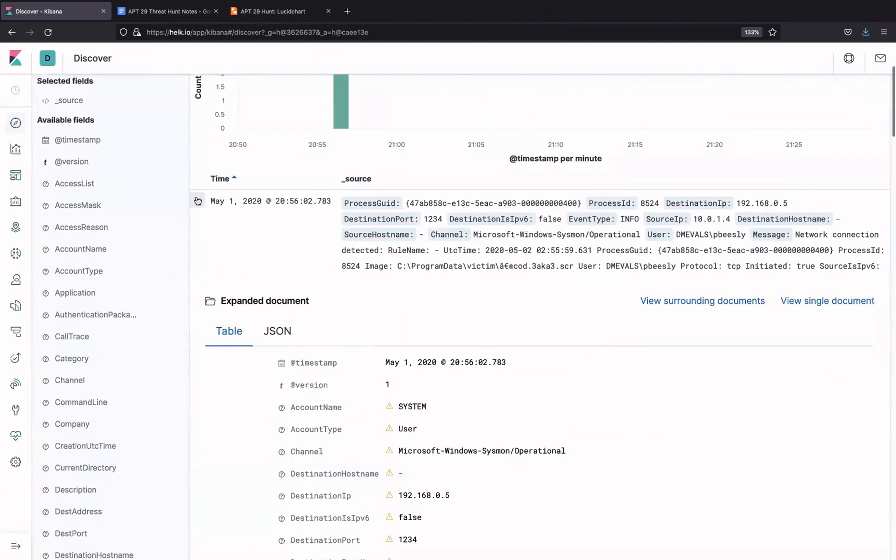
- Collapse the network connection event from 20:56:02.783 and show EventID as a column in the results
left_click(197, 200)
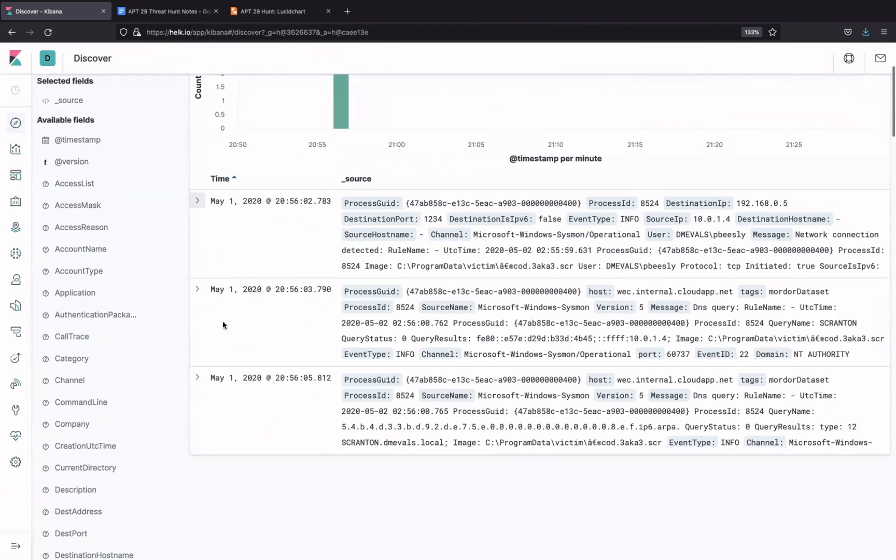
mouse_move(136, 147)
scroll(110, 329, "down", 3)
scroll(110, 334, "down", 4)
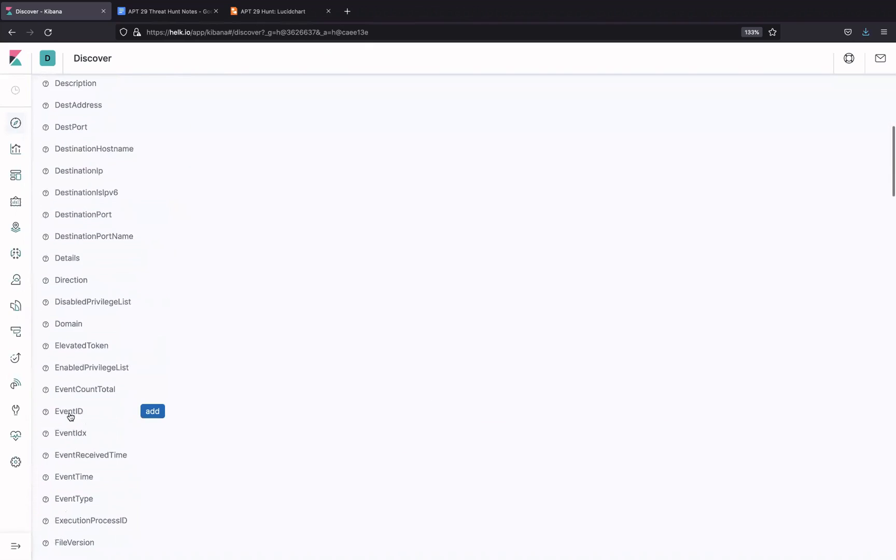
left_click(154, 412)
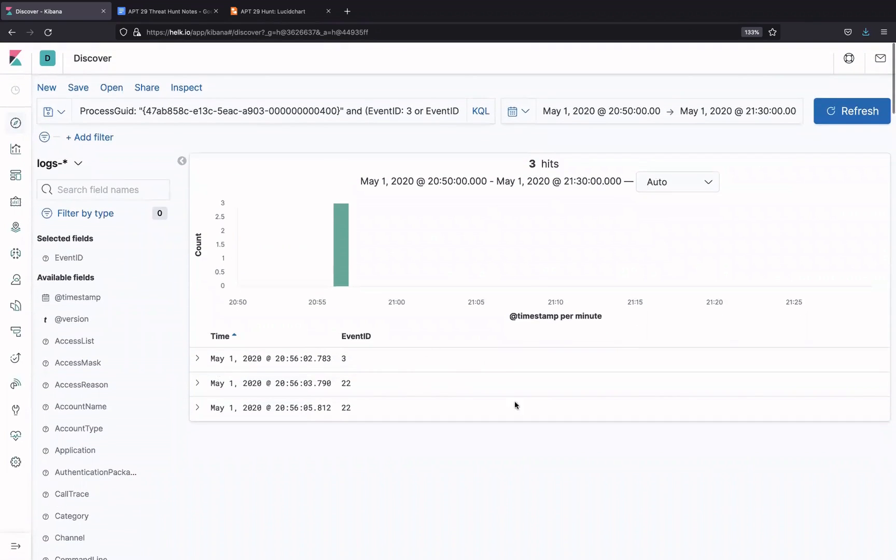
- Examine the details of the EventID 3 event from 20:56:02.783 and collapse it again
left_click(197, 359)
scroll(294, 458, "down", 3)
scroll(295, 458, "up", 3)
left_click(197, 359)
scroll(397, 277, "down", 2)
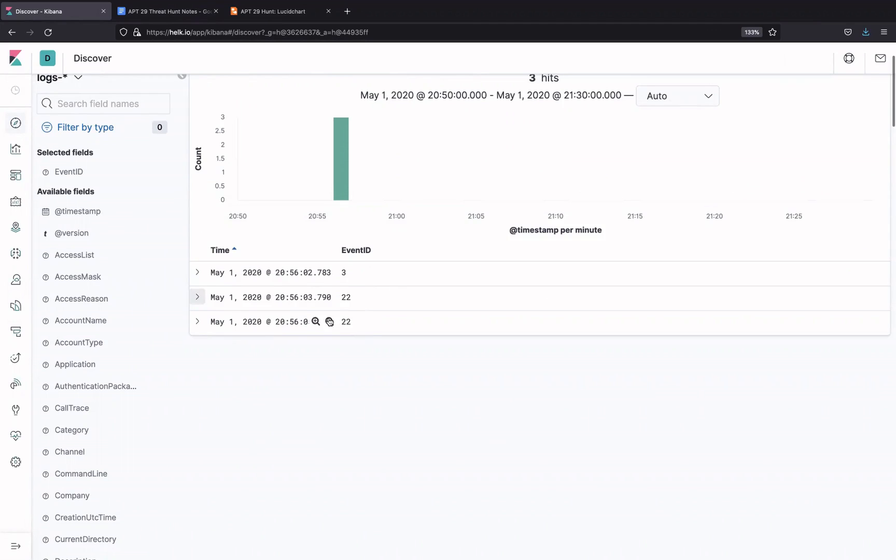
scroll(350, 308, "up", 2)
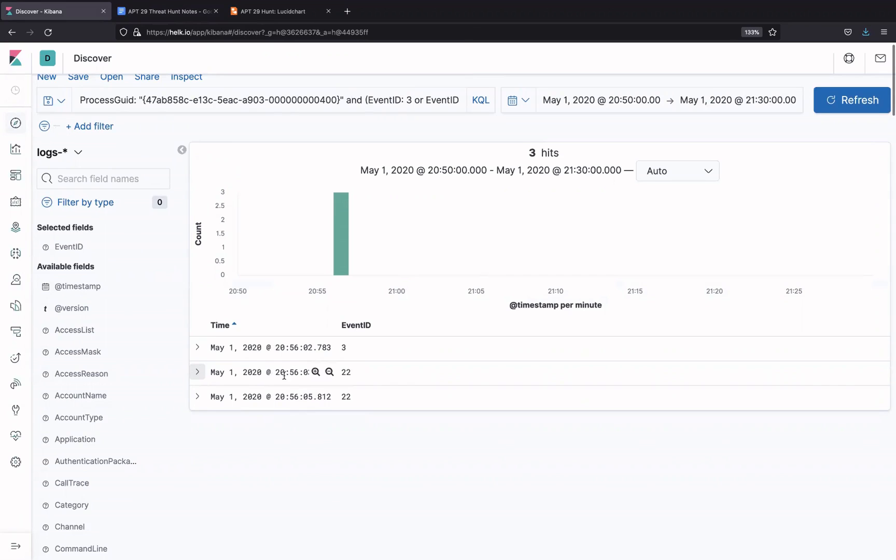
- Undo the EventID column, revisit the Image: "*.scr" and EventID: 1 search, and return to the ProcessGuid results
left_click(12, 32)
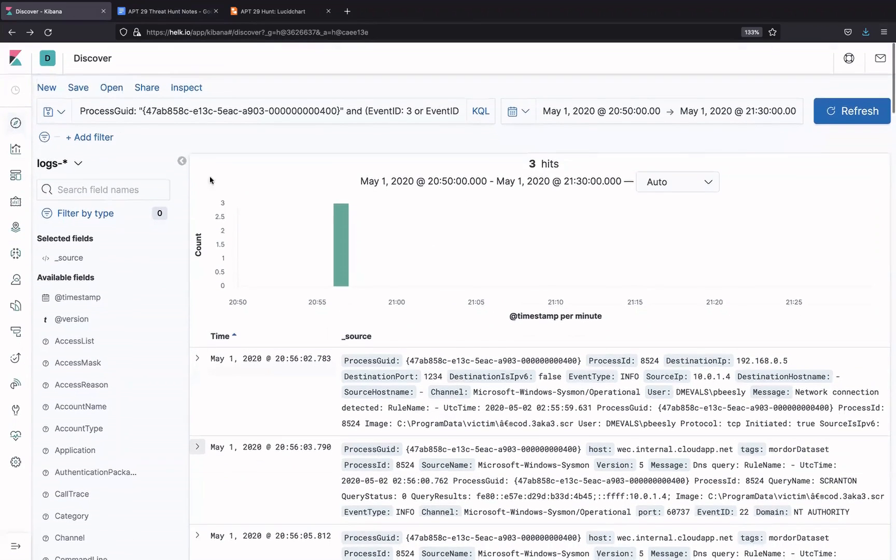
left_click(13, 32)
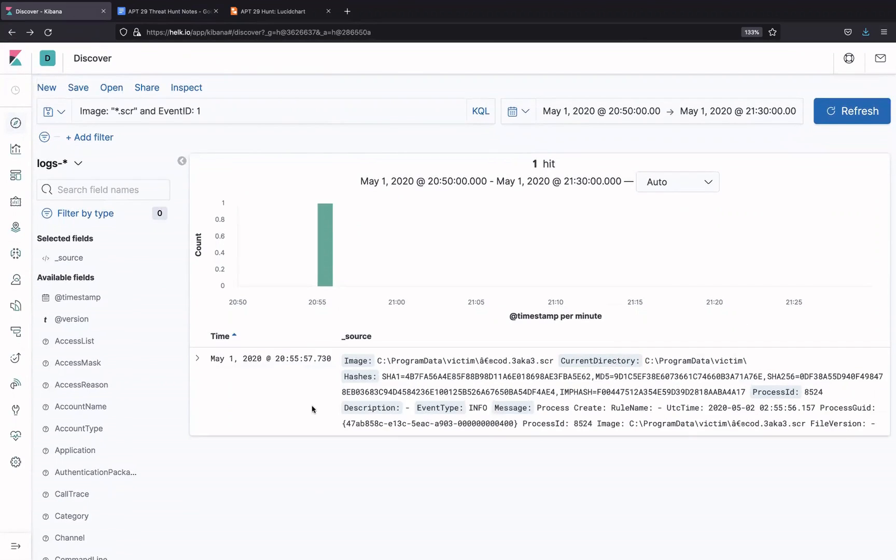
left_click(29, 33)
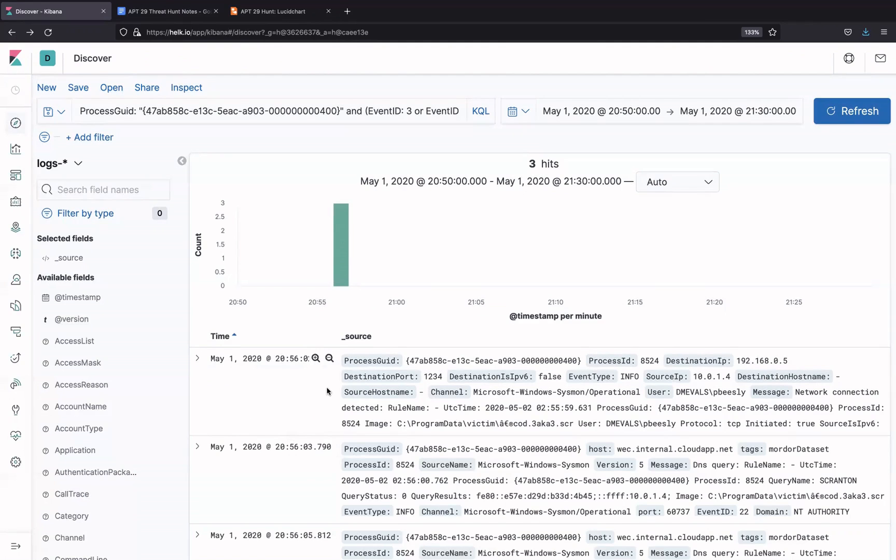
- In Lucidchart, append "Reached out to internet 1 network connection and 2 DNS queries." to the sticky note on the a903 box
left_click(276, 11)
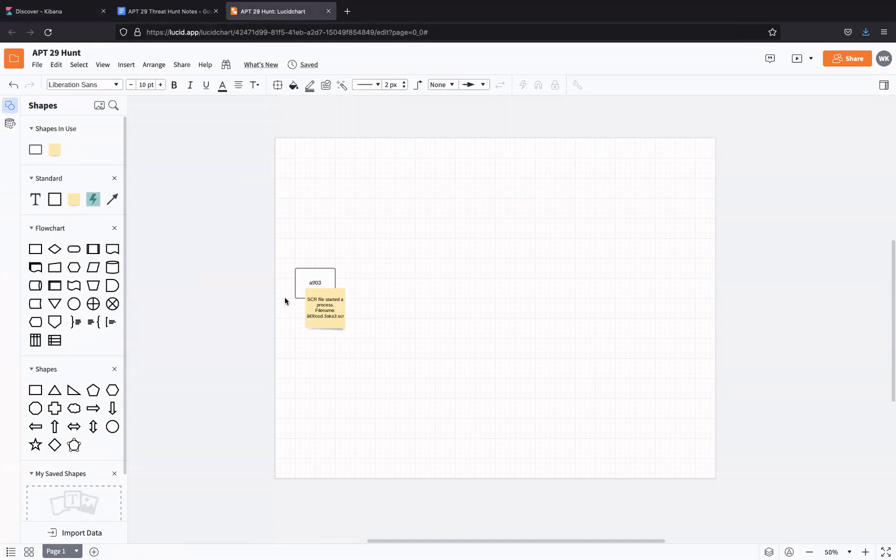
left_click(339, 317)
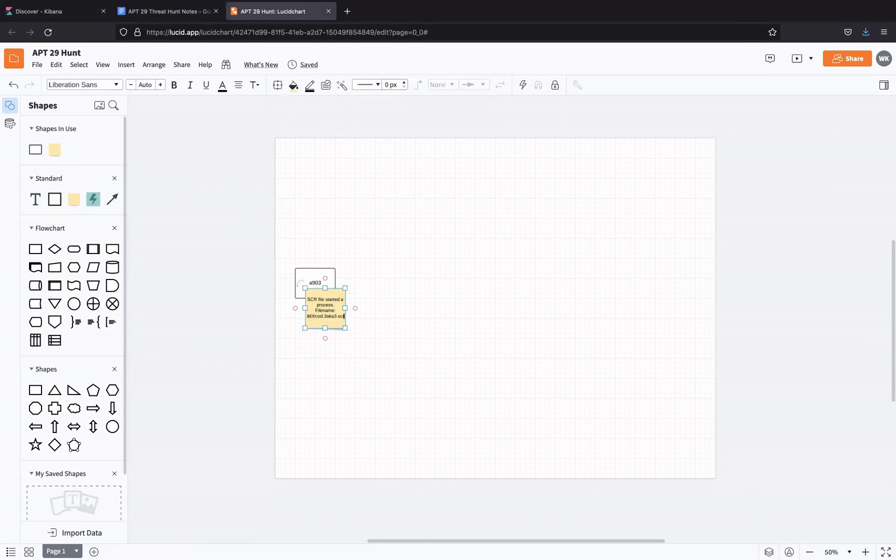
type("Reached out to internet 1")
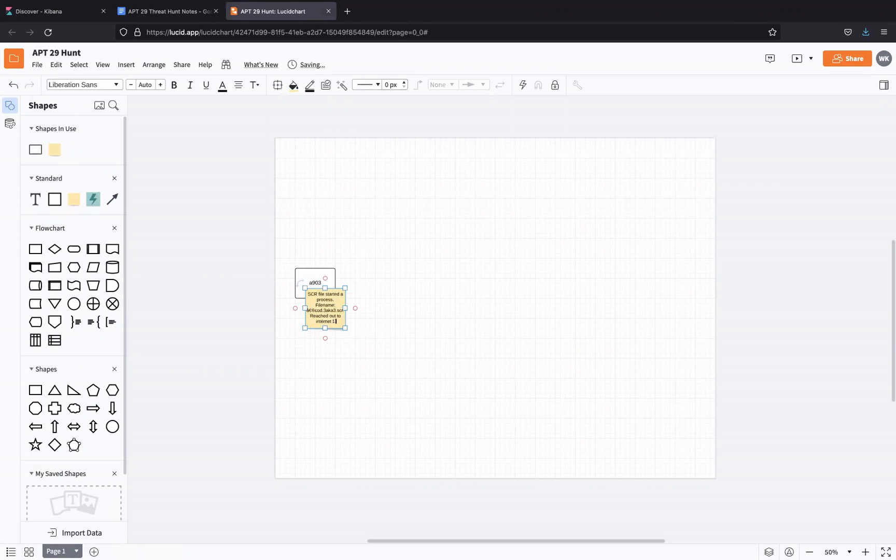
type(" network connection and 2 DNS queries.")
left_click(404, 340)
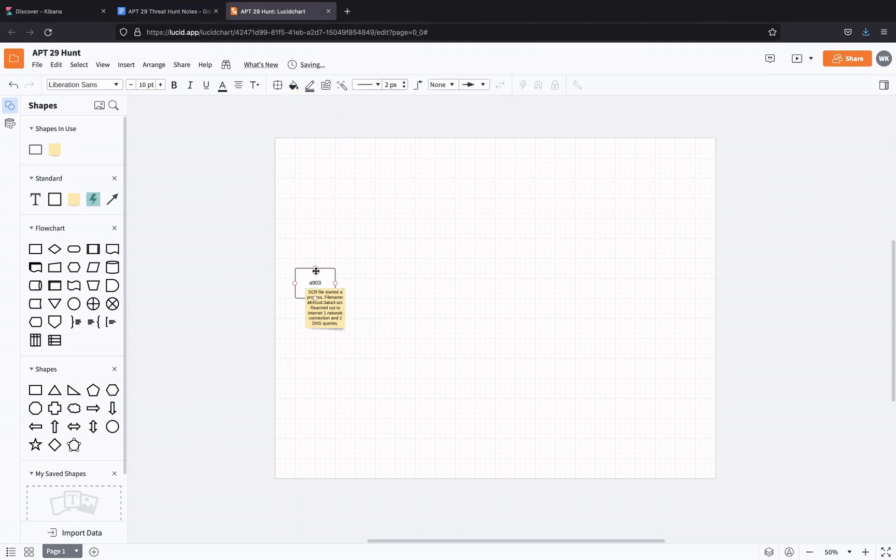
left_click(173, 14)
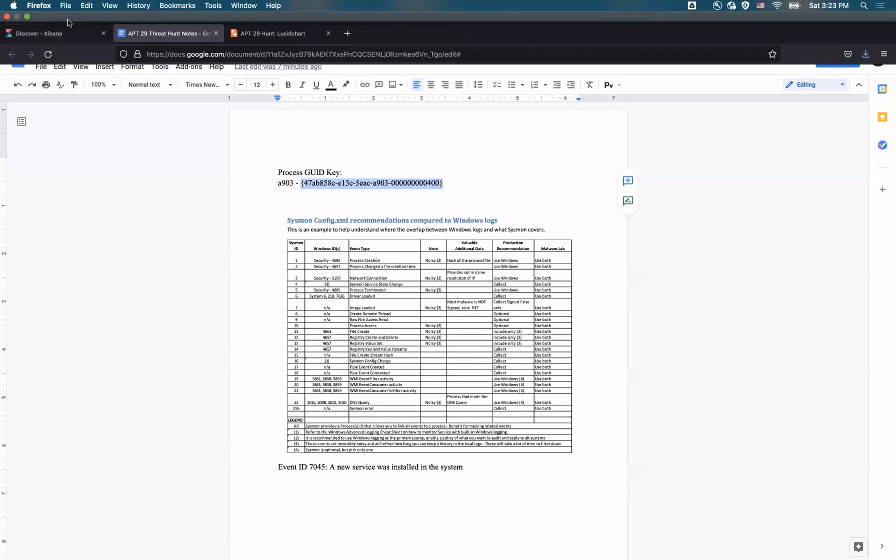
left_click(74, 37)
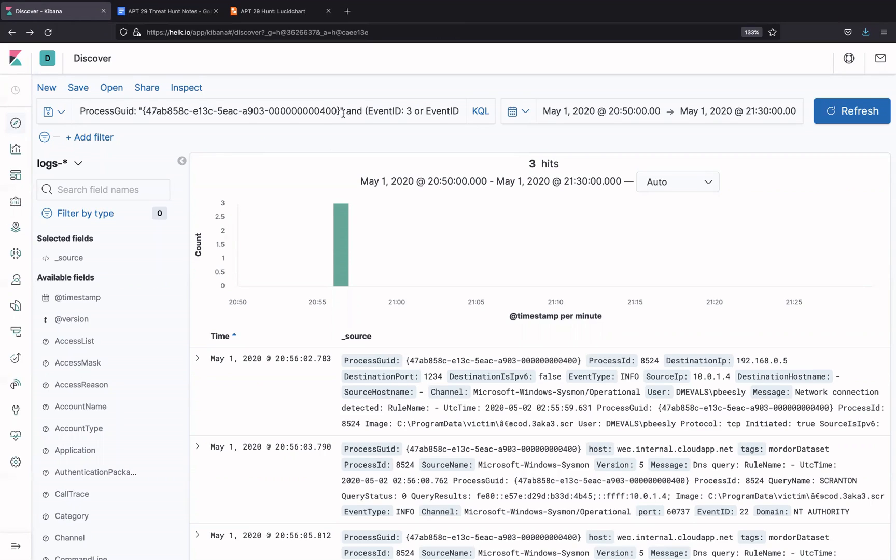
left_click_drag(343, 113, 359, 119)
left_click_drag(414, 115, 477, 117)
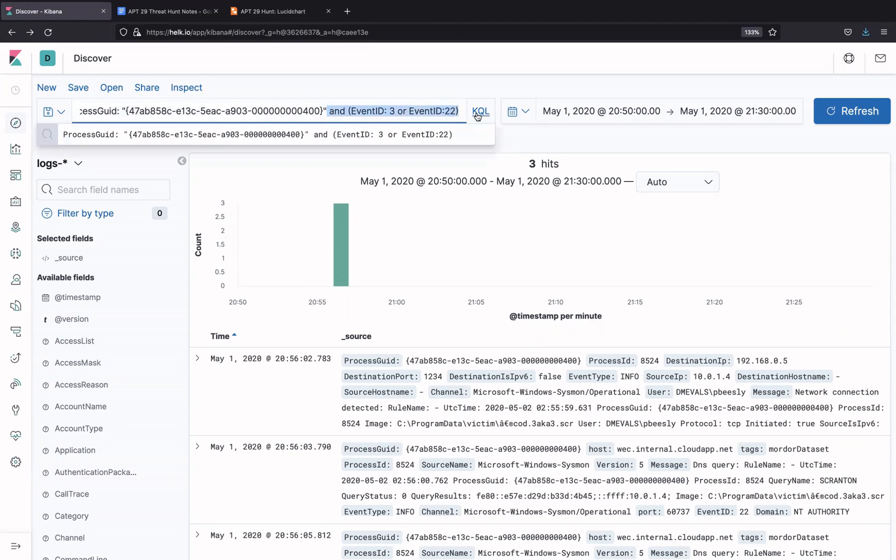
key("BackSpace")
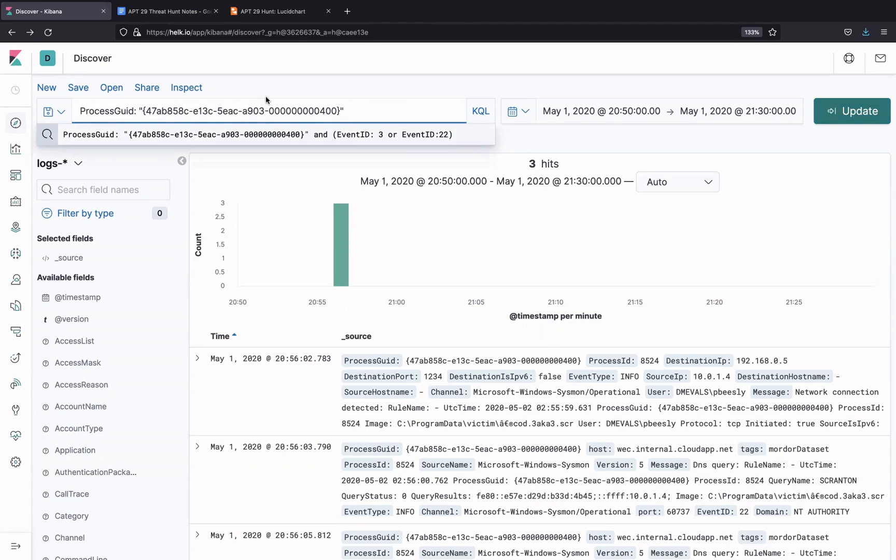
left_click(80, 113)
type("Parent")
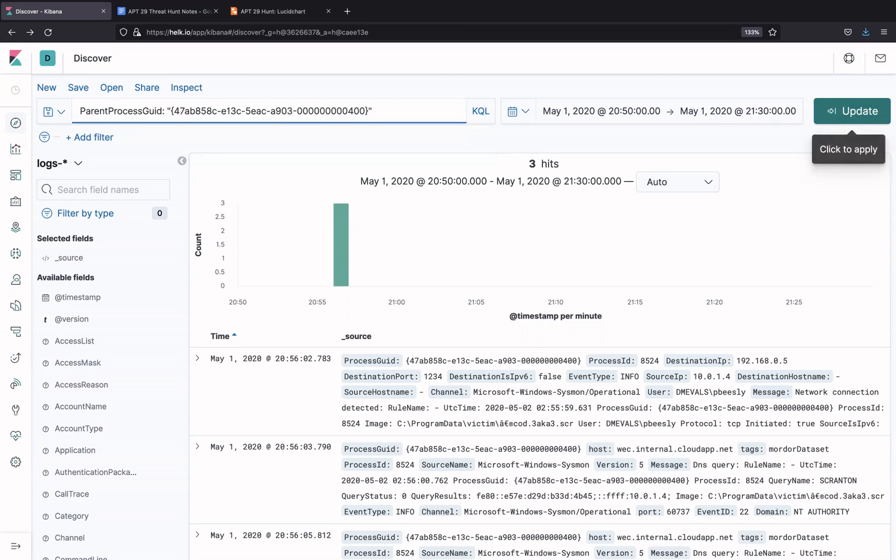
left_click(861, 112)
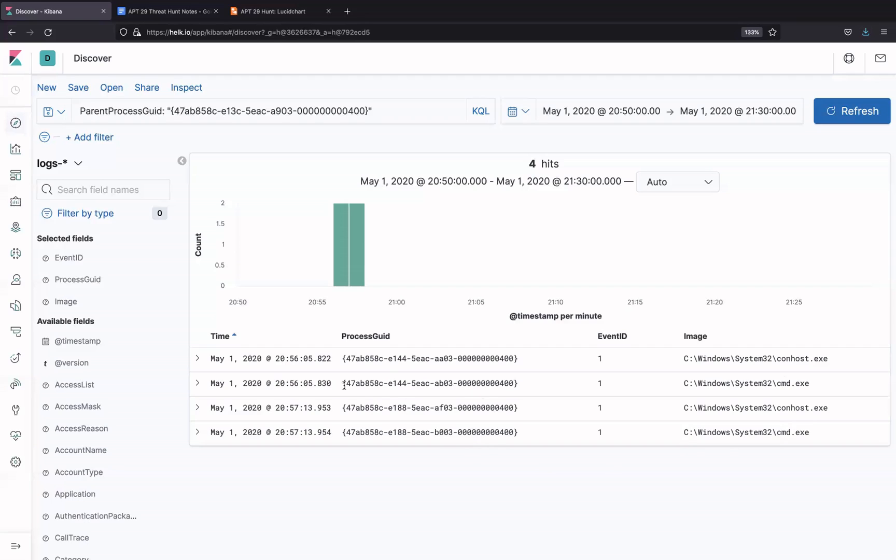
- Copy the ProcessGuid of the 20:56:05.830 cmd.exe event into the Google Docs GUID key on a new line labelled "ab03 -"
left_click_drag(344, 386, 512, 392)
key("ctrl+c")
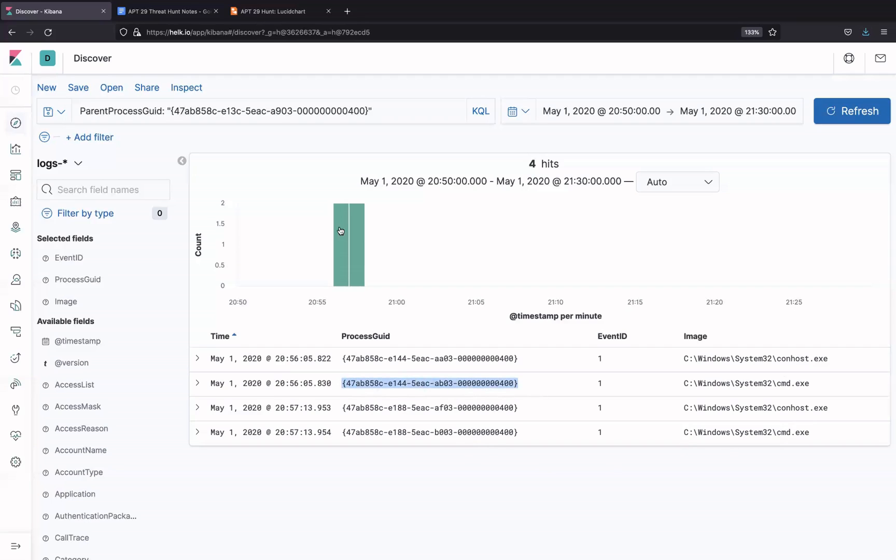
left_click(166, 11)
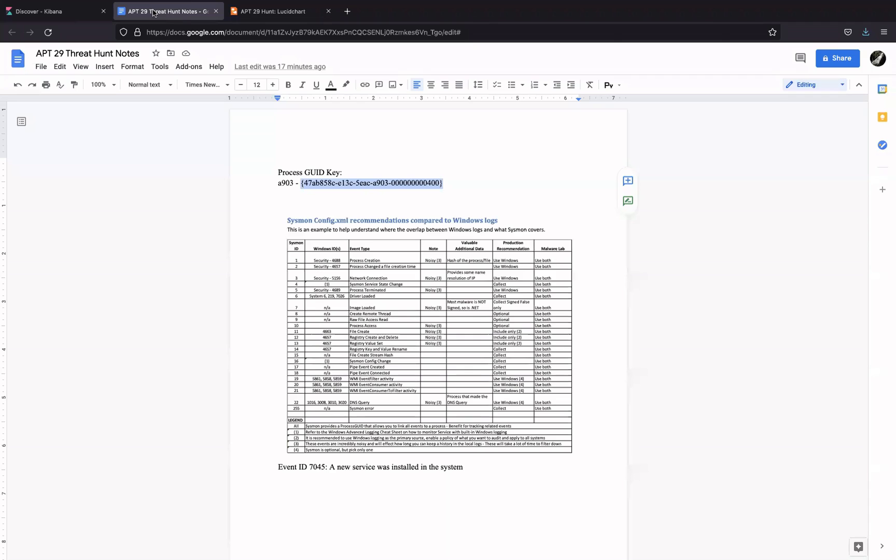
left_click(465, 184)
key("Return")
key("ctrl+v")
key("Home")
type("ab03")
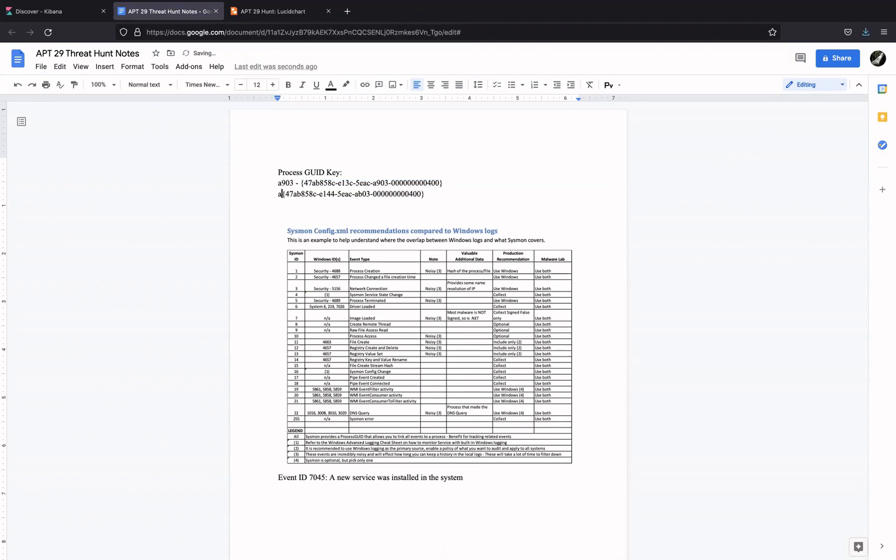
type(" -")
- Copy the ProcessGuid of Kibana's 20:57:13.954 cmd.exe event into the Google Docs GUID key, labelled "b003 -"
key("ctrl+shift+Tab")
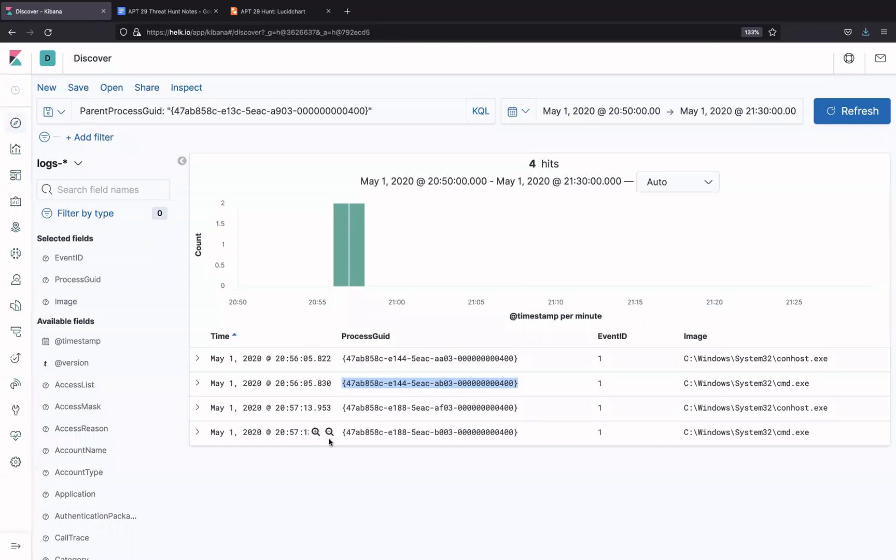
left_click_drag(340, 431, 524, 435)
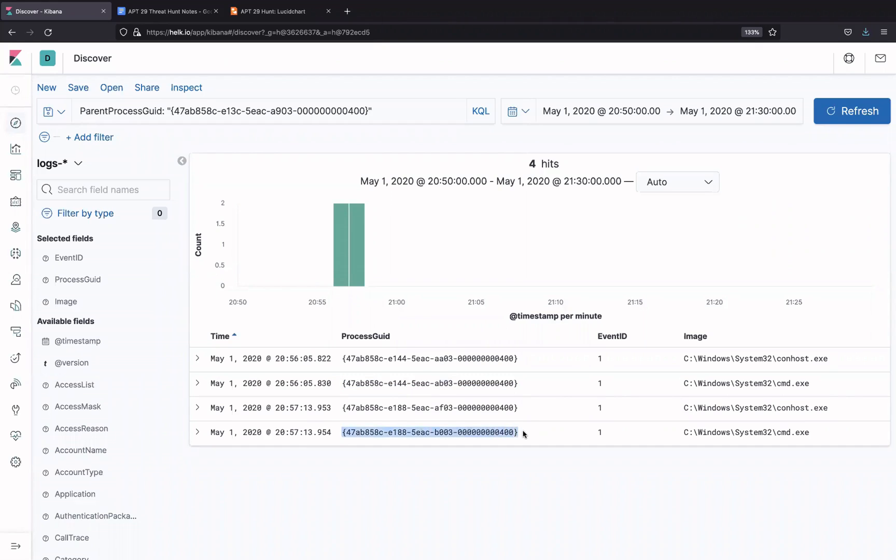
key("ctrl+c")
left_click(173, 12)
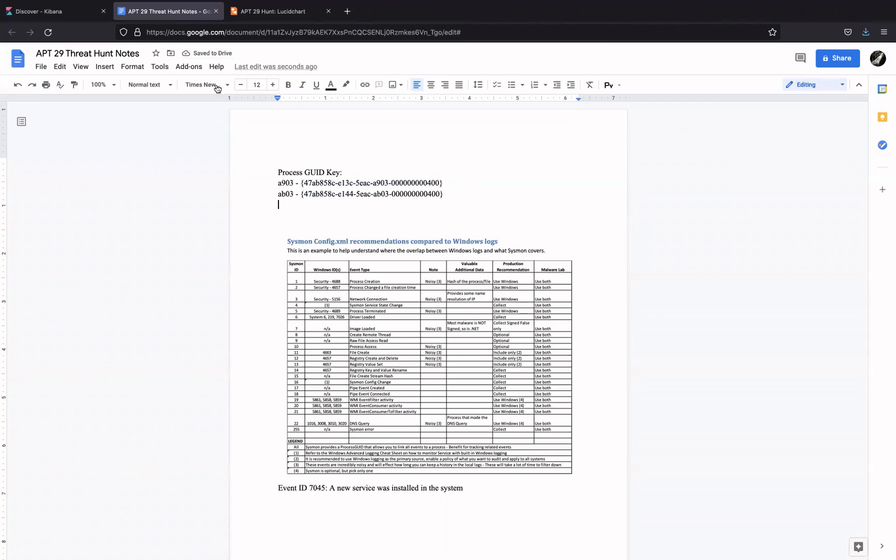
type("b003 -")
key("ctrl+v")
left_click(290, 204)
left_click(294, 194)
- In Lucidchart, place two Process boxes, one above the other, to the right of the a903 box
key("ctrl+shift+Tab")
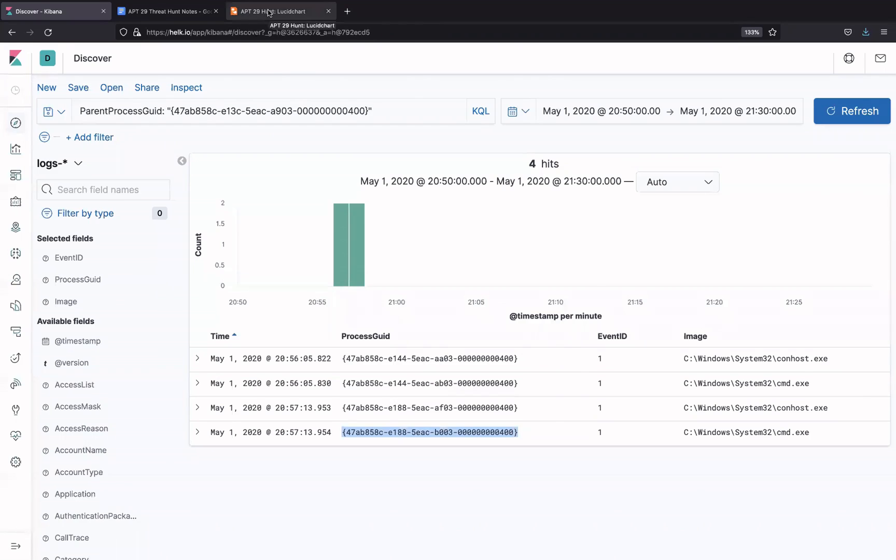
left_click(269, 12)
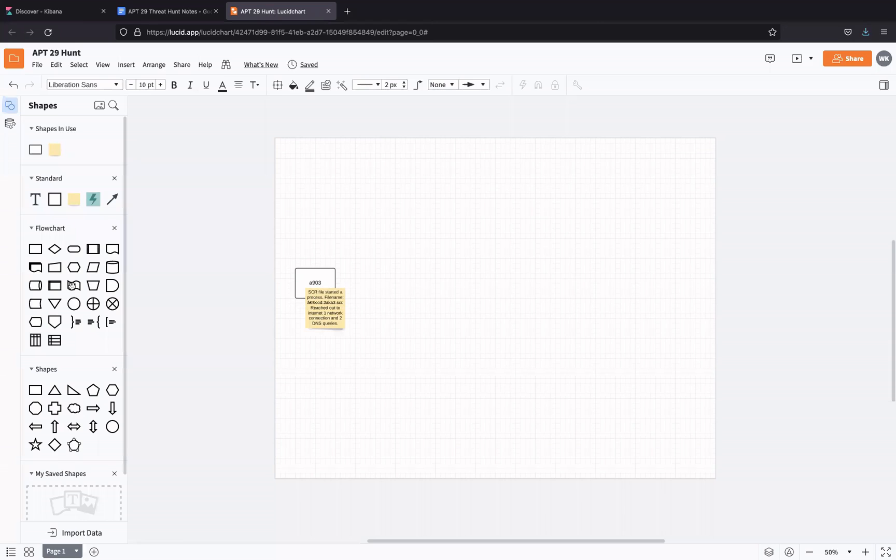
left_click_drag(35, 249, 395, 256)
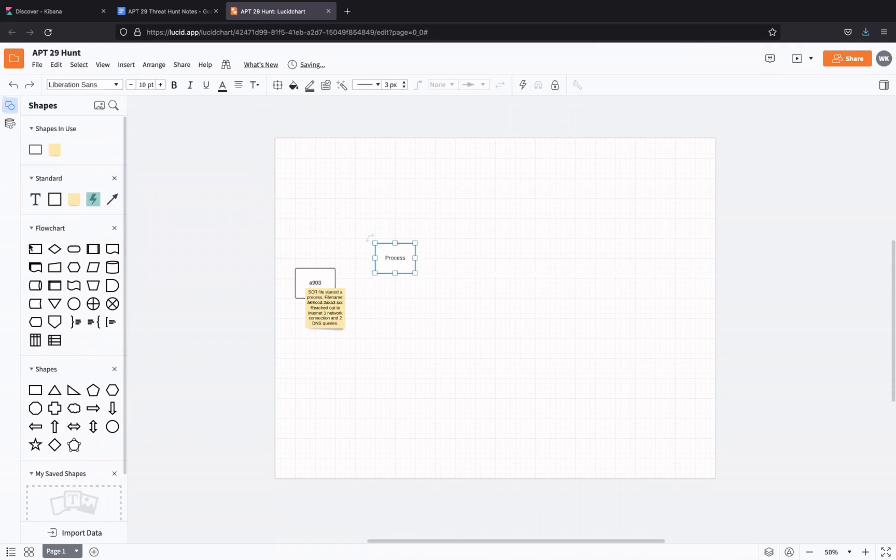
left_click_drag(31, 250, 410, 323)
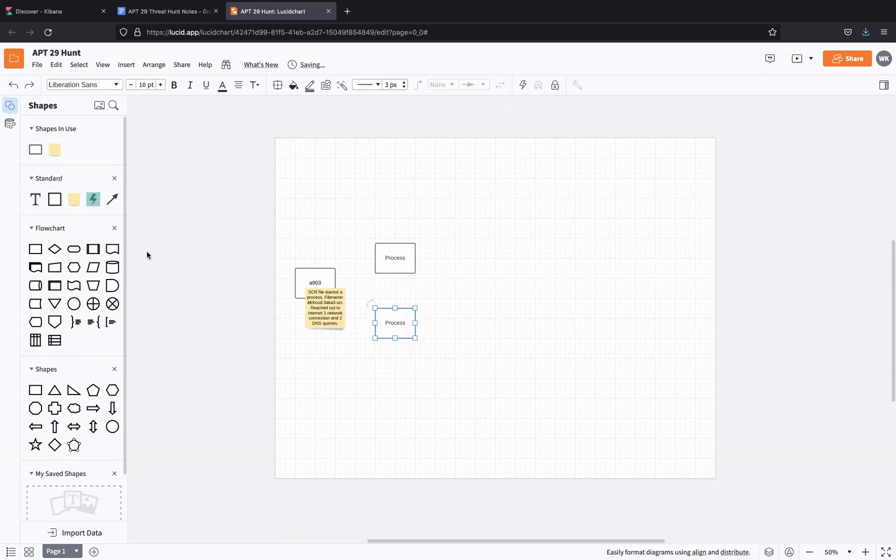
- Connect the a903 box to each of the two new Process boxes with an arrow
left_click_drag(112, 199, 375, 258)
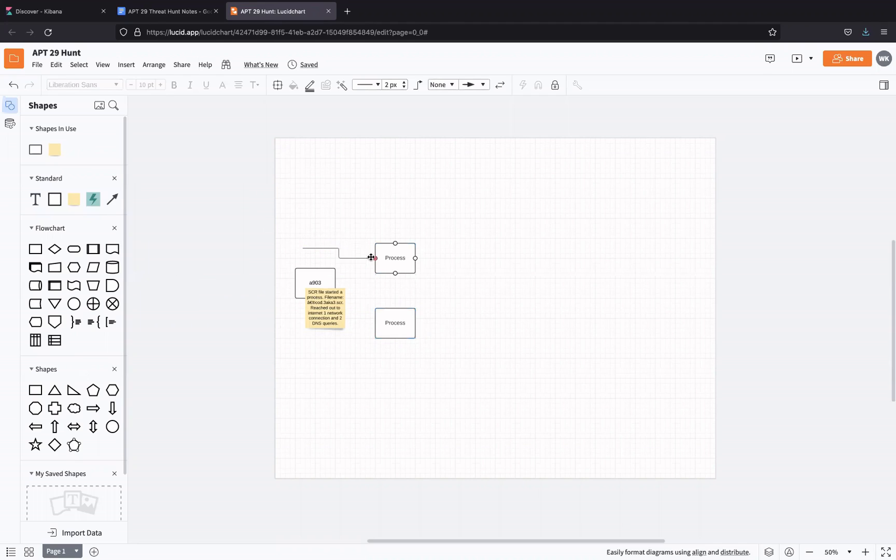
left_click_drag(302, 247, 340, 282)
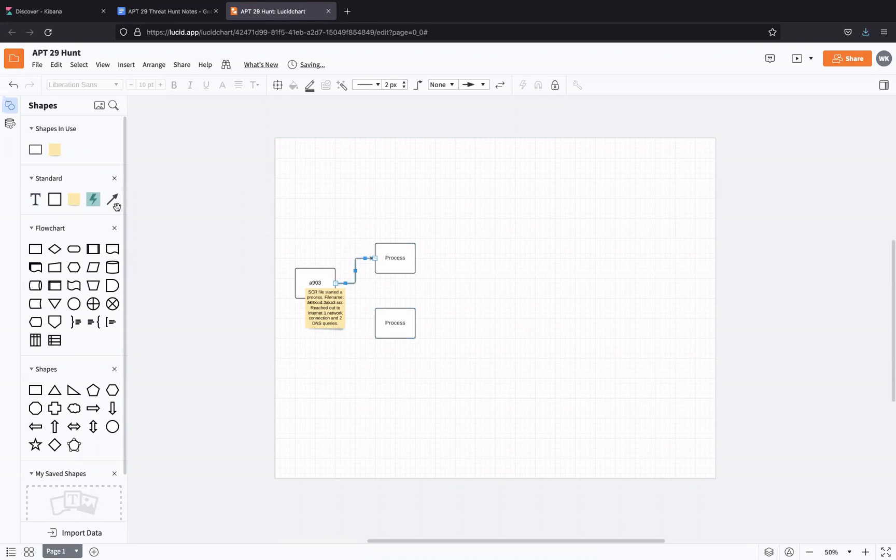
left_click_drag(112, 200, 337, 282)
left_click(390, 296)
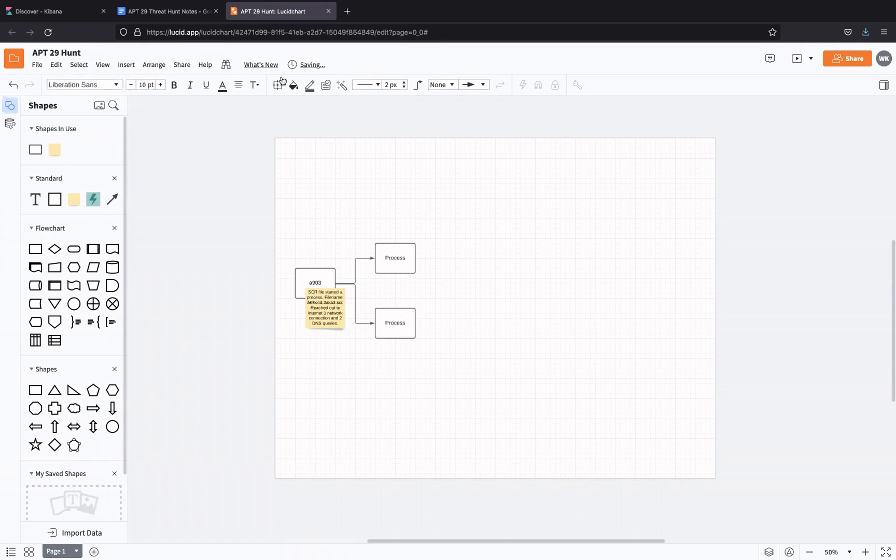
- Check the GUID key in the notes and label the upper Lucidchart box "ab03" and the lower one "b003"
left_click(192, 13)
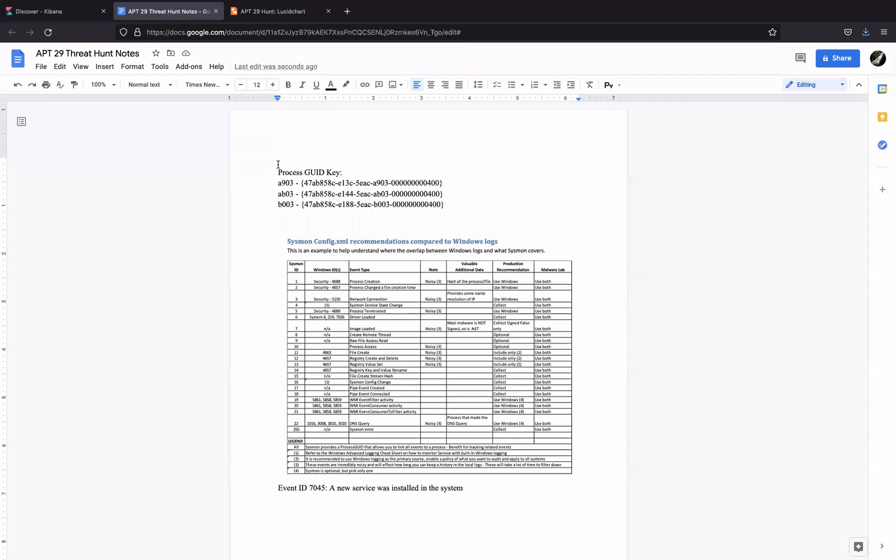
left_click(278, 11)
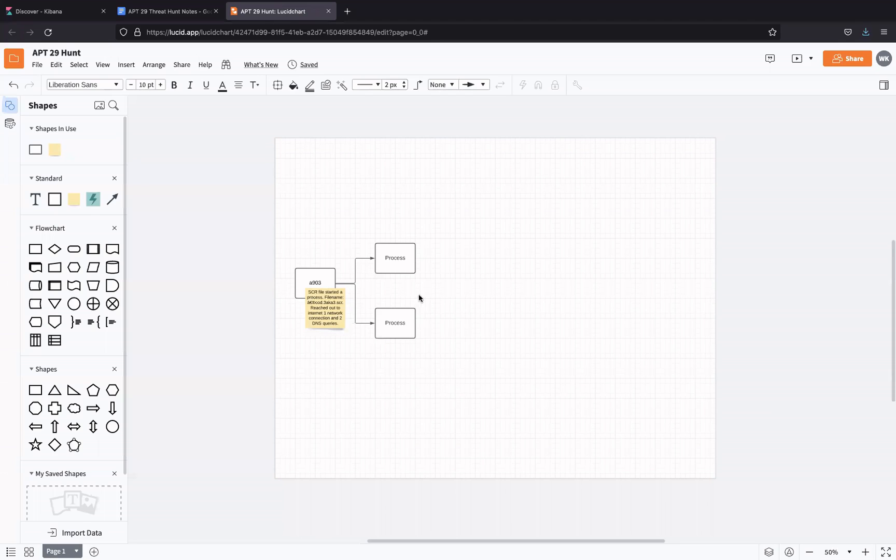
left_click(398, 261)
left_click(398, 260)
key("ctrl+v")
left_click(399, 324)
left_click(398, 324)
type("b003")
left_click(472, 351)
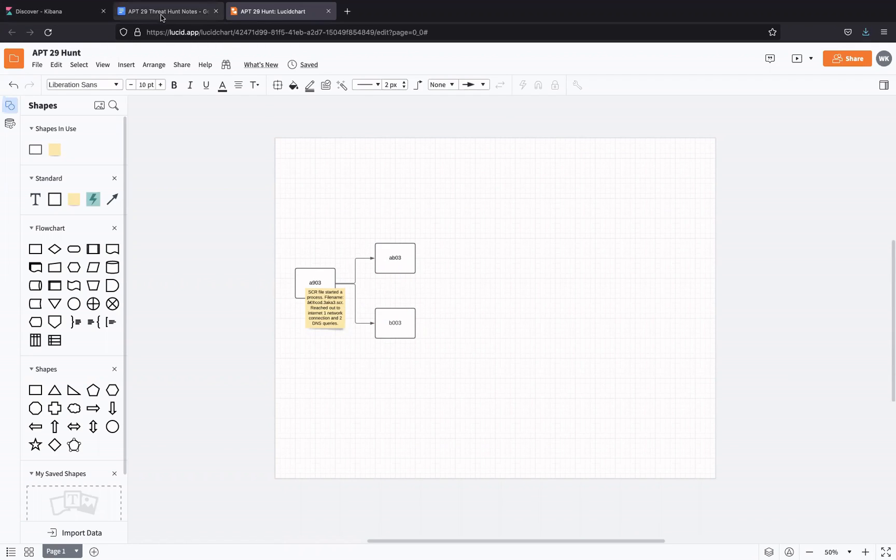
- Switch to Kibana, review the process and parent details of the expanded 20:56:05.830 cmd.exe event, and collapse it
left_click(81, 12)
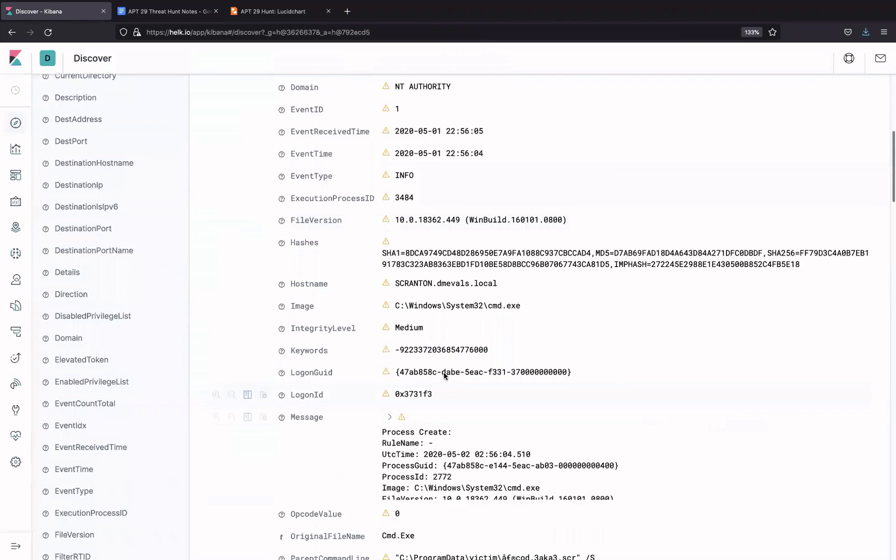
scroll(445, 376, "down", 5)
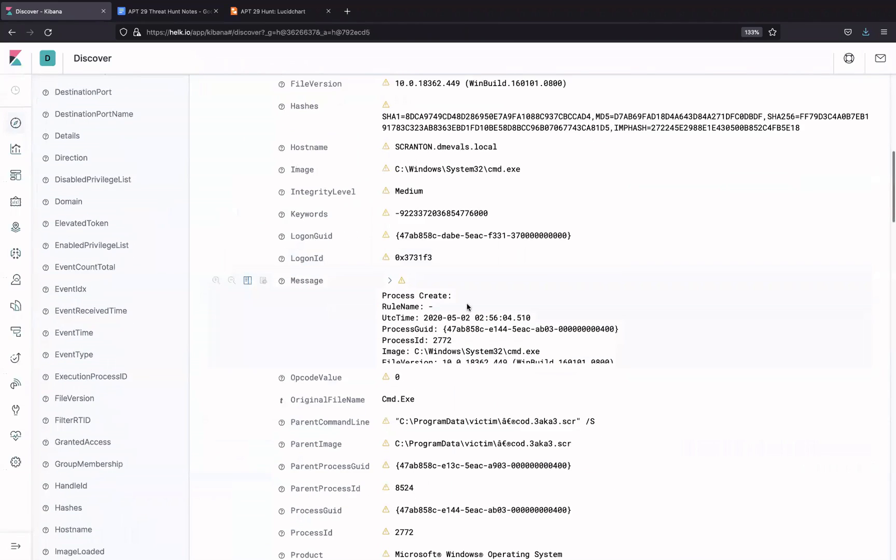
scroll(467, 307, "down", 1)
scroll(467, 303, "up", 15)
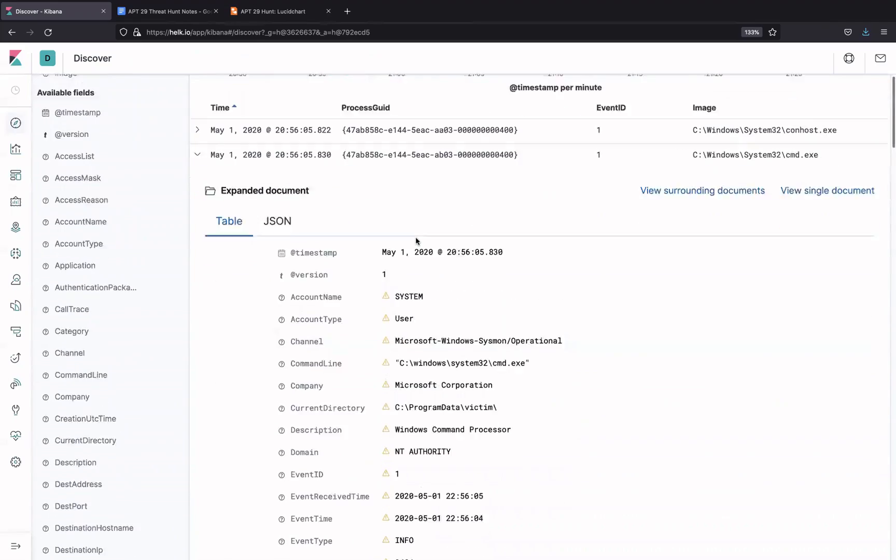
scroll(543, 419, "down", 20)
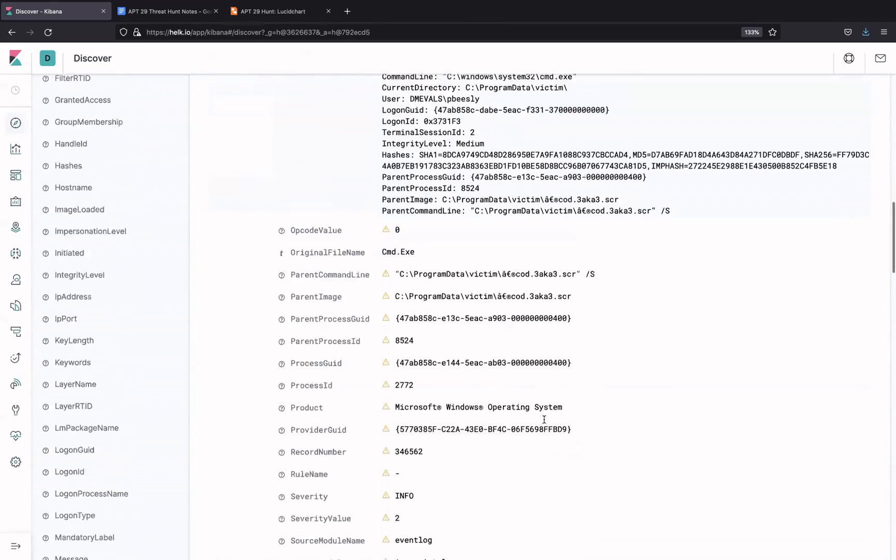
scroll(544, 419, "up", 20)
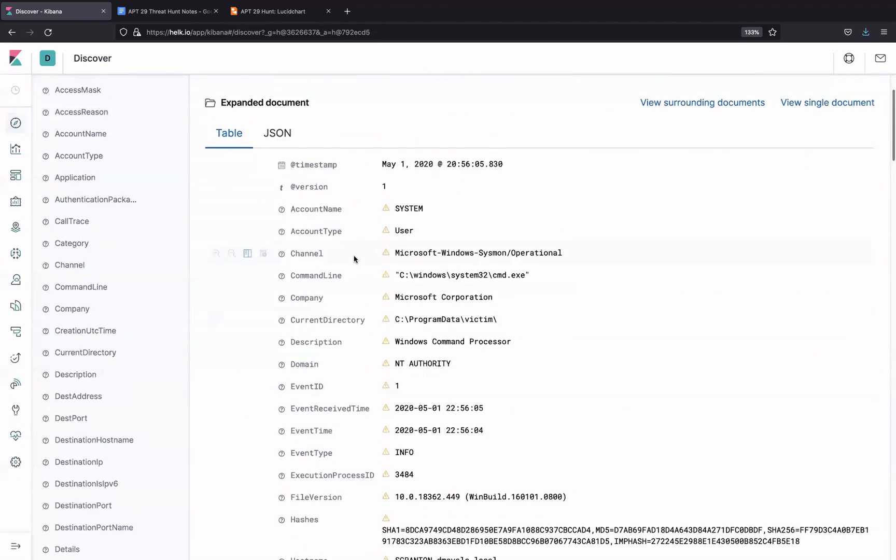
left_click(197, 292)
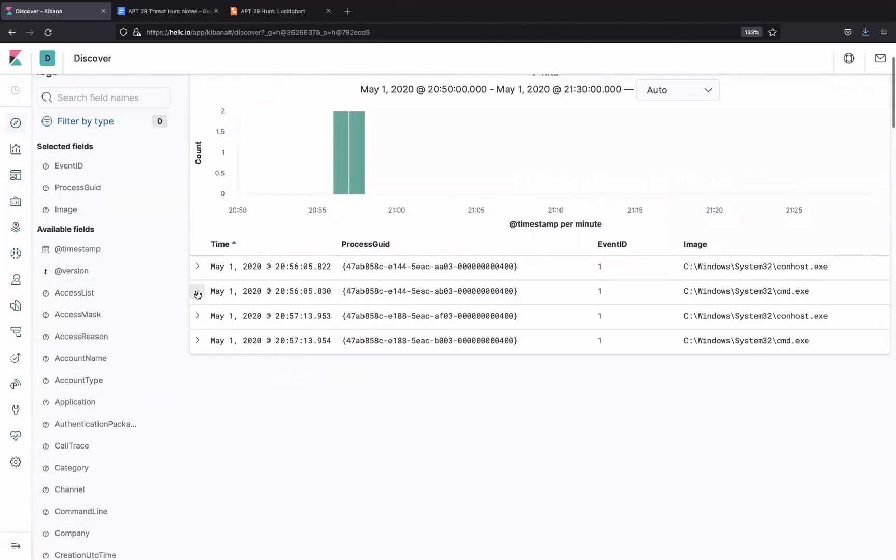
left_click_drag(342, 292, 555, 310)
key("super+c")
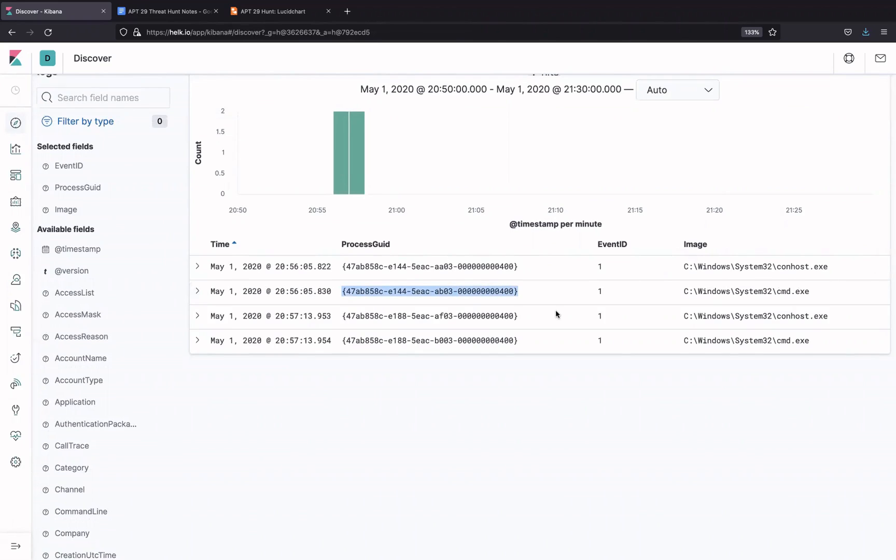
scroll(362, 236, "up", 3)
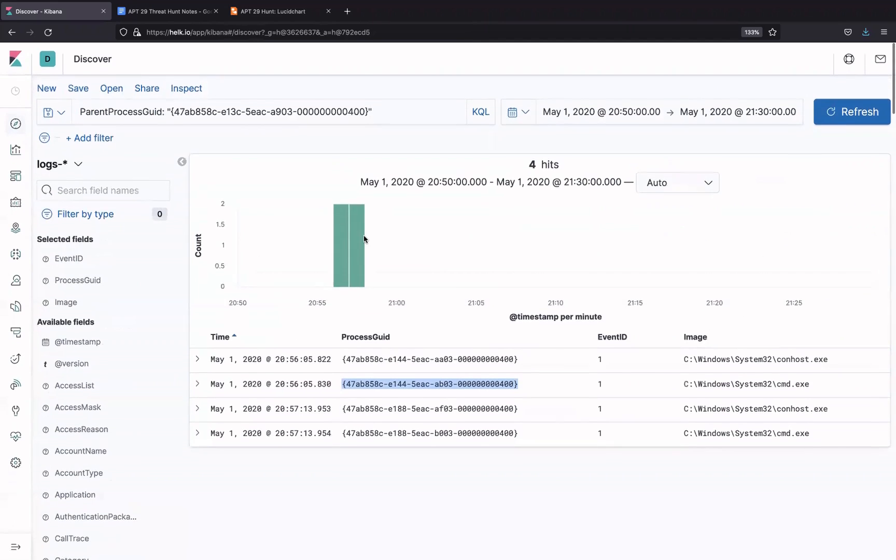
left_click_drag(169, 111, 369, 112)
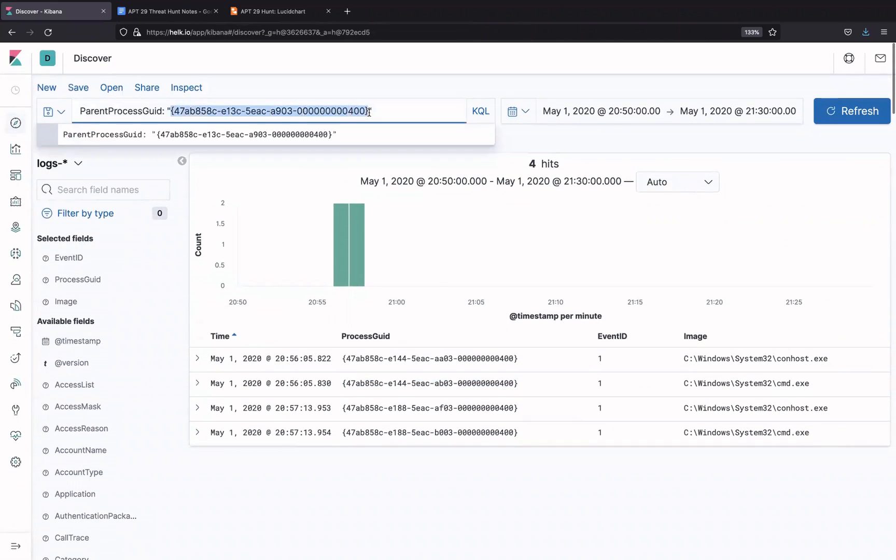
key("super+v")
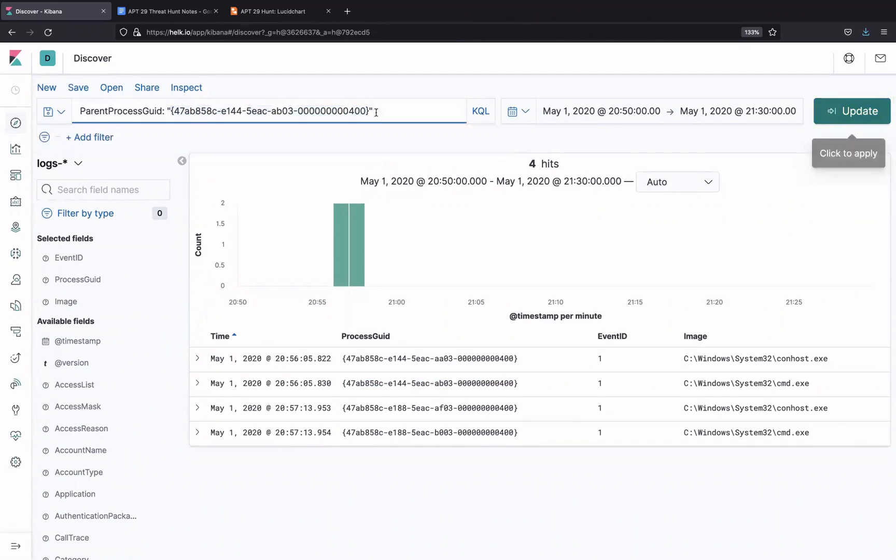
left_click(859, 110)
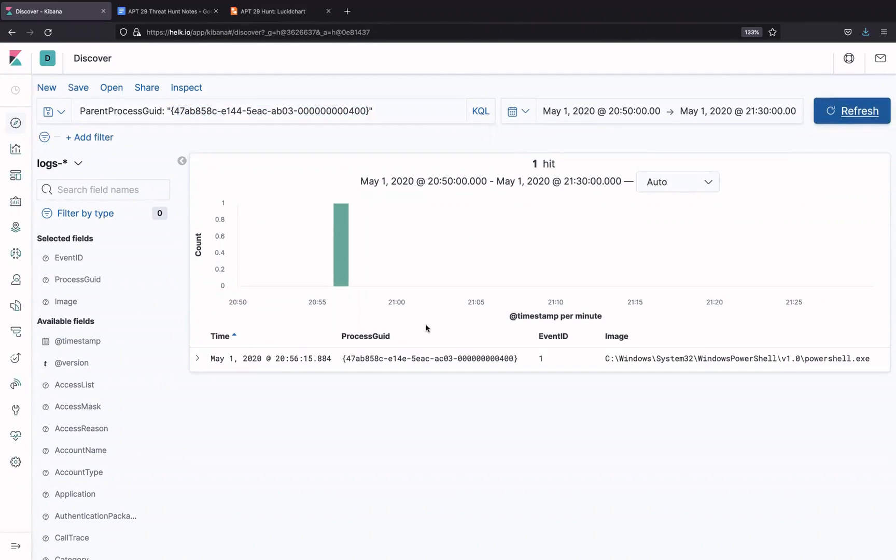
- Expand the powershell.exe event and review its image, command line and current directory
left_click(198, 358)
scroll(347, 450, "down", 3)
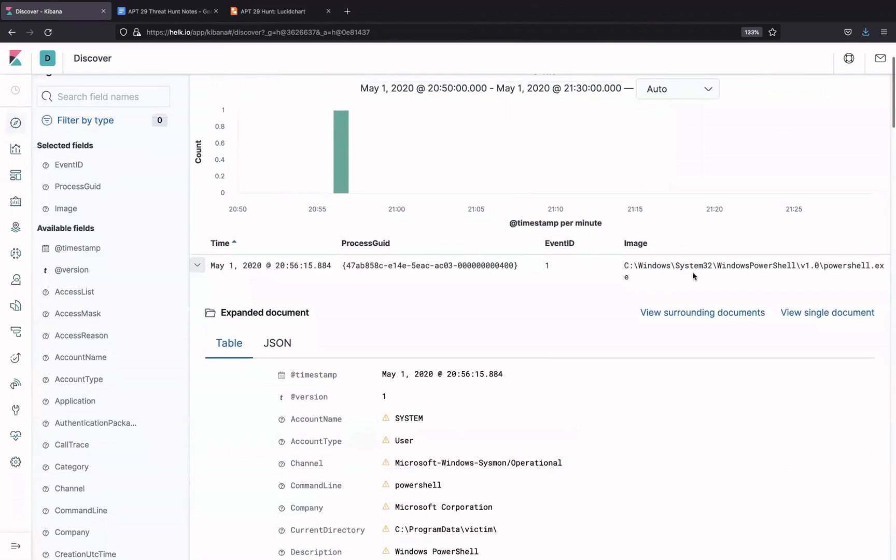
scroll(513, 364, "down", 2)
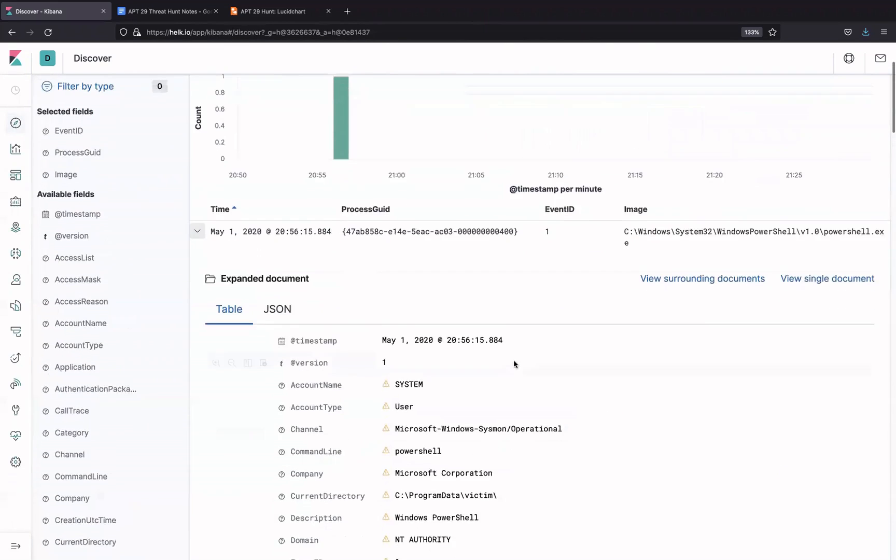
scroll(514, 364, "down", 1)
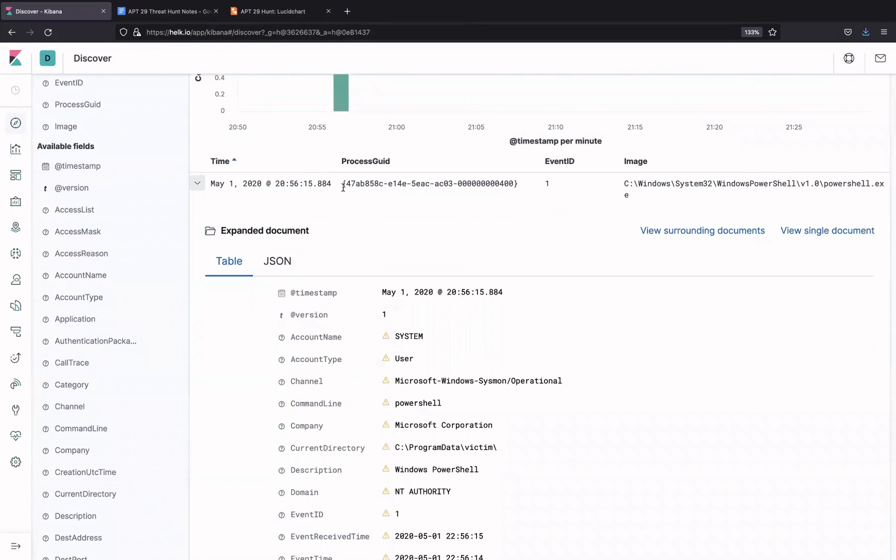
- Copy the powershell.exe event's ProcessGuid into the Google Docs GUID key on a new line below the b003 entry
left_click_drag(342, 184, 515, 186)
key("ctrl+c")
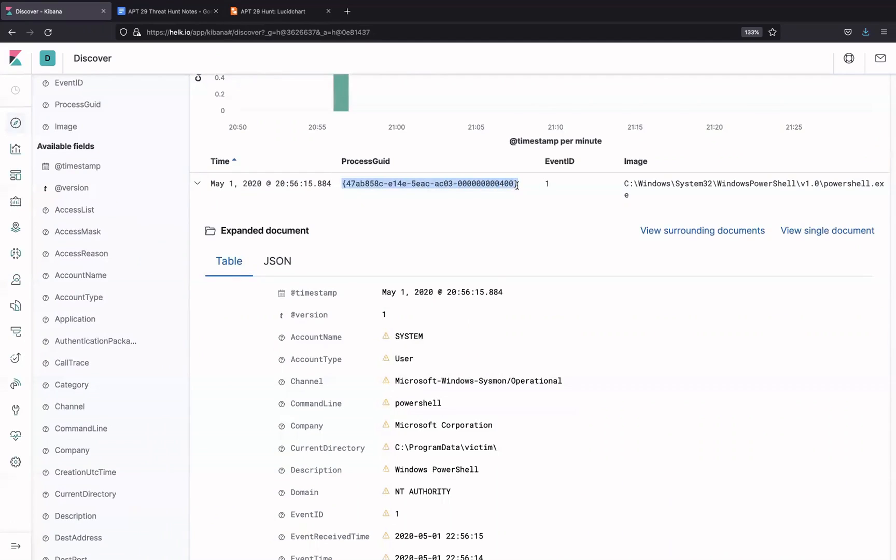
left_click(151, 9)
left_click(468, 207)
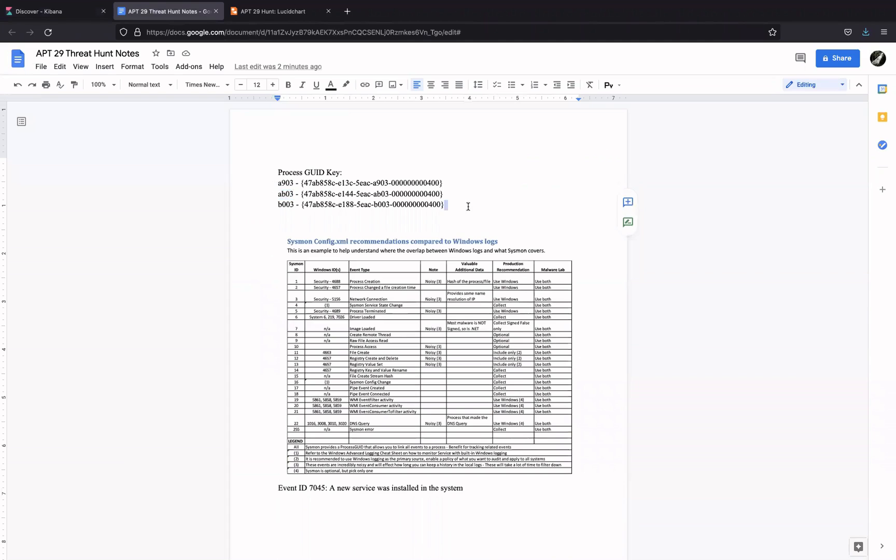
key("Return")
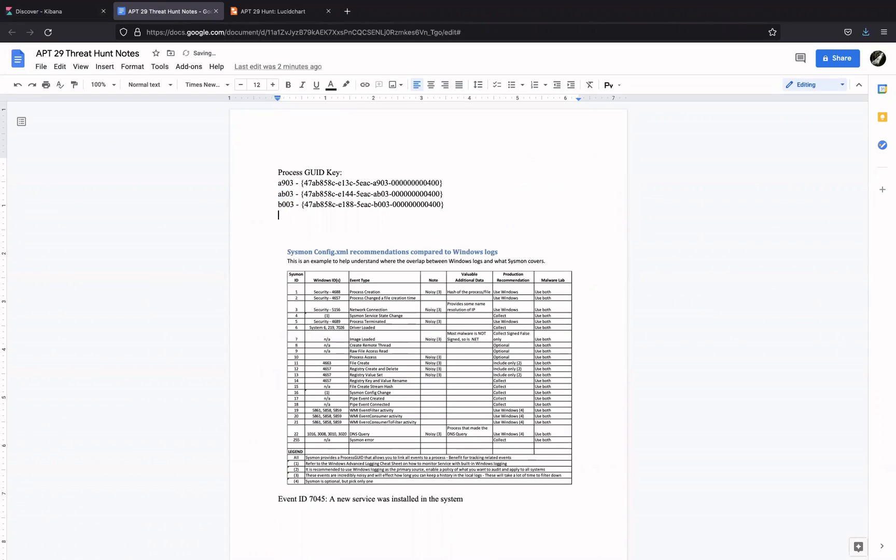
key("ctrl+v")
- Label the newly added GUID line in the key with "ac03 -" in front of the GUID
left_click(280, 215)
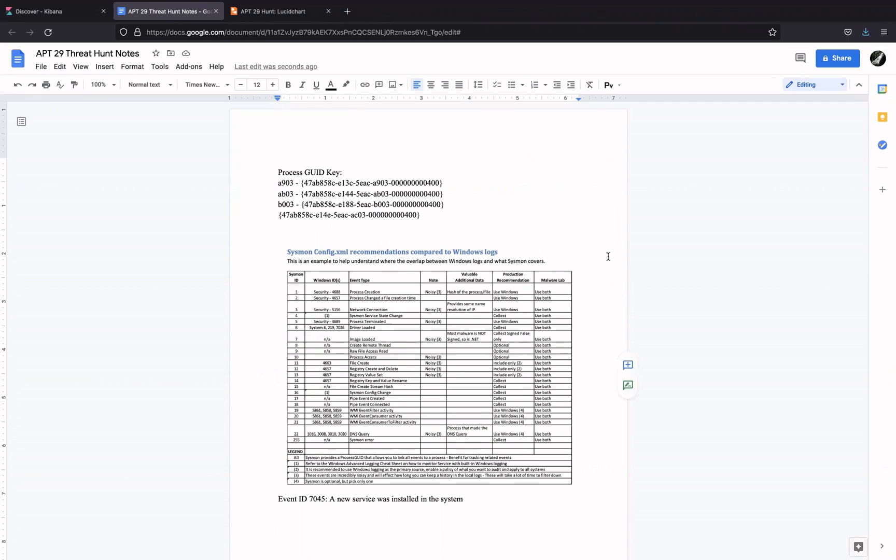
double_click(359, 214)
left_click(351, 216)
left_click_drag(351, 216, 363, 219)
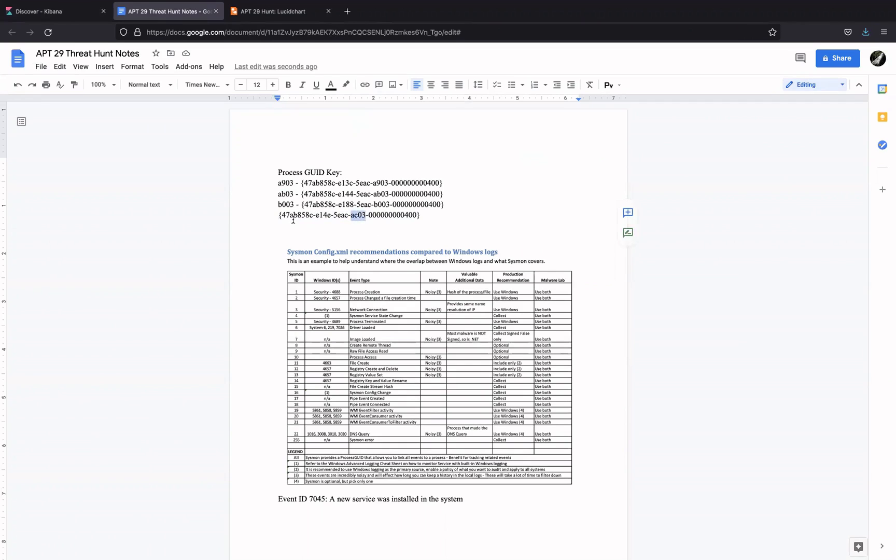
left_click(276, 215)
type("ac03")
type("-")
left_click(281, 215)
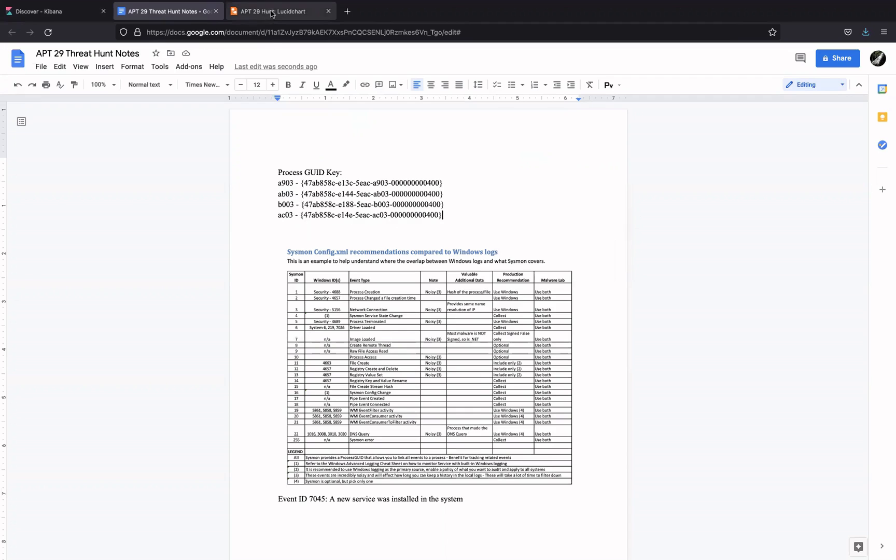
- Back in Kibana, examine the powershell.exe event's message, parent process and process GUID fields
left_click(39, 11)
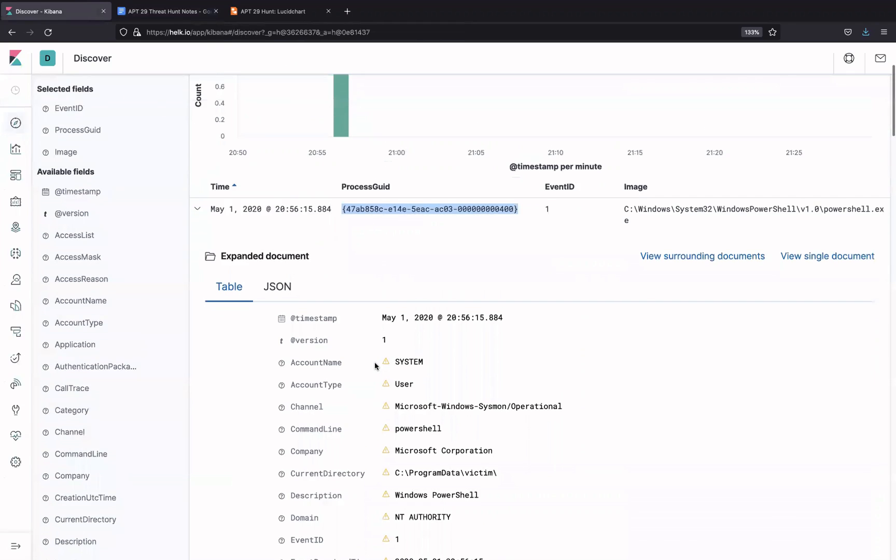
scroll(358, 301, "down", 5)
scroll(375, 365, "down", 4)
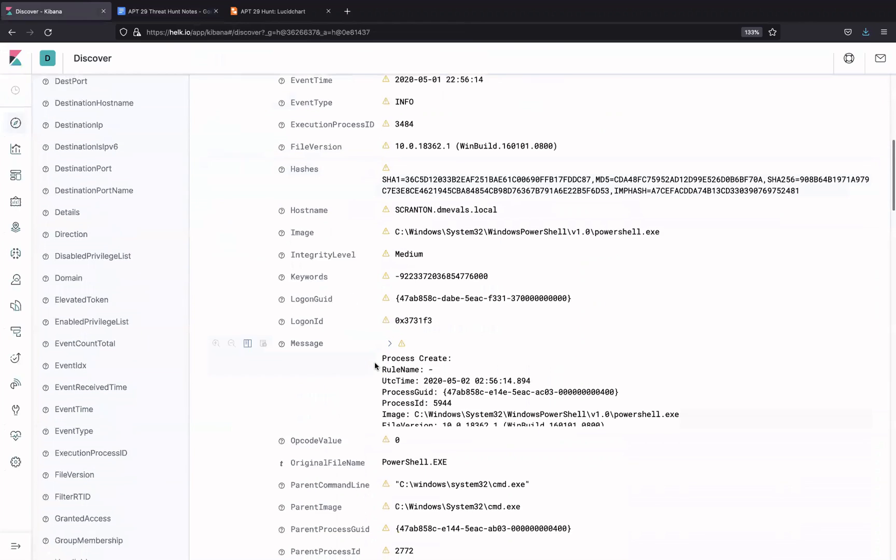
scroll(375, 366, "down", 5)
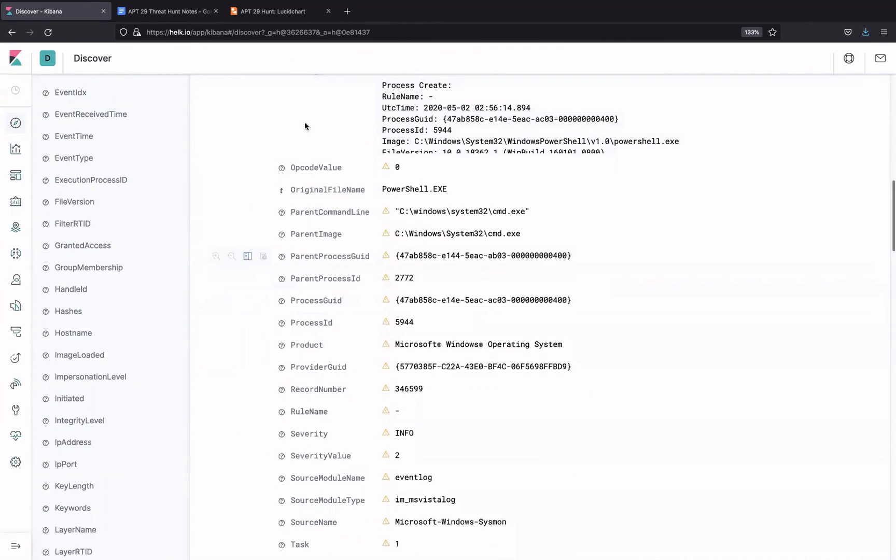
- In Lucidchart, place a Process box to the right of the ab03 box and connect ab03 to it with an arrow
left_click(288, 12)
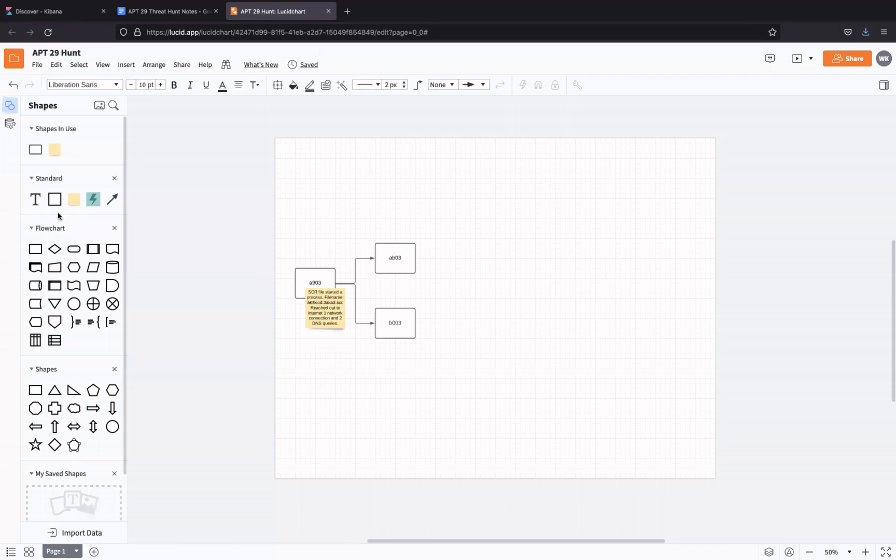
left_click_drag(35, 249, 463, 258)
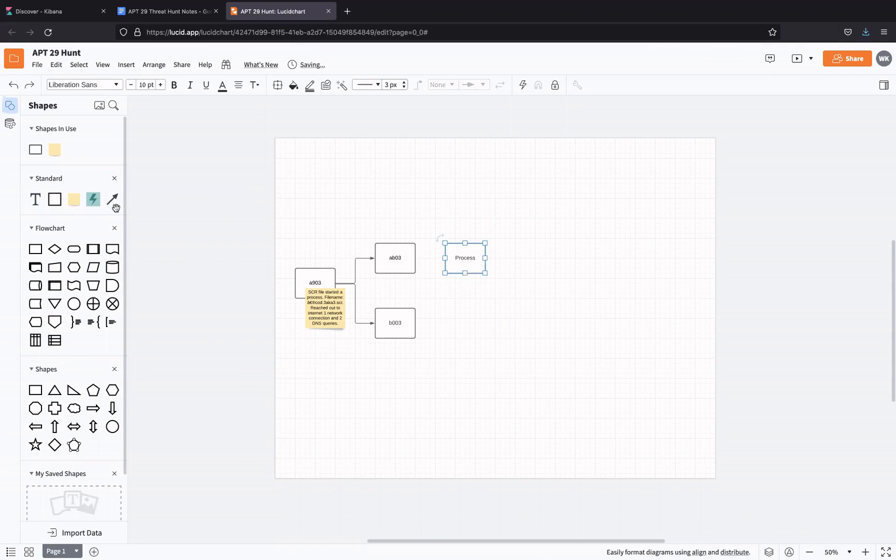
left_click_drag(112, 199, 430, 258)
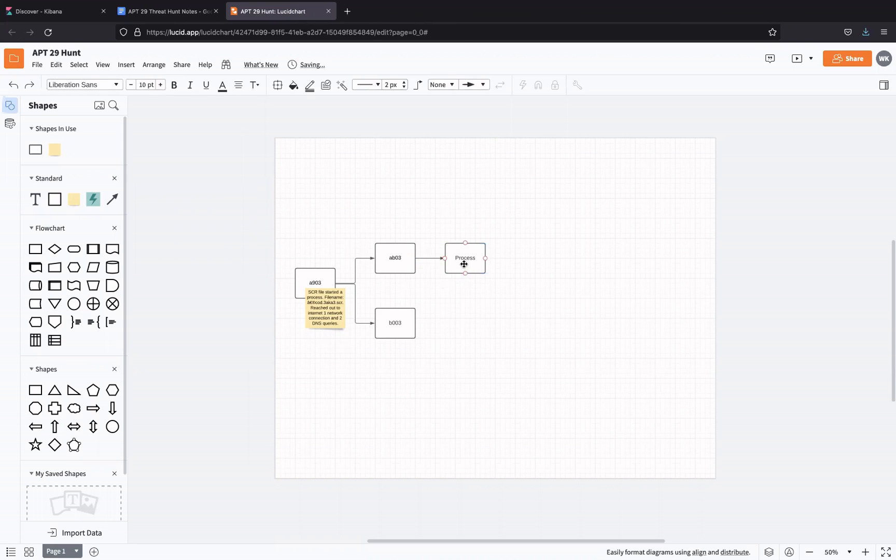
- Check the GUID key in the notes and label the new Lucidchart box "ac03"
left_click(187, 15)
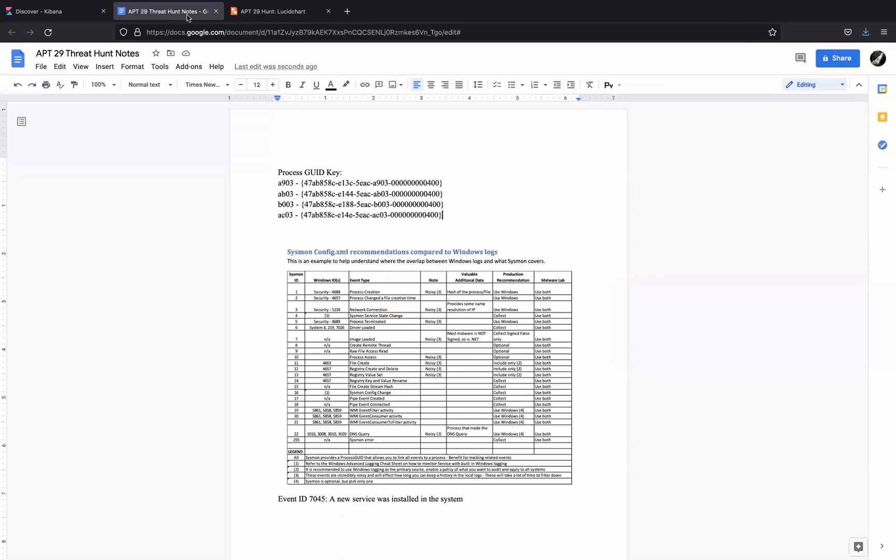
left_click(275, 11)
left_click_drag(448, 257, 457, 256)
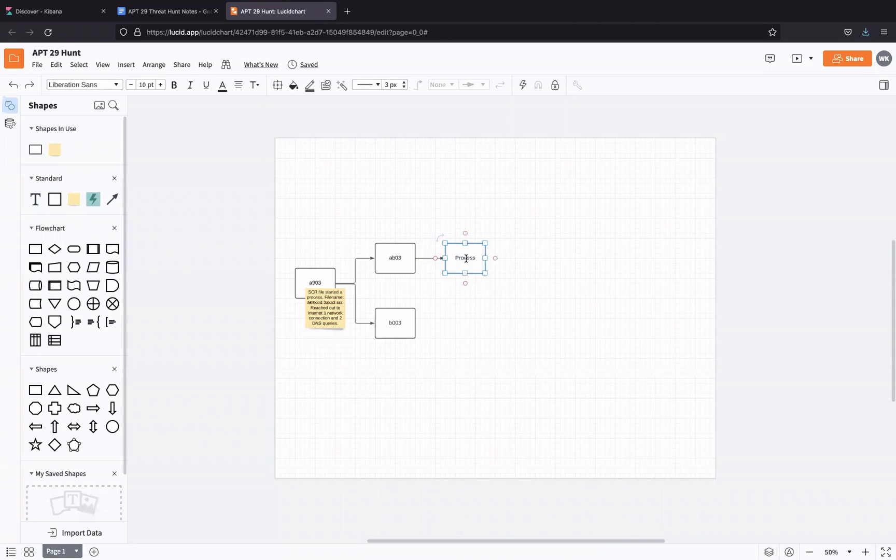
type("ac03")
left_click(429, 295)
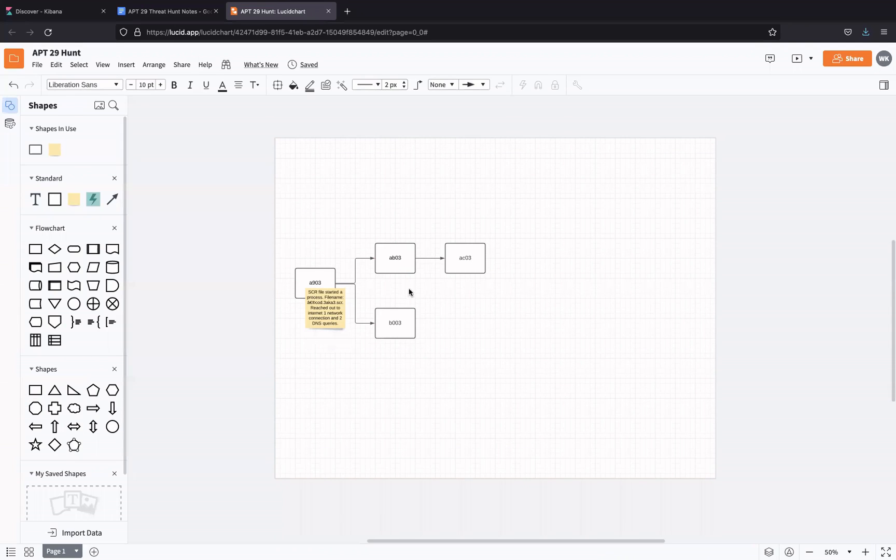
- Add a small sticky note reading "Powershell.exe" over the lower-right corner of the ac03 box
left_click_drag(73, 200, 488, 286)
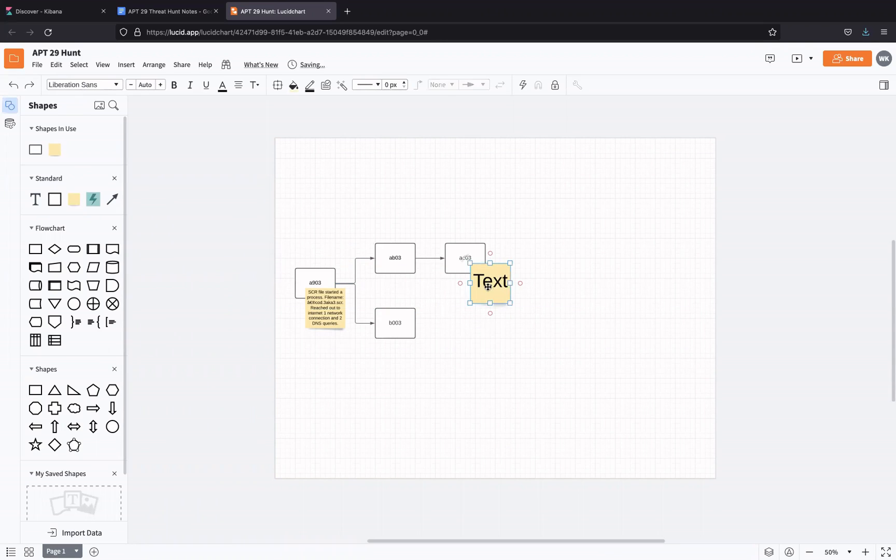
double_click(492, 280)
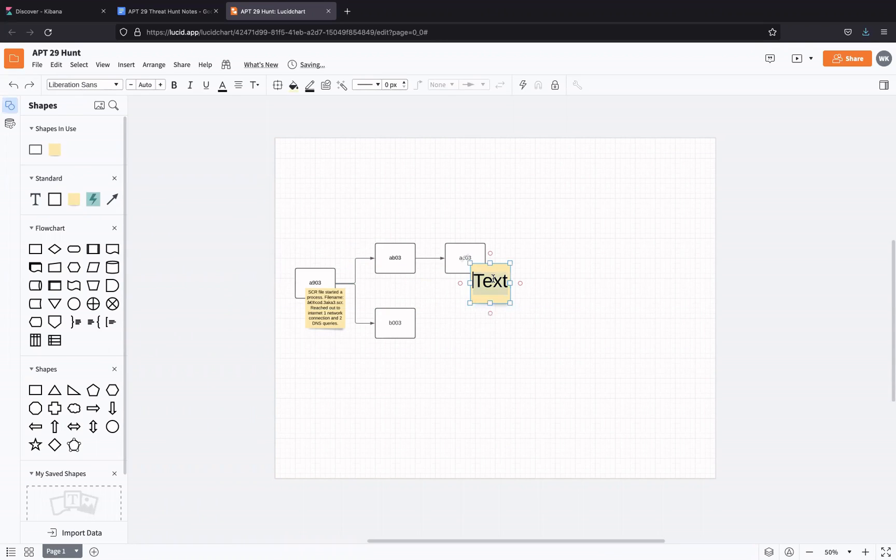
type("Powershe")
key("BackSpace")
key("BackSpace")
key("BackSpace")
key("BackSpace")
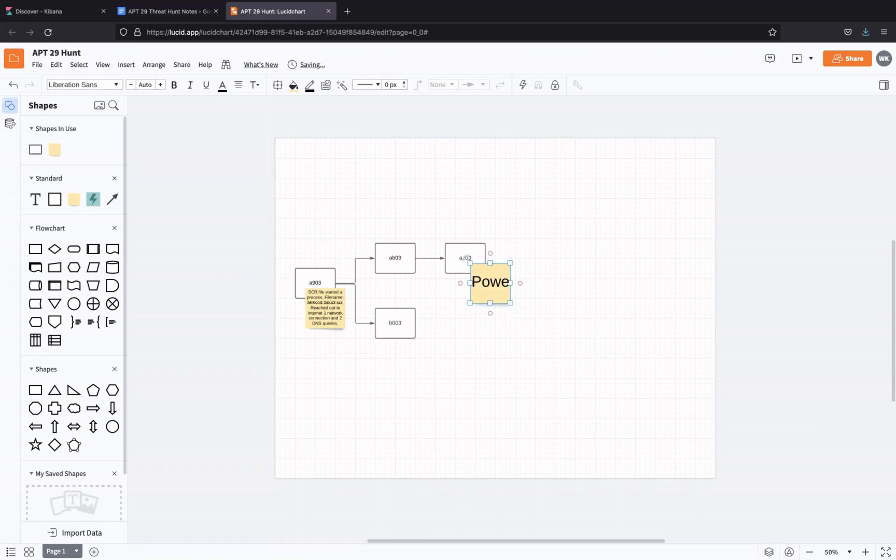
type("rshell.exe")
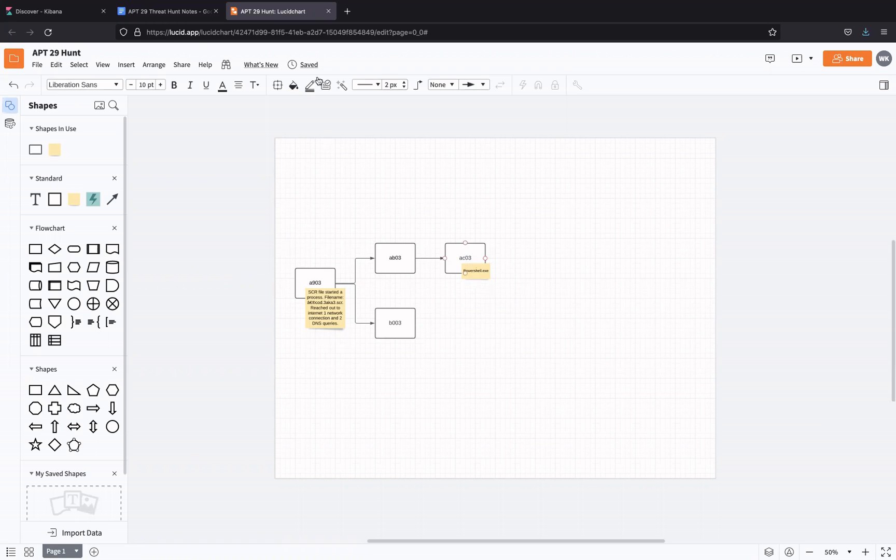
- In Kibana, collapse the expanded powershell.exe event and return to the earlier search for child processes of a903
left_click(184, 13)
left_click(46, 11)
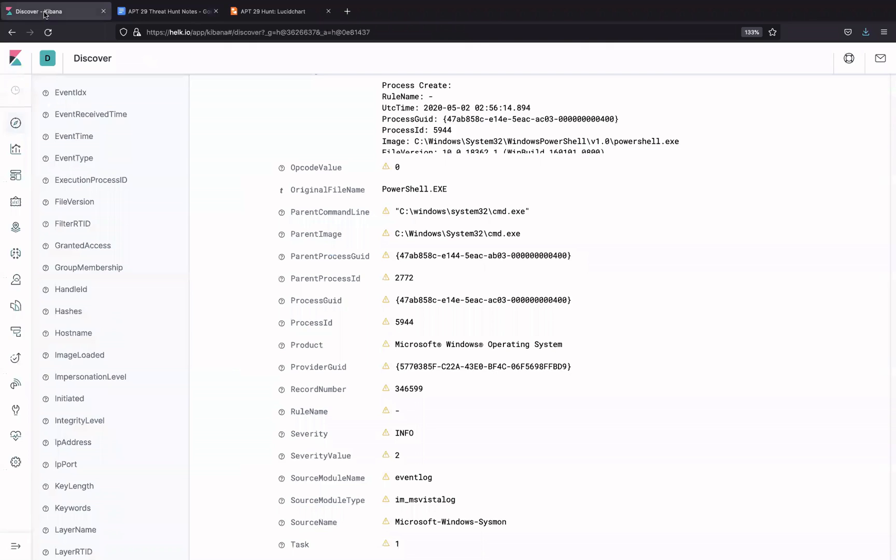
scroll(351, 265, "up", 10)
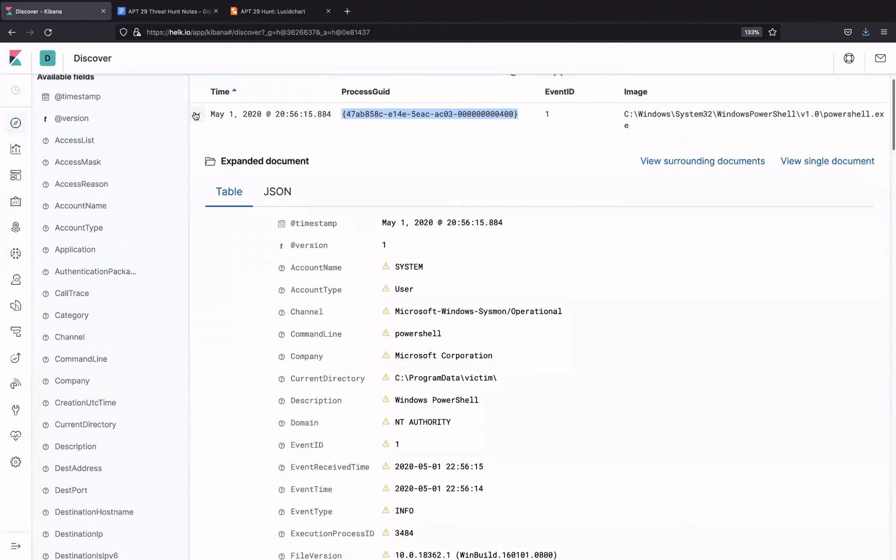
left_click(195, 115)
scroll(329, 215, "up", 2)
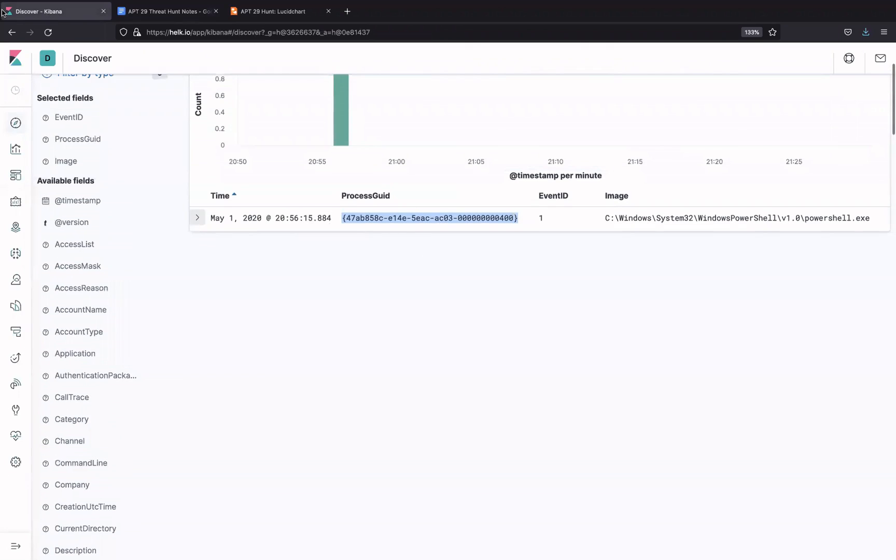
left_click(16, 34)
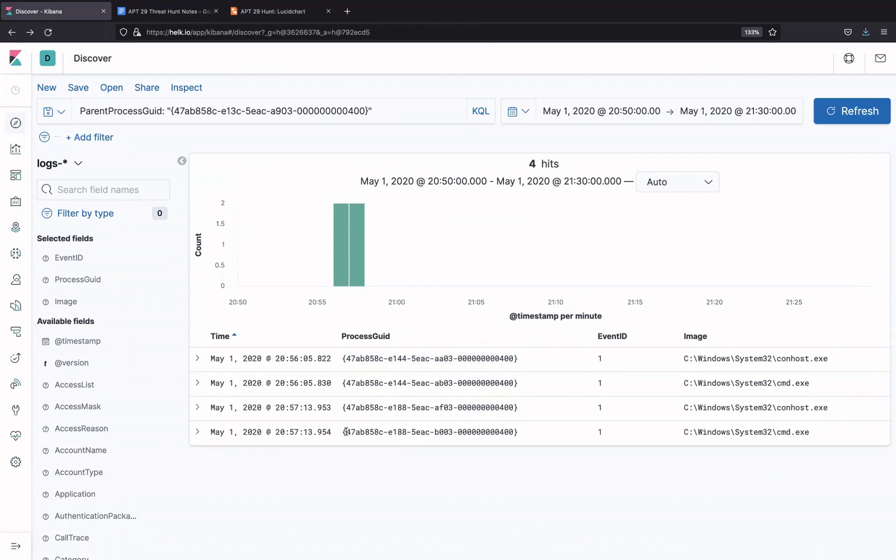
left_click_drag(342, 431, 518, 433)
key("super+c")
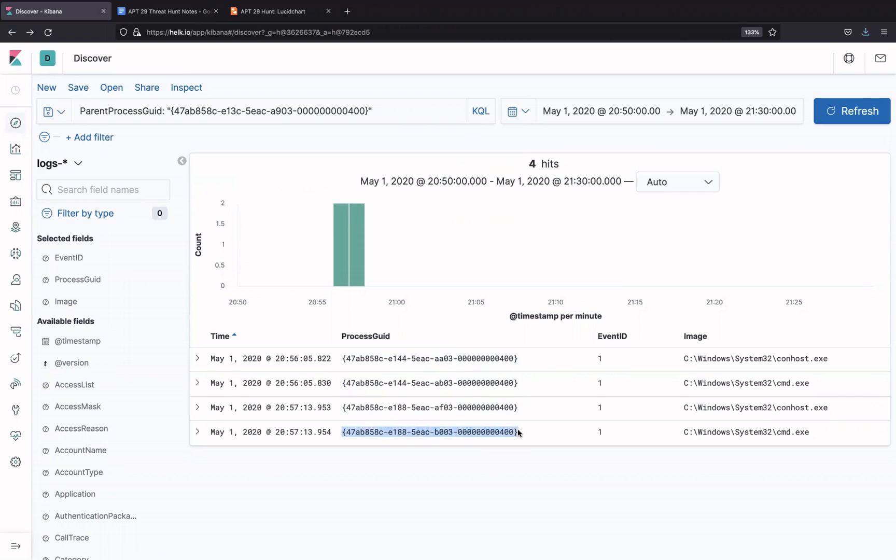
left_click(170, 109)
left_click_drag(170, 108, 365, 107)
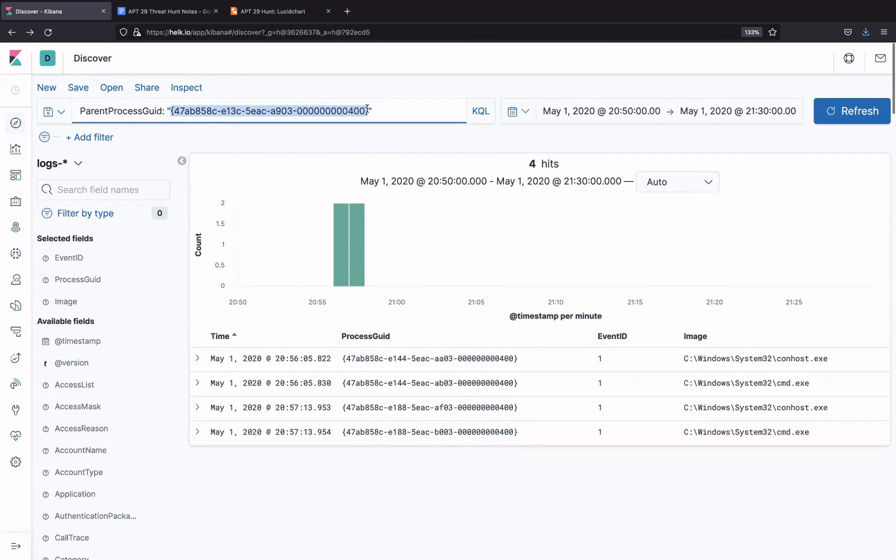
key("super+v")
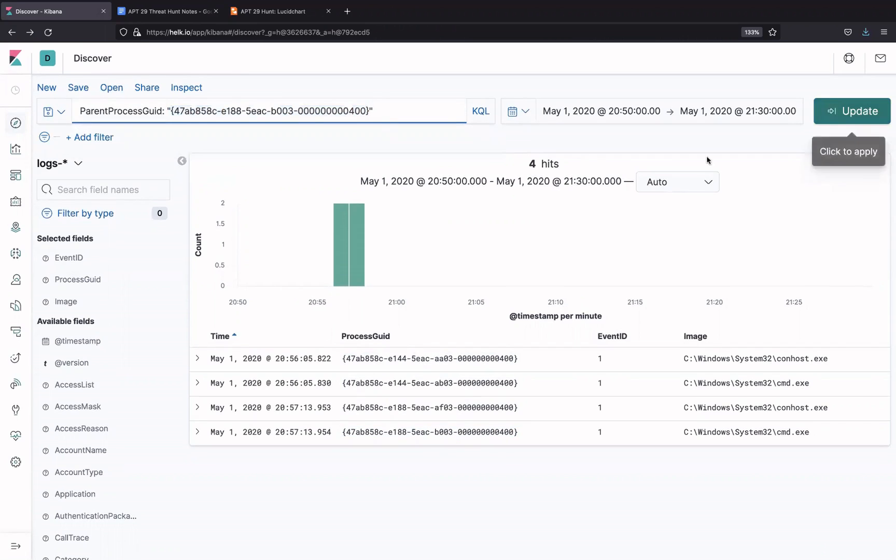
left_click(887, 119)
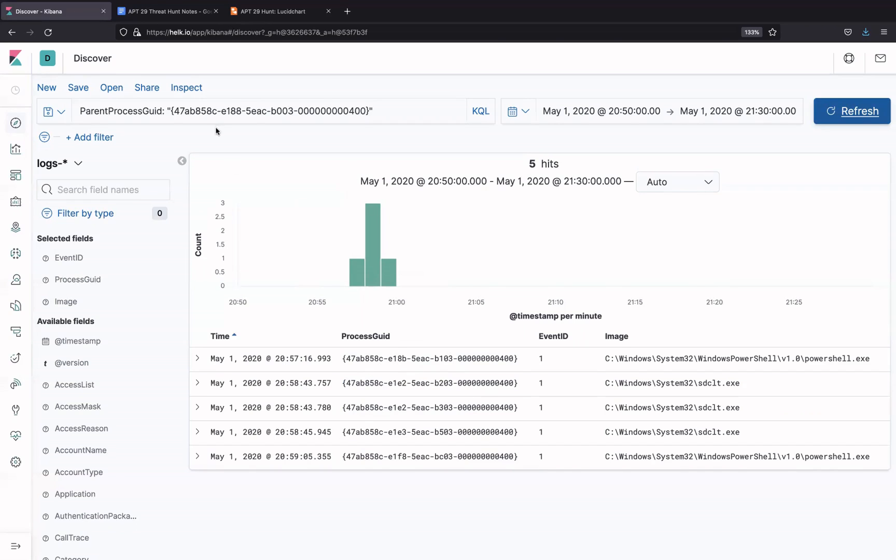
- Check the process tree in Lucidchart and, back in Kibana, search the logs for Image: "*sdclt.ext" and EventID: 1
left_click(273, 11)
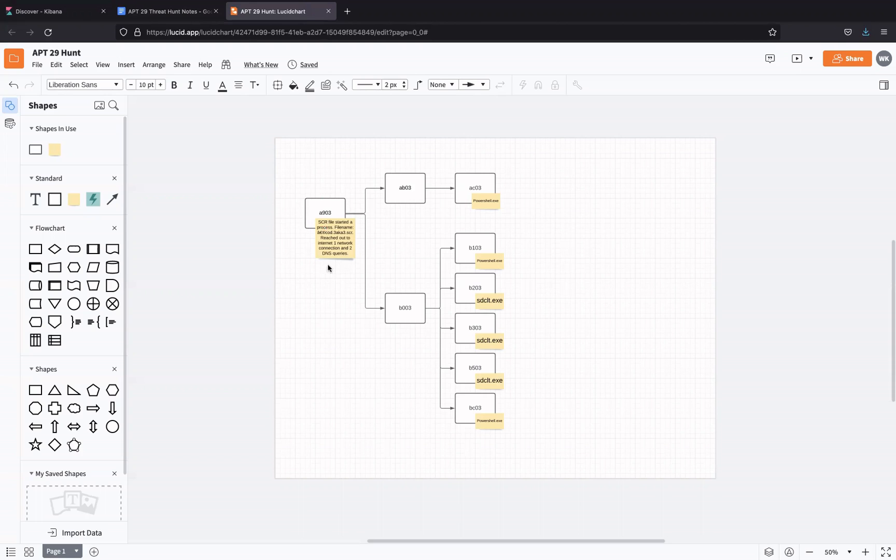
left_click(342, 251)
left_click(76, 16)
left_click(394, 113)
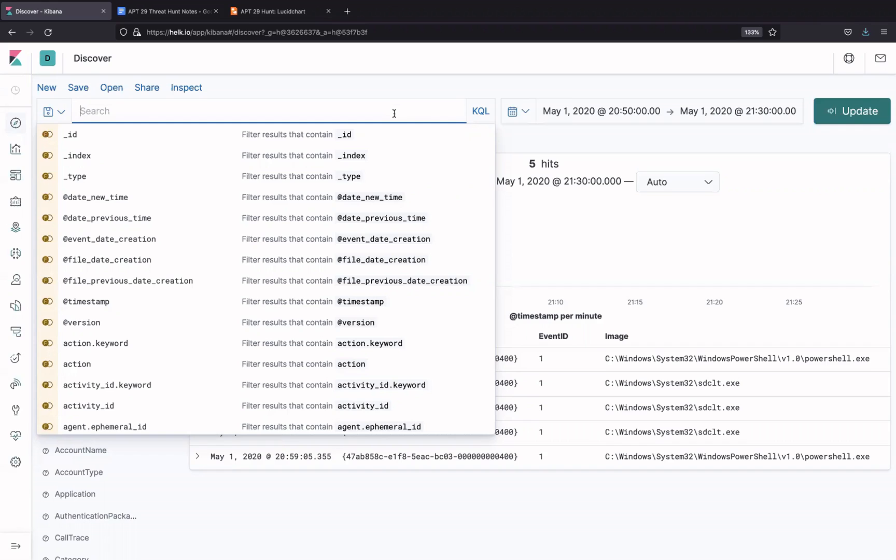
type("Image:")
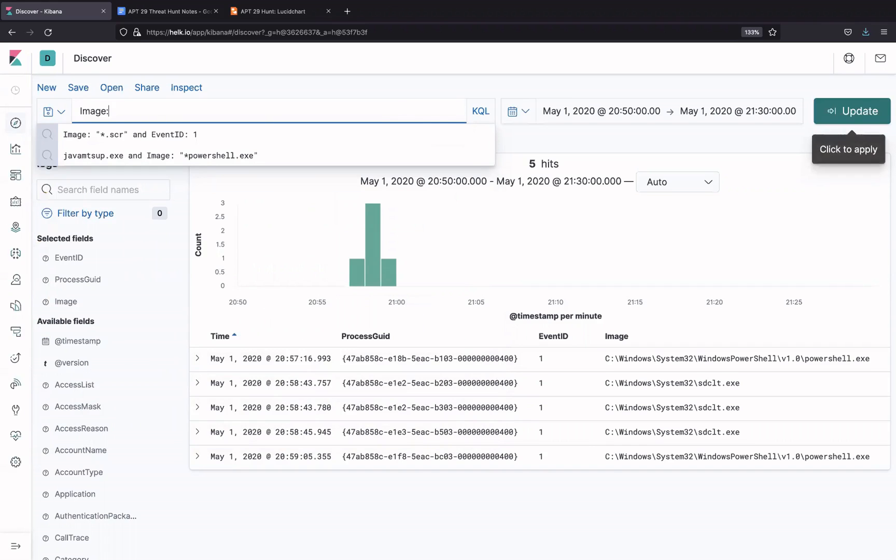
type(" \"*")
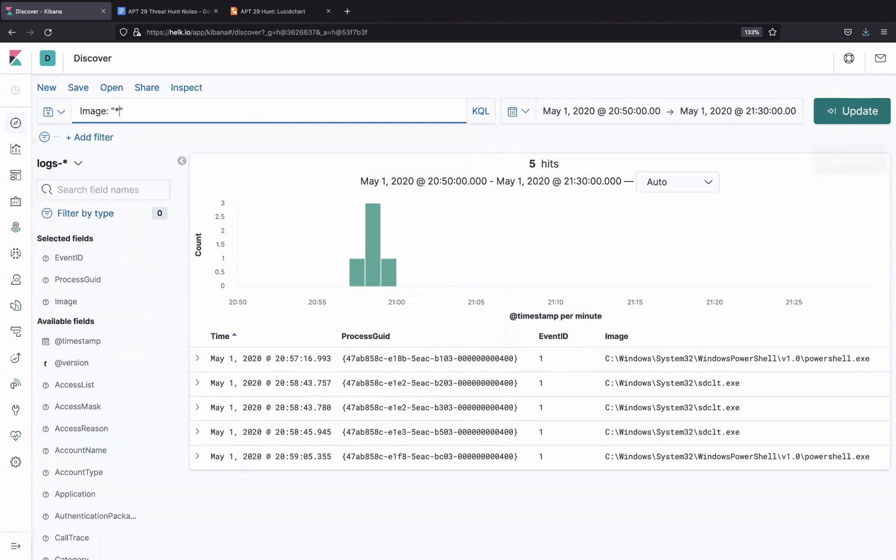
type("sdclt.ext\" and ")
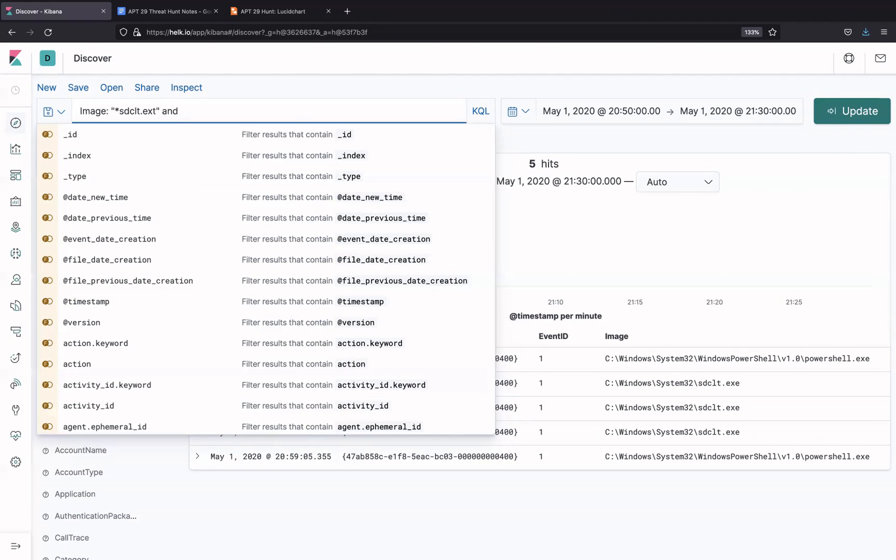
type("Event")
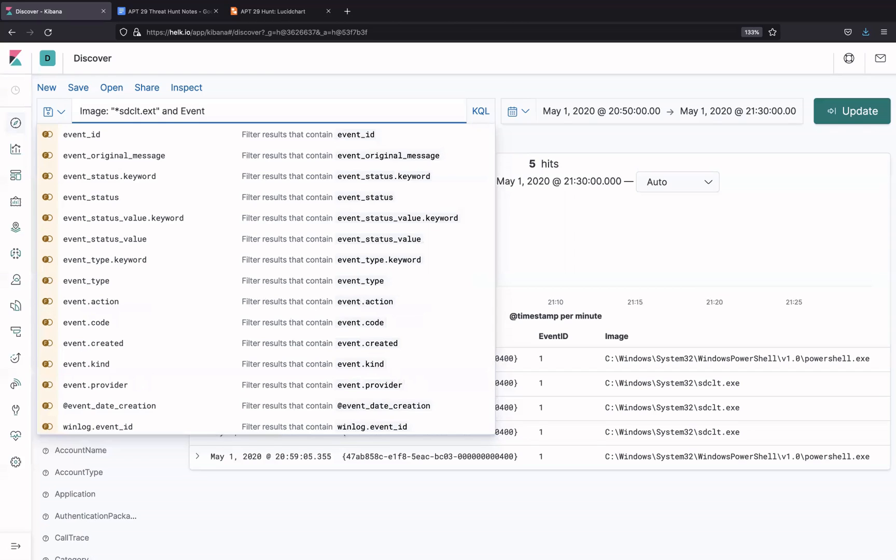
type("ID:")
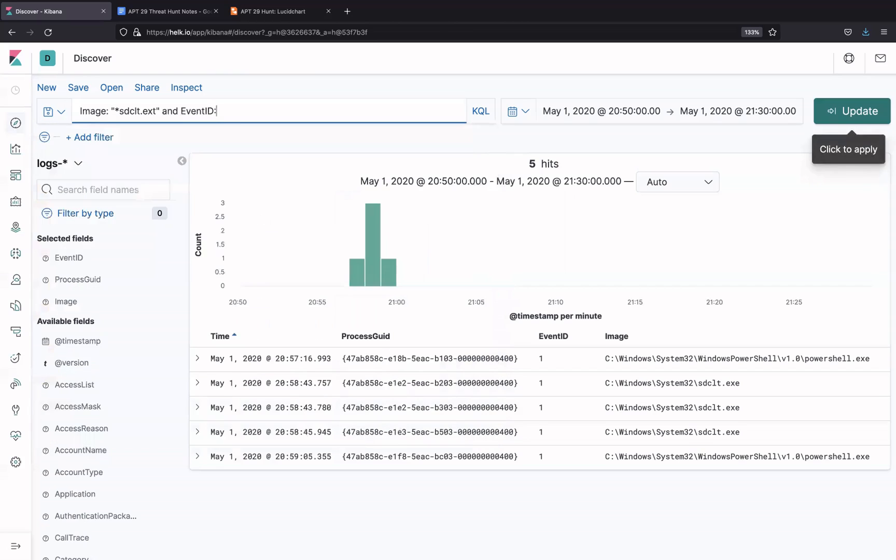
type(" 1")
left_click(840, 115)
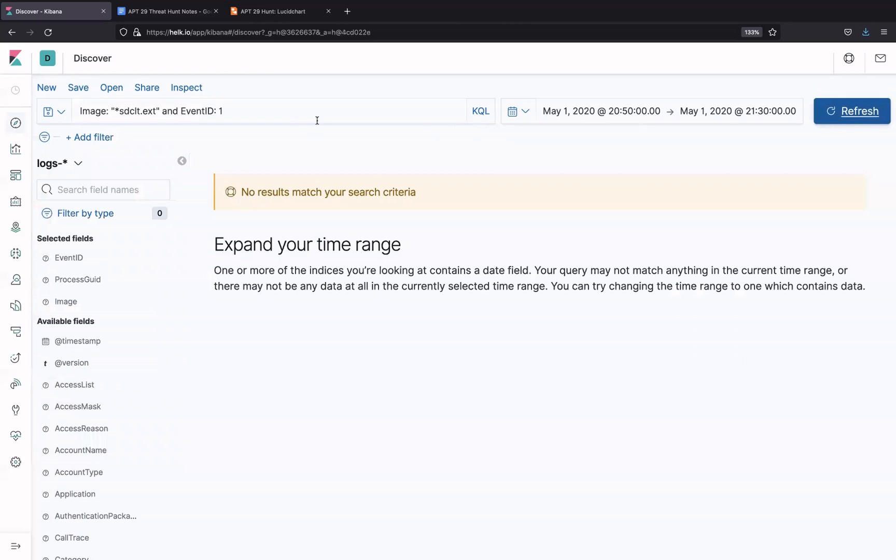
- Correct the image name in the query to "*sdclt.exe" and rerun the search
left_click(156, 111)
key("BackSpace")
type("e")
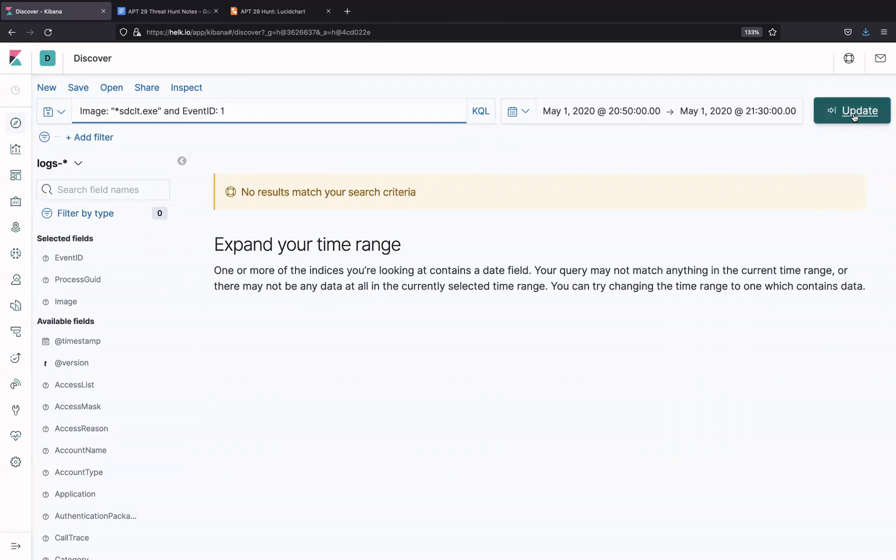
left_click(855, 111)
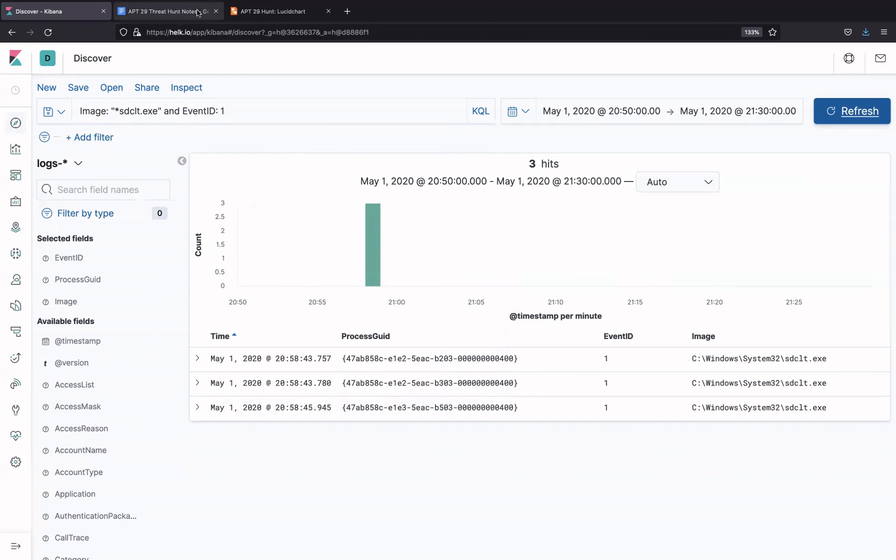
- Compare the b203, b303 and b503 sdclt.exe boxes in Lucidchart with the sdclt.exe events in Kibana
left_click(290, 20)
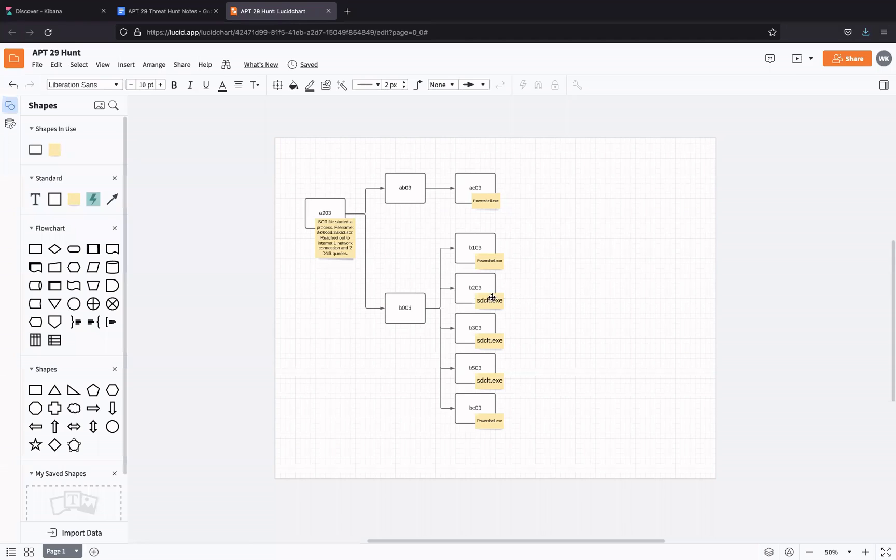
left_click(93, 18)
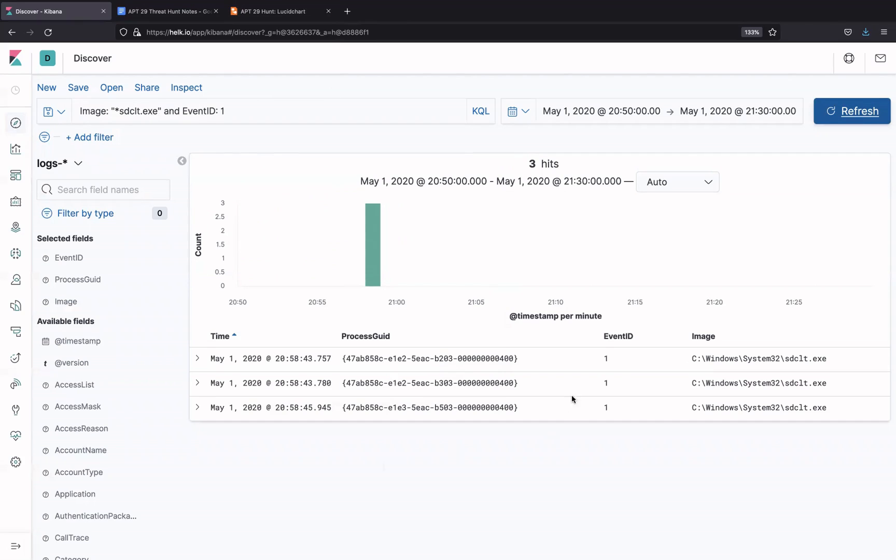
left_click(255, 13)
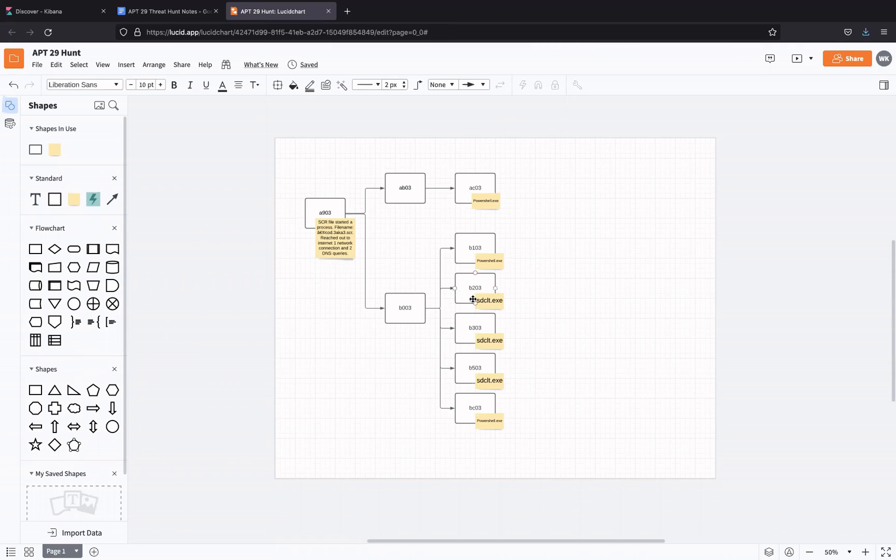
left_click(78, 12)
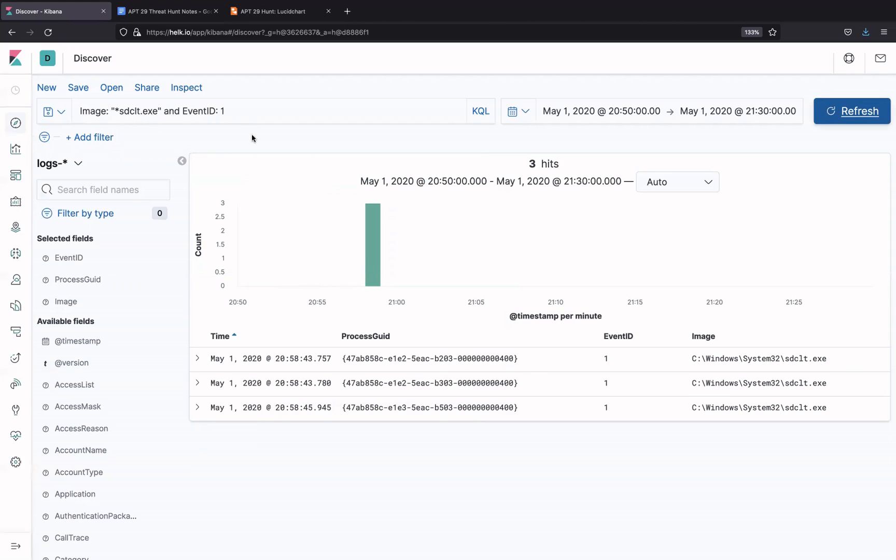
left_click(301, 11)
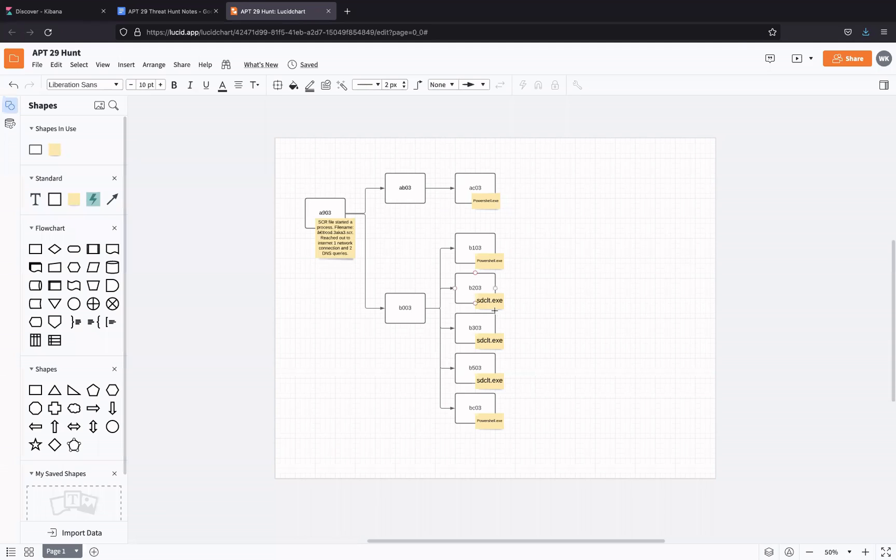
left_click(94, 20)
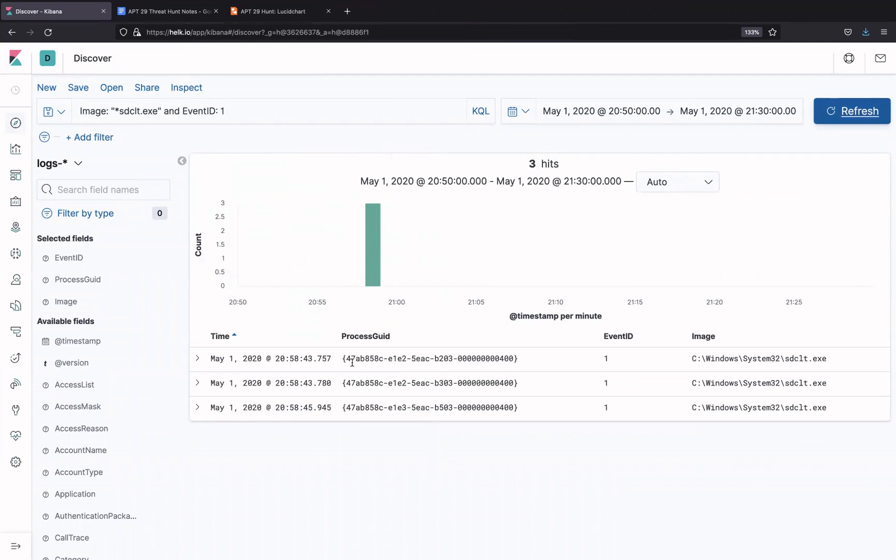
left_click_drag(343, 359, 526, 364)
key("ctrl+c")
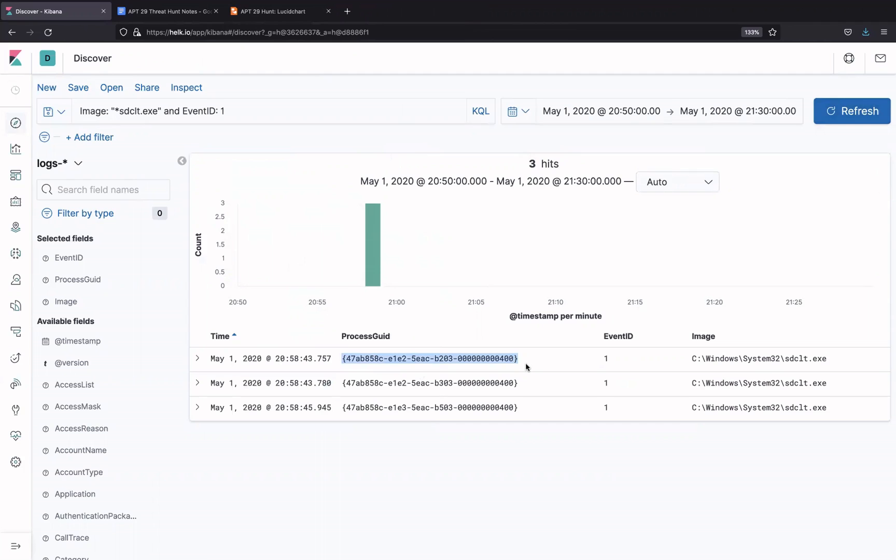
left_click(127, 114)
key("ctrl+a")
type("Par")
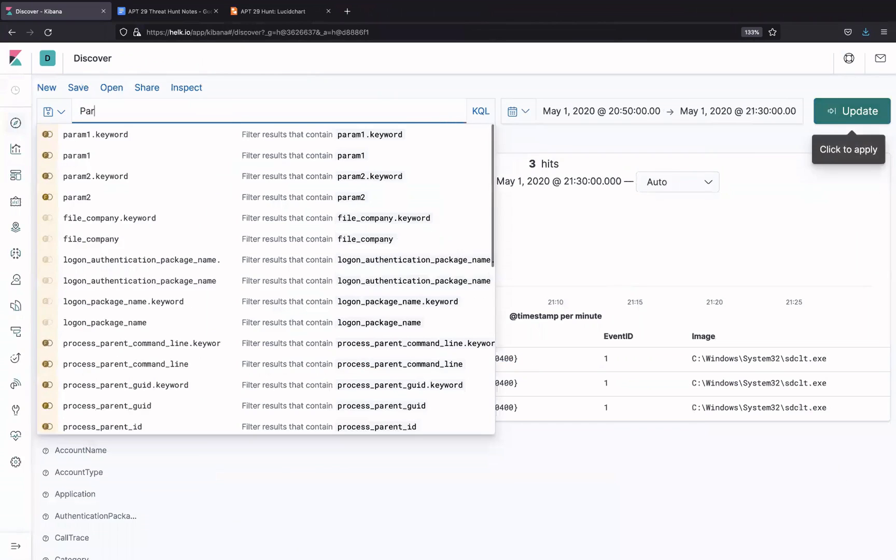
type("entProc")
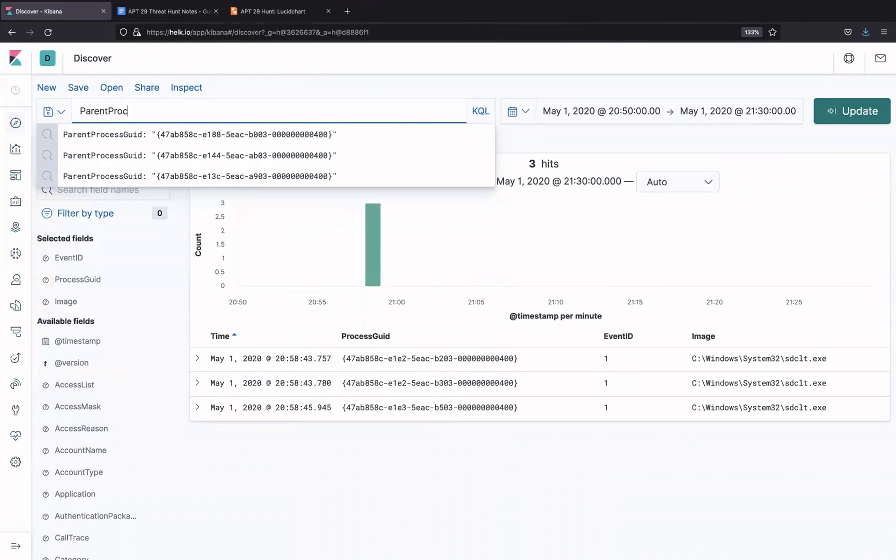
type("essGuid: \"")
key("ctrl+v")
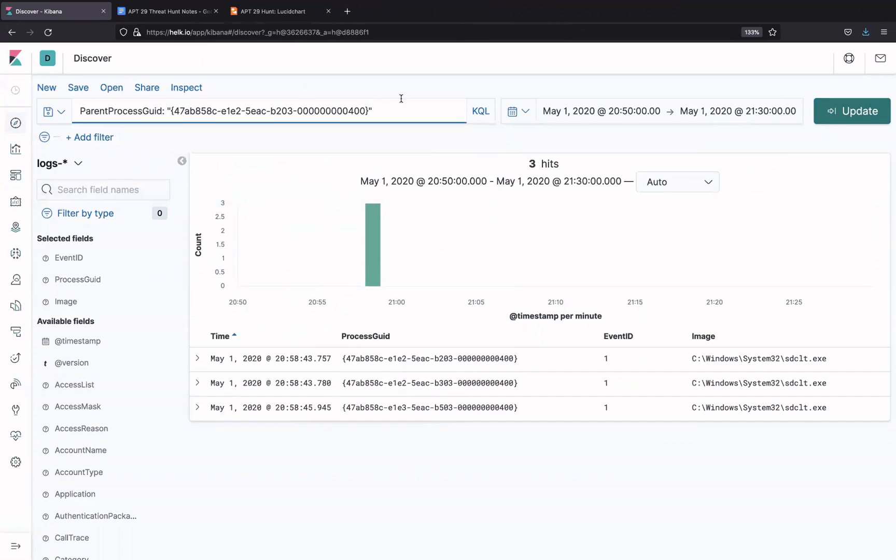
left_click(835, 112)
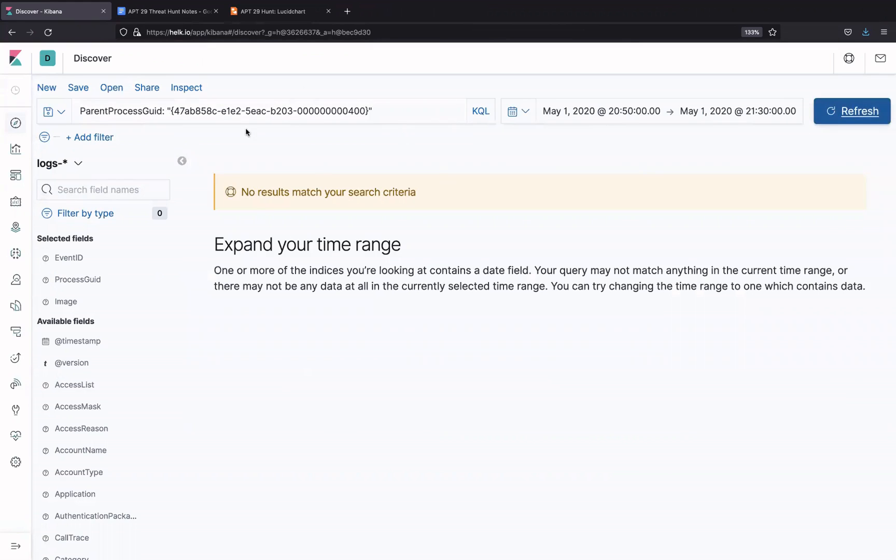
left_click(6, 35)
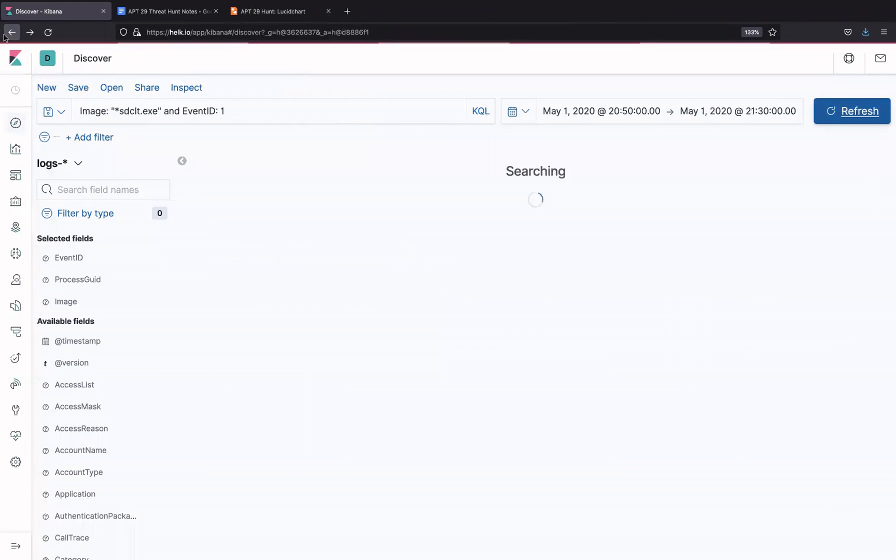
mouse_move(344, 382)
left_mouse_down()
mouse_move(478, 380)
mouse_move(342, 382)
left_mouse_up()
key("ctrl+c")
left_click(478, 380)
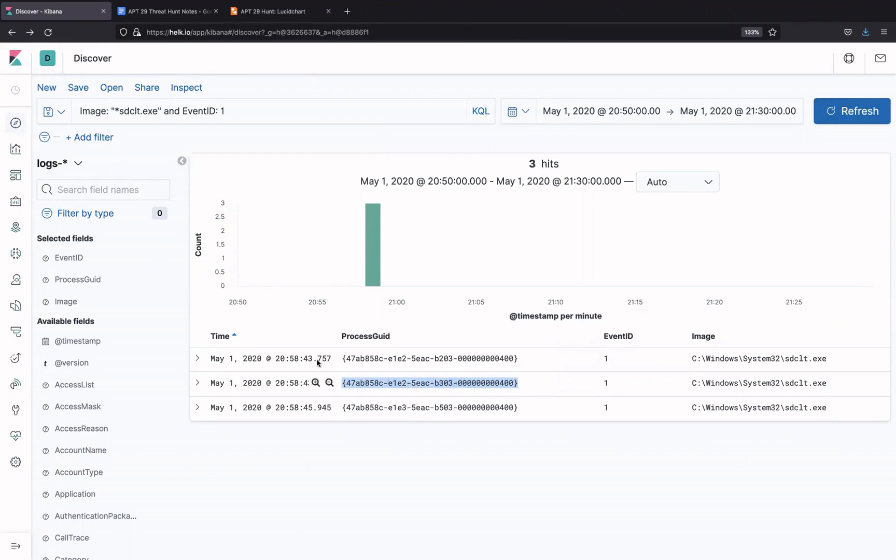
left_click(233, 111)
key("ctrl+a")
type("Par")
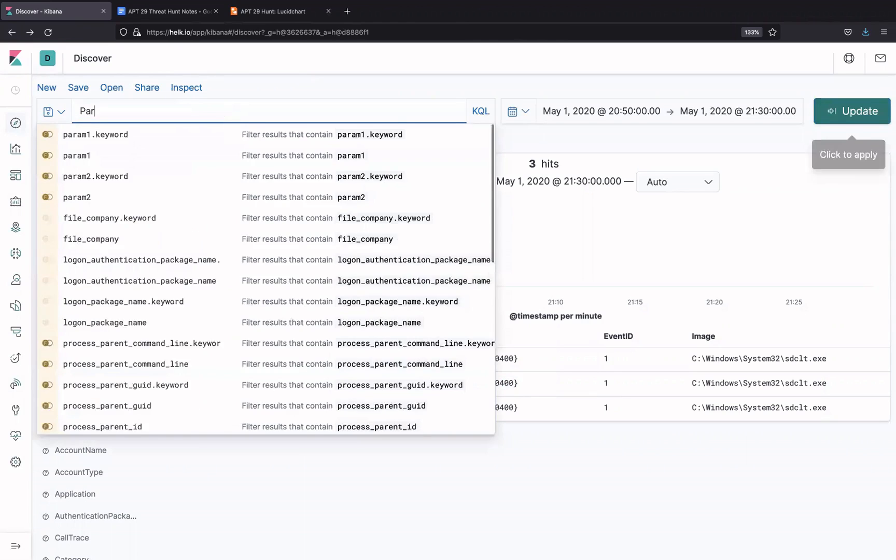
type("entProcessGuid: \"\"")
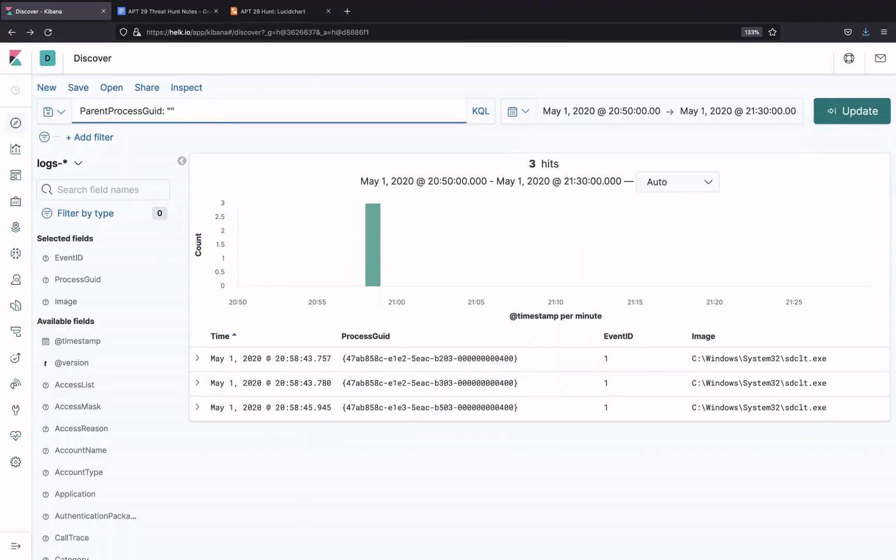
key("ctrl+v")
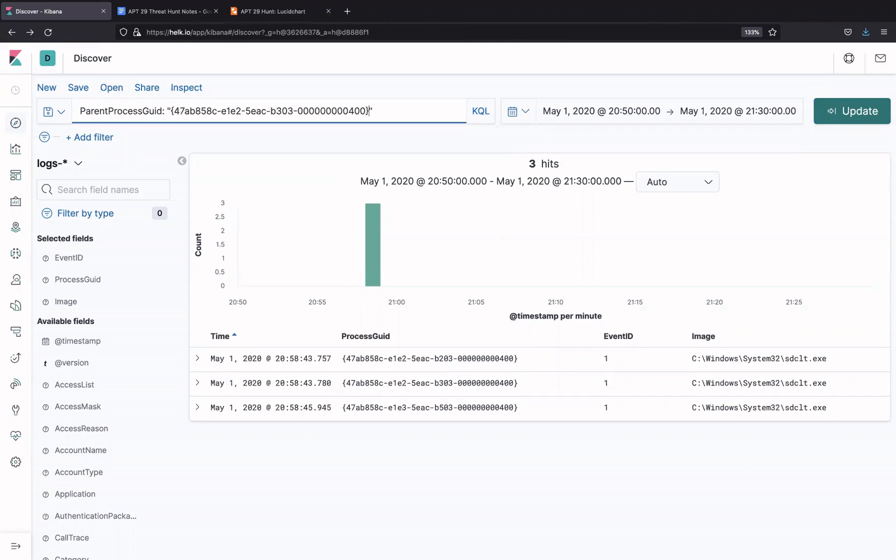
left_click(856, 111)
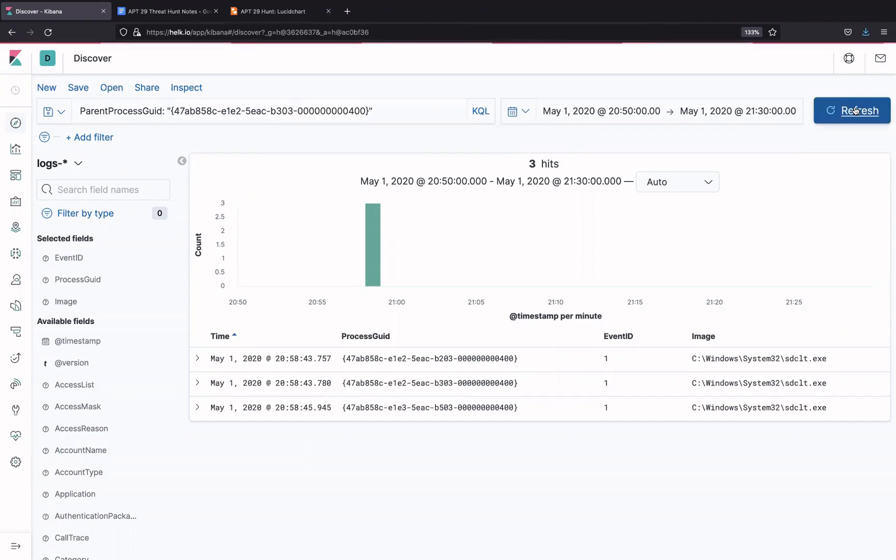
left_click(12, 37)
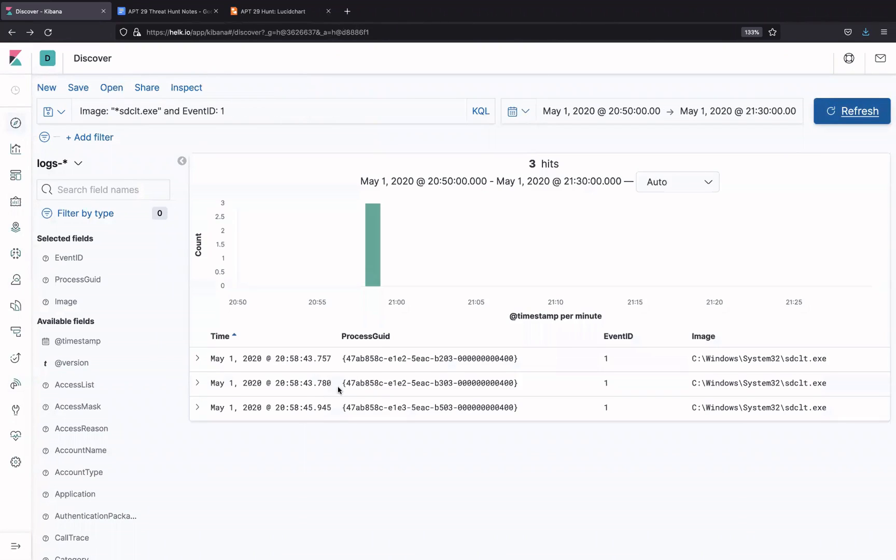
left_click_drag(343, 410, 503, 417)
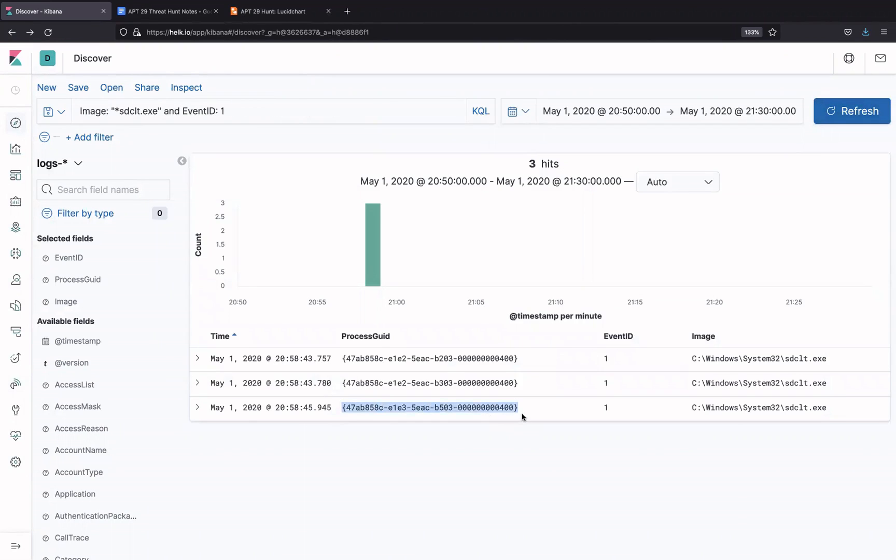
left_click(248, 116)
key("ctrl+a")
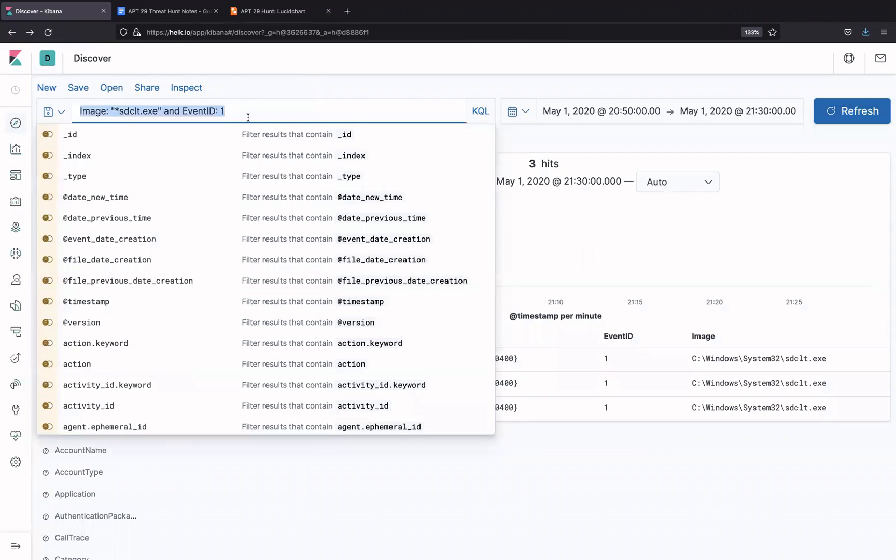
type("ParentProce")
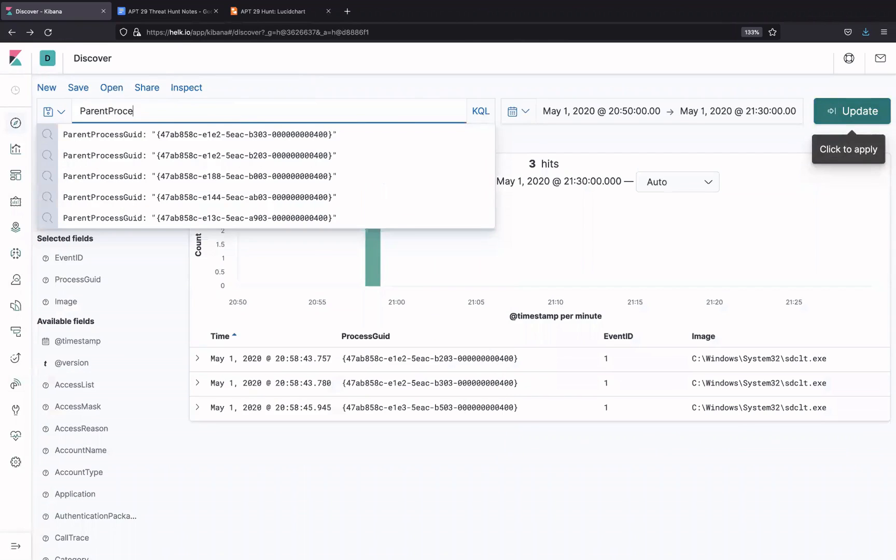
type("ssGuid: \"")
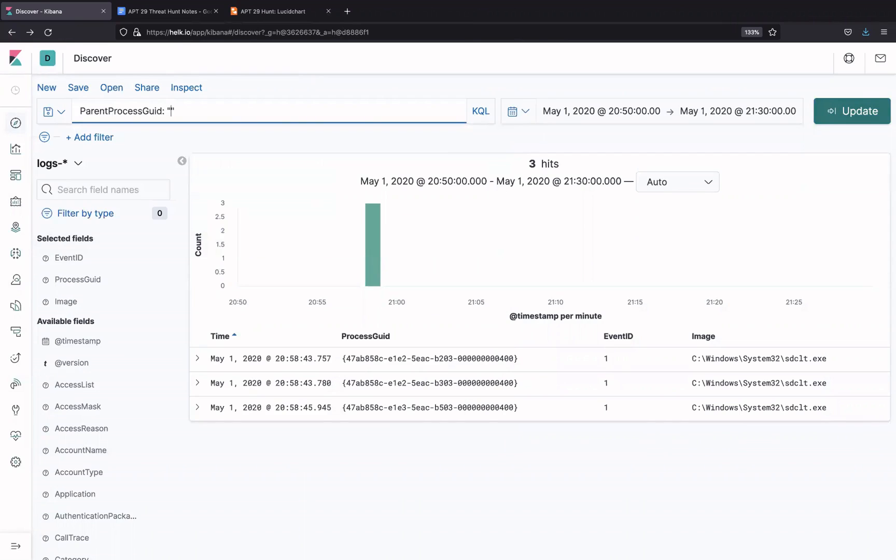
key("super+v")
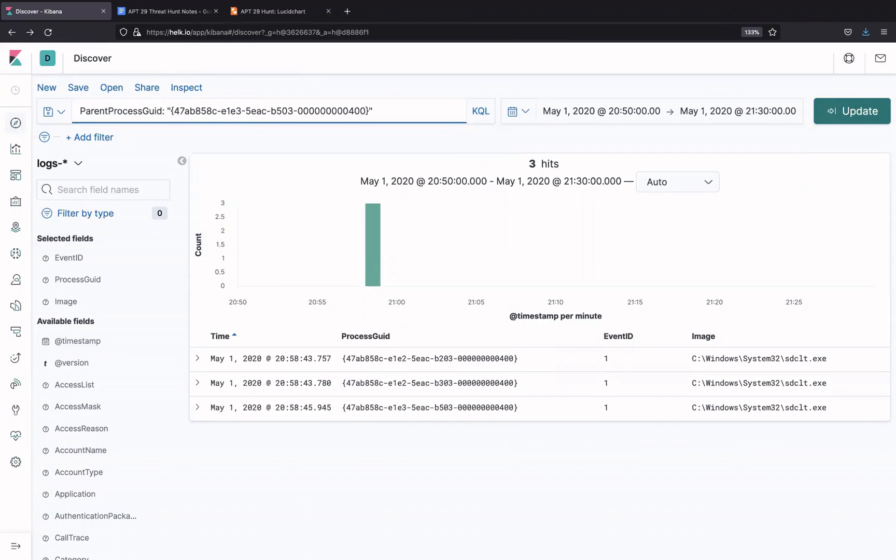
left_click(871, 115)
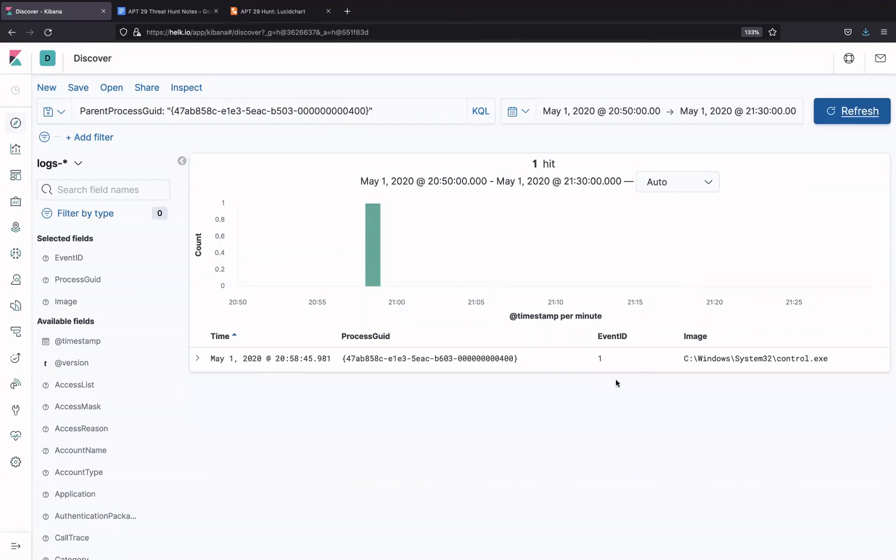
- Examine the control.exe event's details, including its command line, integrity level, parent process and user, and collapse the event
left_click(198, 364)
scroll(357, 435, "down", 10)
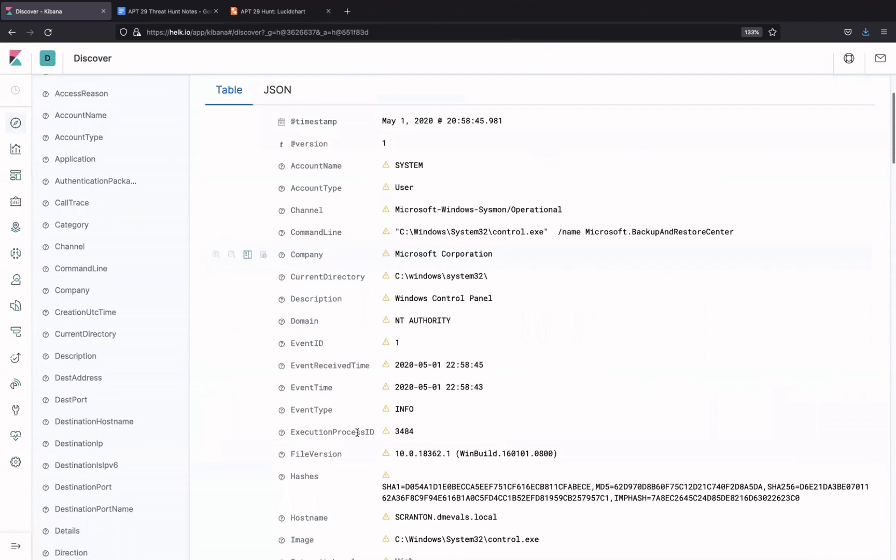
scroll(357, 435, "down", 5)
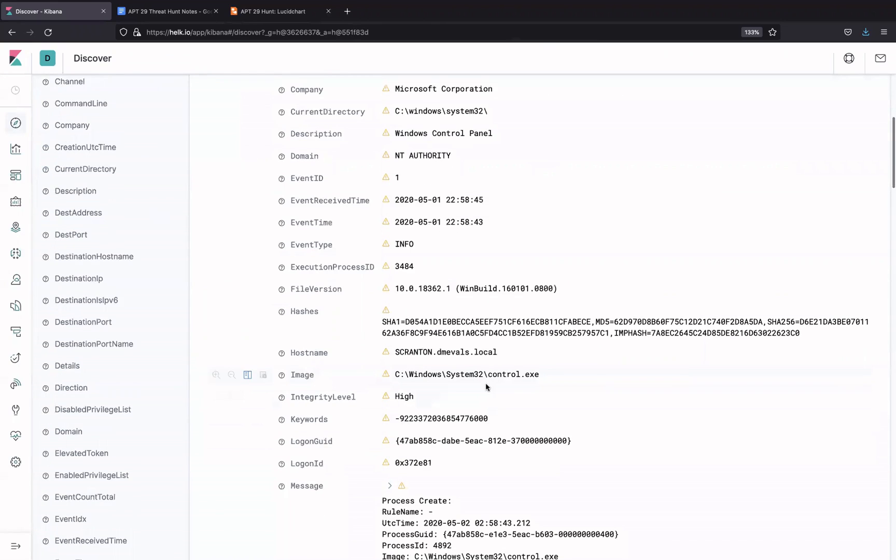
scroll(488, 405, "down", 3)
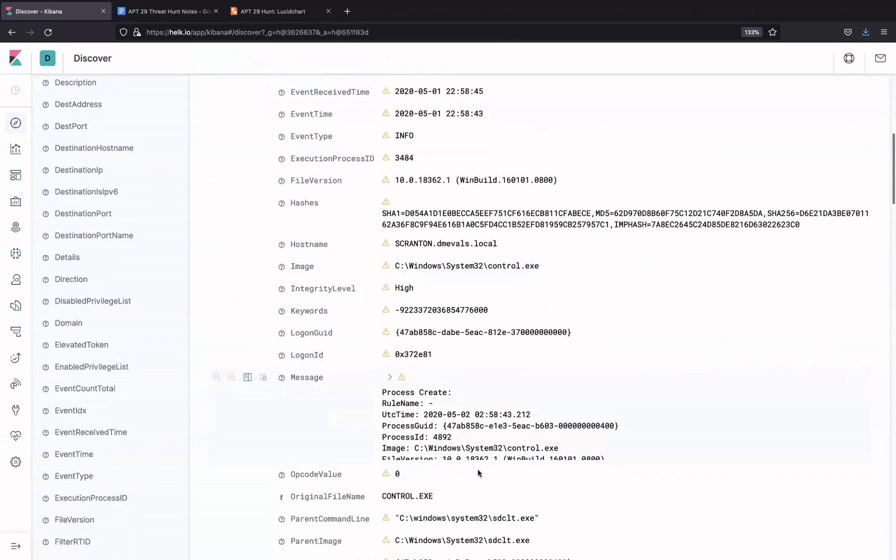
scroll(470, 427, "down", 3)
scroll(471, 429, "up", 4)
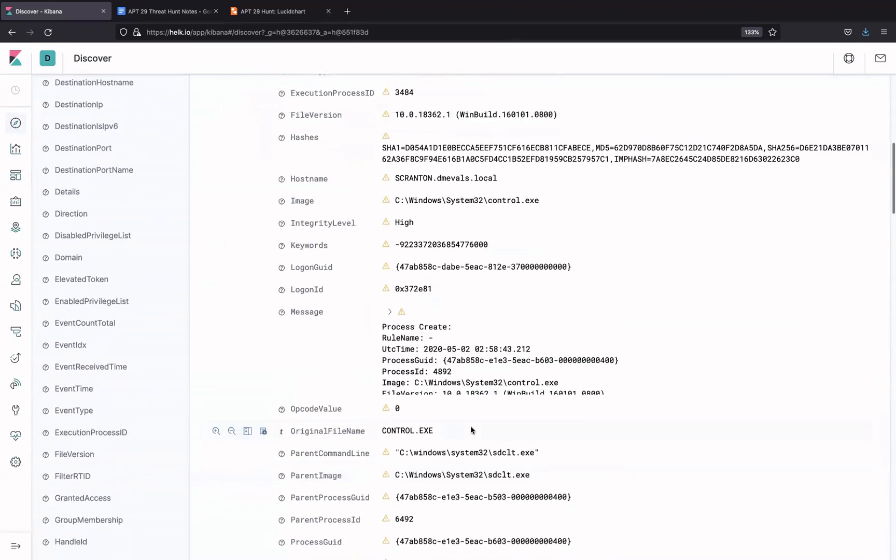
scroll(467, 396, "up", 15)
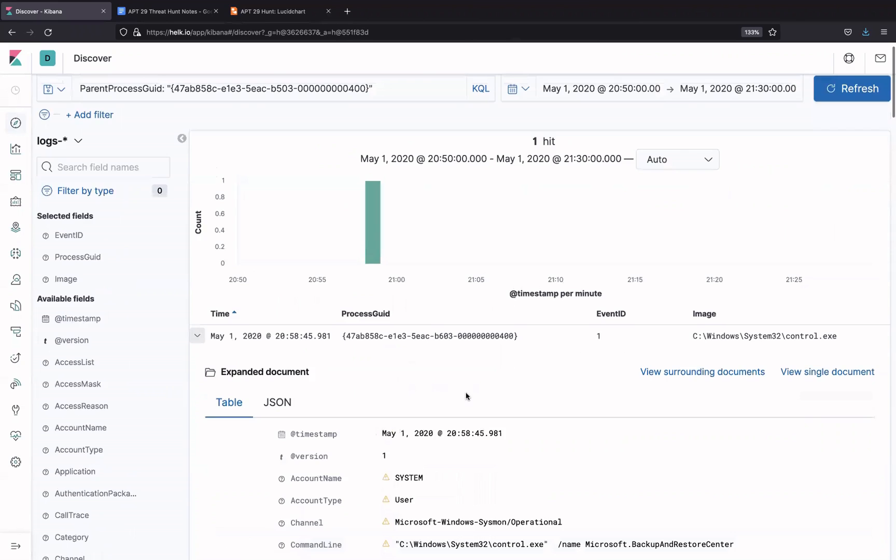
scroll(466, 396, "down", 6)
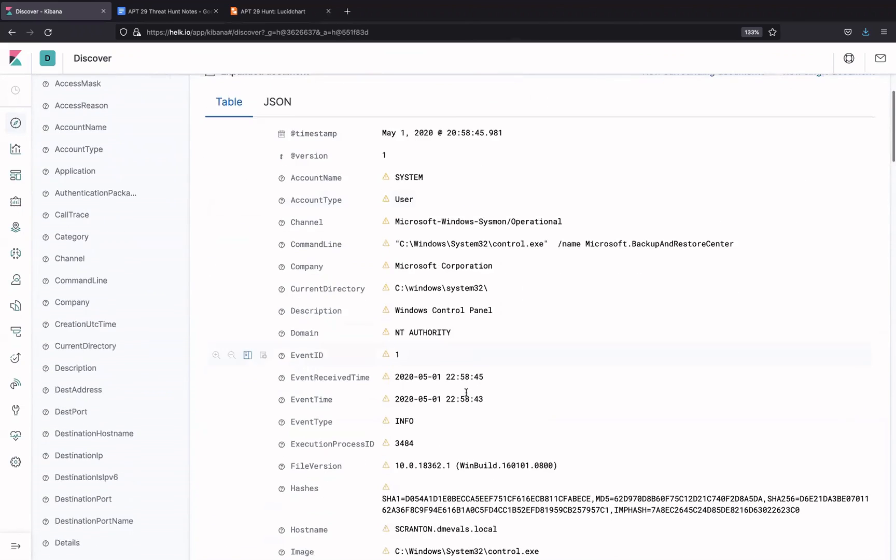
scroll(442, 422, "down", 2)
scroll(456, 401, "down", 5)
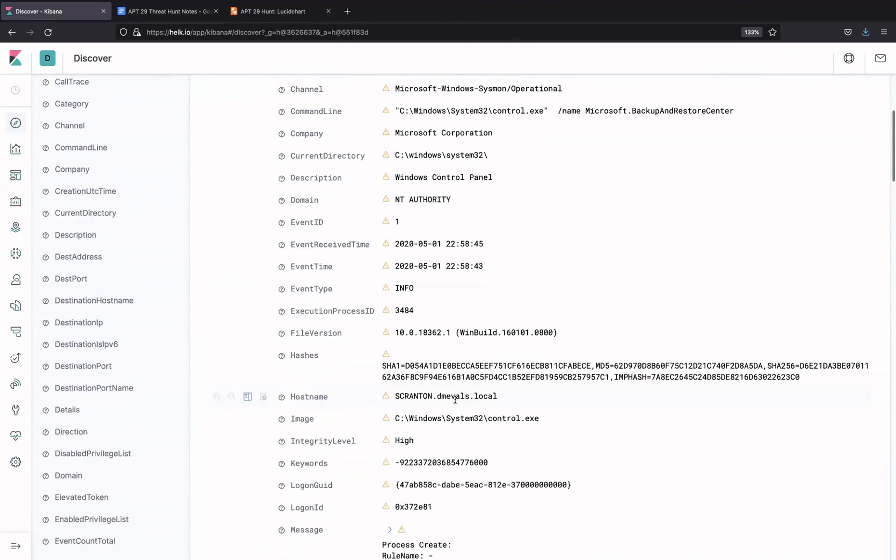
scroll(441, 412, "down", 8)
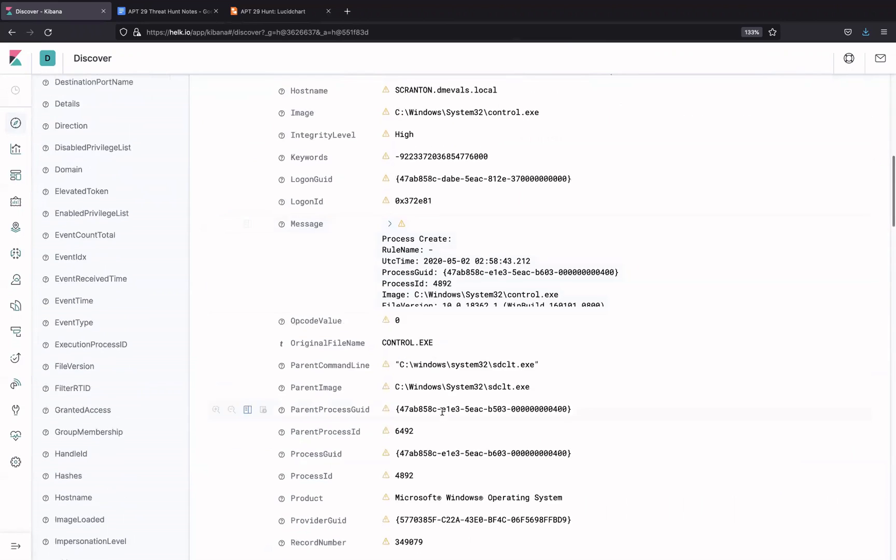
scroll(442, 414, "down", 3)
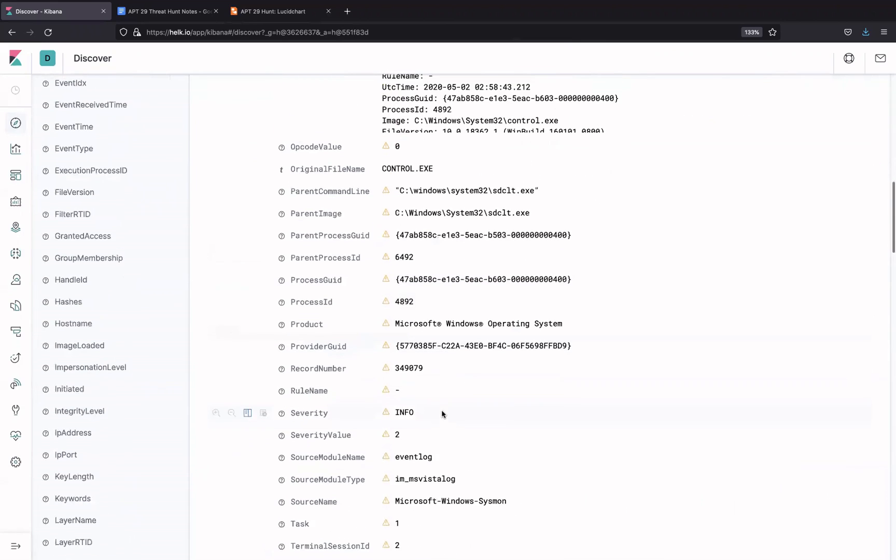
scroll(441, 413, "down", 2)
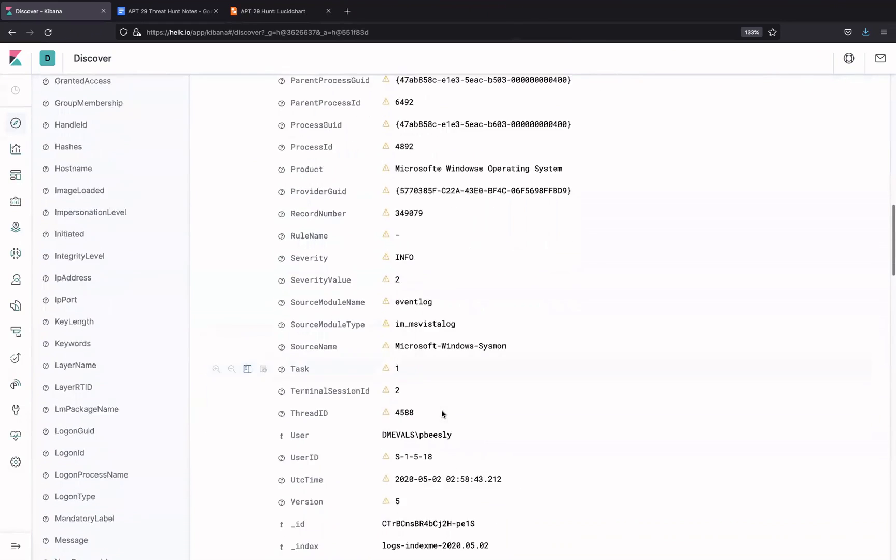
scroll(399, 408, "down", 3)
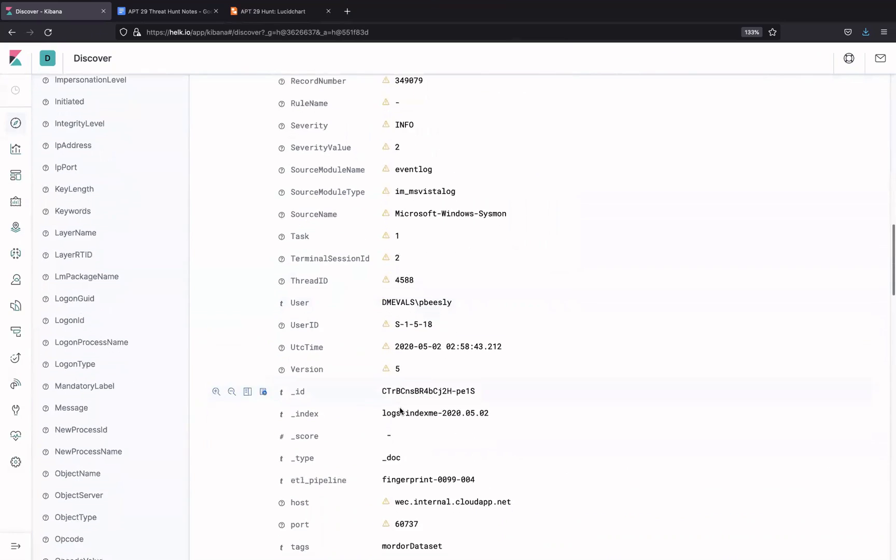
scroll(402, 412, "down", 3)
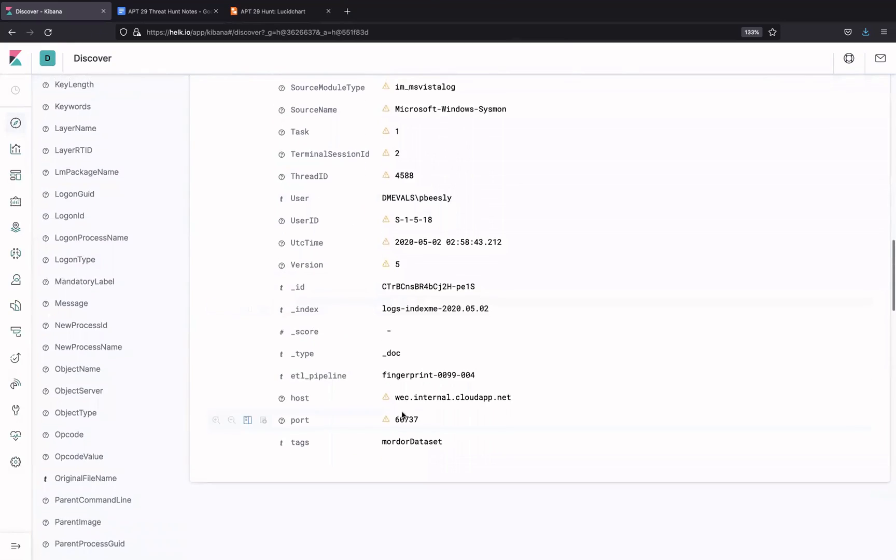
scroll(403, 413, "up", 15)
scroll(402, 413, "up", 5)
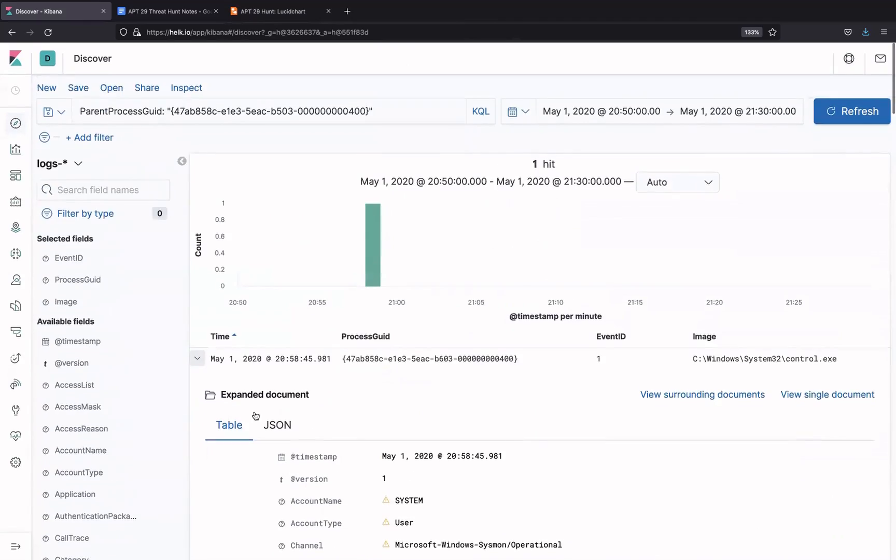
left_click(197, 358)
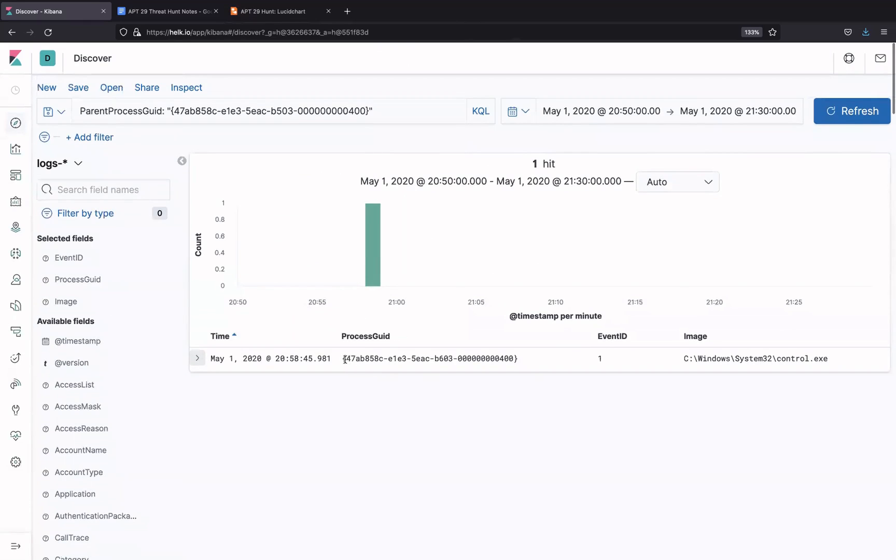
- Copy the control.exe event's process GUID into a new line ending the Process GUID Key in the APT 29 Threat Hunt Notes
left_click_drag(343, 359, 521, 358)
key("ctrl+c")
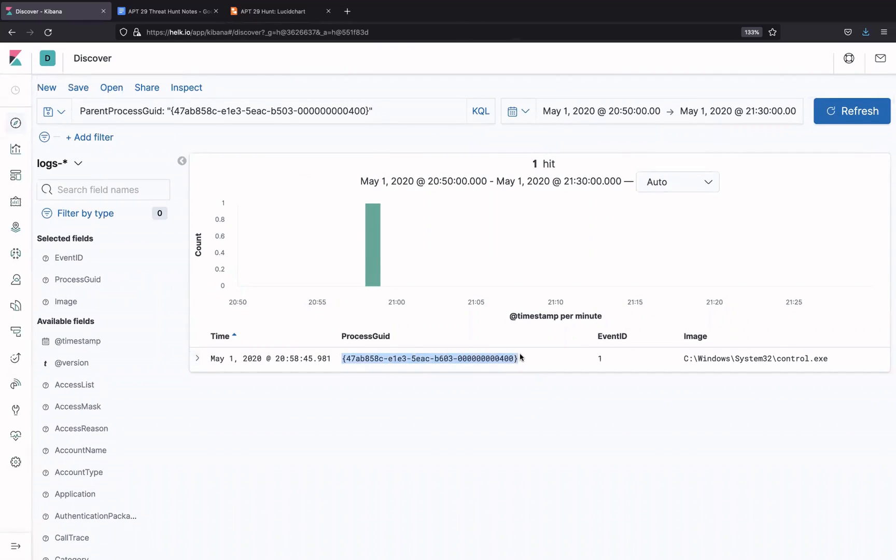
left_click(168, 11)
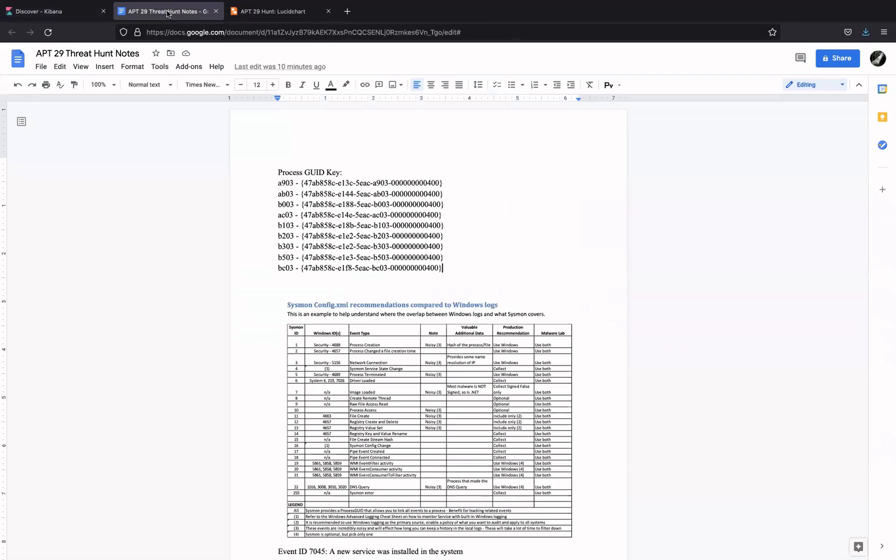
left_click(540, 263)
key("Return")
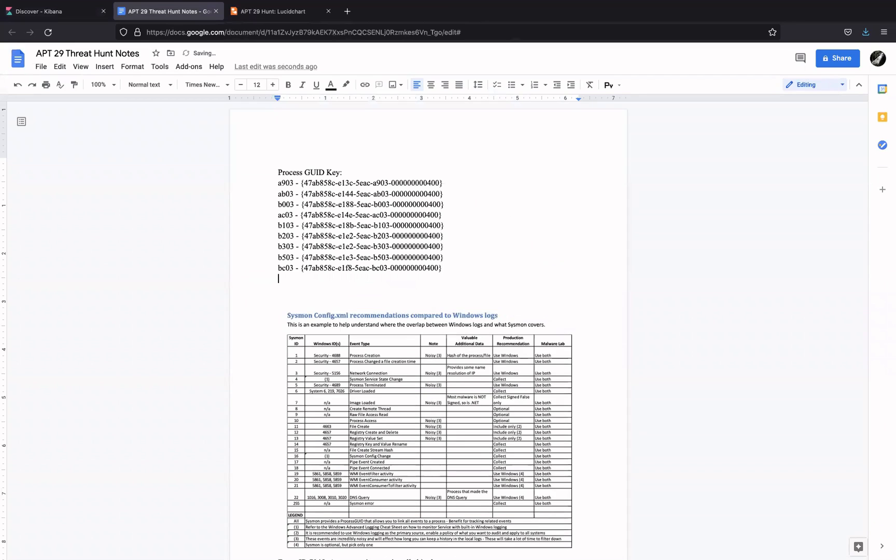
key("ctrl+v")
- Prefix the new GUID line with the label "b603 - " in lowercase, matching the other entries
triple_click(357, 279)
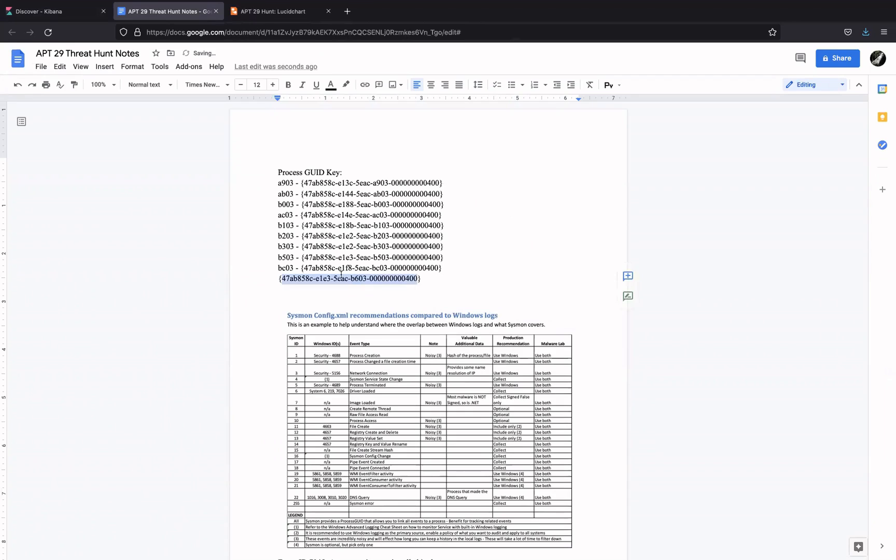
left_click(341, 279)
left_click_drag(351, 278, 365, 278)
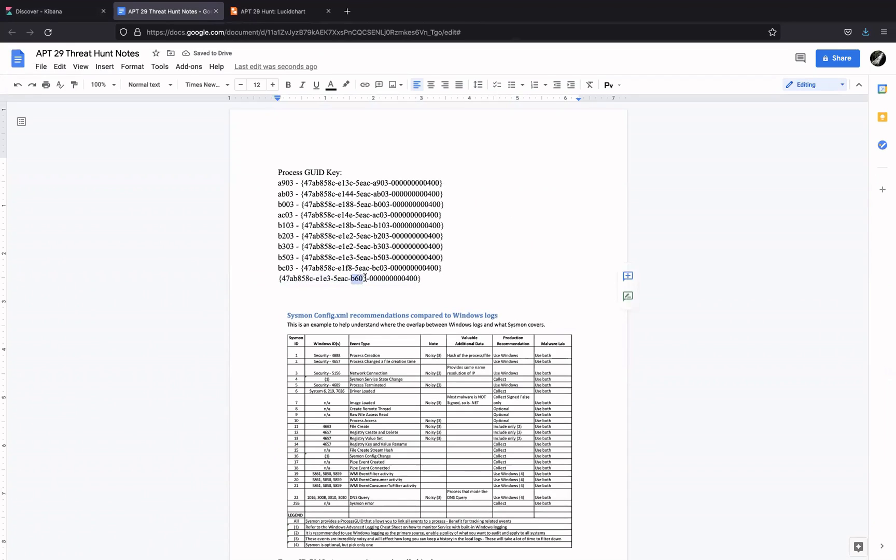
key("Home")
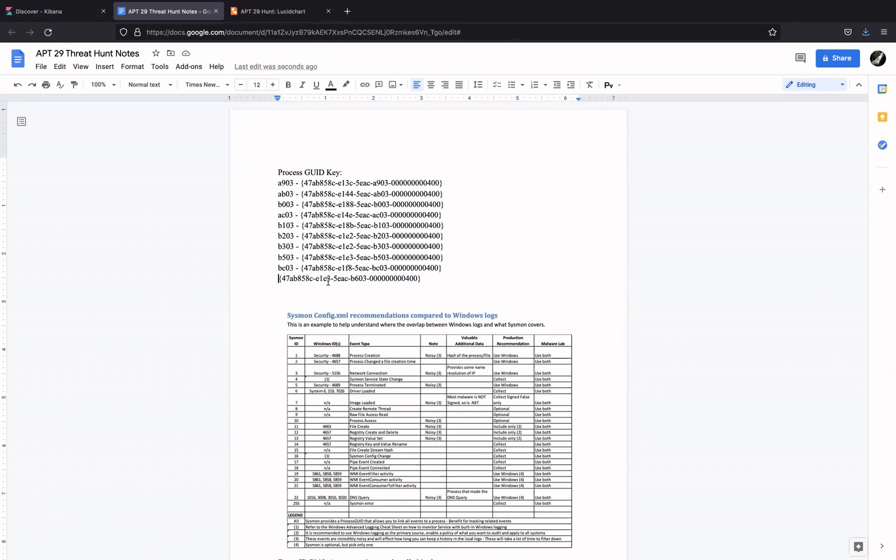
type("B603 -")
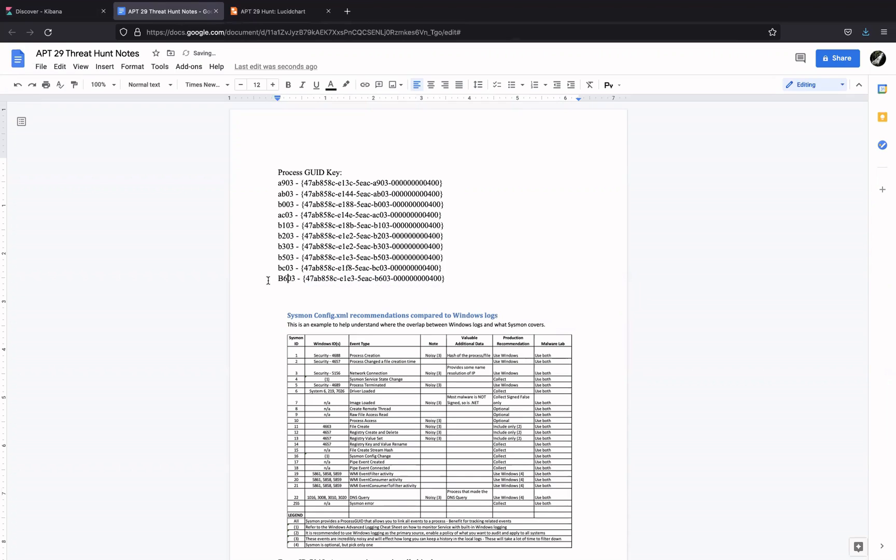
left_click(293, 279)
key("BackSpace")
type("b")
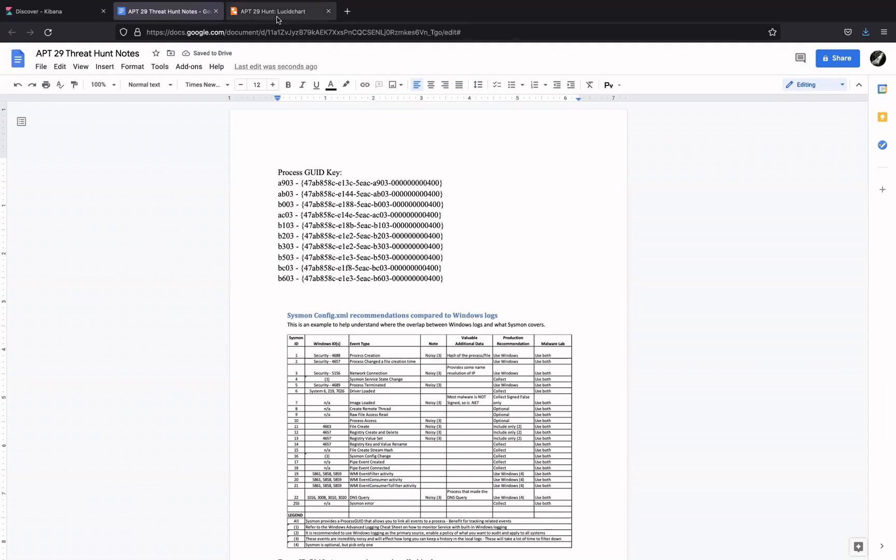
- Recheck the notes and the control.exe event, and place a new Process box beside the b503 box in the Lucidchart diagram
left_click(280, 16)
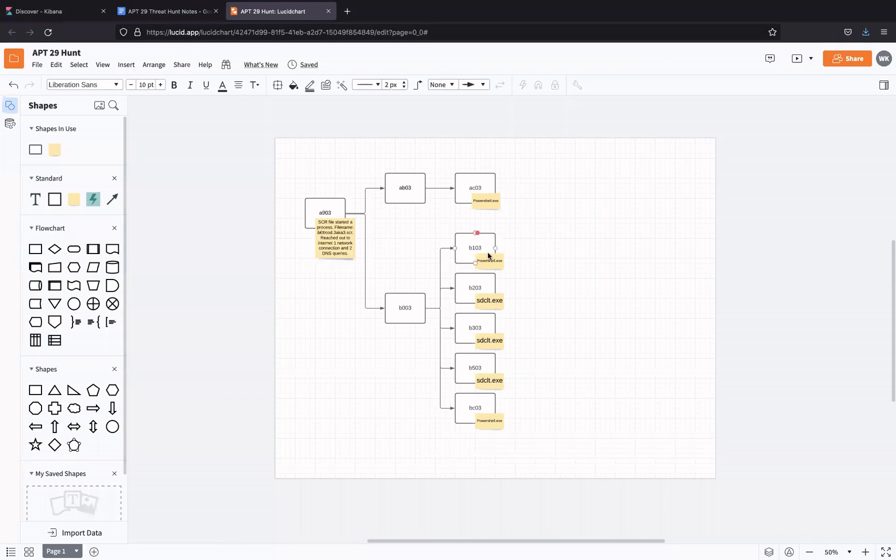
left_click(171, 10)
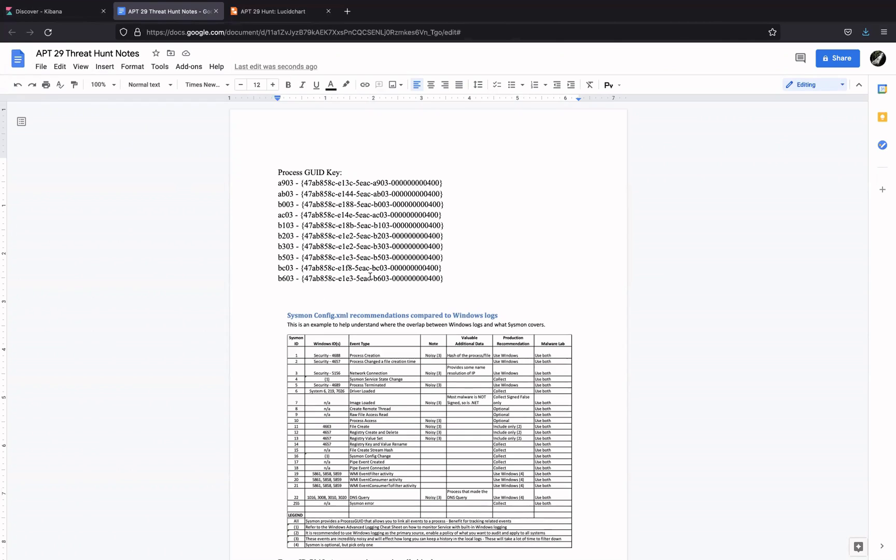
left_click(54, 12)
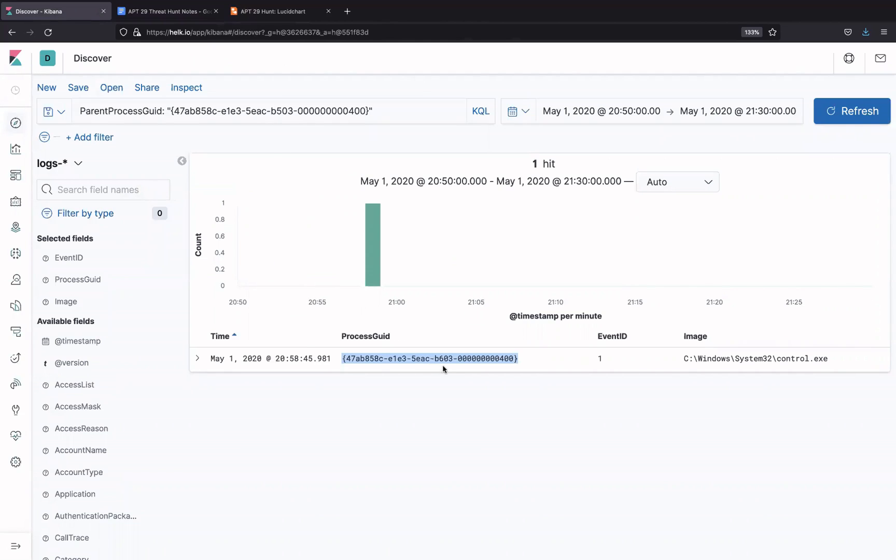
left_click(182, 17)
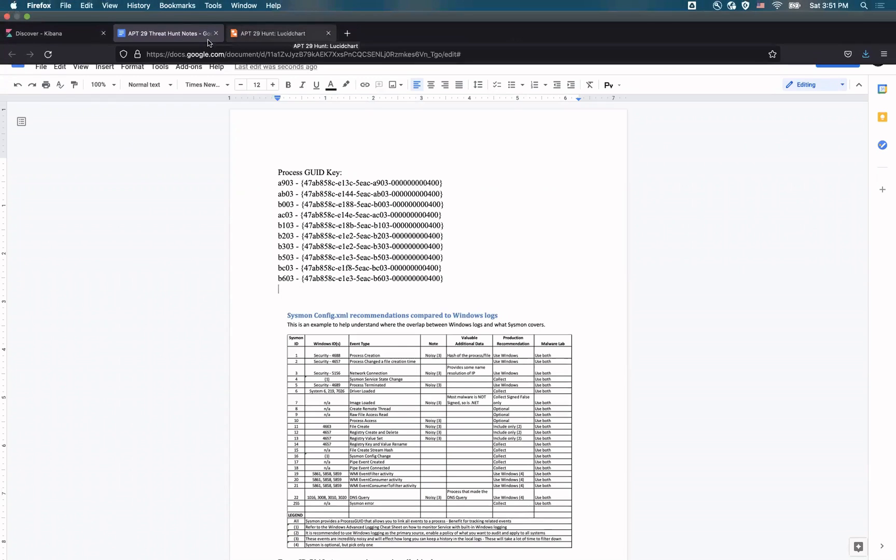
left_click(50, 33)
left_click(264, 34)
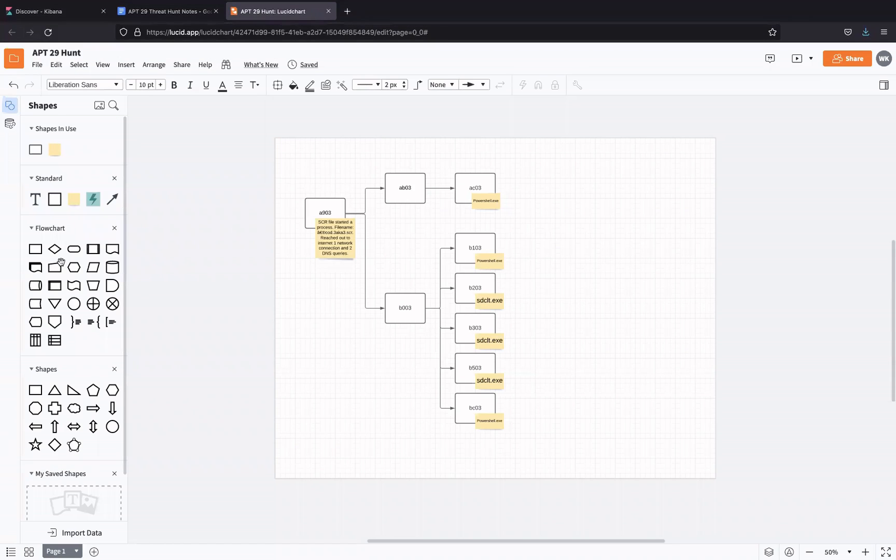
left_click_drag(29, 247, 545, 368)
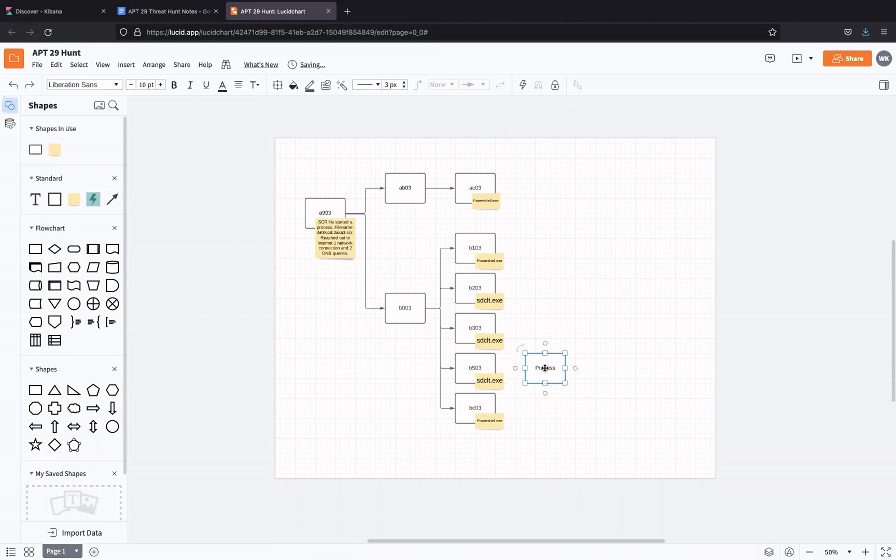
- Label the new box b603 and place a copy of the b303 box's sdclt.exe note on its lower-right corner
type("b603")
left_click(537, 400)
left_click(492, 342)
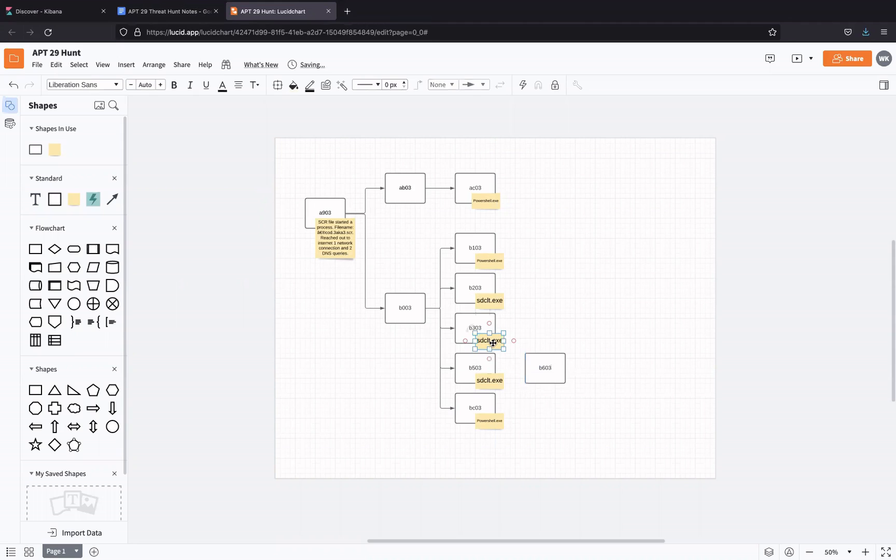
left_click_drag(492, 342, 564, 379)
- Change the copied note's text to control.exe and draw a connector arrow from the b503 box to the b603 box
double_click(550, 379)
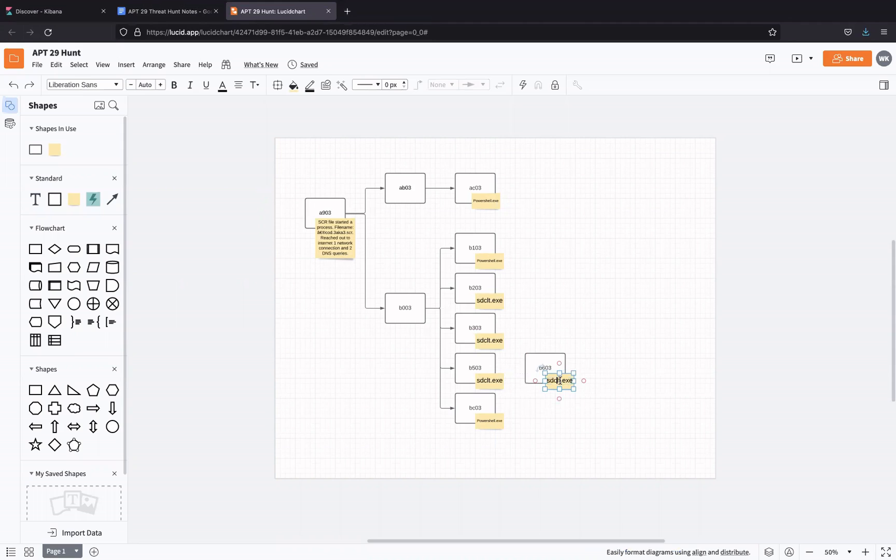
key("ctrl+a")
type("control.exe")
left_click(590, 452)
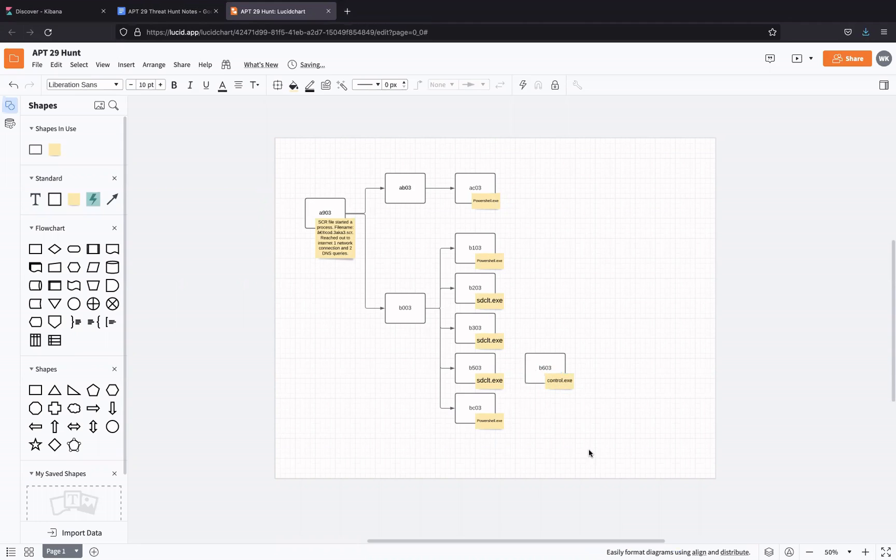
left_click_drag(115, 202, 510, 366)
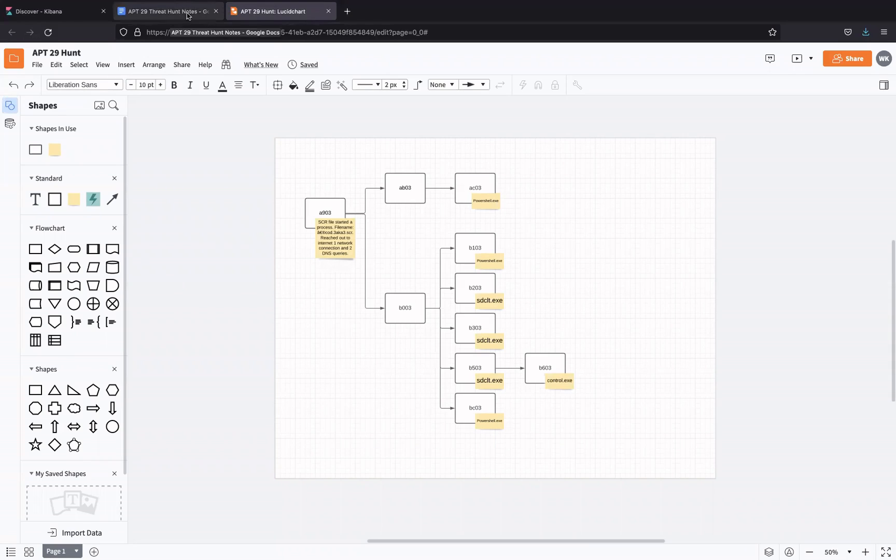
left_click(43, 12)
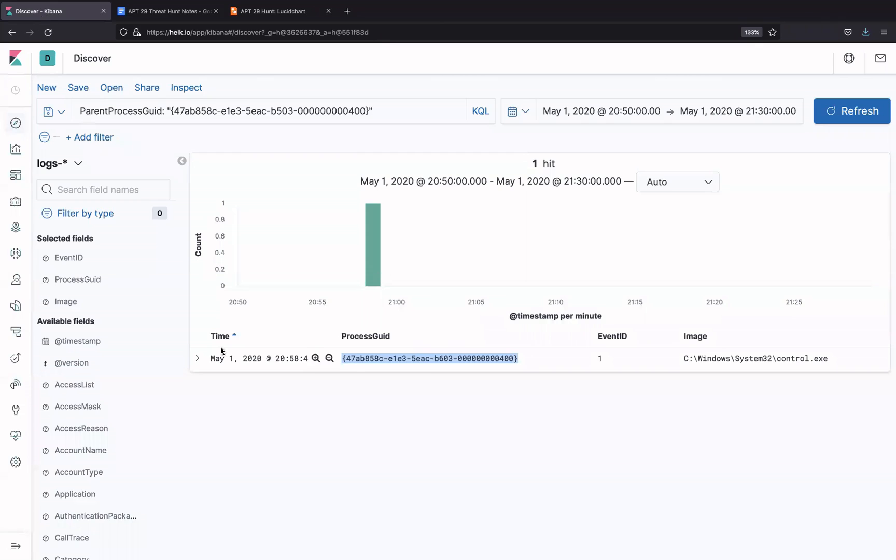
left_click(197, 358)
left_click(197, 363)
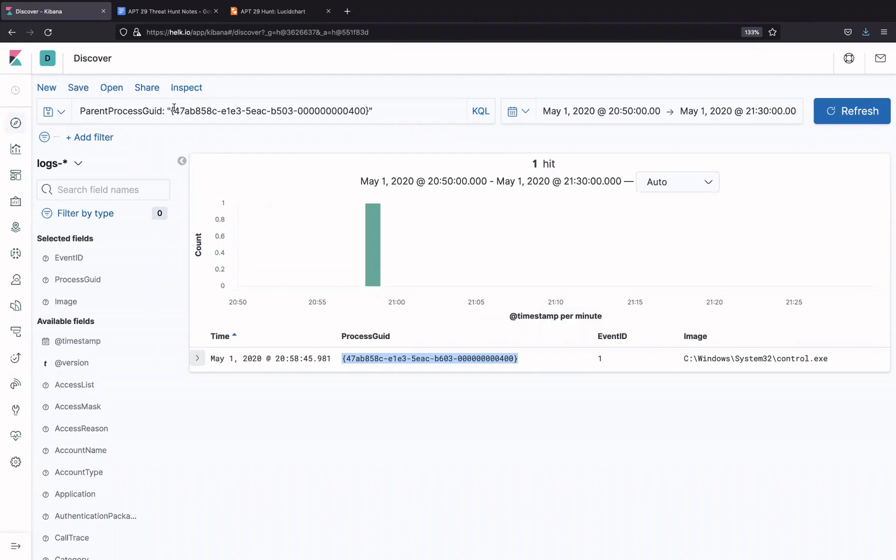
left_click_drag(171, 110, 369, 112)
key("super+v")
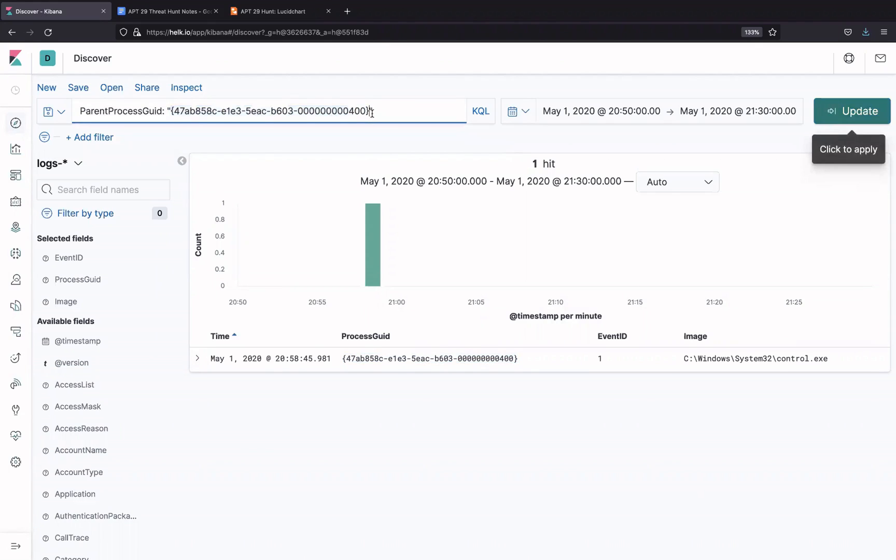
left_click(858, 112)
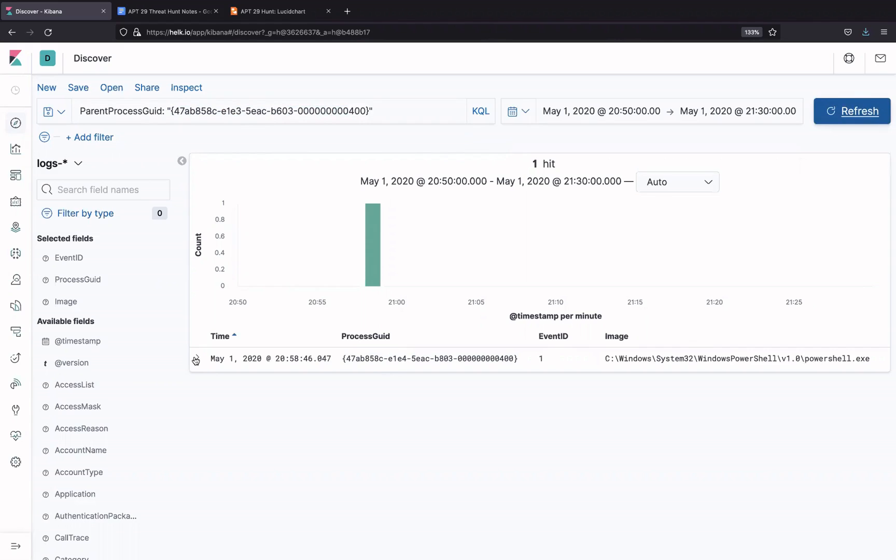
- Expand the powershell.exe process-creation event and examine its CommandLine details
left_click_drag(345, 358, 517, 357)
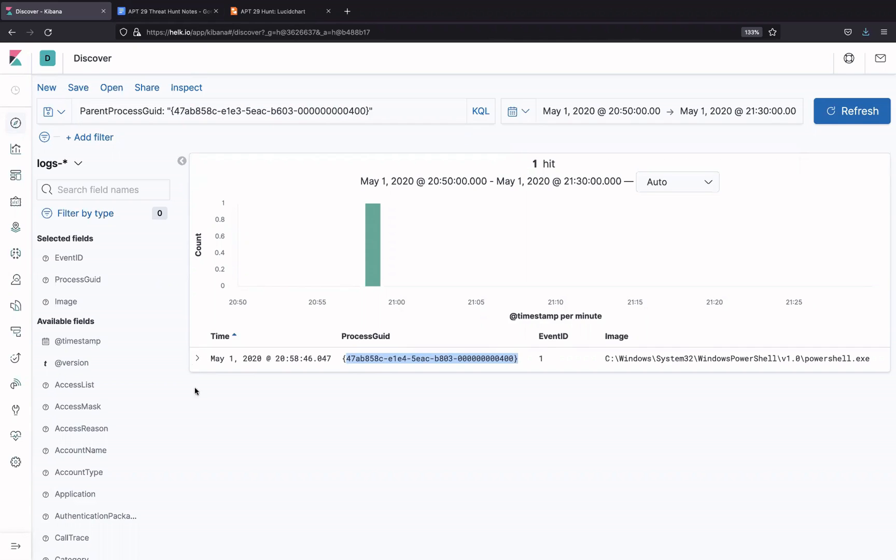
left_click(197, 358)
scroll(285, 430, "down", 5)
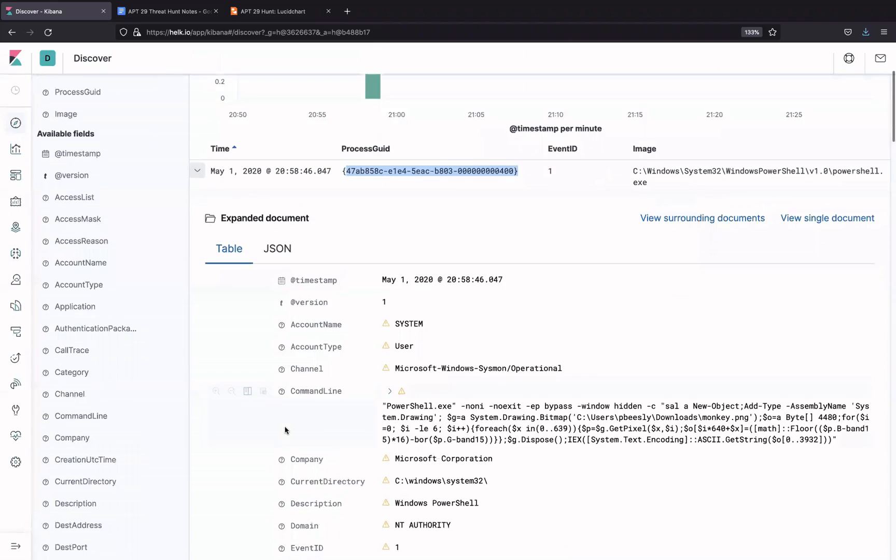
scroll(285, 431, "down", 1)
scroll(285, 431, "down", 1)
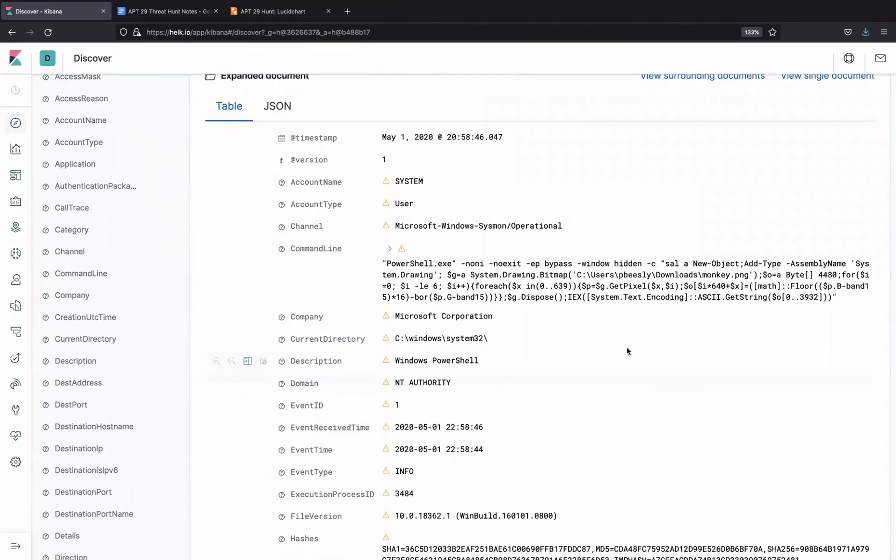
scroll(522, 306, "down", 2)
left_click(390, 213)
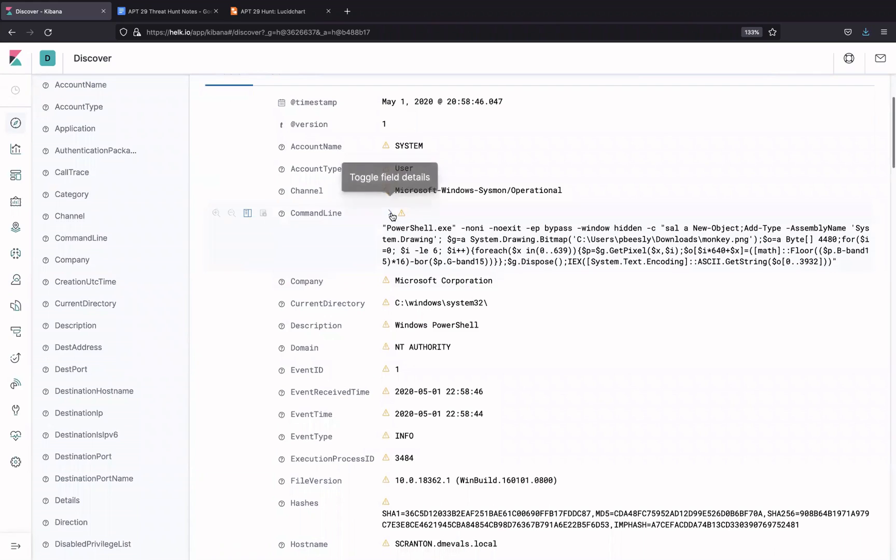
scroll(447, 270, "down", 1)
scroll(611, 240, "up", 1)
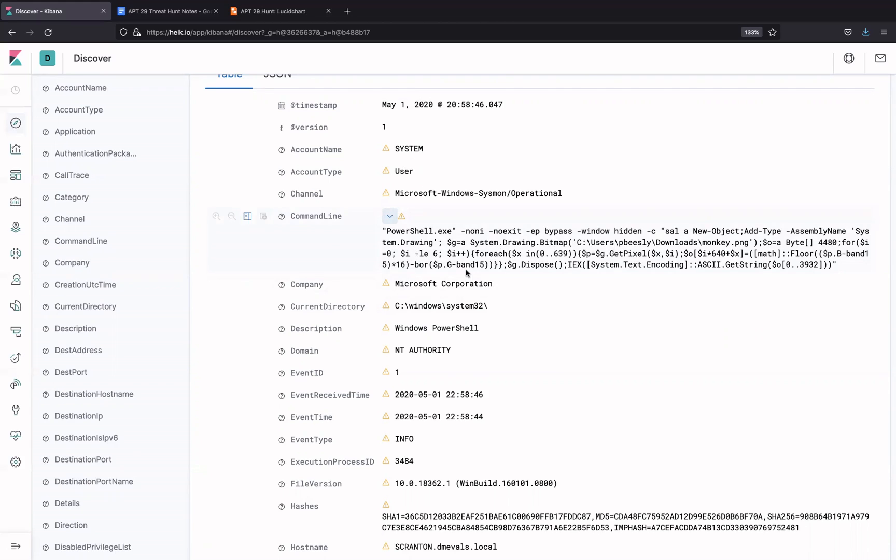
scroll(465, 272, "up", 2)
scroll(466, 269, "down", 1)
scroll(435, 246, "up", 3)
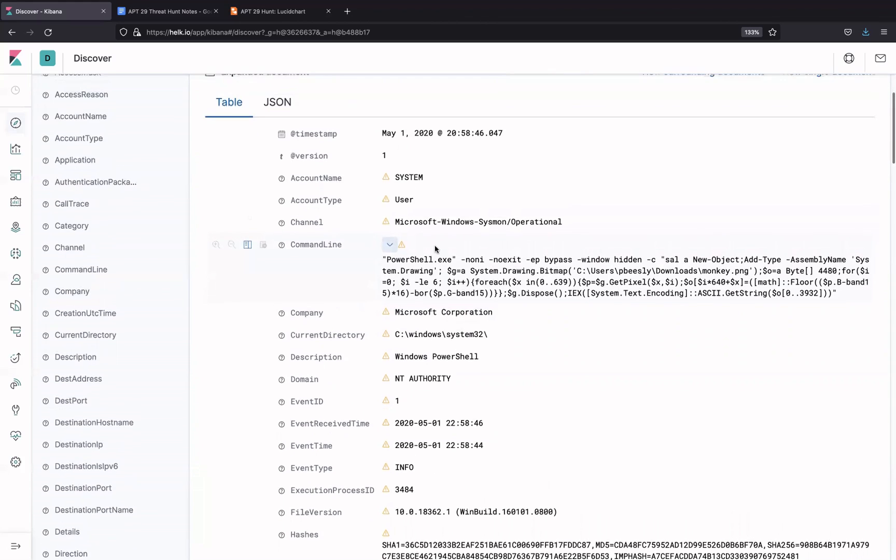
scroll(212, 233, "up", 2)
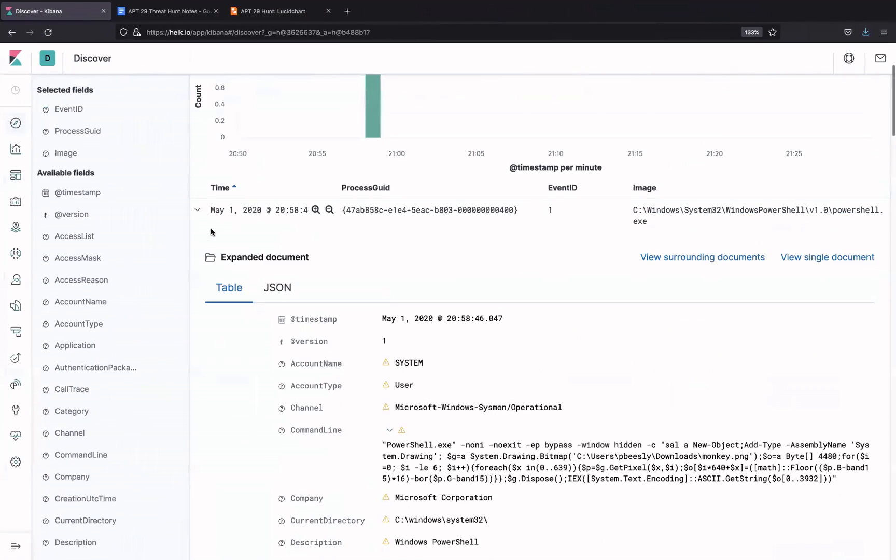
- Copy the powershell.exe event's ProcessGuid and paste it at the end of the Process GUID Key list in the APT 29 Threat Hunt Notes document
left_click_drag(343, 210, 523, 210)
key("ctrl+c")
left_click(156, 12)
key("ctrl+v")
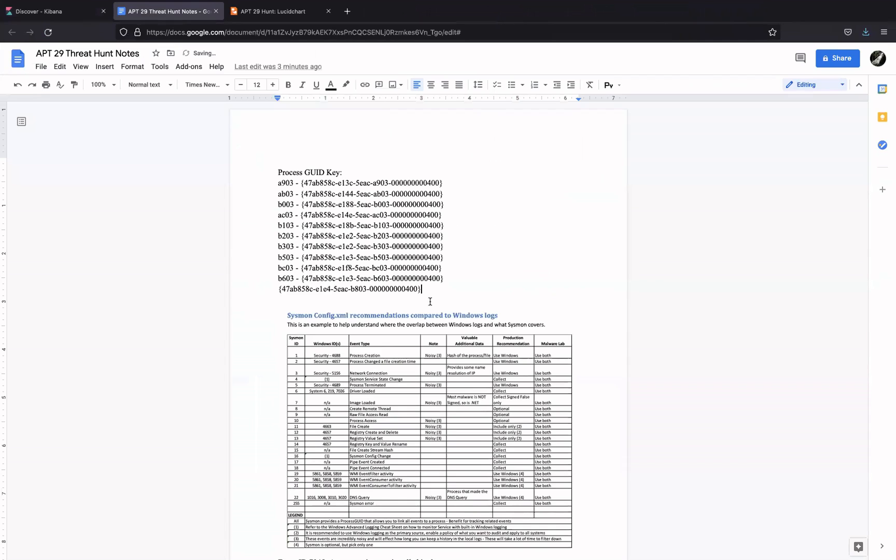
- Prefix the new GUID entry with the lowercase label "b803 -" and switch to the APT 29 Hunt diagram in Lucidchart
type("B803 -")
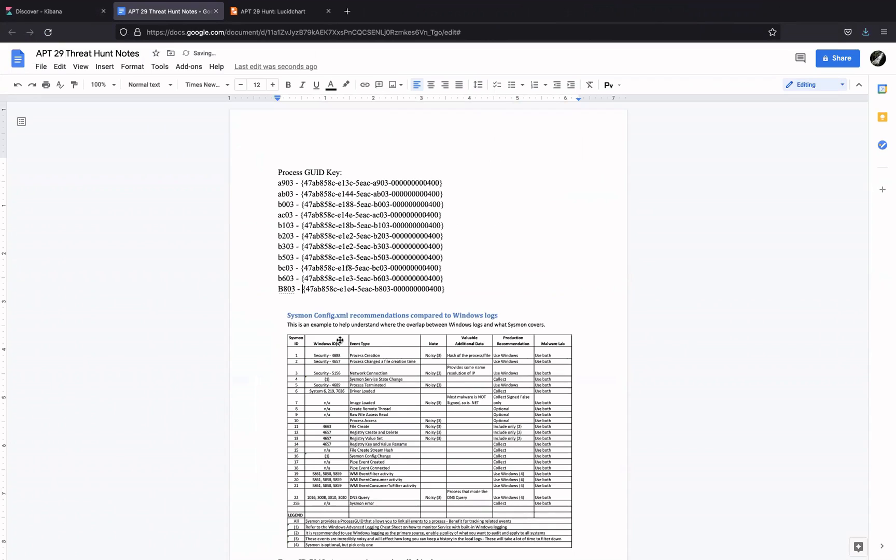
left_click(285, 289)
left_click(293, 278)
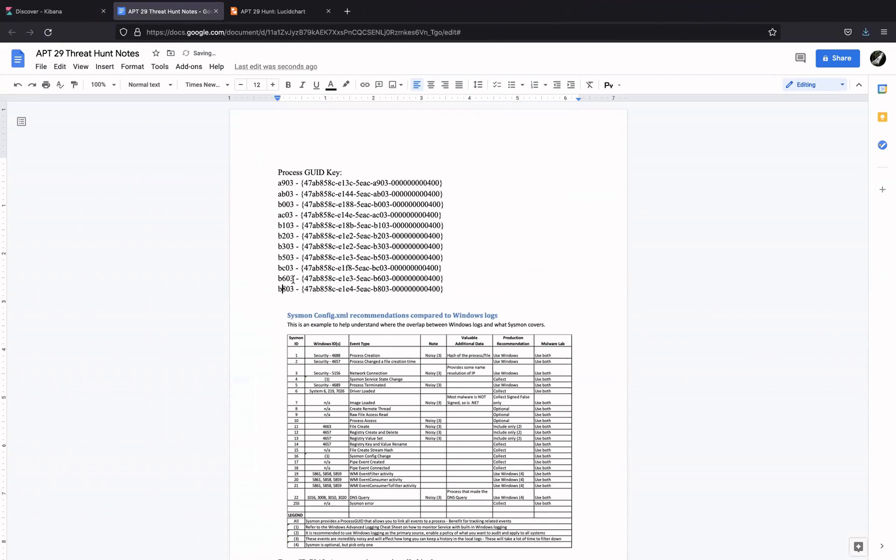
double_click(384, 288)
left_click(390, 289)
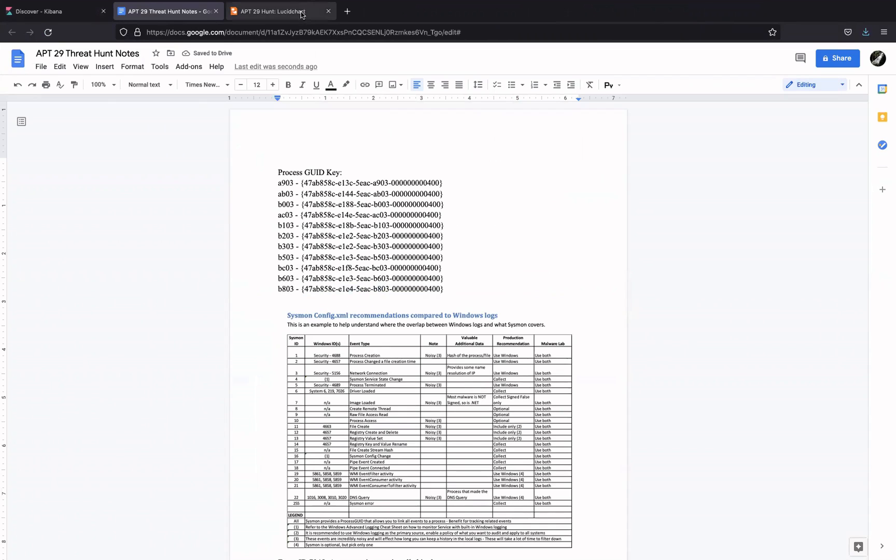
left_click(301, 15)
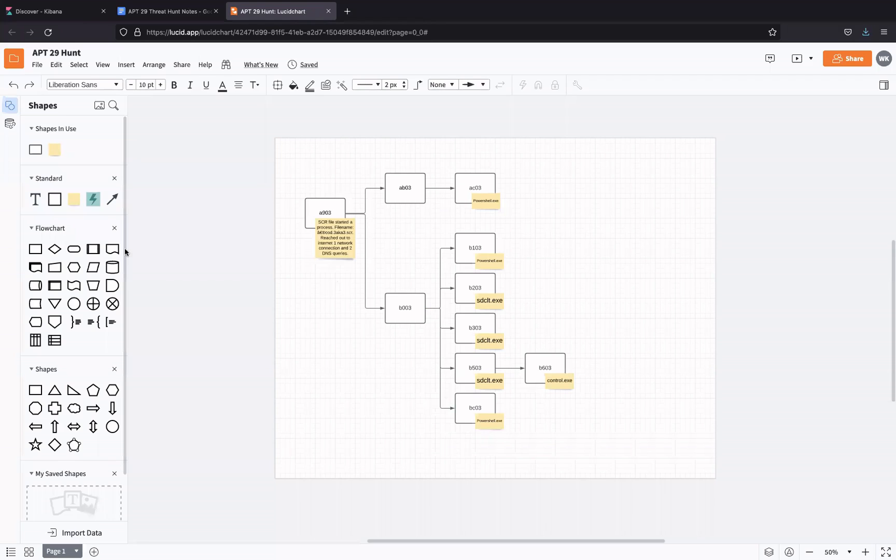
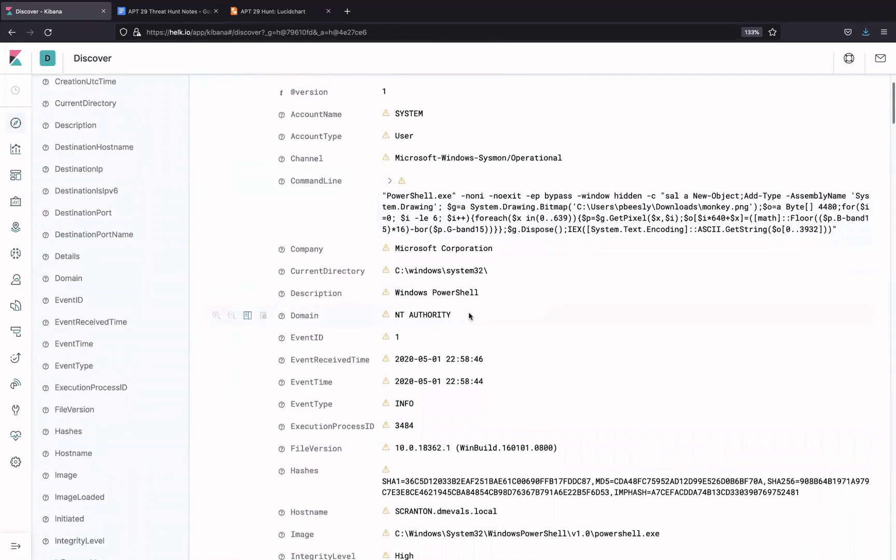
- Copy the text System.Drawing.Bitmap from the CommandLine of the expanded PowerShell event in Kibana
scroll(469, 317, "up", 1)
scroll(420, 337, "up", 1)
scroll(394, 350, "down", 1)
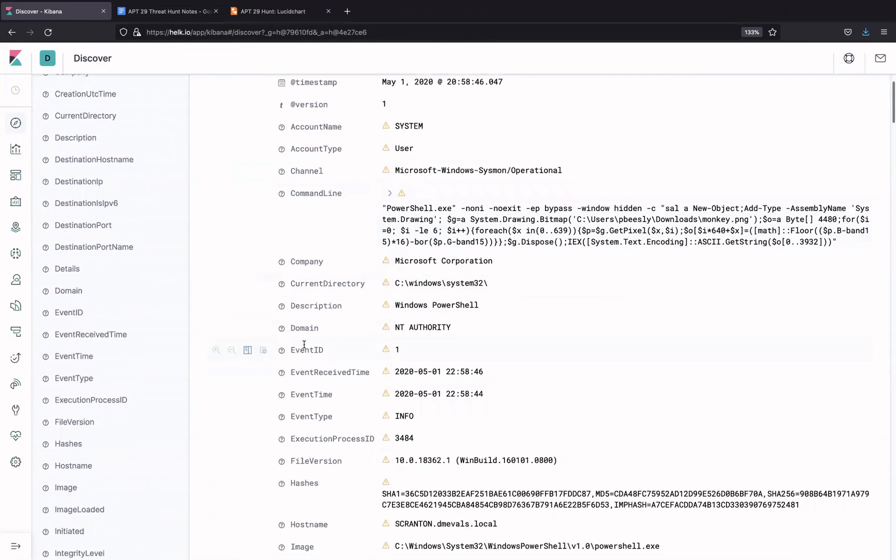
scroll(471, 222, "up", 10)
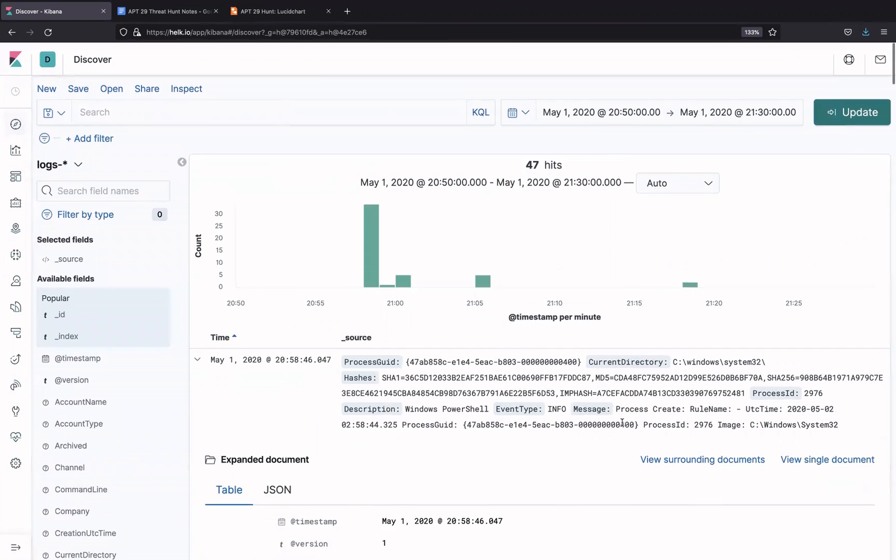
left_click(224, 111)
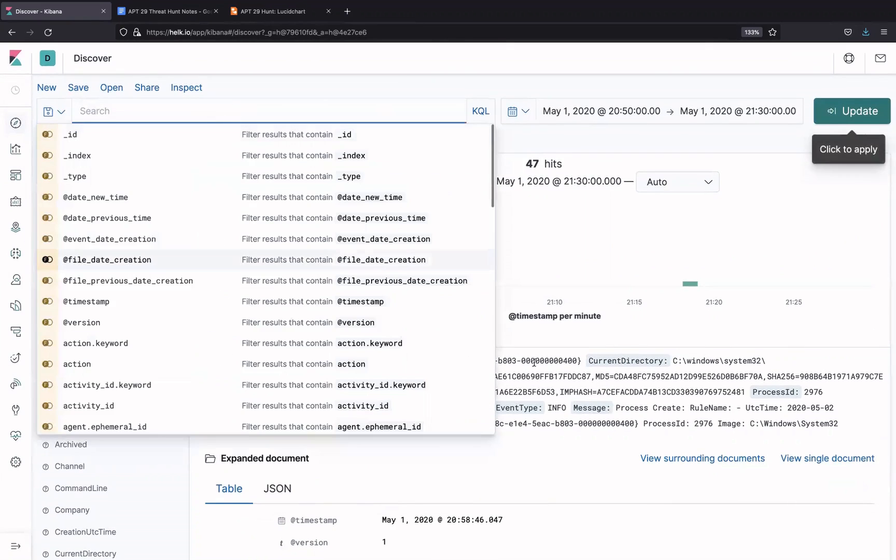
scroll(542, 430, "down", 3)
scroll(541, 429, "down", 3)
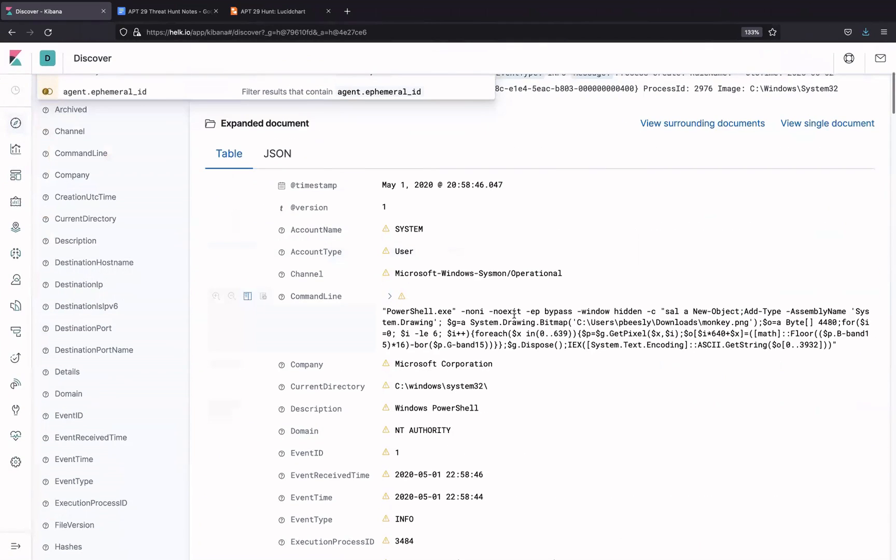
left_click_drag(471, 322, 568, 322)
key("super+c")
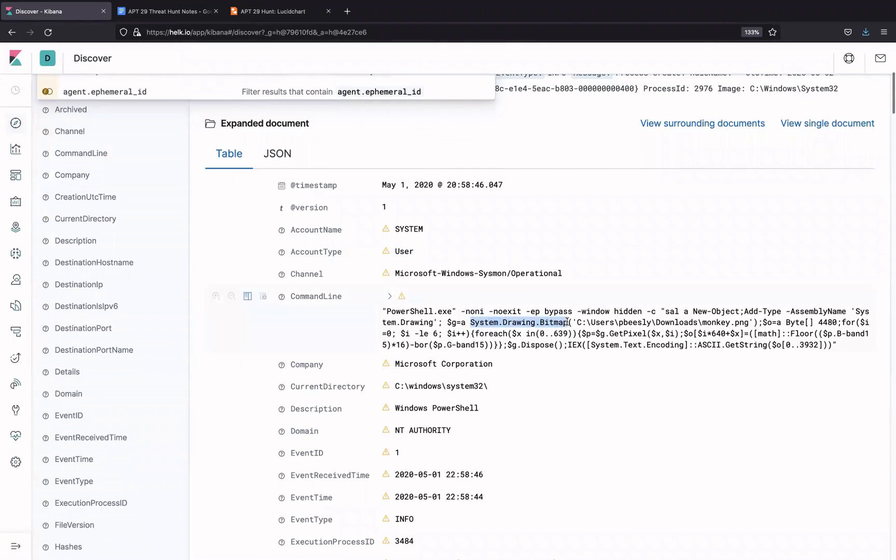
- Search the logs with the query "System.Drawing.Bitmap and EventID: 1"
scroll(553, 298, "up", 6)
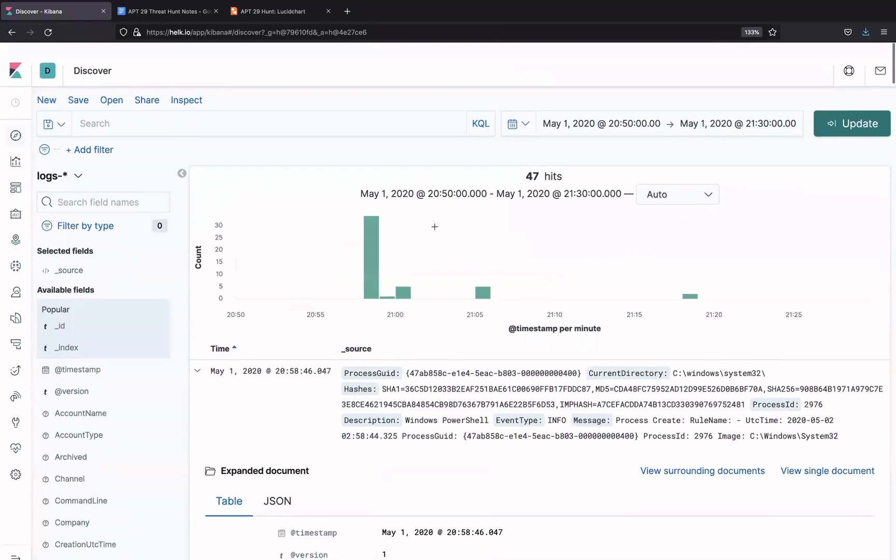
left_click(178, 110)
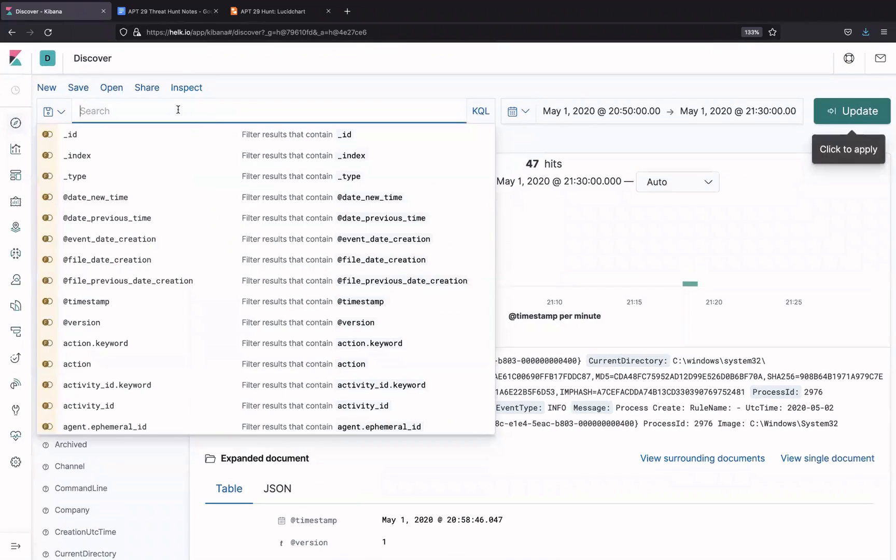
key("super+v")
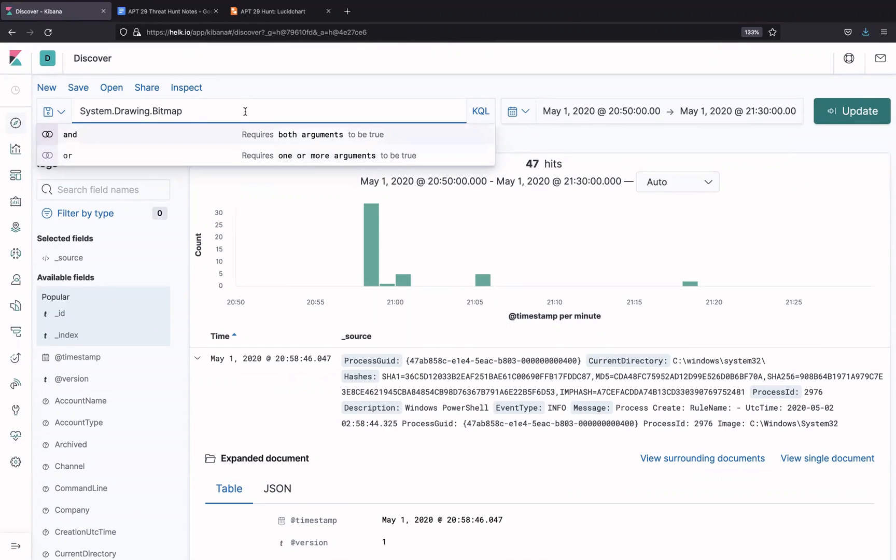
type("and")
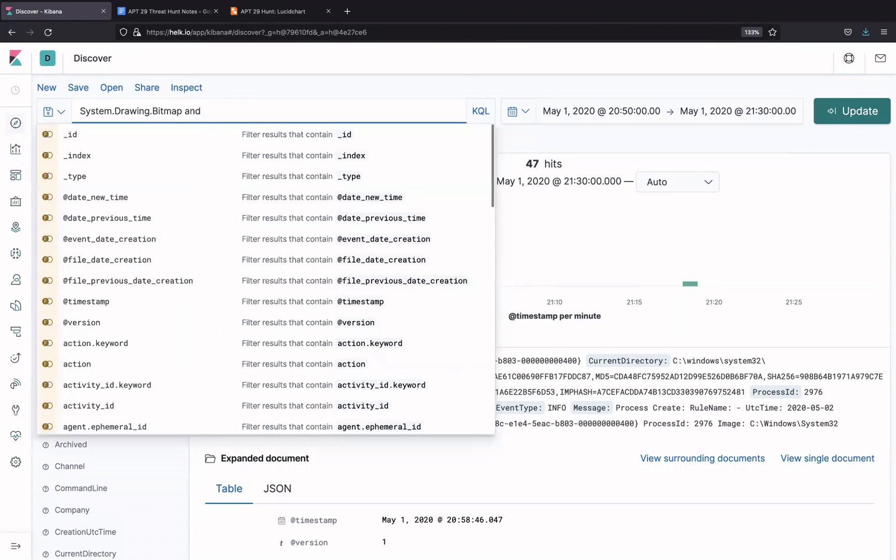
type(" EventID:")
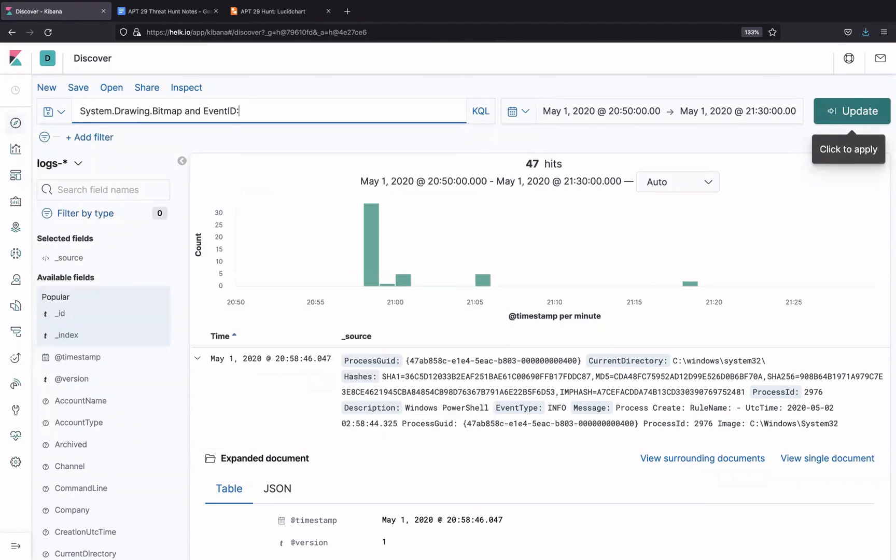
type(" 1")
left_click(865, 111)
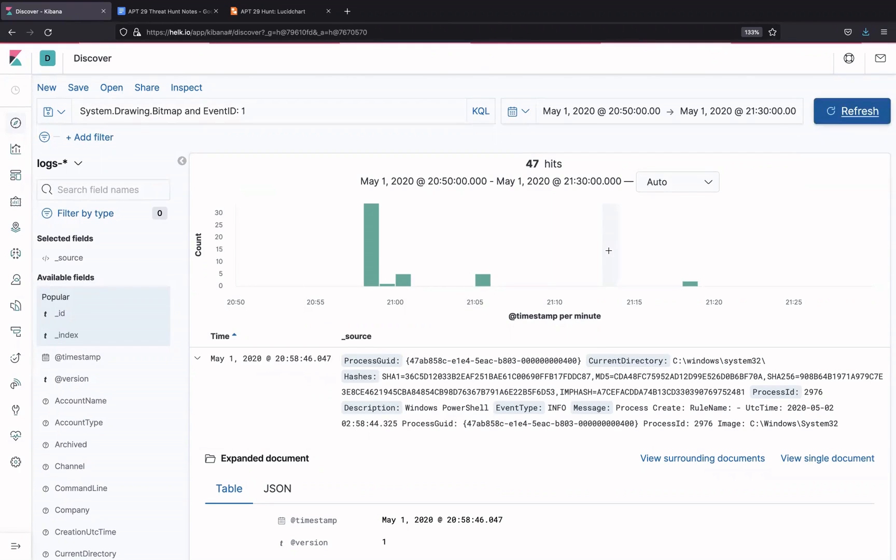
- Collapse the first event's details and add the Image field as a column in the results table
scroll(516, 334, "down", 3)
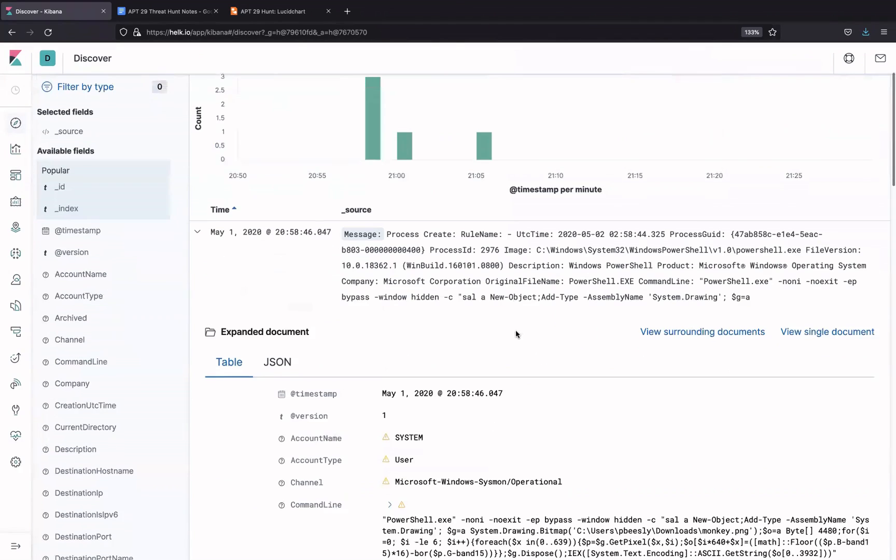
left_click(197, 232)
scroll(381, 309, "down", 1)
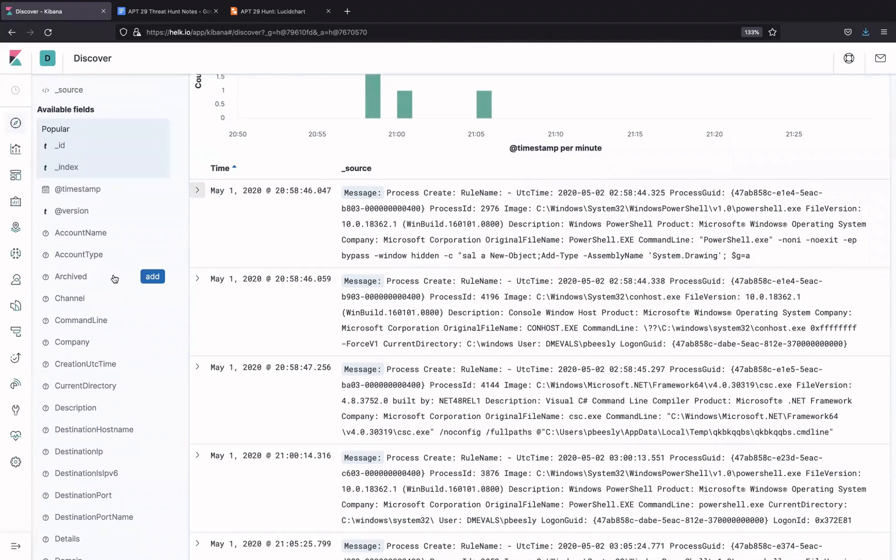
scroll(124, 366, "down", 6)
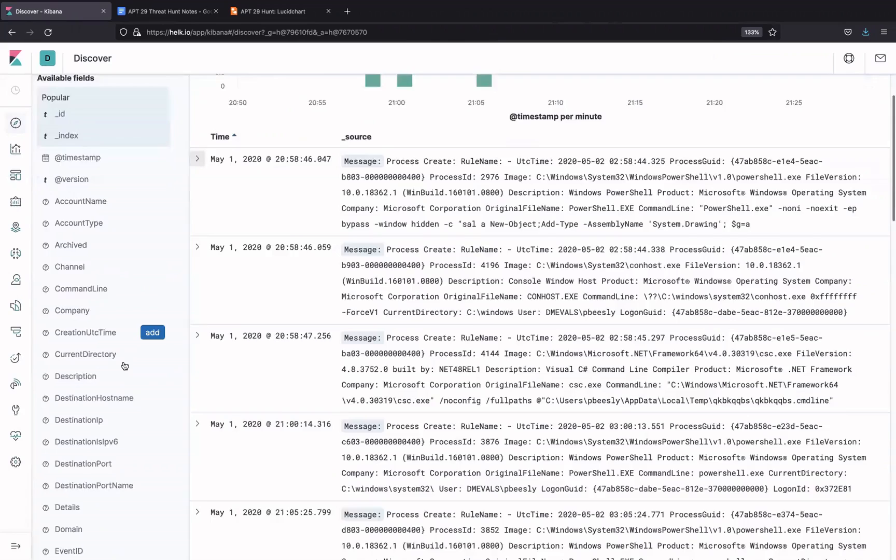
scroll(125, 366, "down", 1)
scroll(123, 417, "down", 1)
left_click(152, 374)
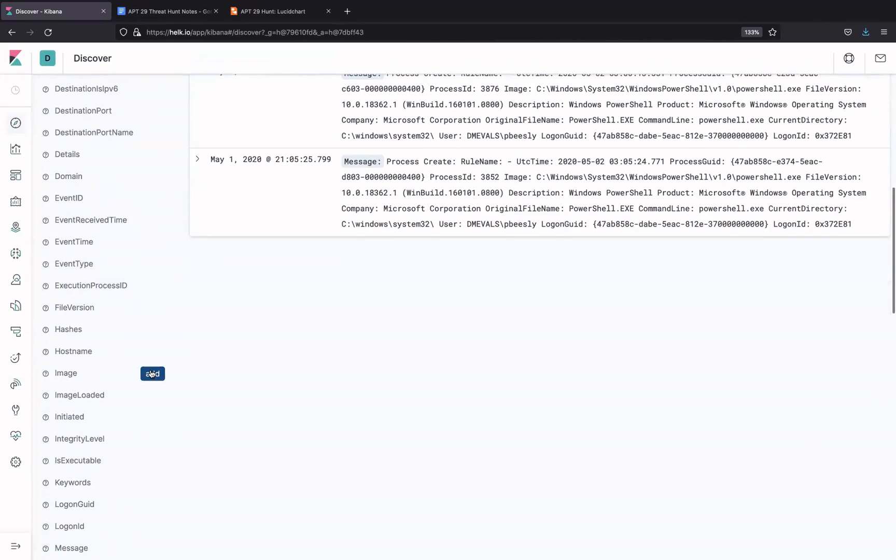
scroll(257, 253, "down", 3)
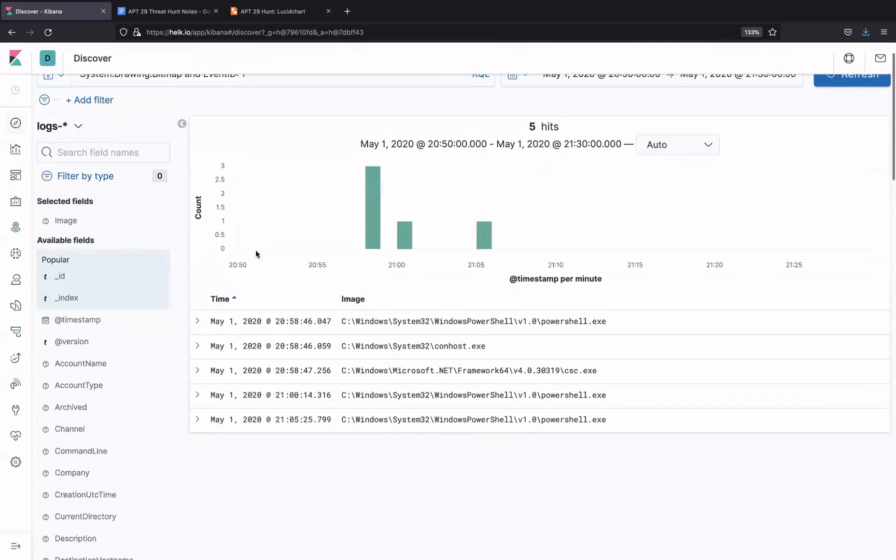
- Add the ParentProcessGuid field as another column in the results table
scroll(256, 253, "down", 1)
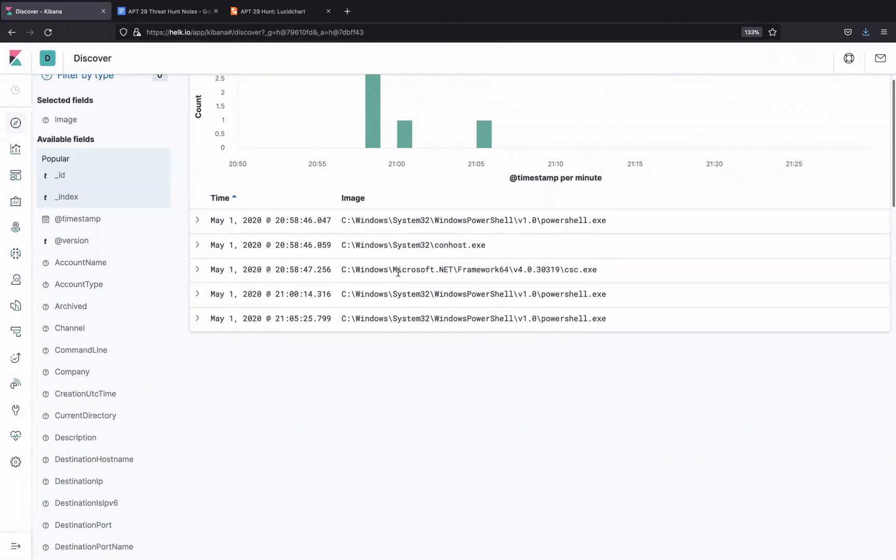
scroll(151, 216, "down", 20)
left_click(157, 196)
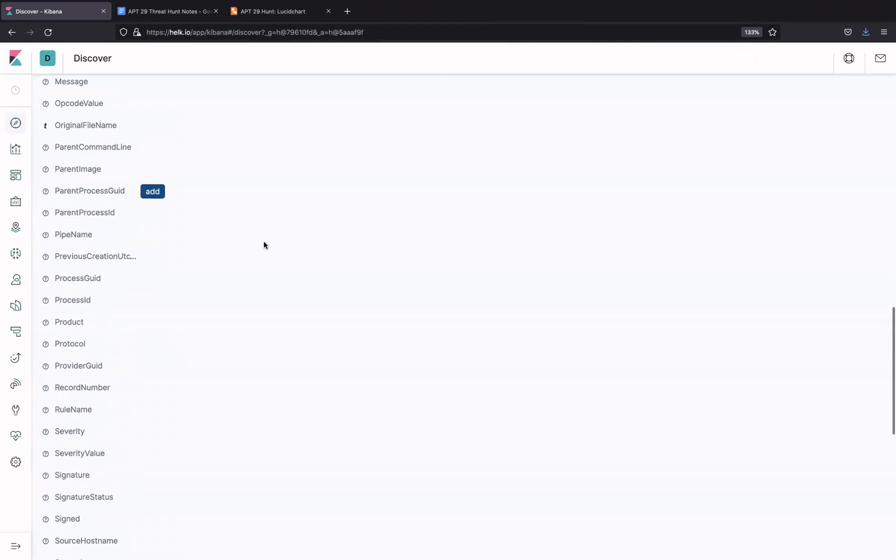
scroll(264, 246, "up", 20)
scroll(268, 246, "down", 4)
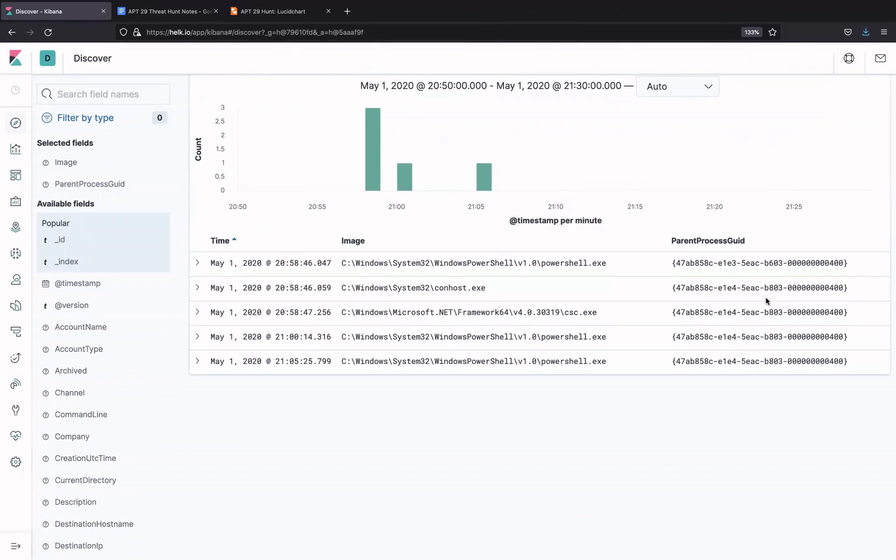
- Expand the 20:58:46.047 powershell.exe event and examine its CommandLine
left_click(197, 263)
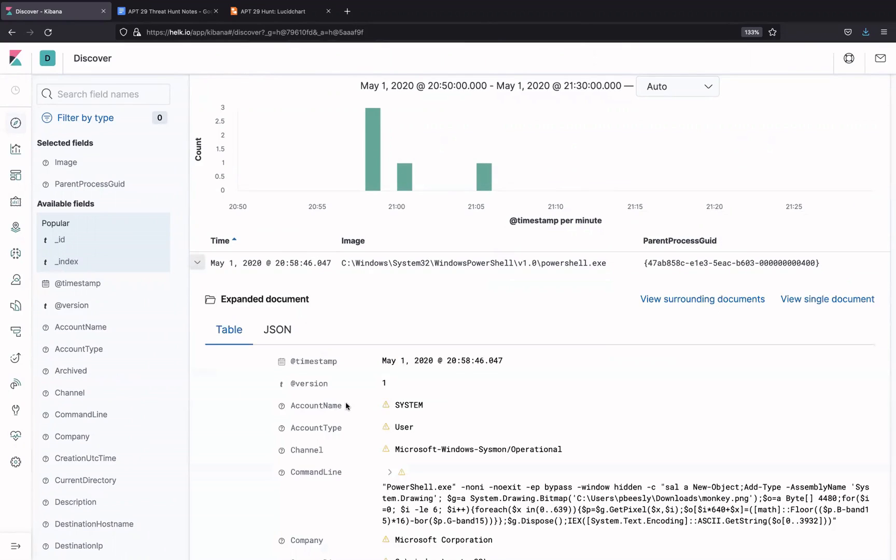
scroll(363, 430, "down", 3)
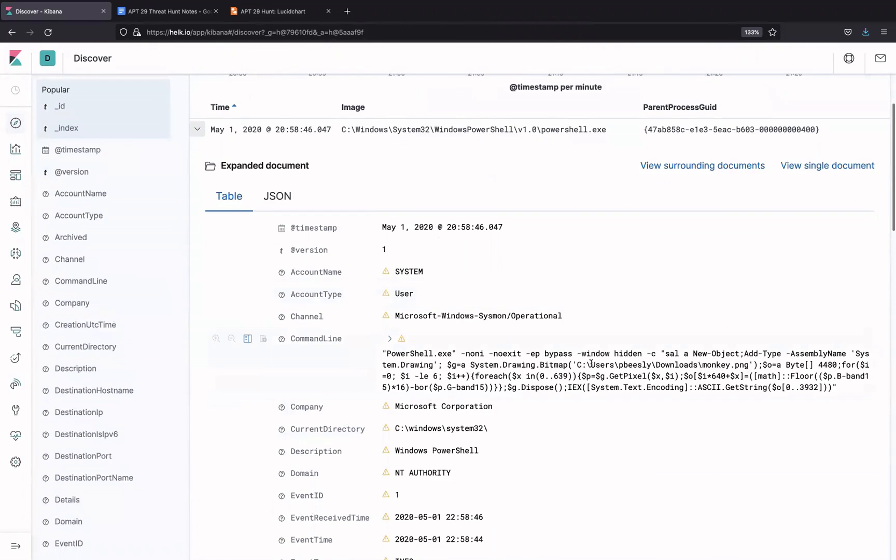
scroll(444, 264, "up", 2)
scroll(518, 420, "down", 3)
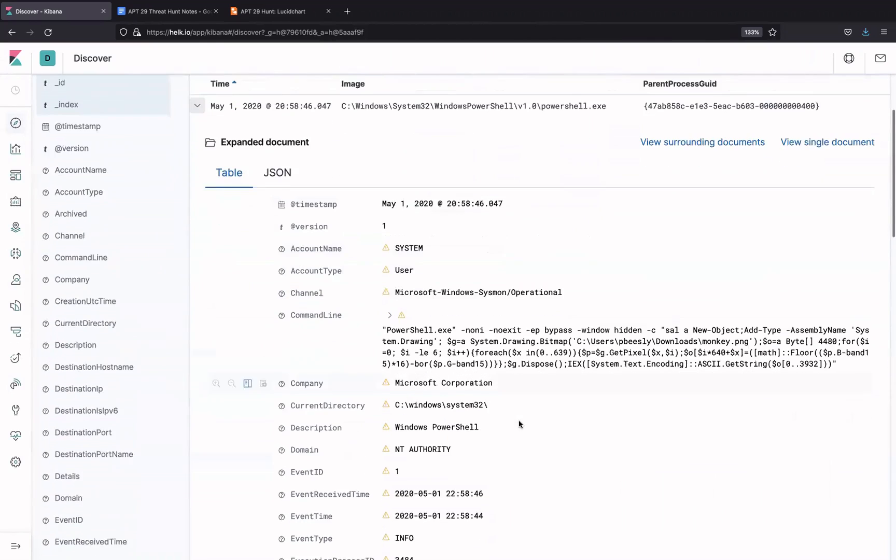
- Collapse the 20:58:46.047 powershell.exe event and add the ProcessGuid field as a column in the results table
scroll(518, 424, "down", 1)
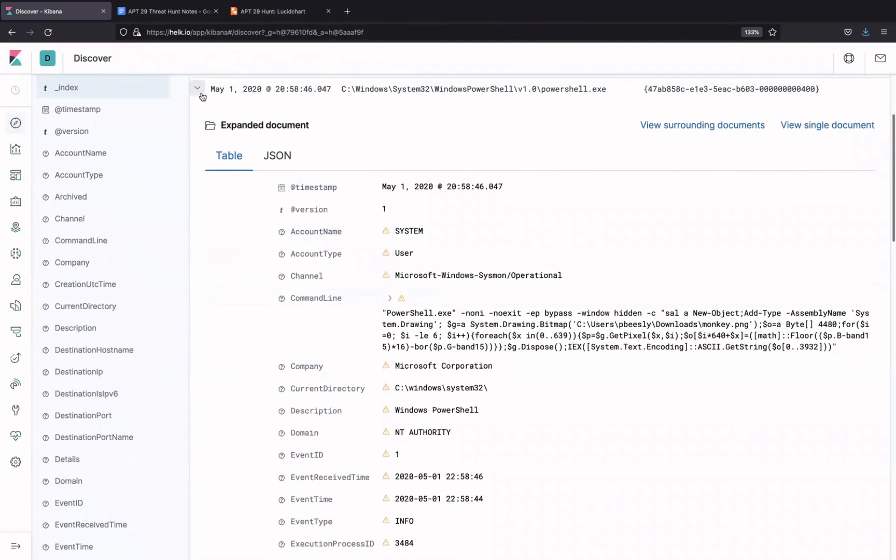
left_click(198, 87)
scroll(612, 136, "up", 2)
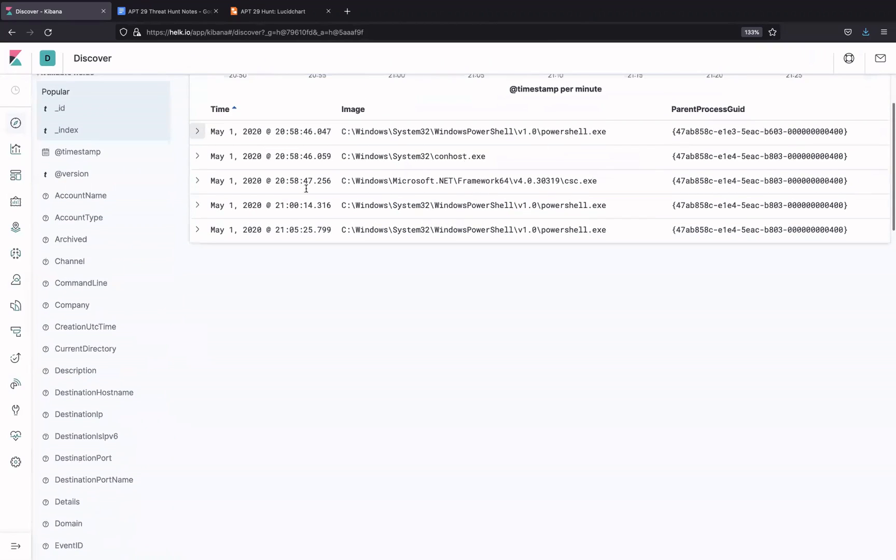
scroll(105, 352, "down", 8)
scroll(105, 353, "down", 10)
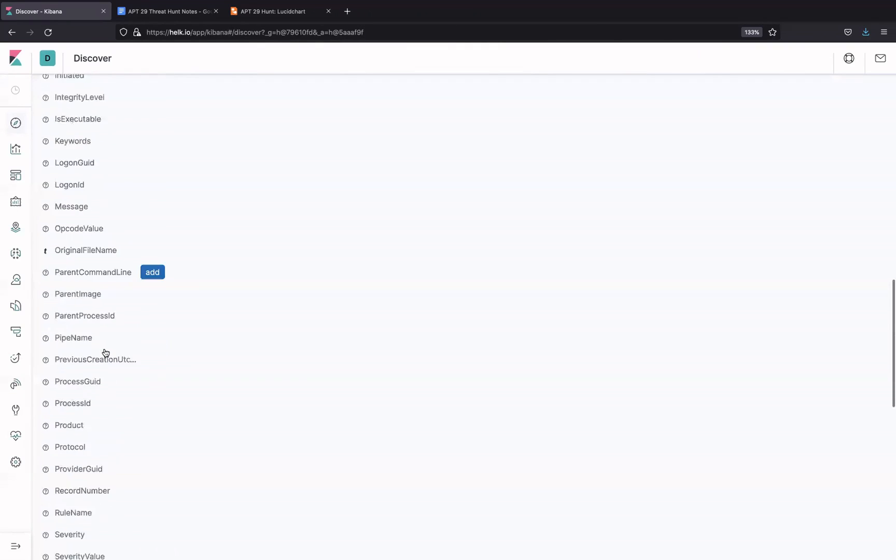
left_click(147, 329)
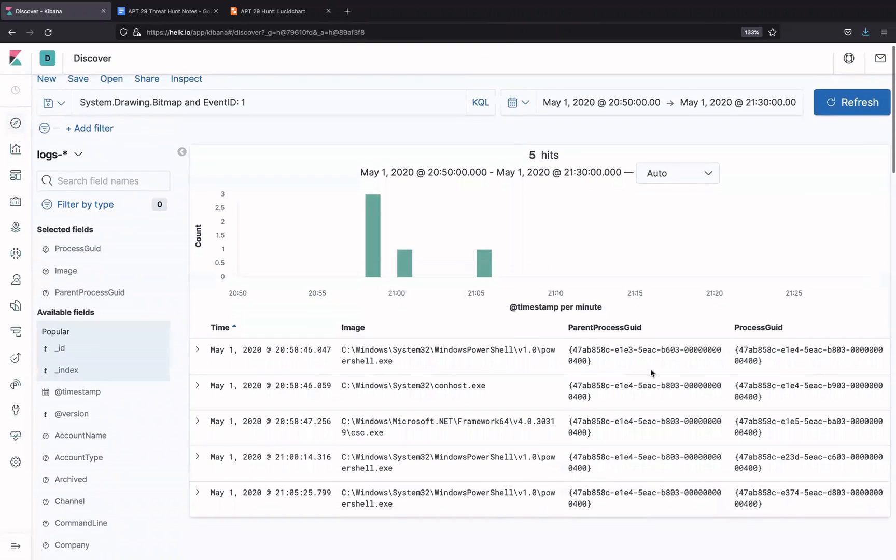
- Expand the 20:58:46.059 conhost.exe event, examine its CommandLine and ParentCommandLine, and collapse it
scroll(651, 372, "down", 2)
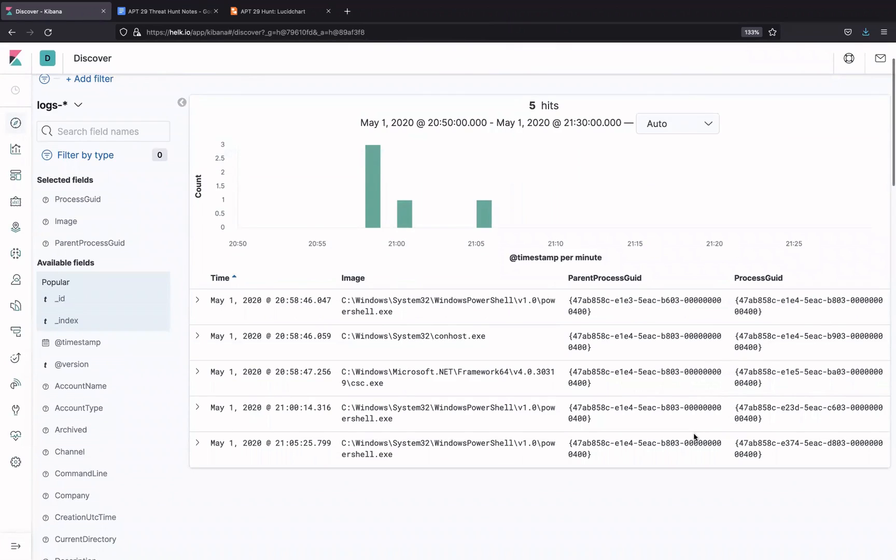
left_click(197, 336)
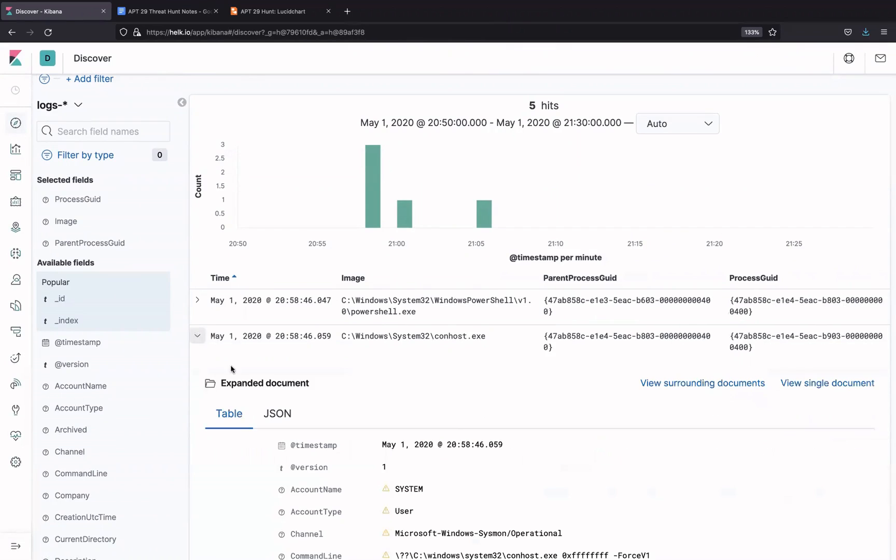
scroll(316, 506, "down", 3)
scroll(316, 506, "up", 3)
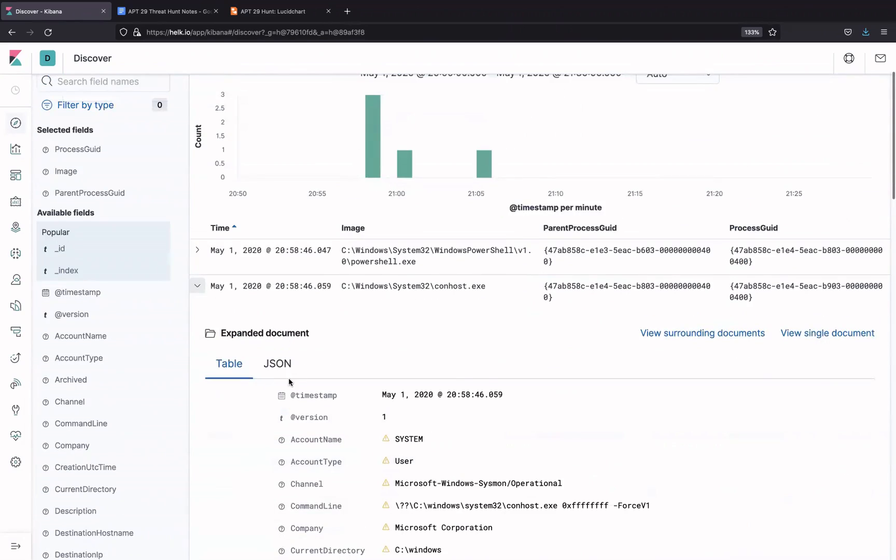
scroll(288, 381, "down", 8)
scroll(289, 381, "down", 5)
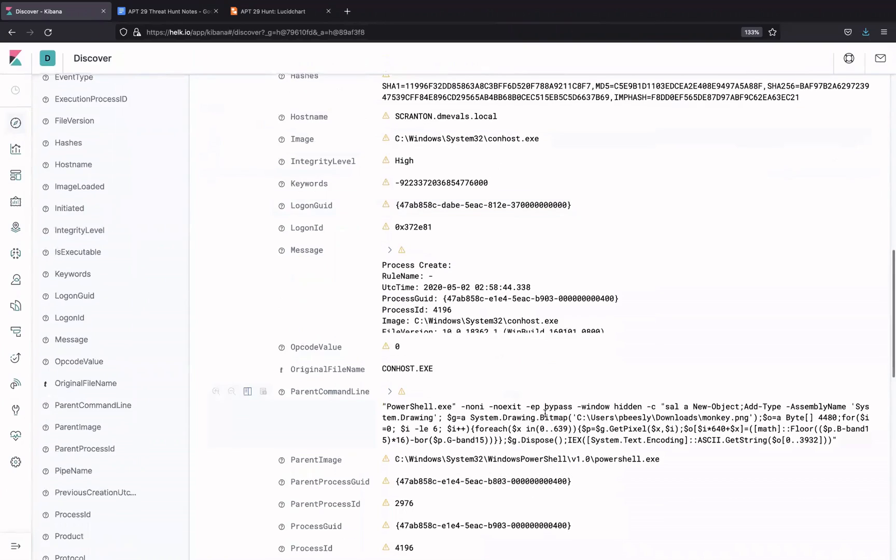
scroll(441, 256, "up", 15)
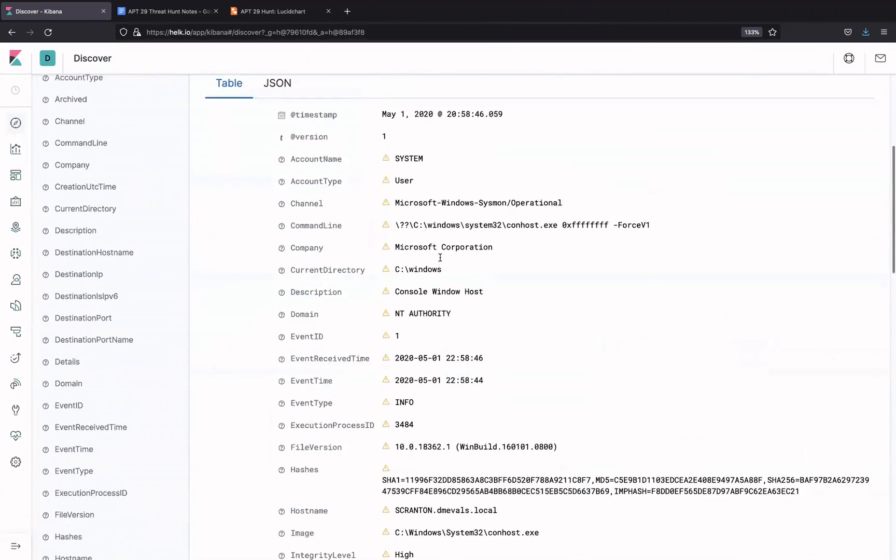
mouse_move(166, 229)
left_click(197, 220)
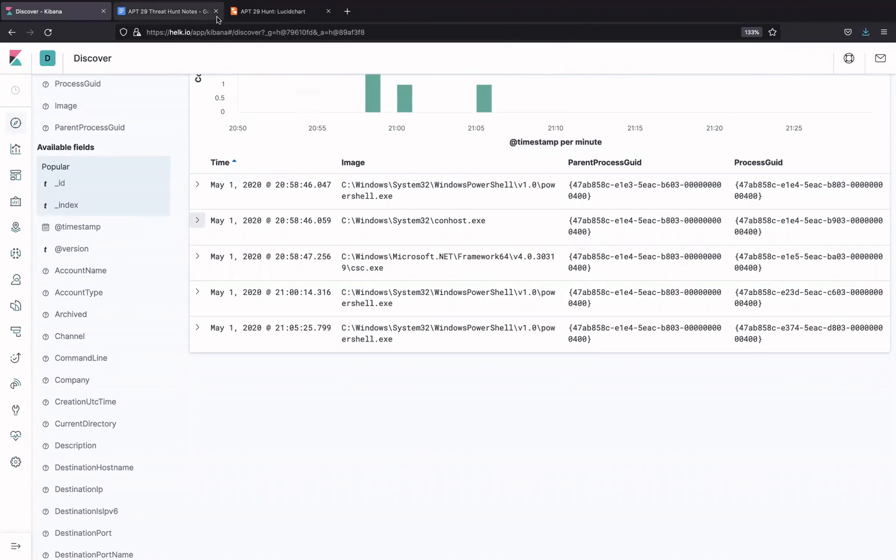
- Copy the conhost.exe event's ProcessGuid into the Process GUID Key in the Google Docs hunt notes, labelled "b903 -"
triple_click(734, 221)
key("ctrl+c")
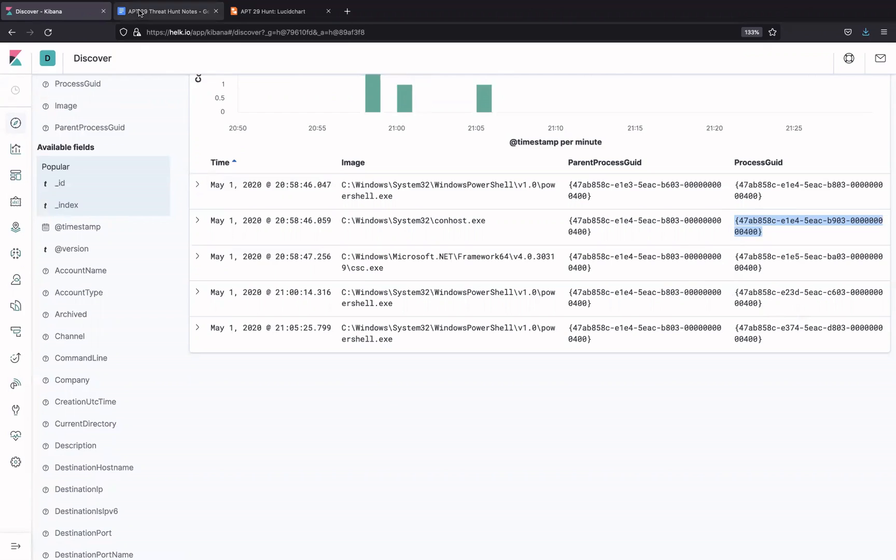
left_click(156, 11)
left_click(474, 237)
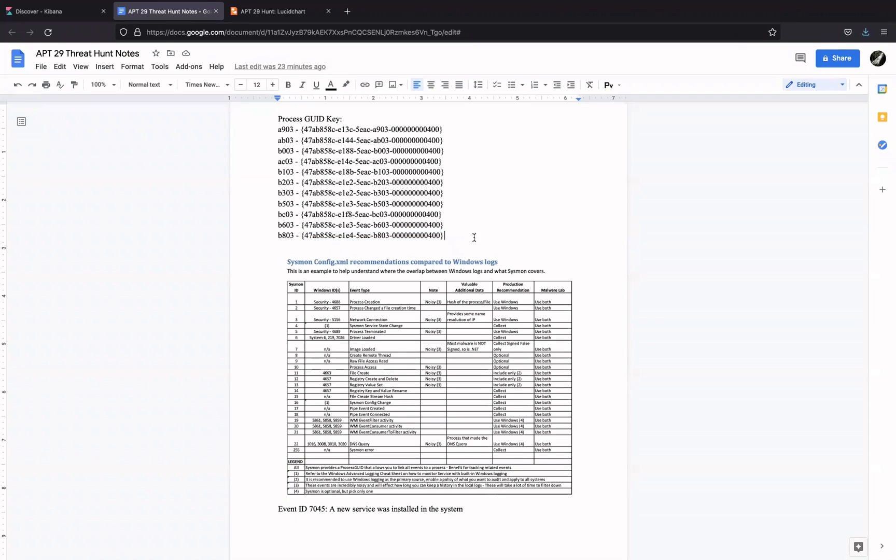
key("Return")
key("ctrl+v")
left_click(280, 251)
type("b903 -")
left_click(289, 247)
left_click(294, 235)
- Copy the csc.exe event's ProcessGuid from Kibana into a new line of the notes' Process GUID Key, labelled "ba03 -"
left_click(84, 13)
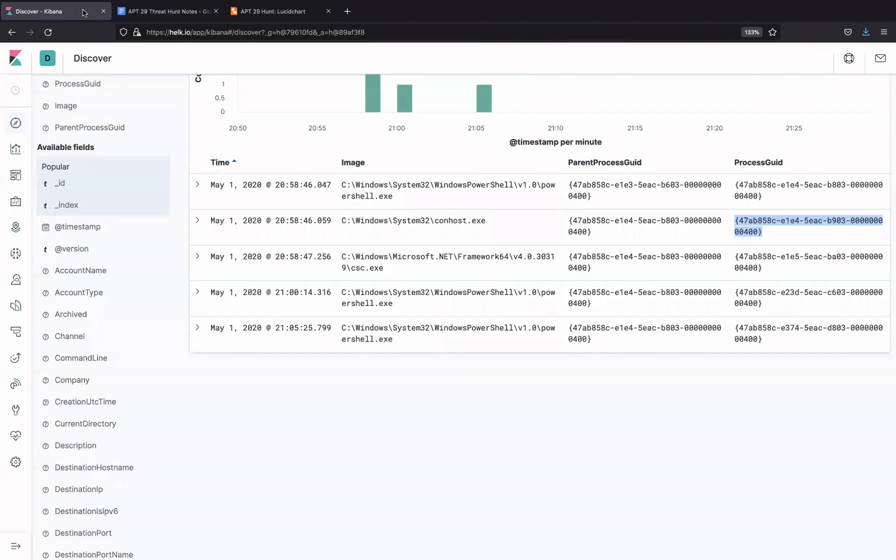
left_click_drag(762, 268, 737, 256)
key("ctrl+c")
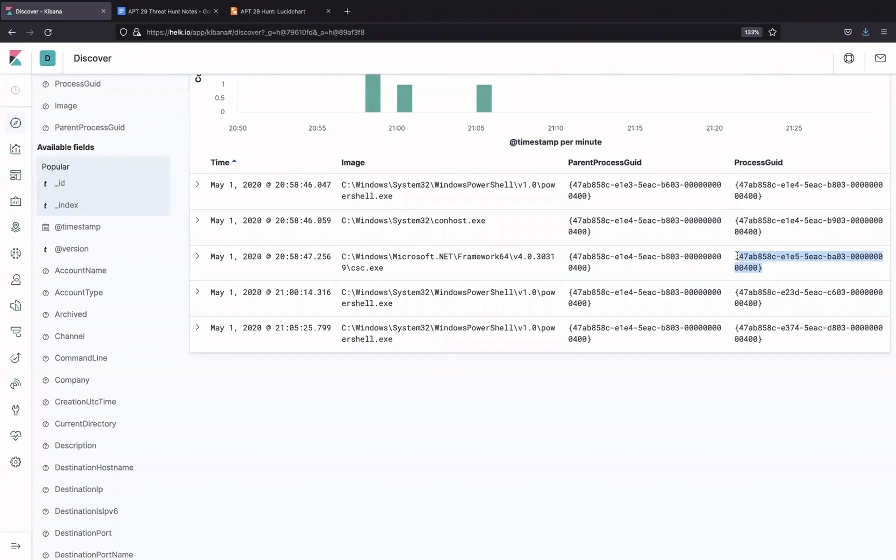
left_click(189, 17)
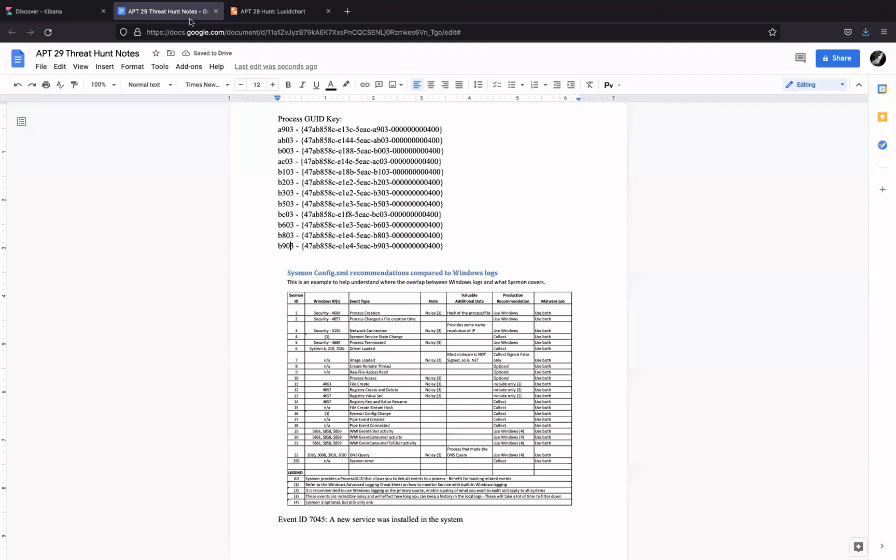
left_click(468, 247)
key("Return")
key("ctrl+v")
left_click(277, 252)
type("ba03 -")
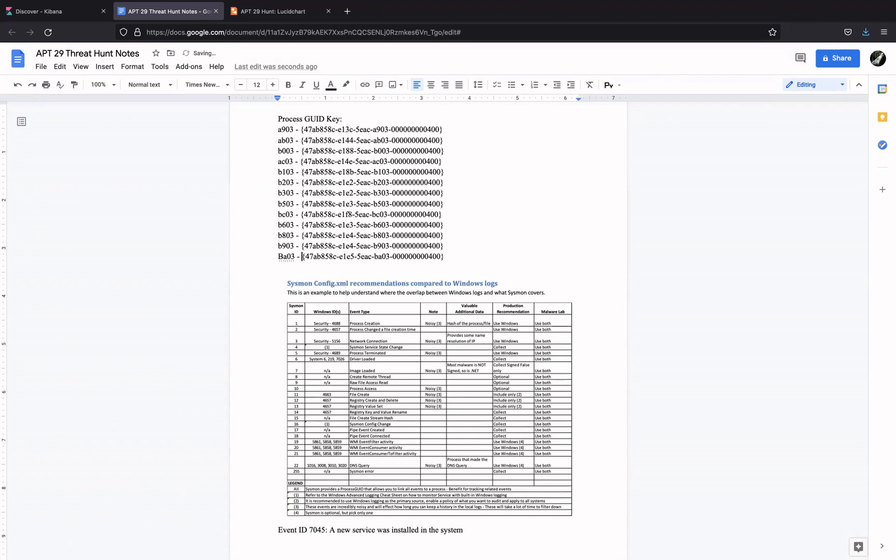
left_click(280, 258)
left_click(295, 243)
left_click_drag(463, 263, 464, 255)
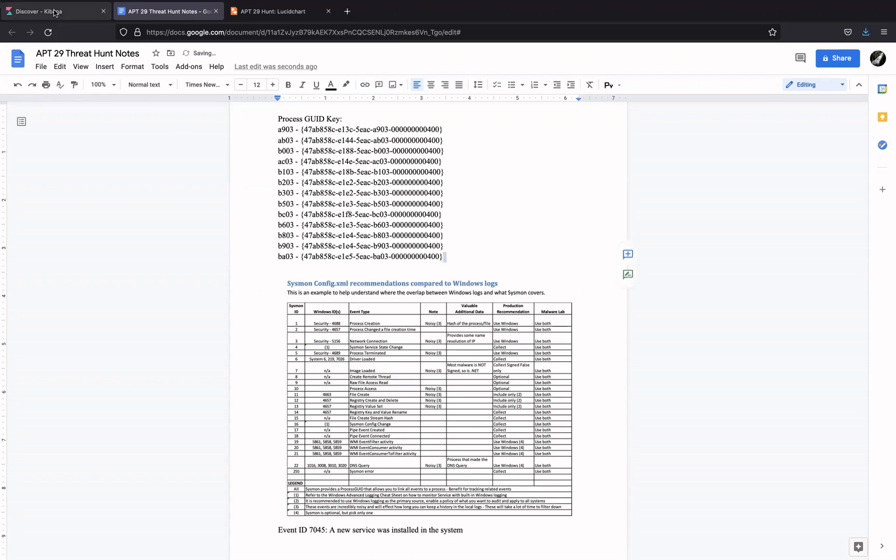
- Copy the 21:00:14.316 powershell.exe event's ProcessGuid from Kibana into the notes' Process GUID Key, labelled "2b603 -"
left_click(62, 13)
left_click_drag(778, 313, 736, 294)
key("ctrl+c")
left_click(171, 11)
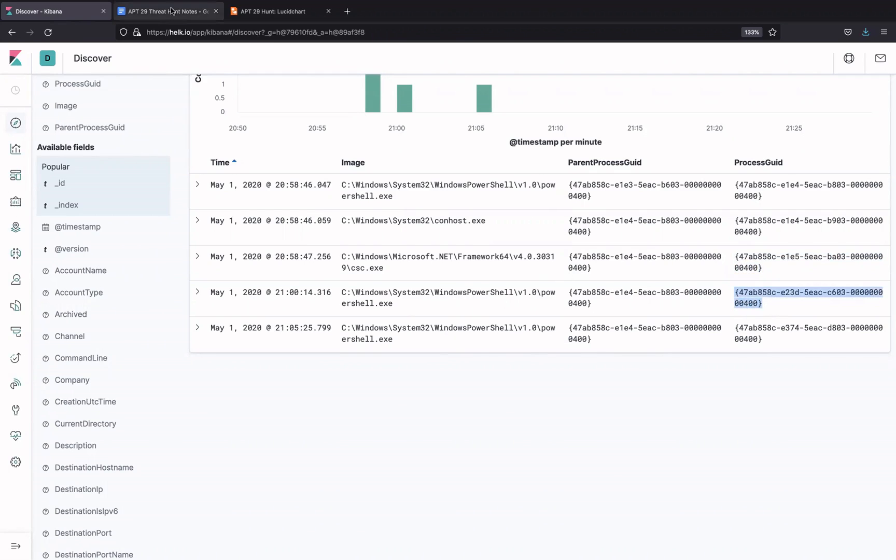
left_click(471, 259)
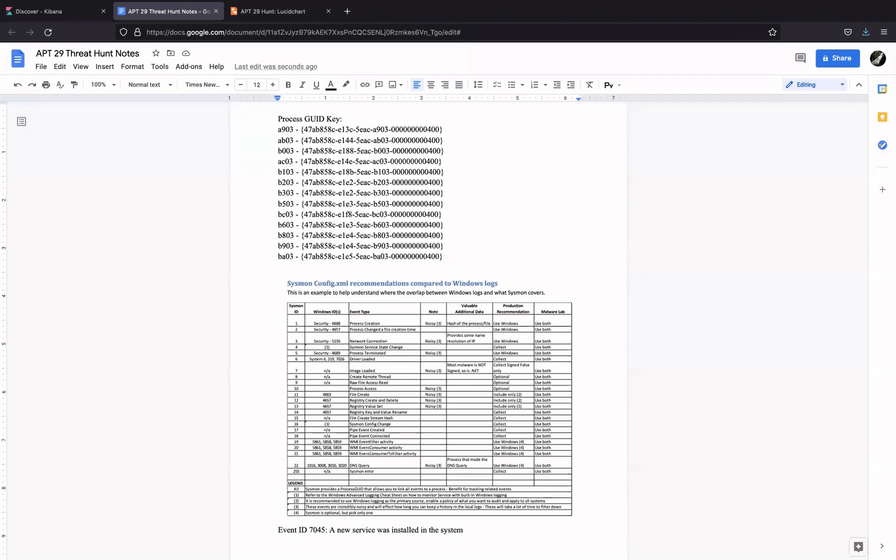
key("Return")
key("ctrl+v")
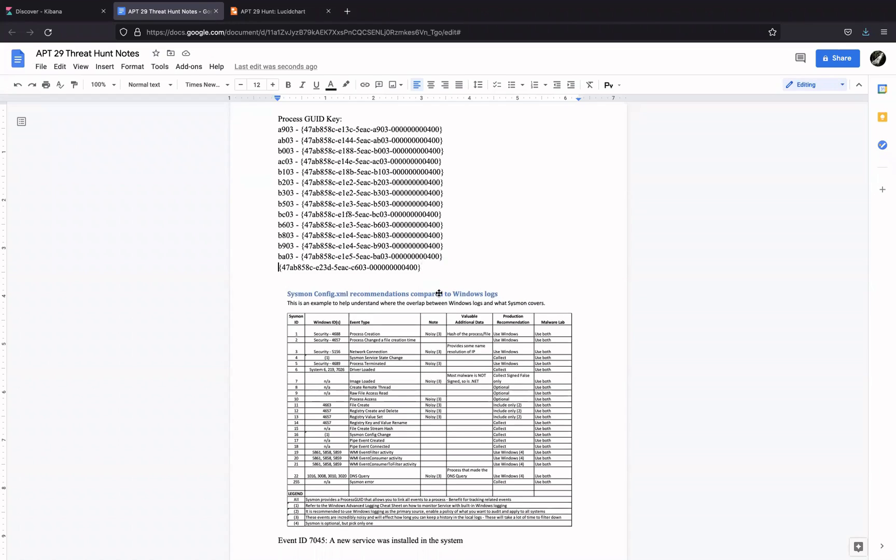
type("2b6")
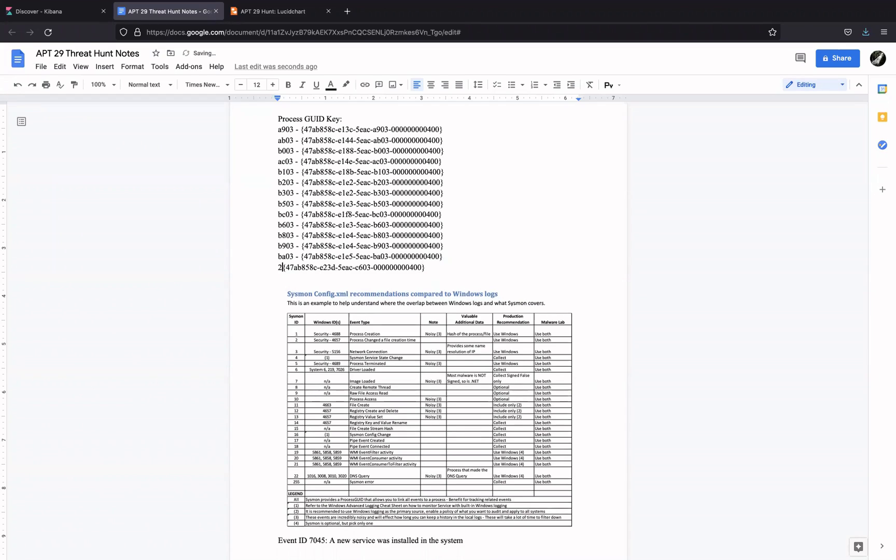
type("03 -")
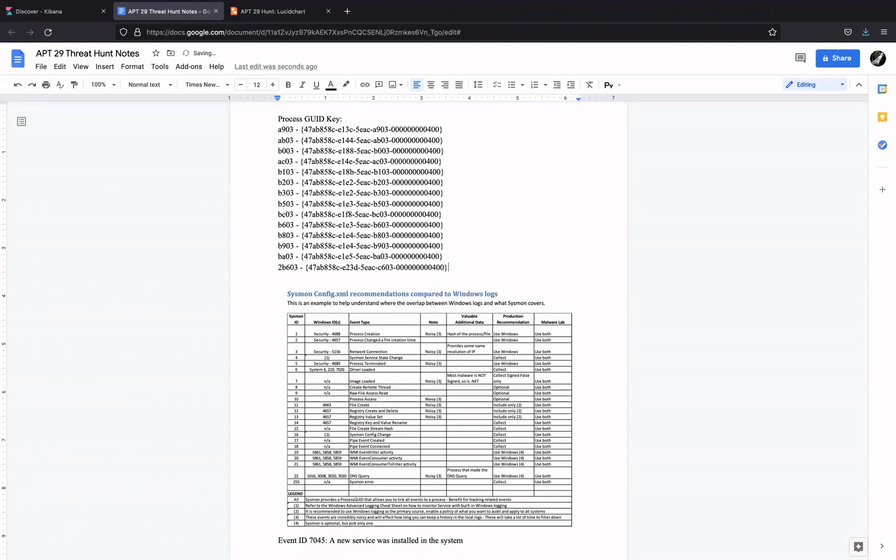
- Copy the 21:05:25.799 powershell.exe event's ProcessGuid from Kibana into the notes' Process GUID Key, labelled "2b803 -"
left_click(69, 11)
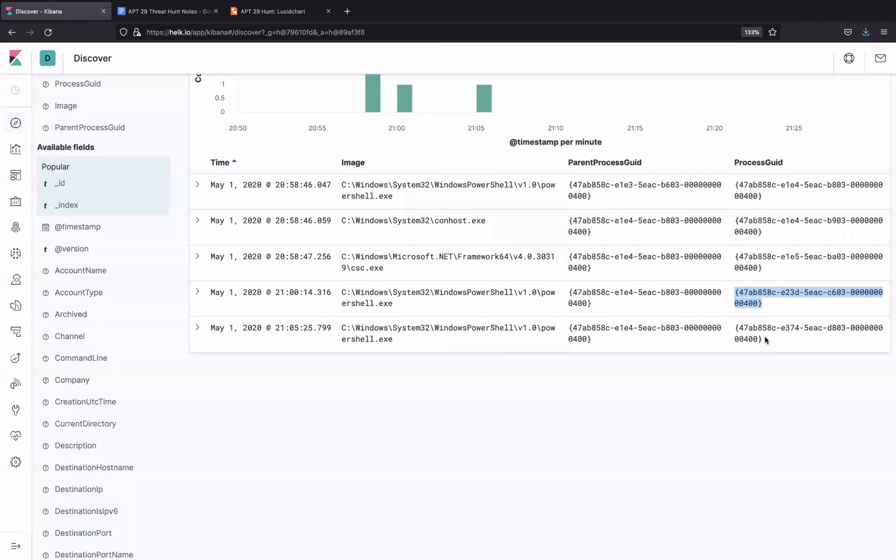
mouse_move(735, 329)
left_mouse_down()
mouse_move(764, 340)
mouse_move(744, 330)
left_mouse_up()
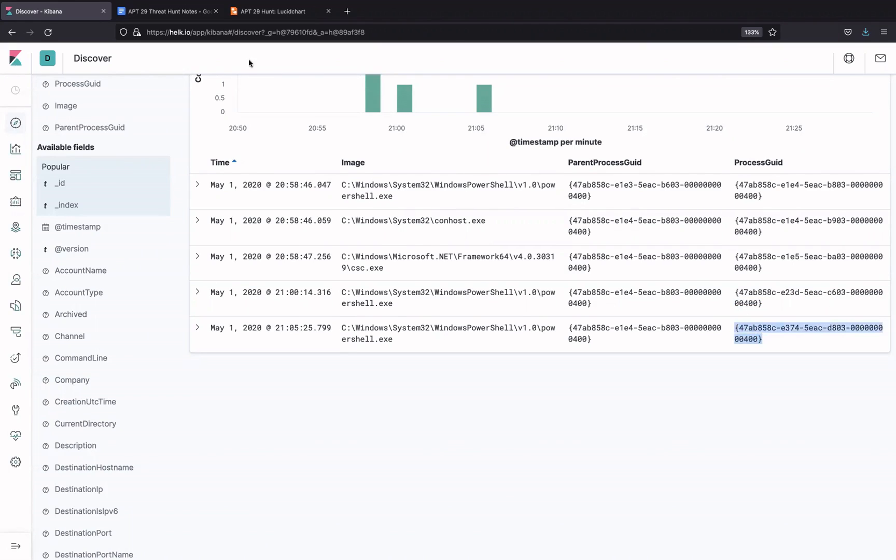
left_click(163, 11)
key("ctrl+v")
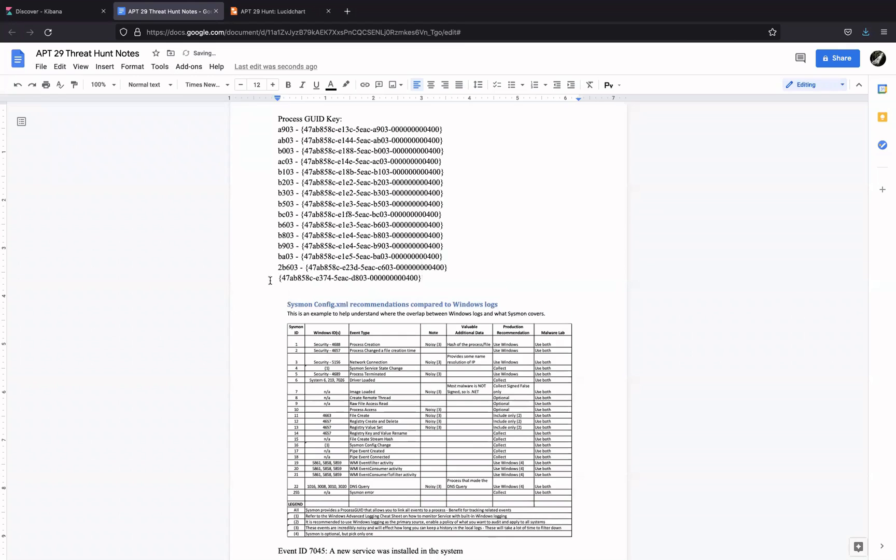
type("2b")
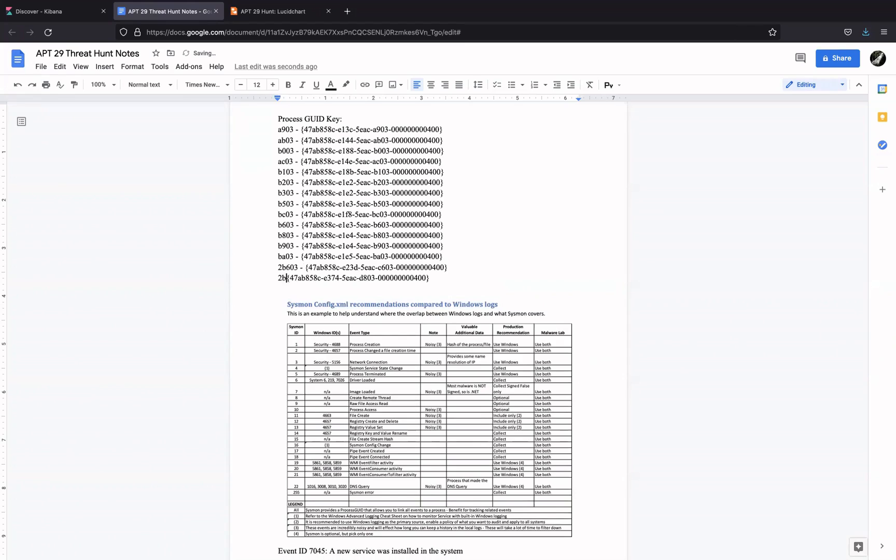
type("803 -")
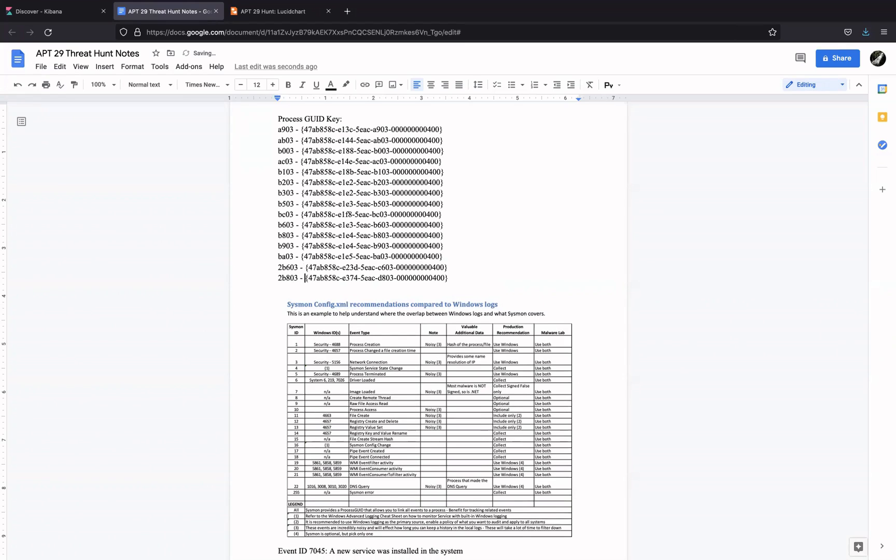
- Review the b803 child-process branch in the Lucidchart diagram and compare it with the Process GUID Key in the notes
left_click(61, 15)
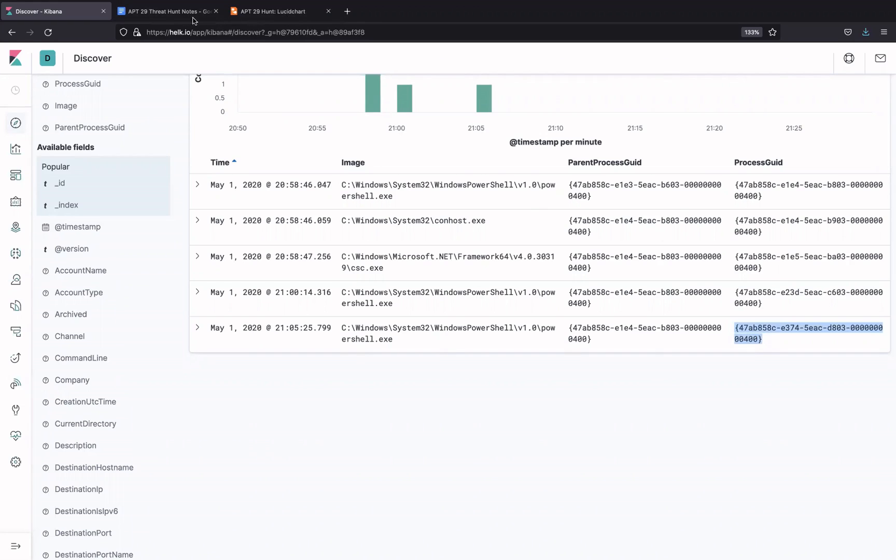
left_click(272, 11)
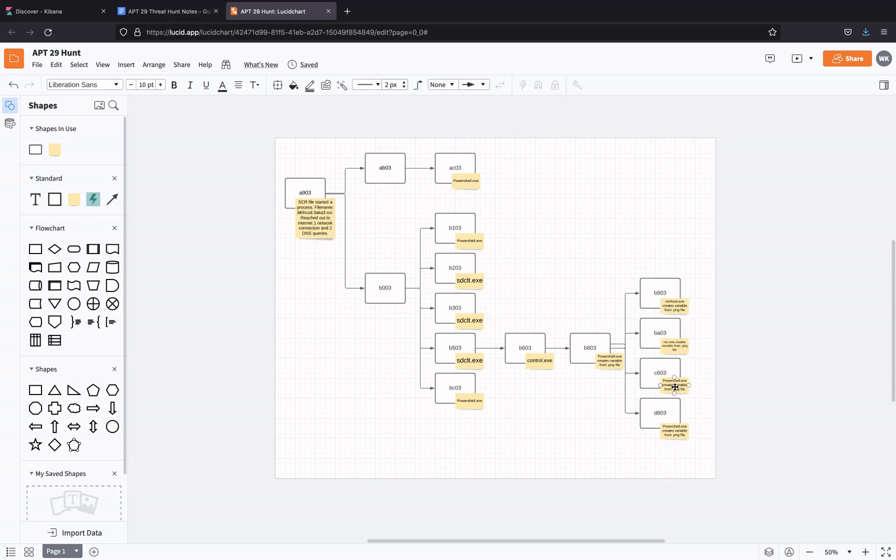
left_click(183, 16)
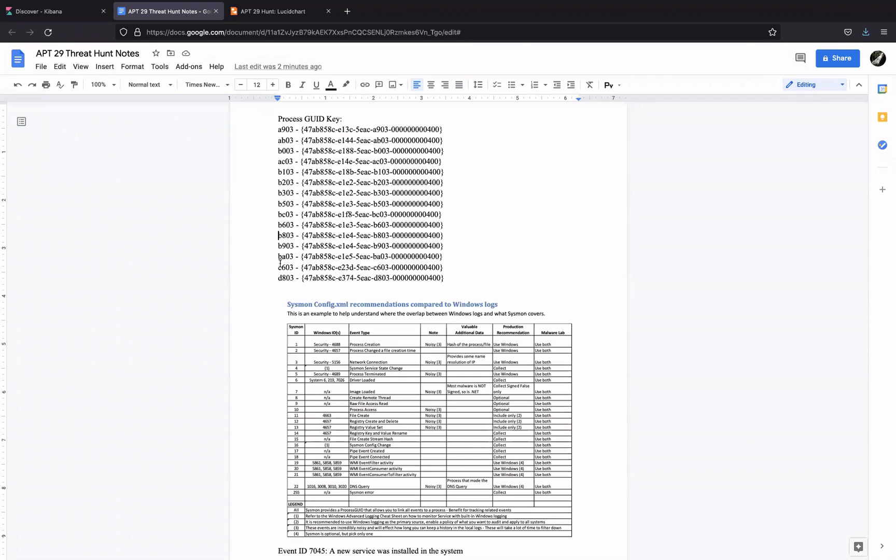
left_click(264, 11)
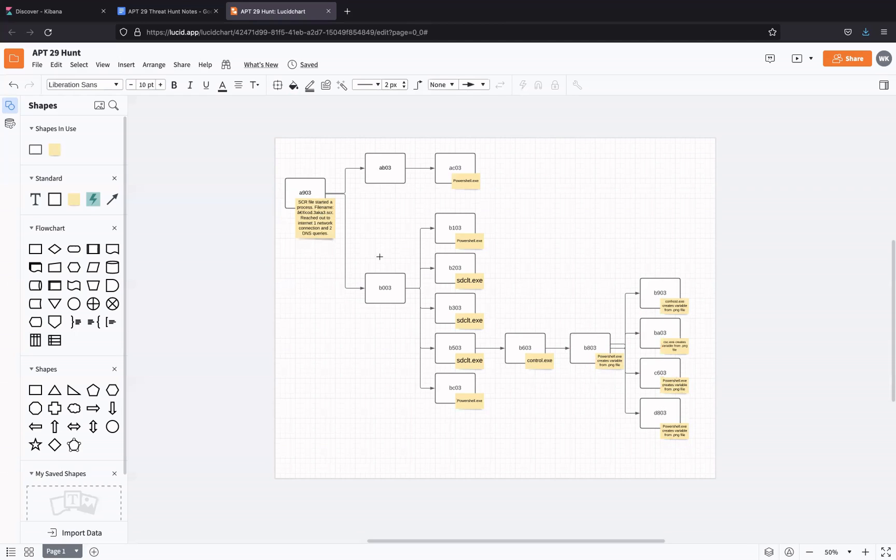
left_click(172, 16)
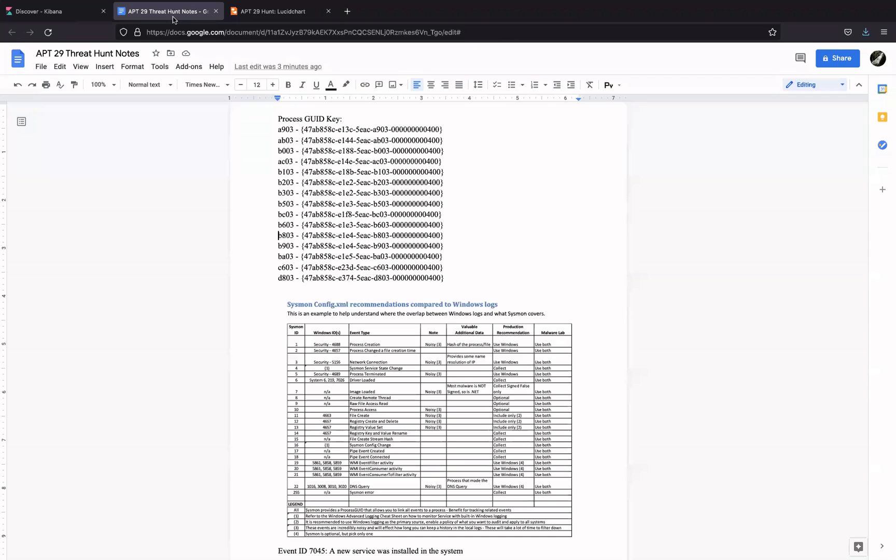
- Switch to Kibana to review the conhost.exe event's details and check the Sysmon event ID table in the notes
left_click(67, 12)
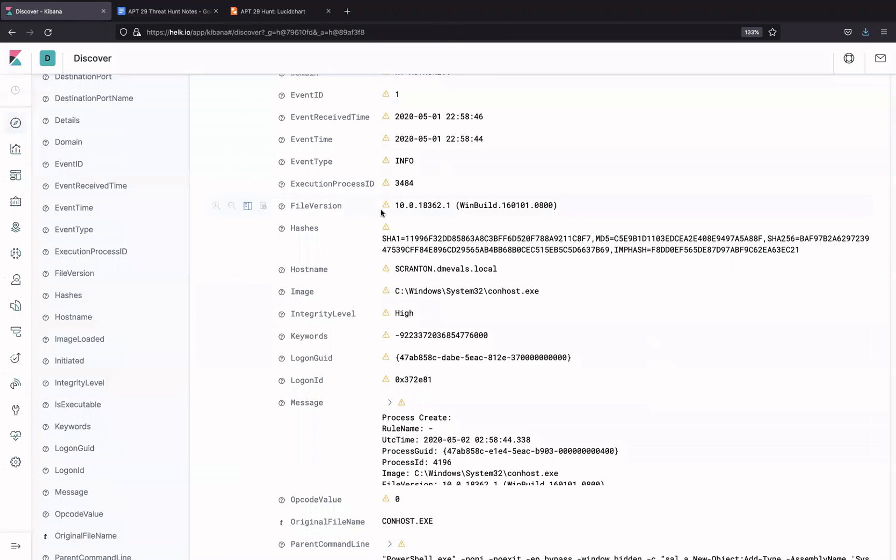
scroll(382, 208, "up", 3)
key("ctrl+Tab")
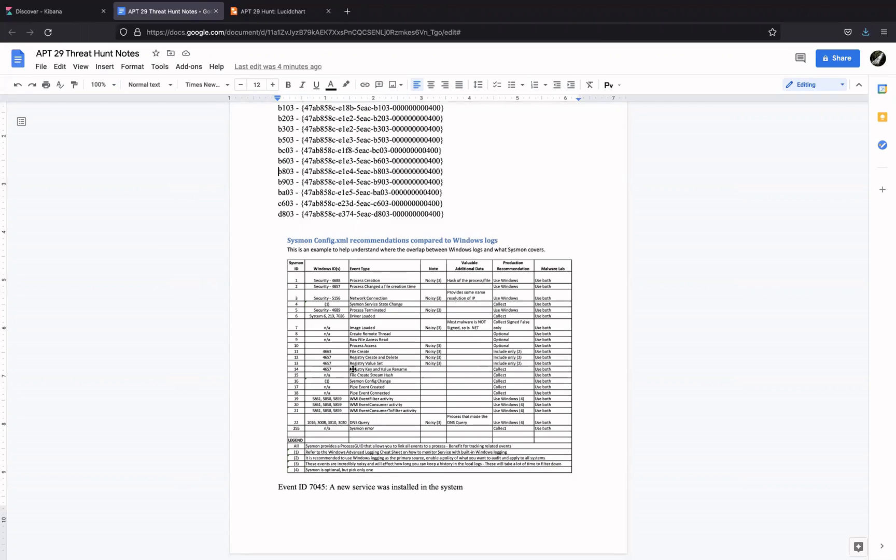
left_click(83, 12)
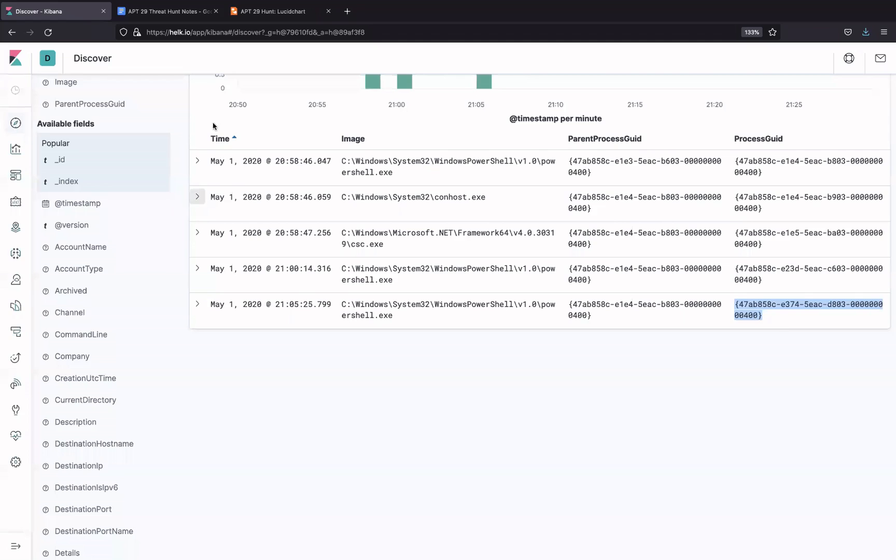
- Replace the search query with a new one for EventID: 12, joined by "and" to the start of a Message condition
scroll(323, 248, "up", 3)
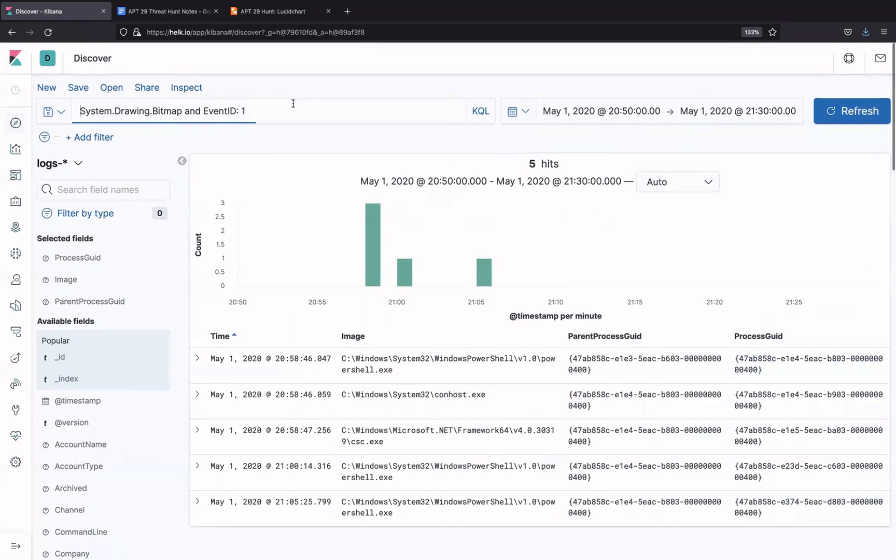
triple_click(293, 107)
key("BackSpace")
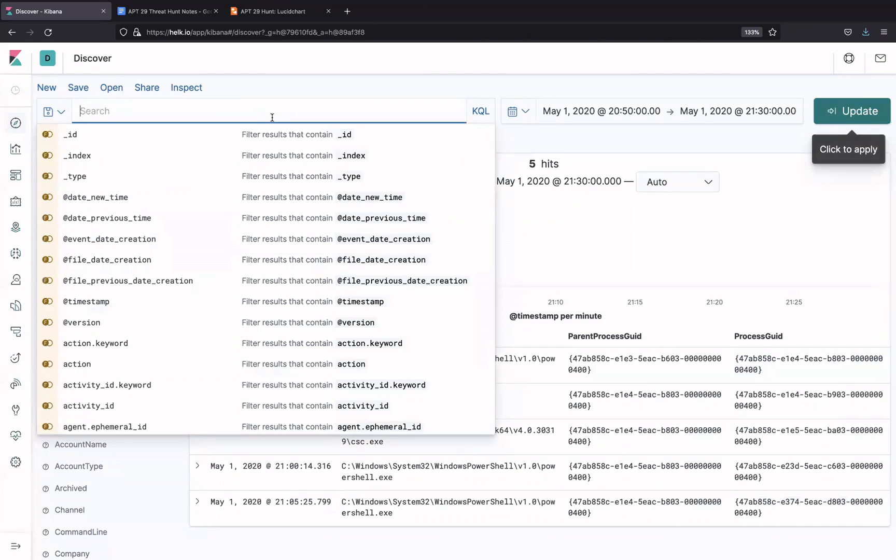
type("EventI")
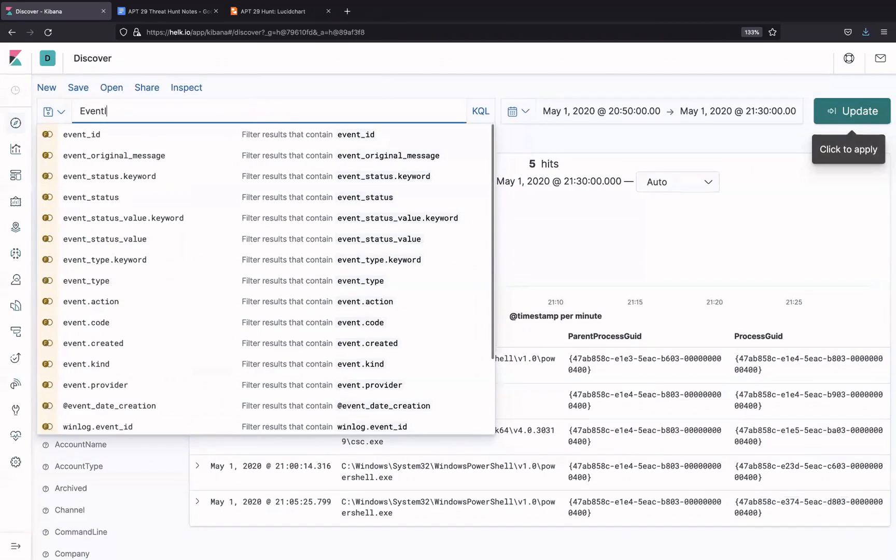
type("D: 12")
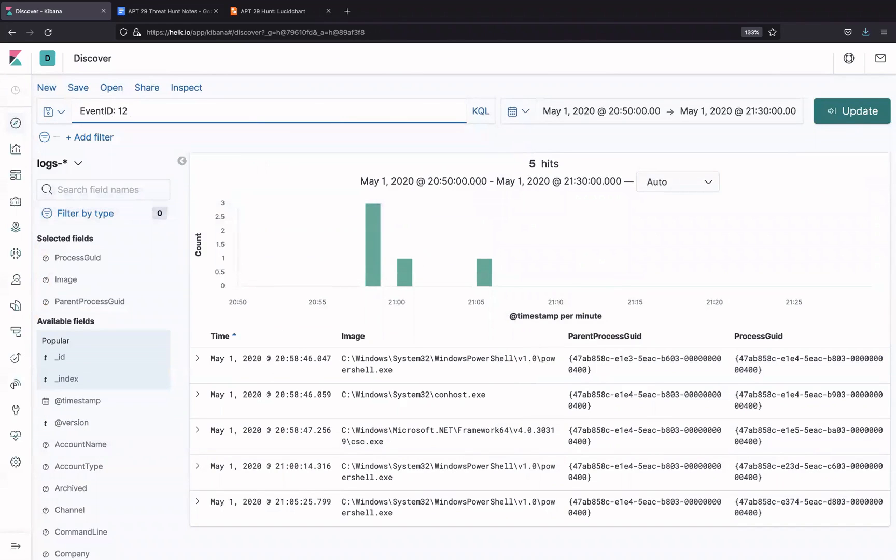
type(" and")
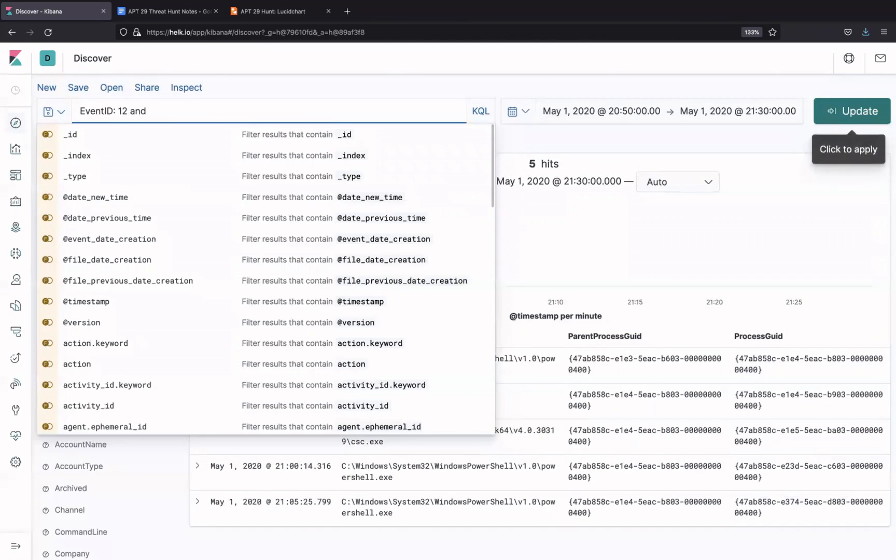
type(" Mess")
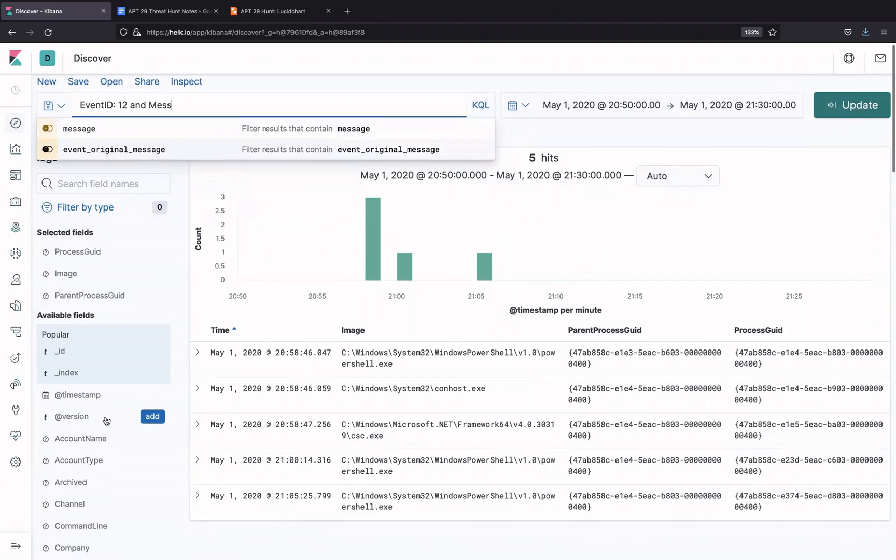
- Check the 20:58:46.047 event's field names, complete the query with Message: "*DeleteKey*" and Image: "*powershell.exe", and run it
scroll(136, 421, "down", 1)
left_click(198, 338)
scroll(266, 454, "down", 10)
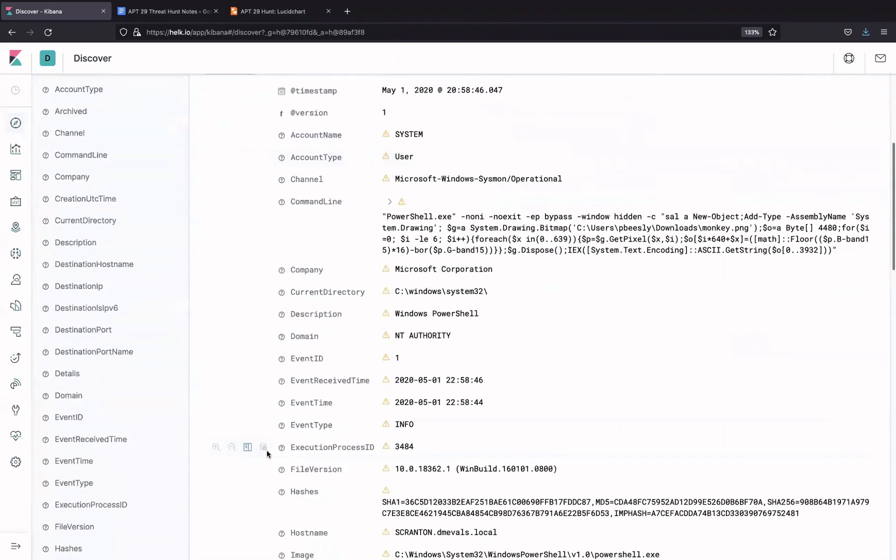
scroll(318, 325, "up", 15)
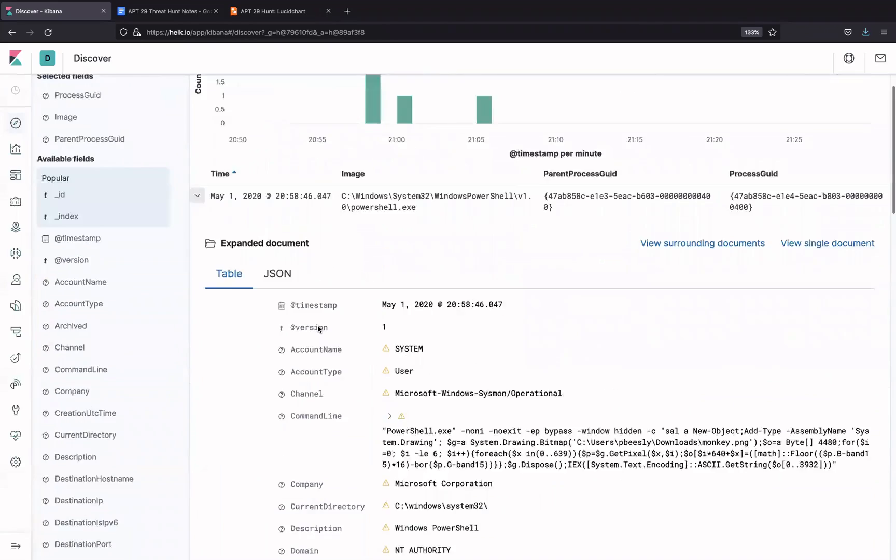
left_click(218, 113)
type("age")
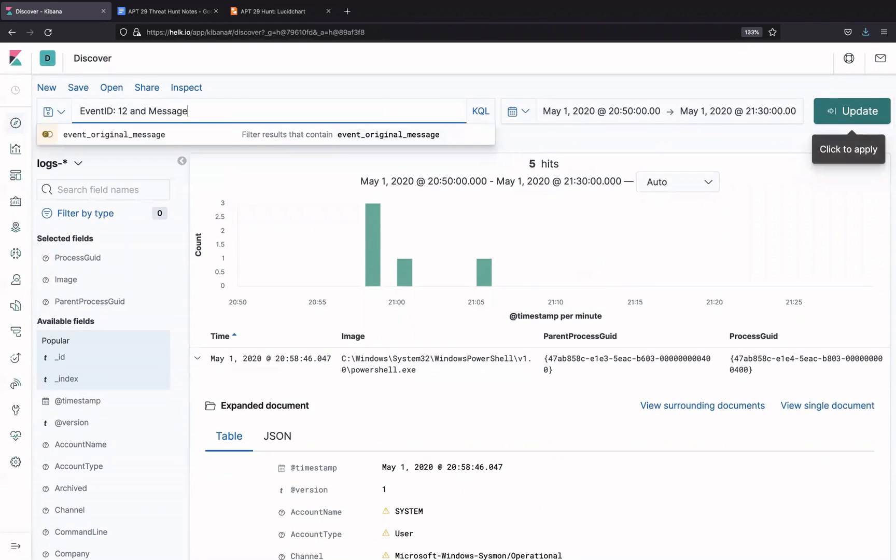
type(": \"")
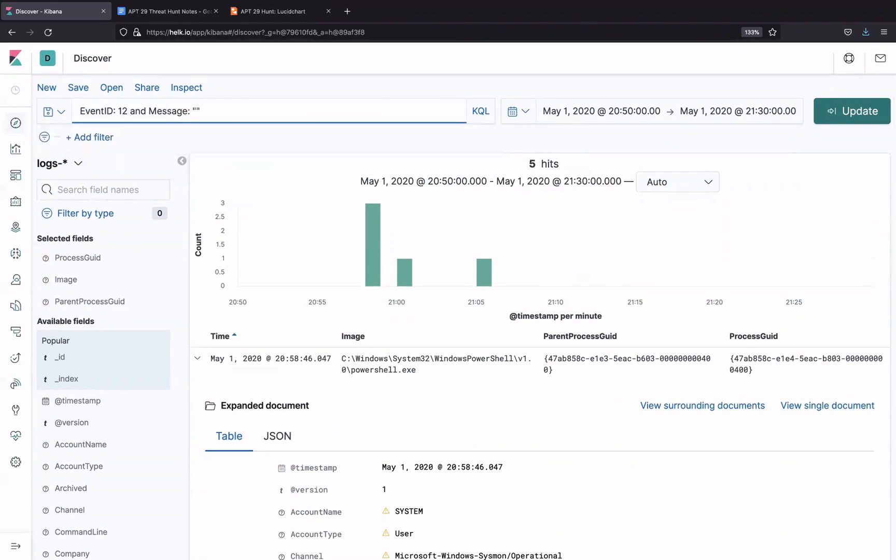
type("*DeleteKey*\" and")
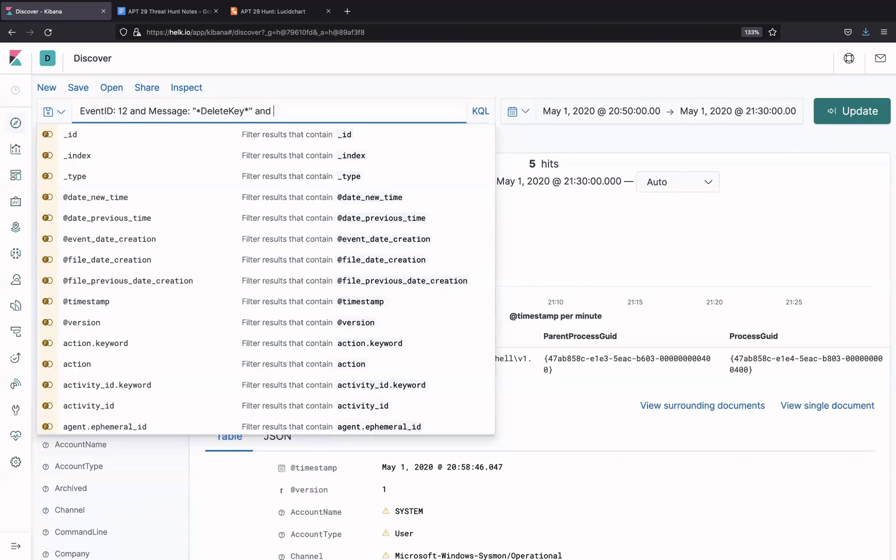
type("Image")
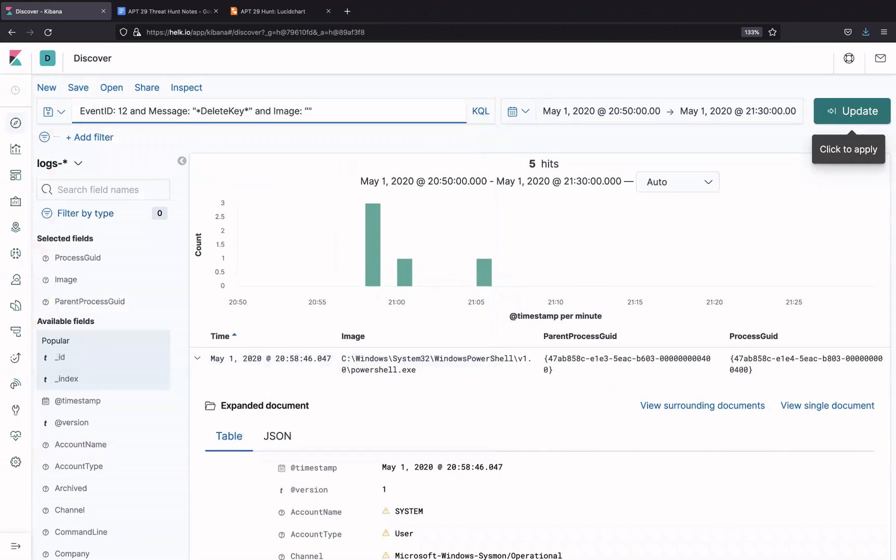
type(": \"*powershell.exe")
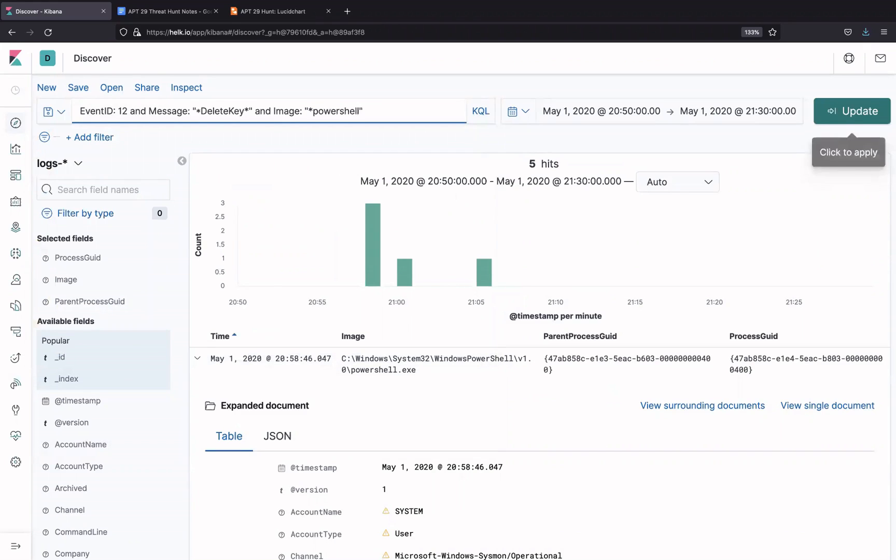
left_click(854, 112)
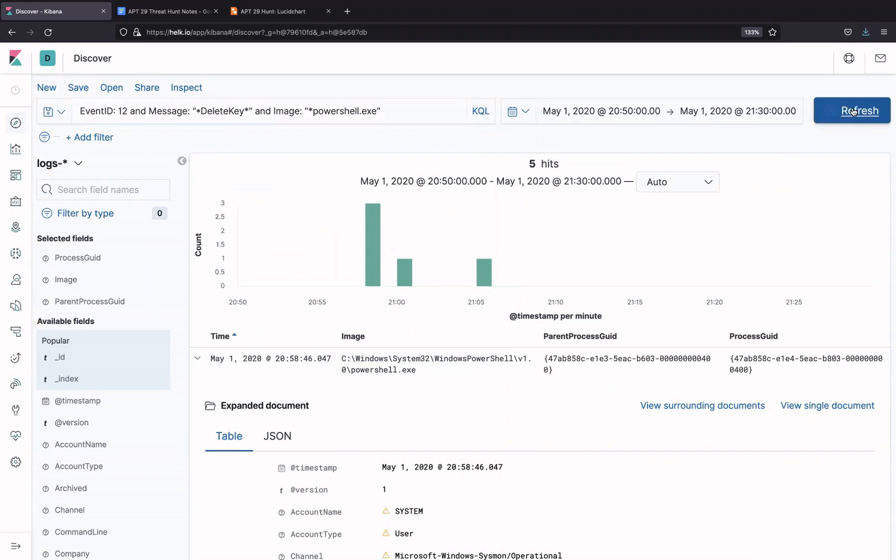
- Remove the ParentProcessGuid column from the results and look up the events' ProcessGuid in the notes' Process GUID Key
scroll(571, 278, "down", 1)
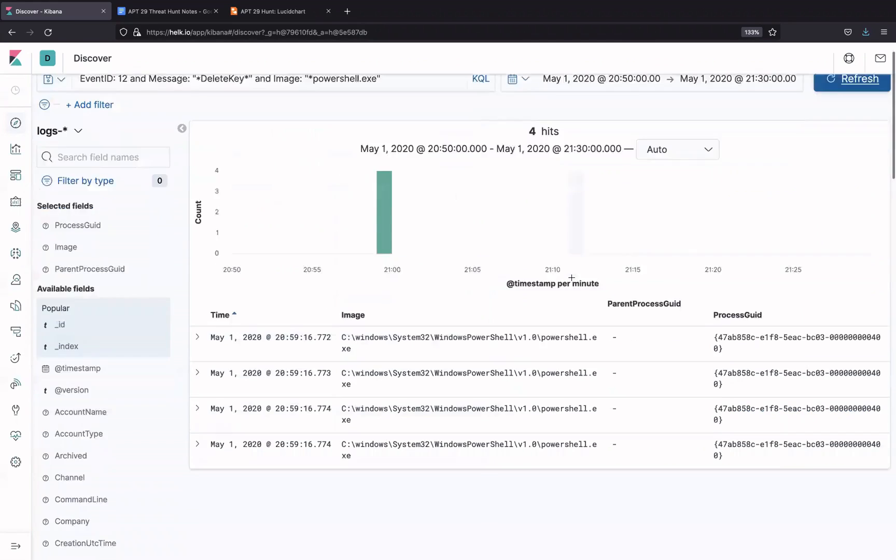
scroll(571, 278, "down", 1)
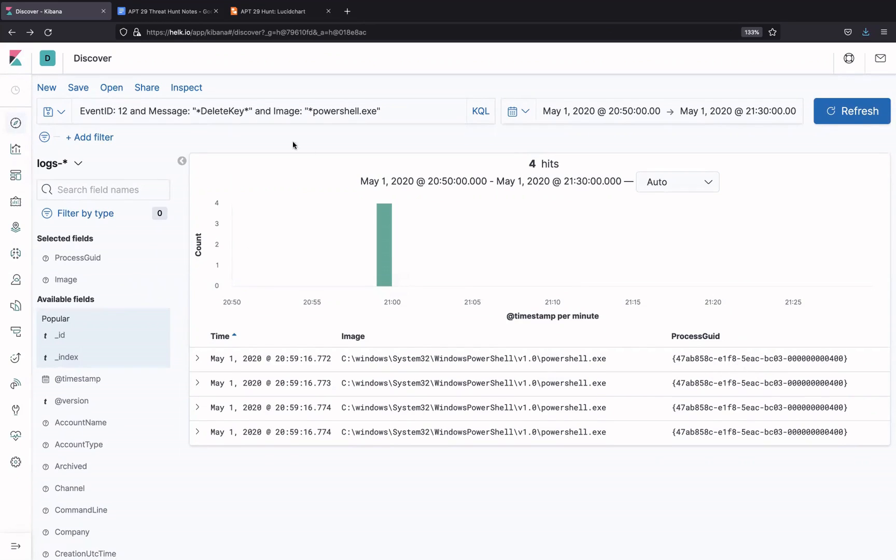
left_click(187, 16)
left_click(501, 206)
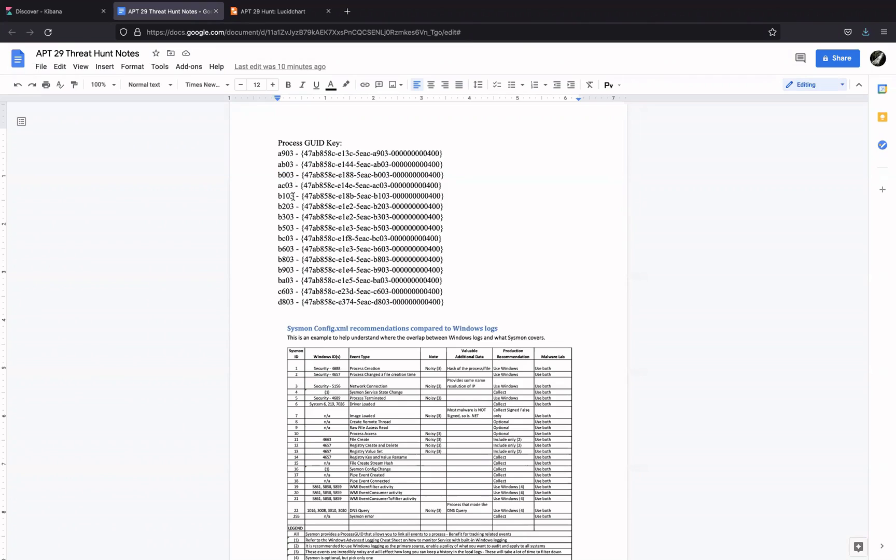
triple_click(409, 240)
- Switch to Lucidchart and append "deletes registry keys" to the Powershell.exe sticky note on the bc03 box
left_click(284, 15)
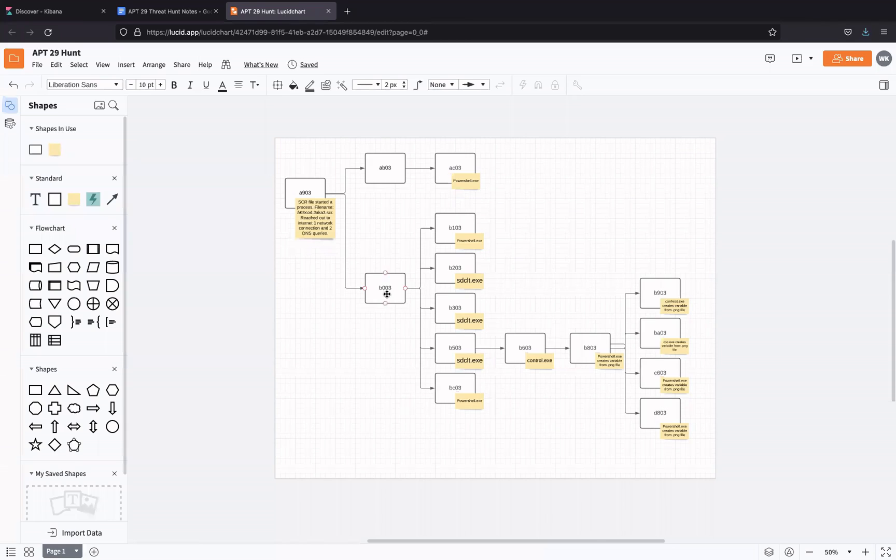
left_click(476, 402)
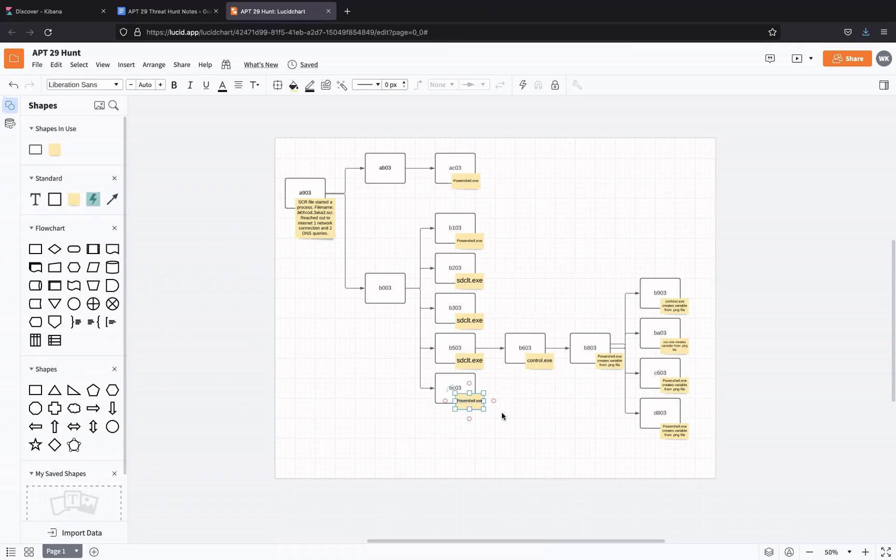
key("Right")
type("deletes registry ke")
left_click(528, 428)
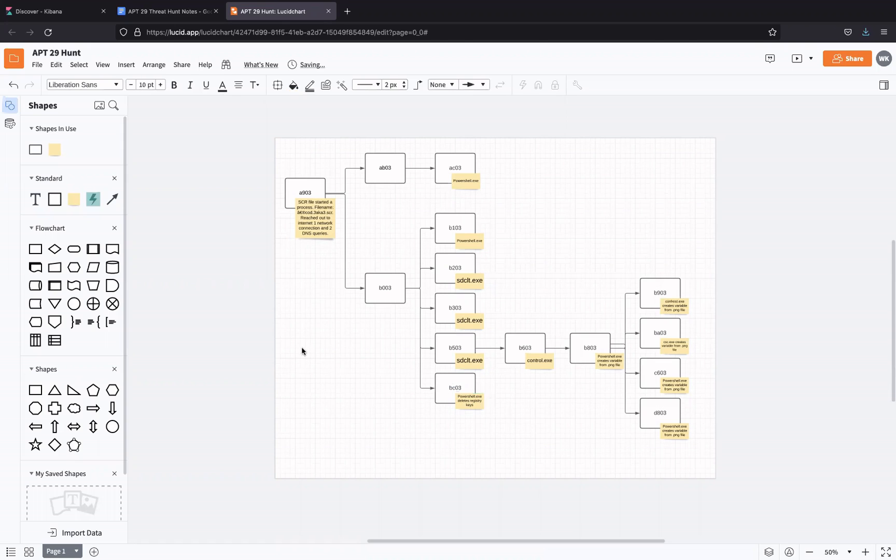
- Return to Kibana and examine the 20:59:16.772 event's Message and TargetObject fields, collapsing the event when done
left_click(47, 11)
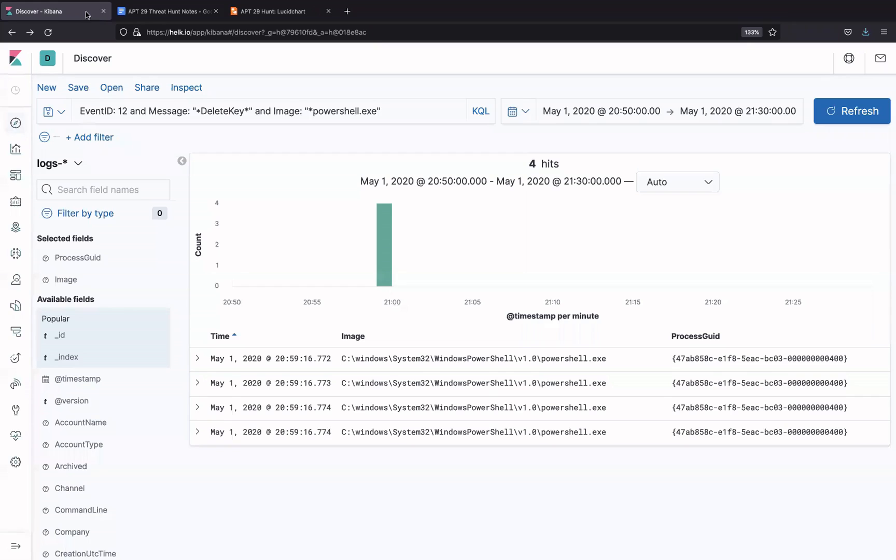
left_click(198, 360)
scroll(357, 447, "down", 10)
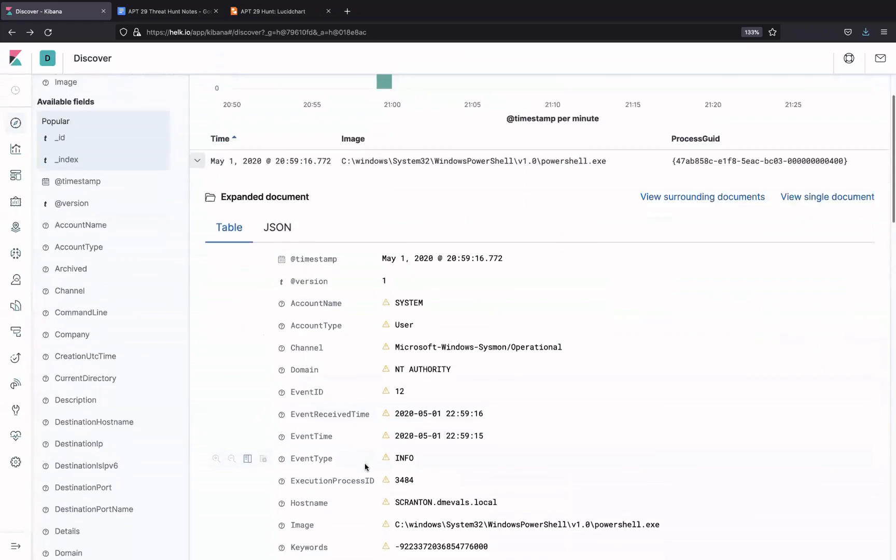
scroll(365, 467, "down", 4)
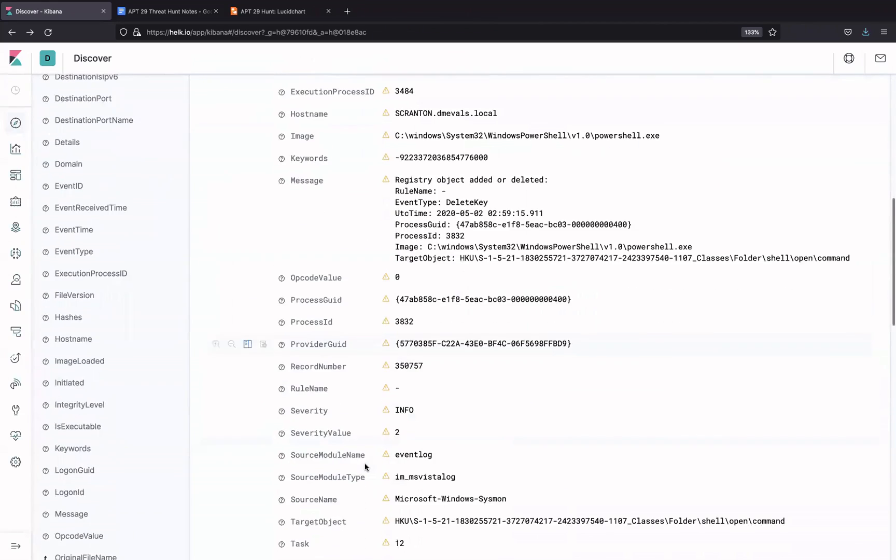
scroll(365, 467, "down", 1)
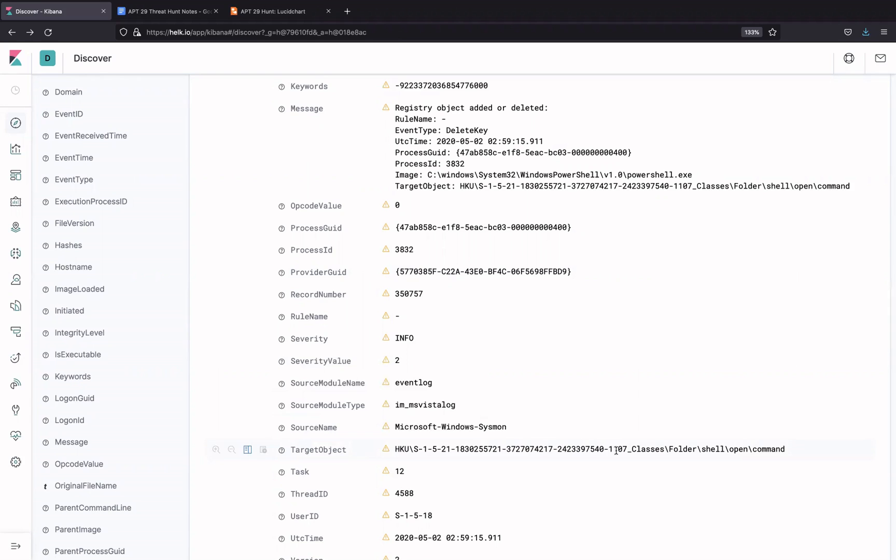
scroll(464, 400, "up", 15)
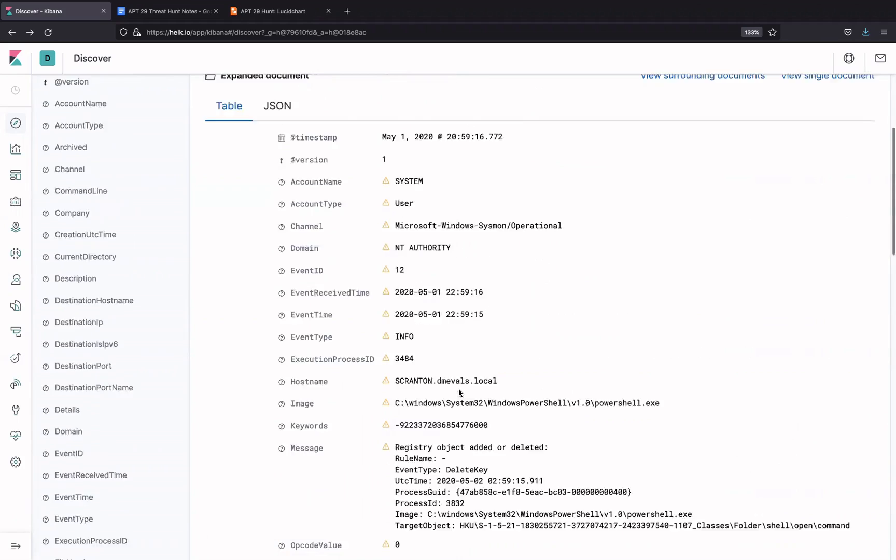
left_click(196, 348)
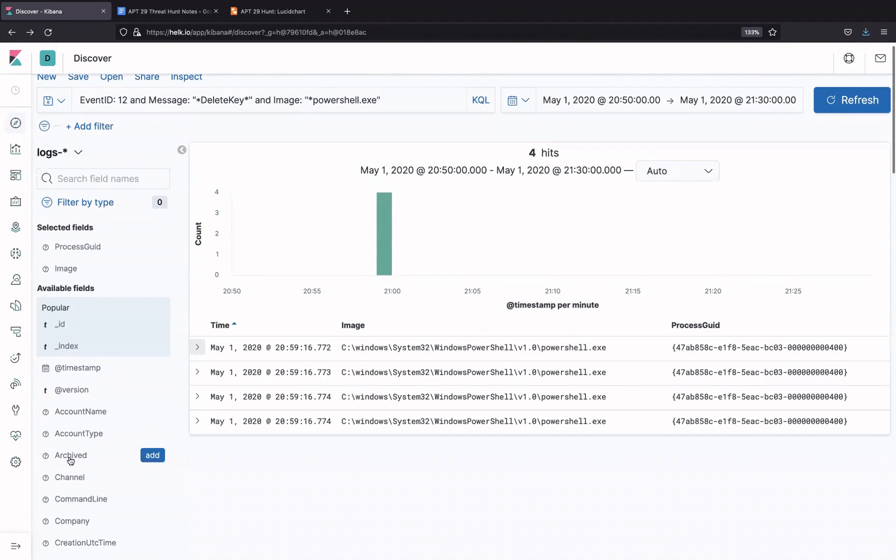
- Add the TargetObject field as a column in the registry deletion results
scroll(70, 462, "down", 20)
scroll(71, 460, "down", 10)
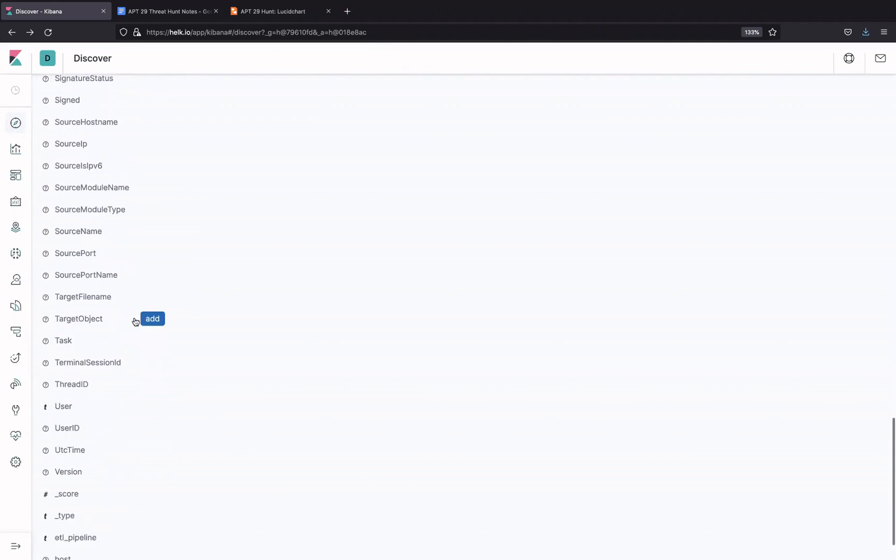
left_click(151, 318)
scroll(124, 231, "up", 20)
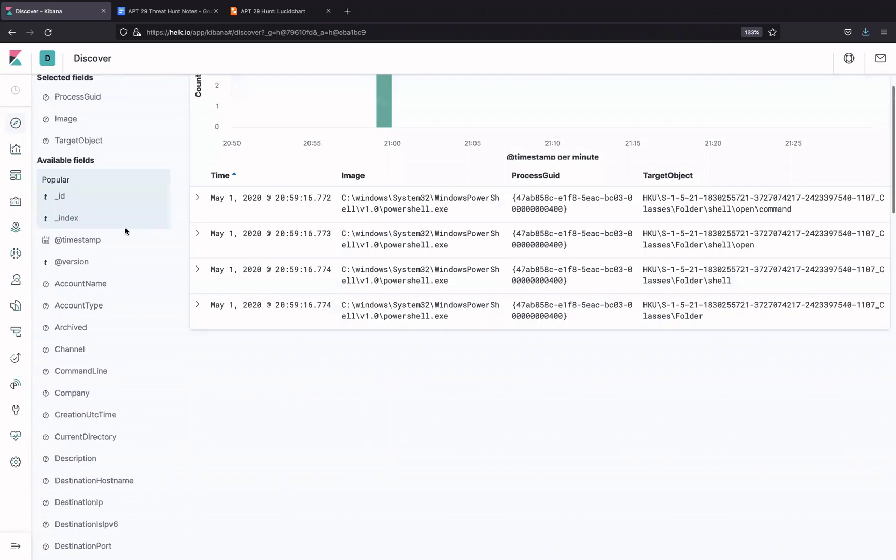
- Examine the registry paths in the TargetObject column, highlighting the full path of the 20:59:16.772 event
scroll(125, 232, "up", 3)
scroll(660, 388, "down", 3)
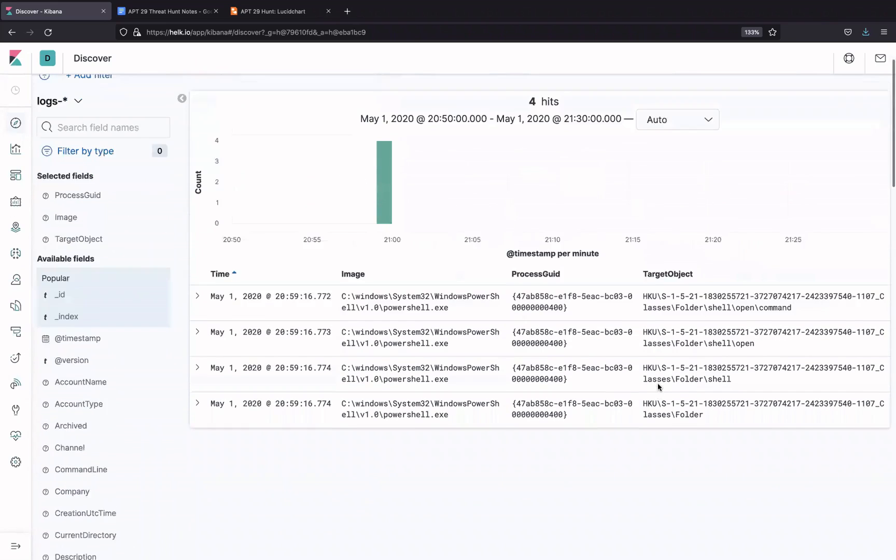
scroll(613, 388, "up", 4)
scroll(613, 389, "down", 1)
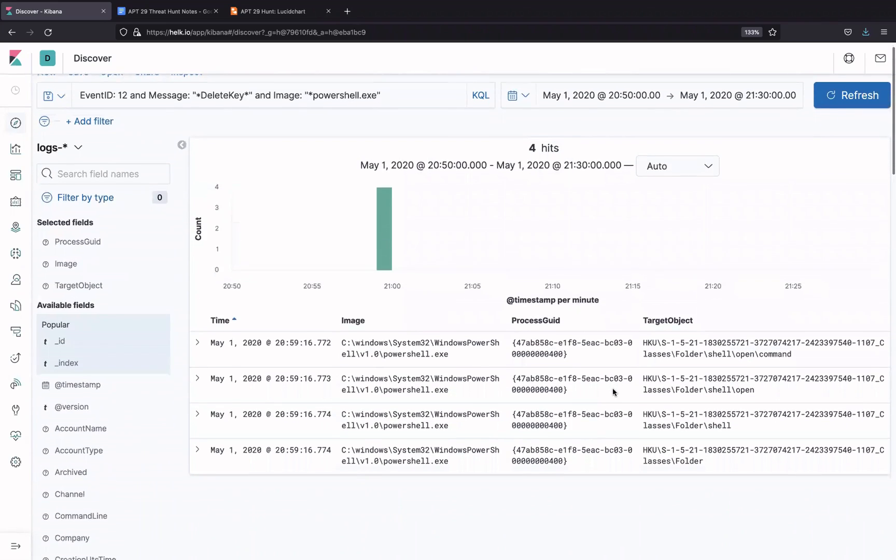
scroll(244, 179, "up", 1)
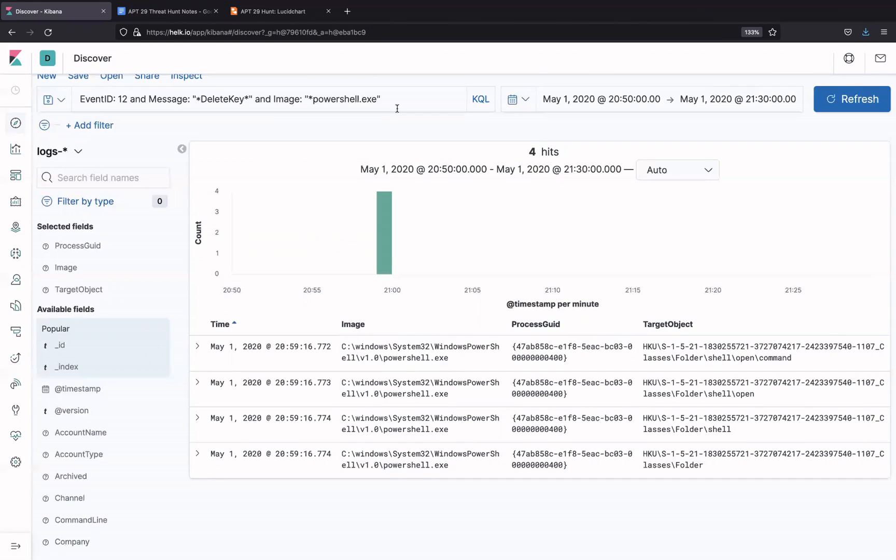
scroll(397, 109, "down", 1)
scroll(397, 109, "up", 2)
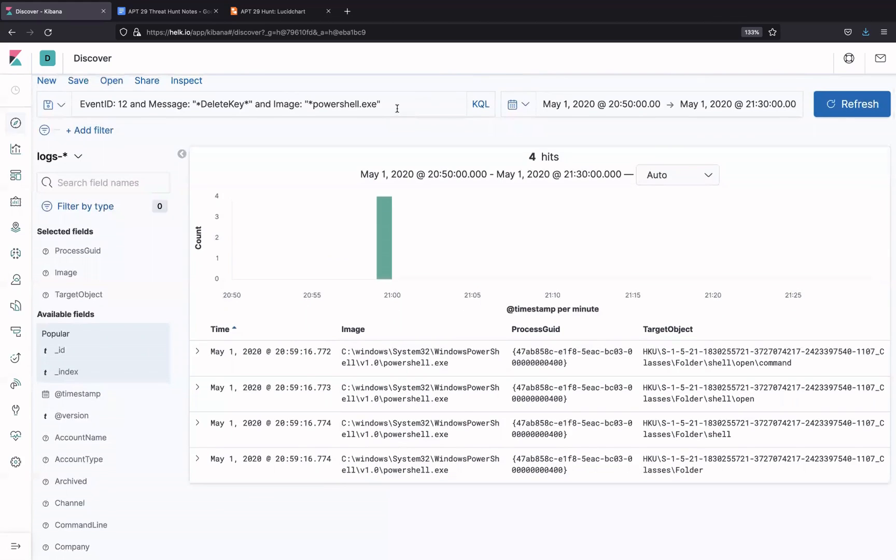
scroll(540, 397, "down", 2)
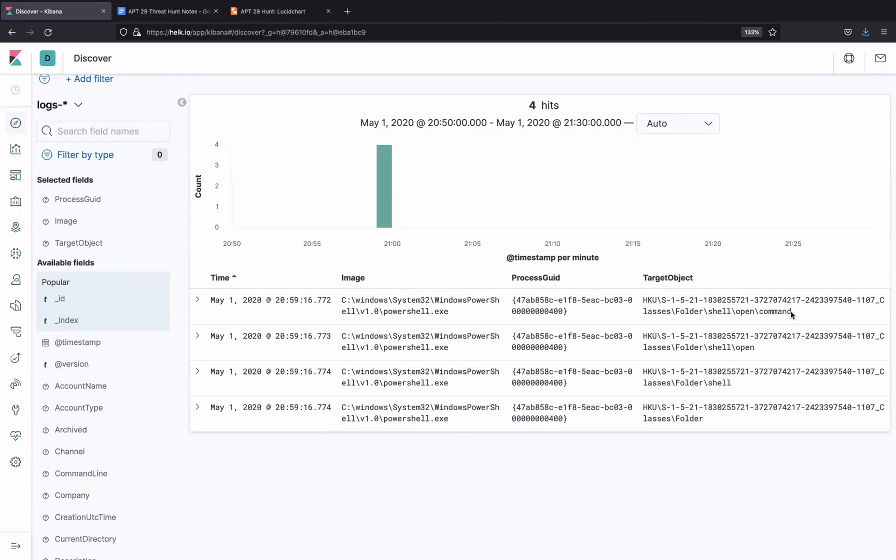
mouse_move(791, 312)
left_mouse_down()
mouse_move(660, 296)
mouse_move(794, 314)
left_mouse_up()
left_click(662, 297)
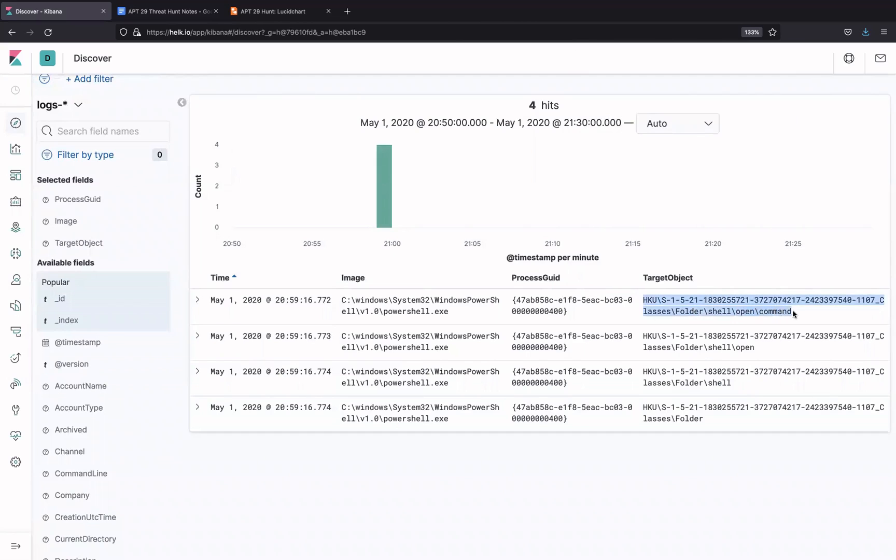
scroll(694, 308, "up", 2)
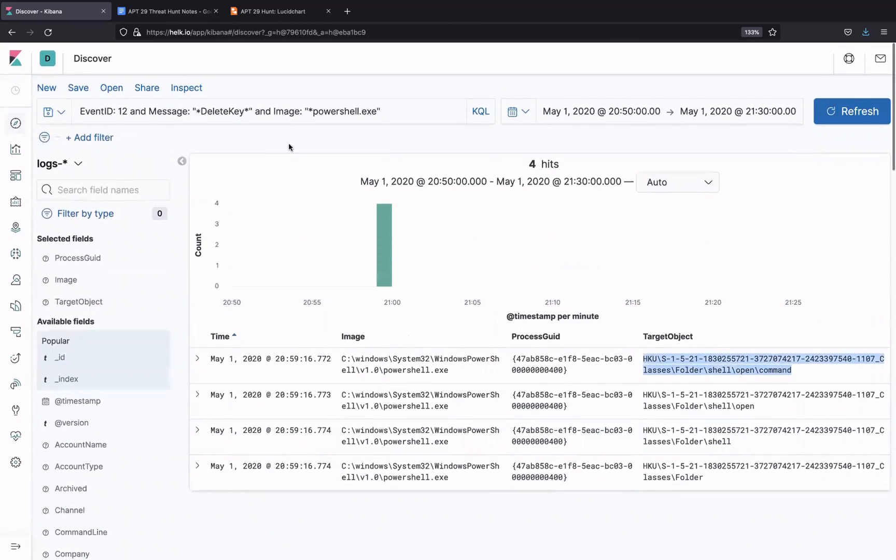
triple_click(286, 113)
type("Targ")
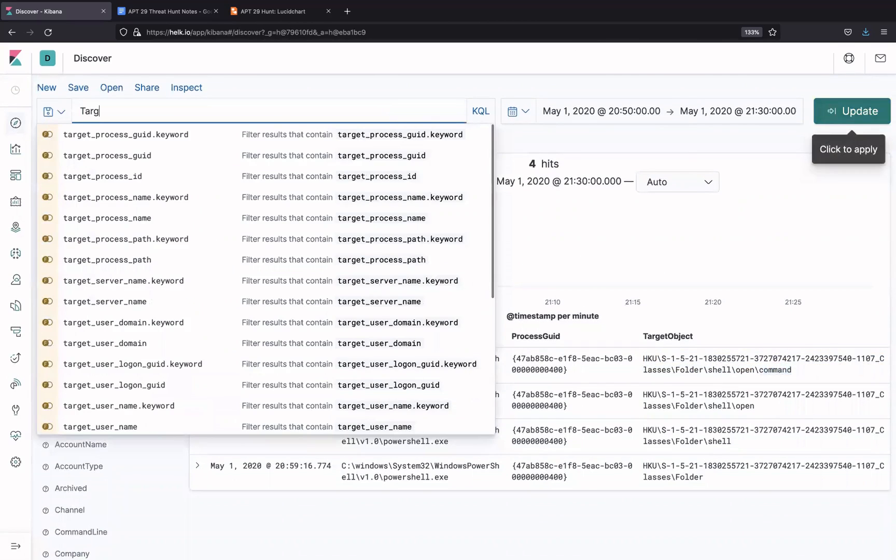
type("etObject: \"")
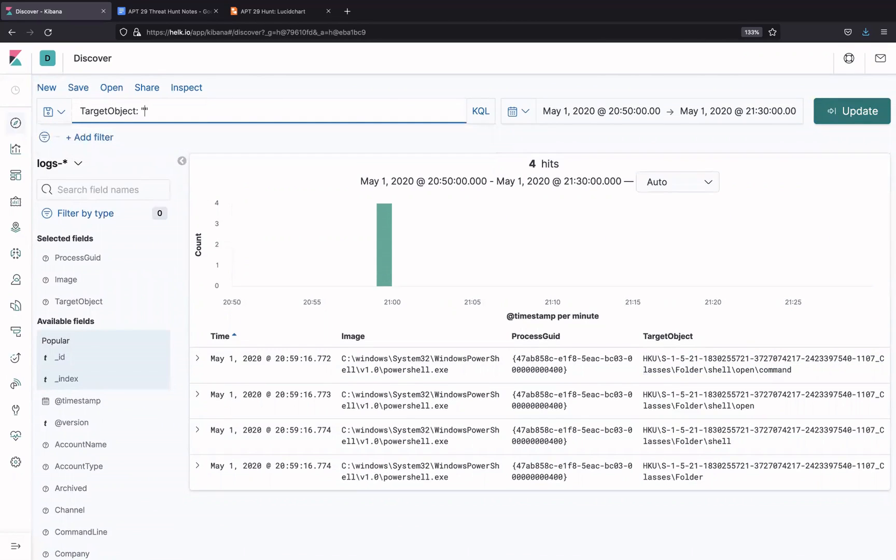
key("ctrl+v")
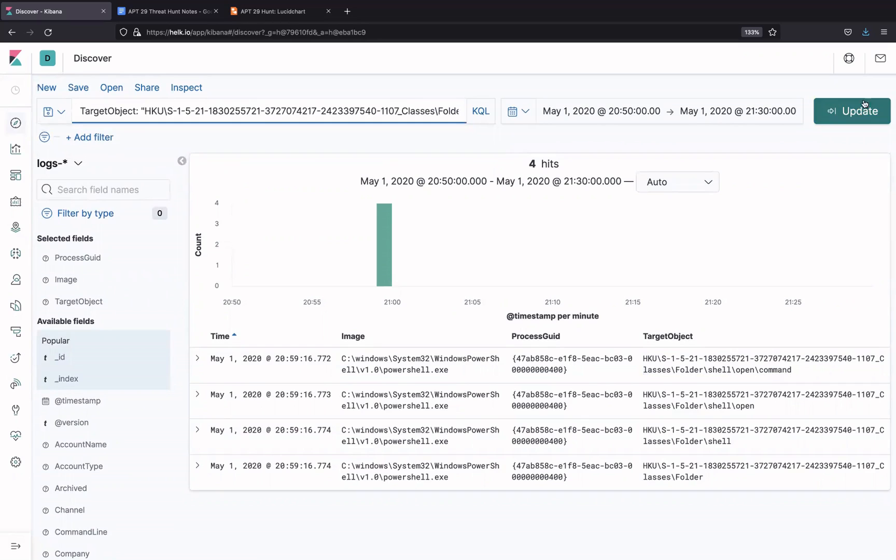
left_click(866, 113)
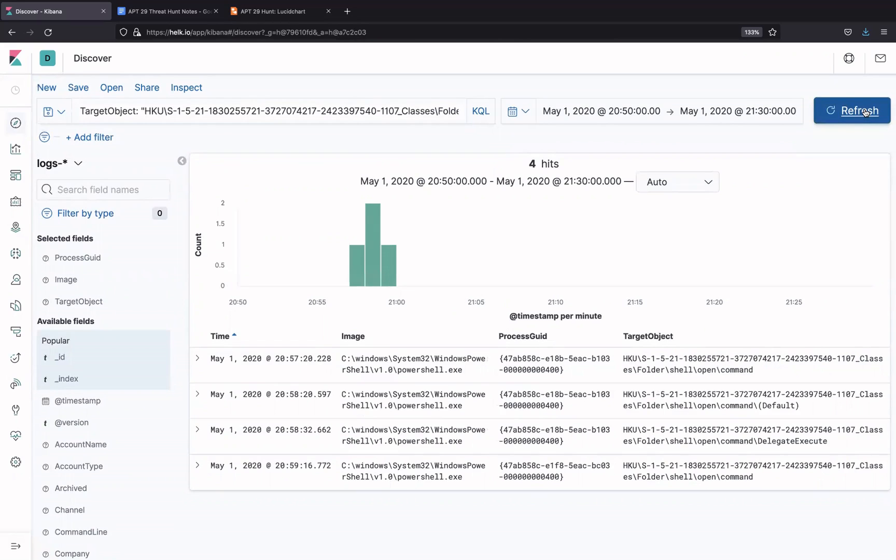
- Compare the ProcessGuid values of the registry path results with the GUID key in the notes and the Lucidchart diagram, returning to Kibana
scroll(728, 280, "down", 1)
scroll(729, 280, "down", 3)
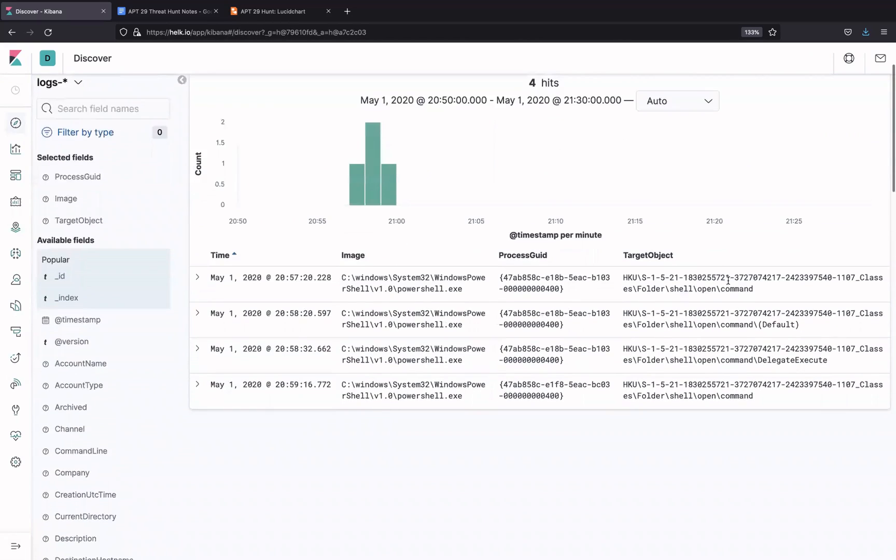
scroll(616, 303, "down", 1)
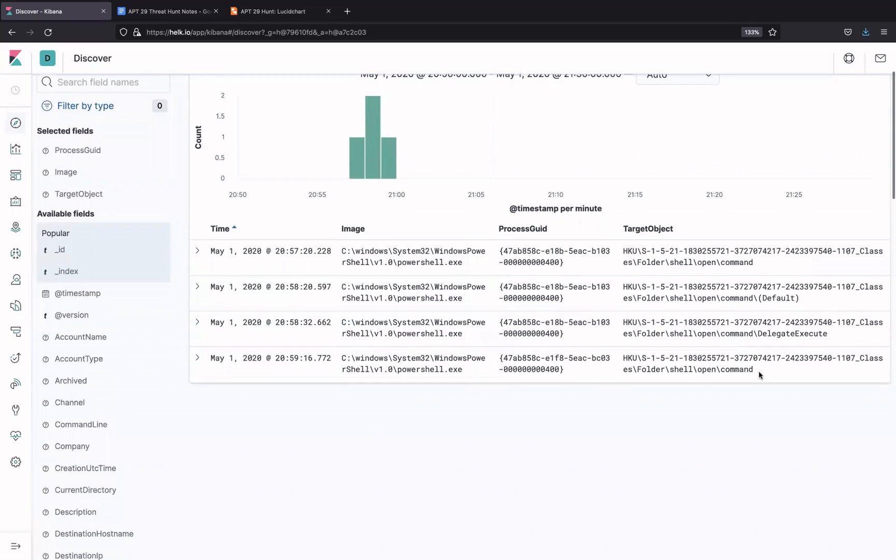
scroll(538, 323, "up", 1)
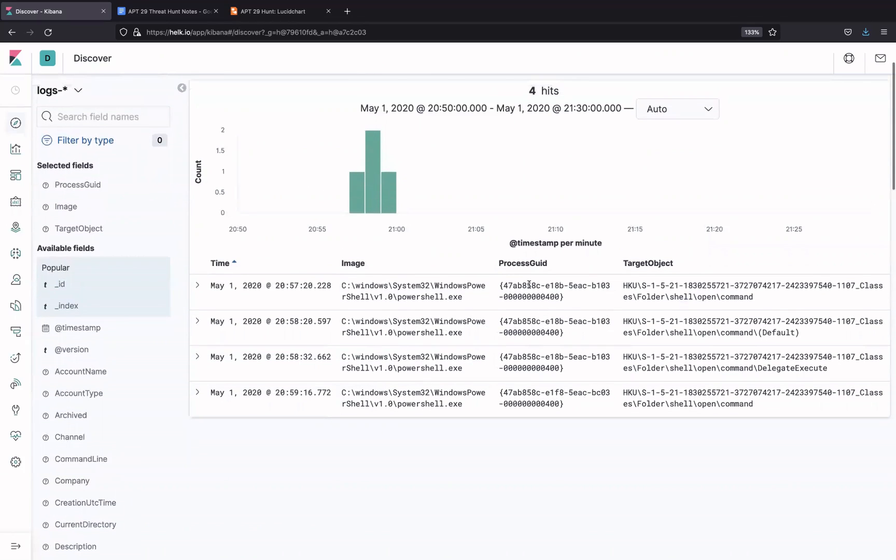
left_click(186, 14)
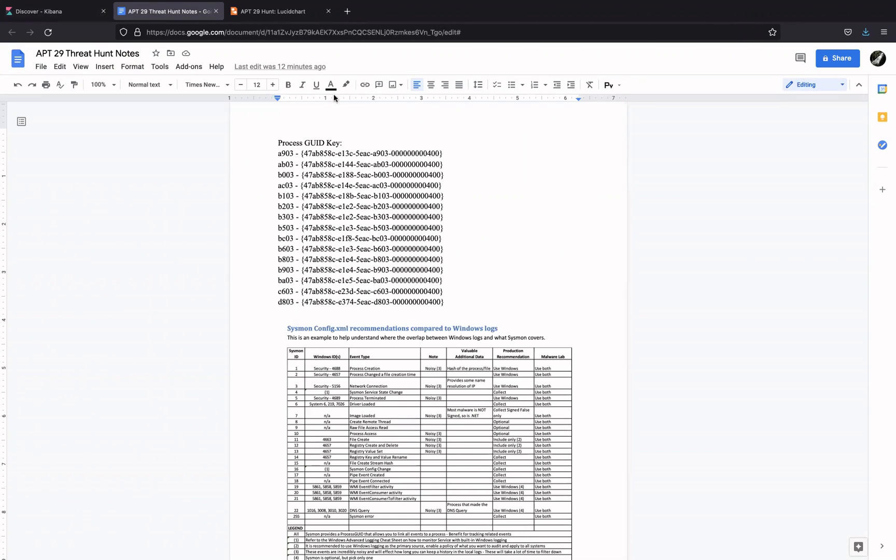
left_click(277, 11)
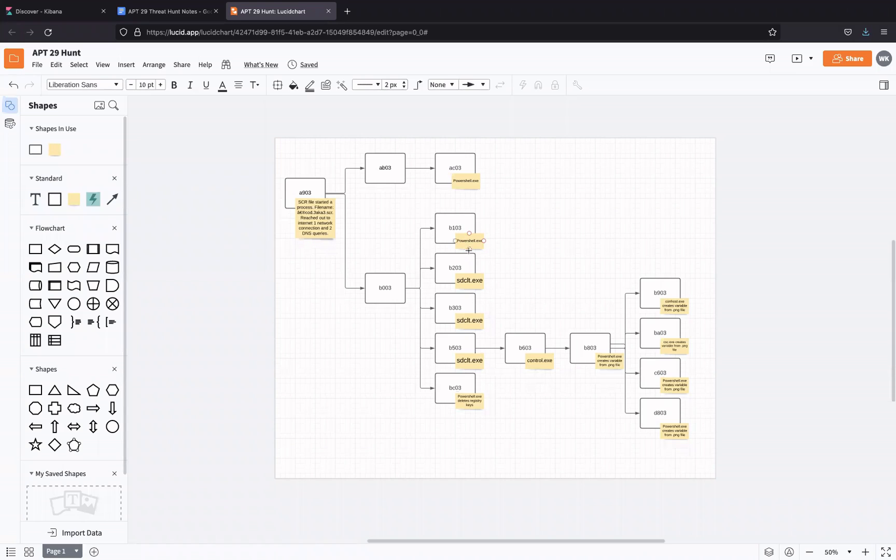
left_click(58, 12)
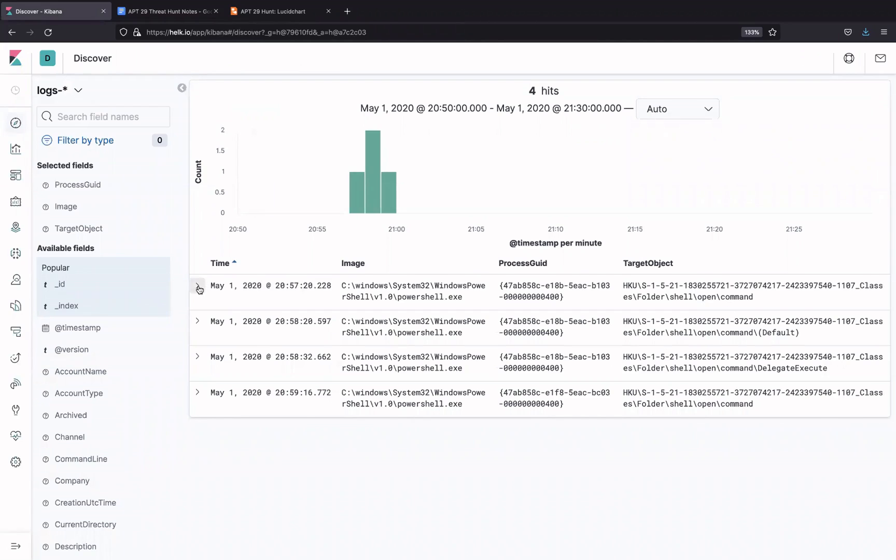
- Expand the 20:57:20.228 event and examine the EventType, ProcessGuid and TargetObject in its Message field
left_click(198, 285)
left_click(198, 286)
left_click(197, 285)
scroll(322, 424, "down", 10)
scroll(322, 424, "down", 4)
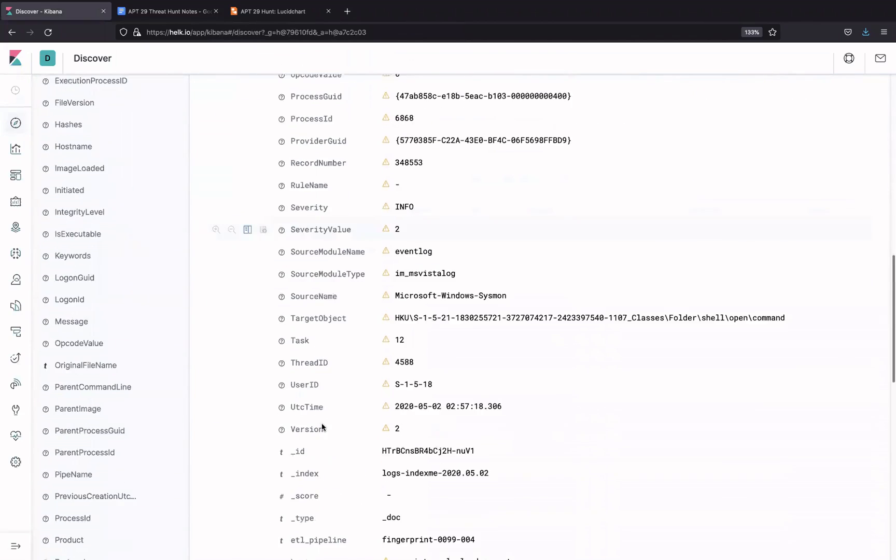
scroll(322, 425, "up", 7)
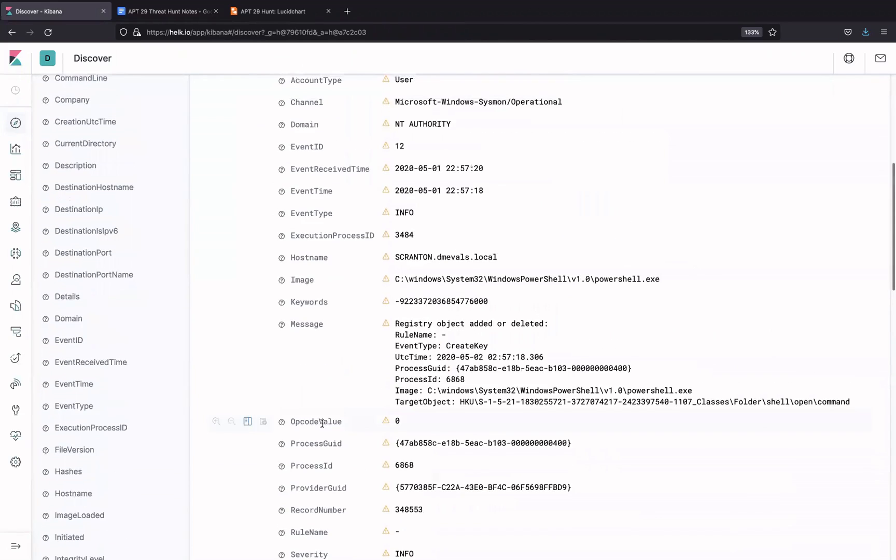
scroll(322, 427, "up", 2)
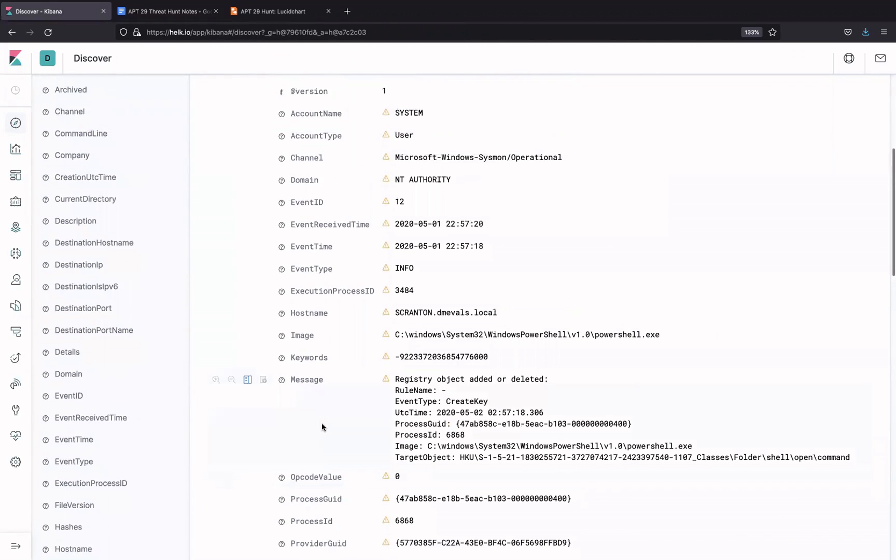
scroll(322, 427, "down", 10)
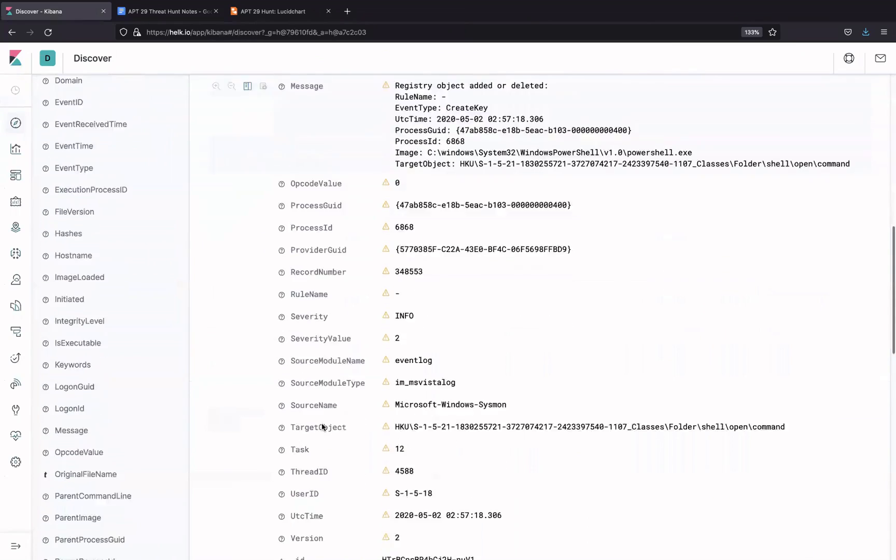
scroll(322, 427, "up", 12)
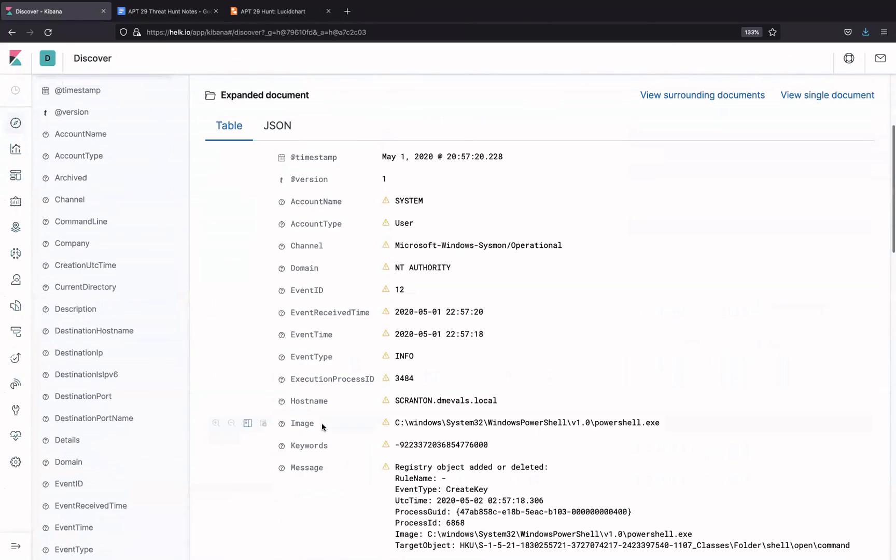
scroll(322, 428, "down", 5)
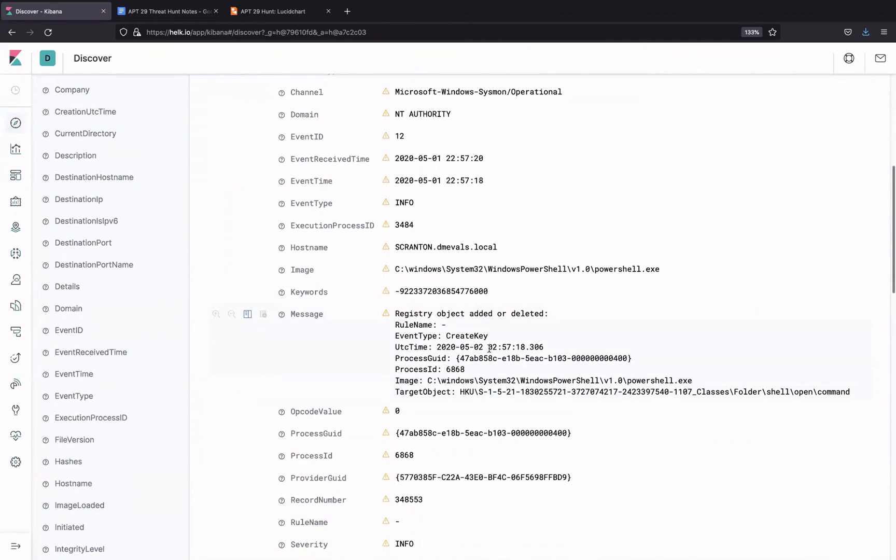
scroll(450, 377, "up", 1)
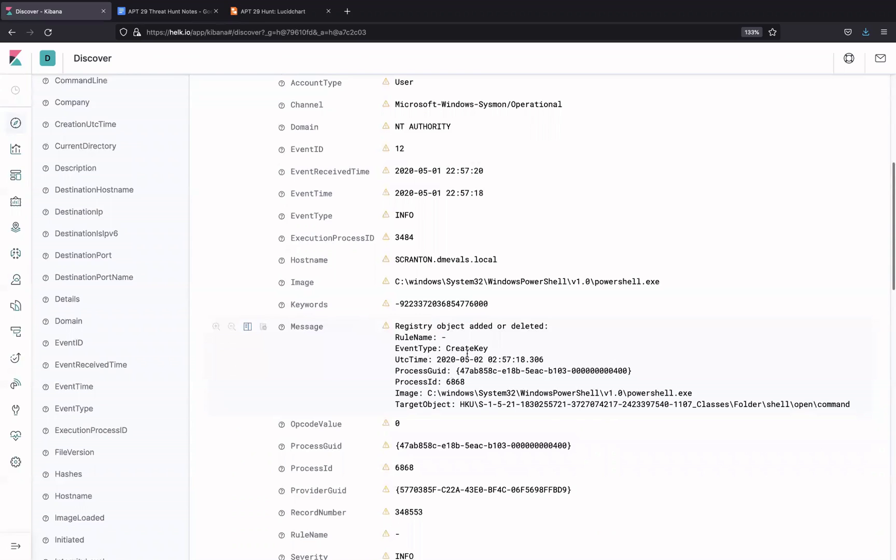
- Examine the expanded 20:58:32.662 event's Details and TargetObject fields, collapsing the event when done
scroll(623, 397, "down", 15)
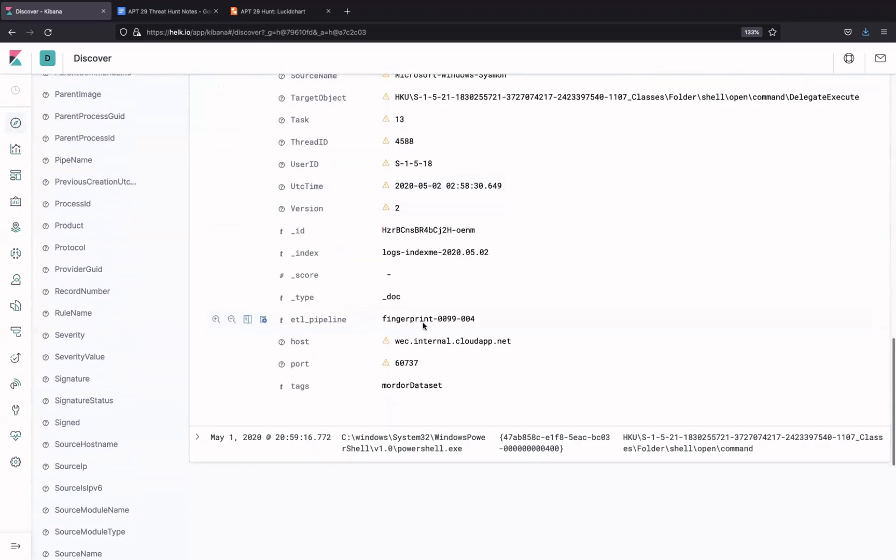
scroll(423, 326, "up", 15)
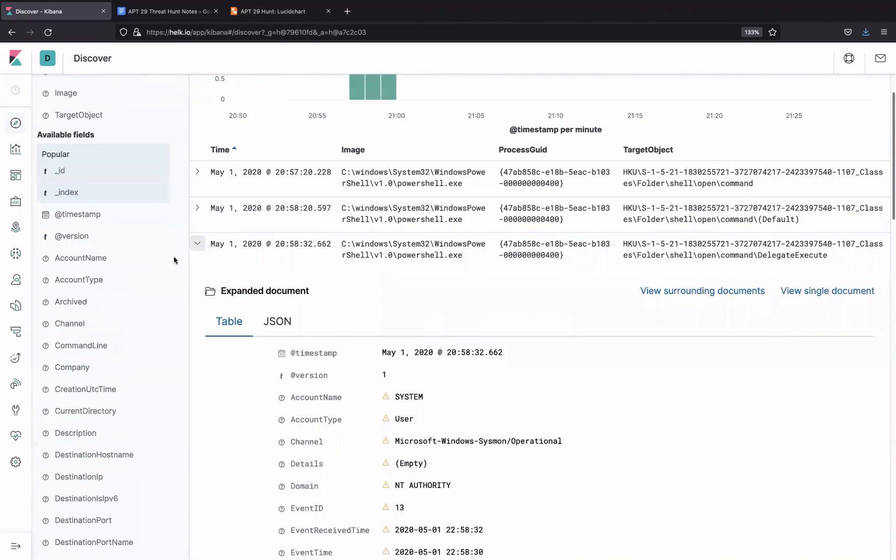
left_click(195, 249)
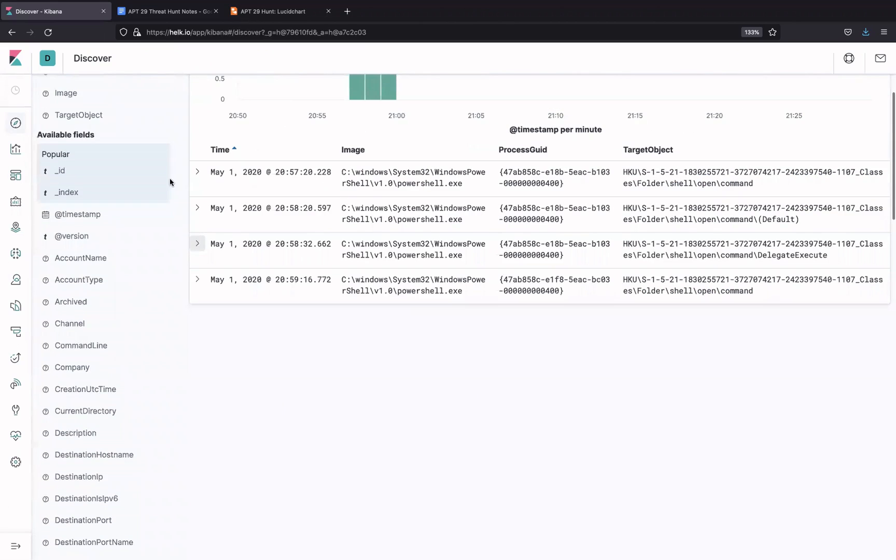
- Reopen the 20:57:20.228 event to recheck its Message field, collapse it, and switch to the Lucidchart diagram
left_click(196, 172)
scroll(459, 381, "down", 5)
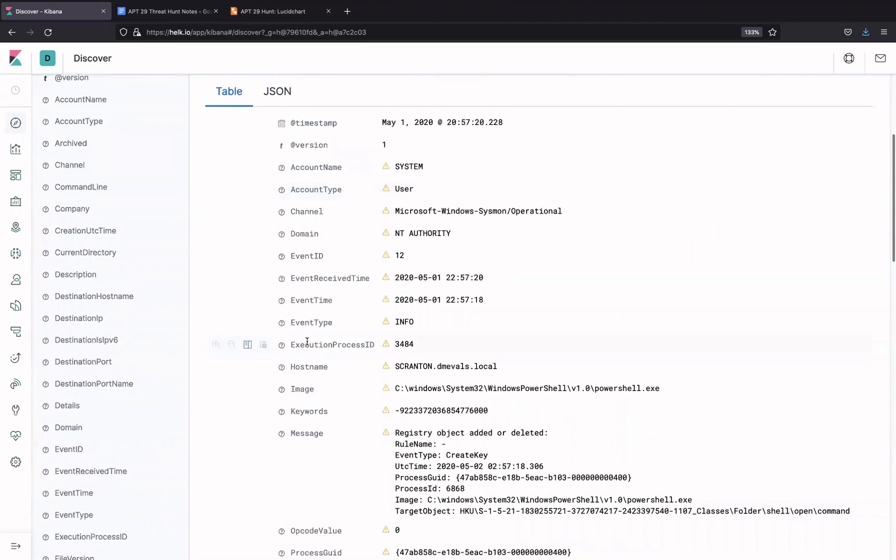
scroll(449, 287, "down", 1)
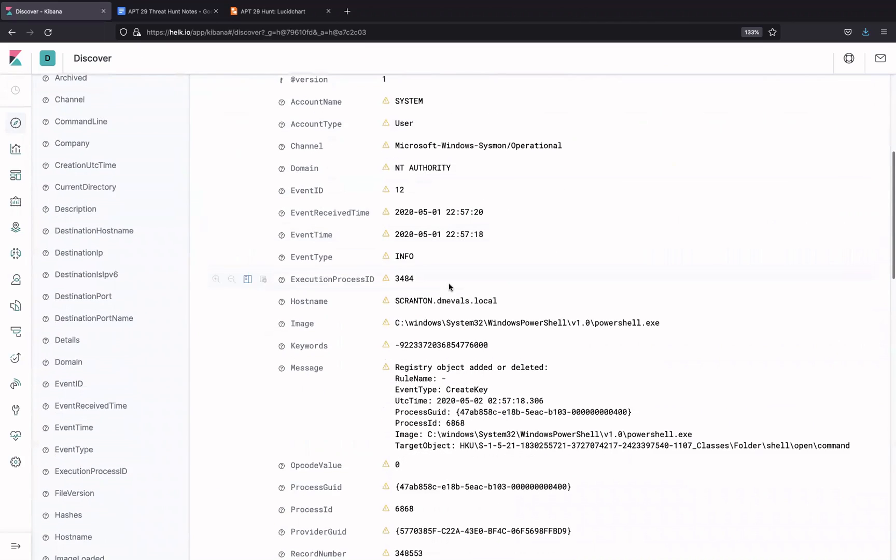
scroll(449, 287, "up", 1)
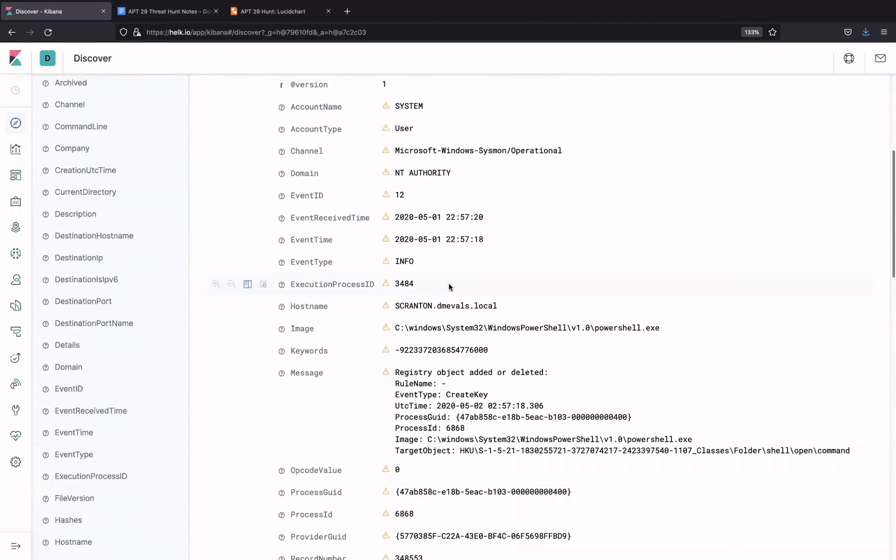
scroll(449, 287, "up", 3)
scroll(449, 287, "down", 4)
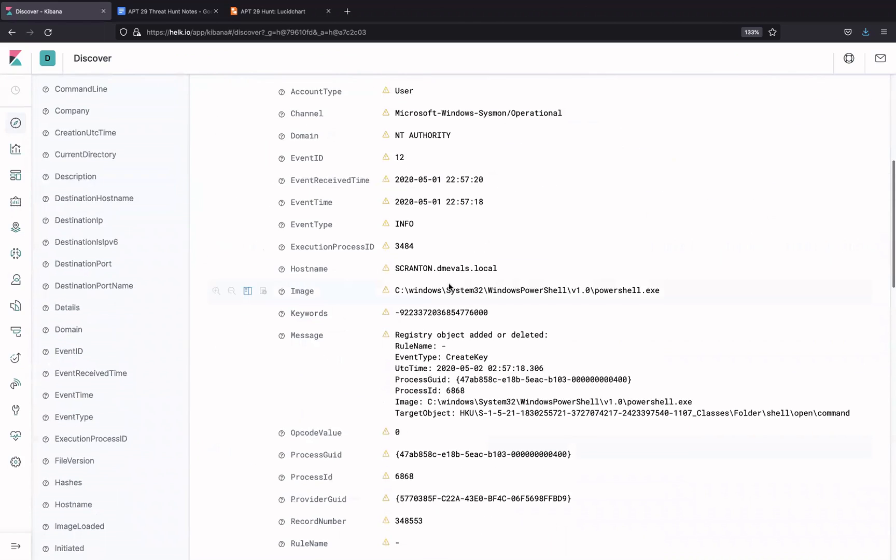
scroll(449, 286, "up", 5)
left_click(197, 155)
scroll(326, 332, "down", 2)
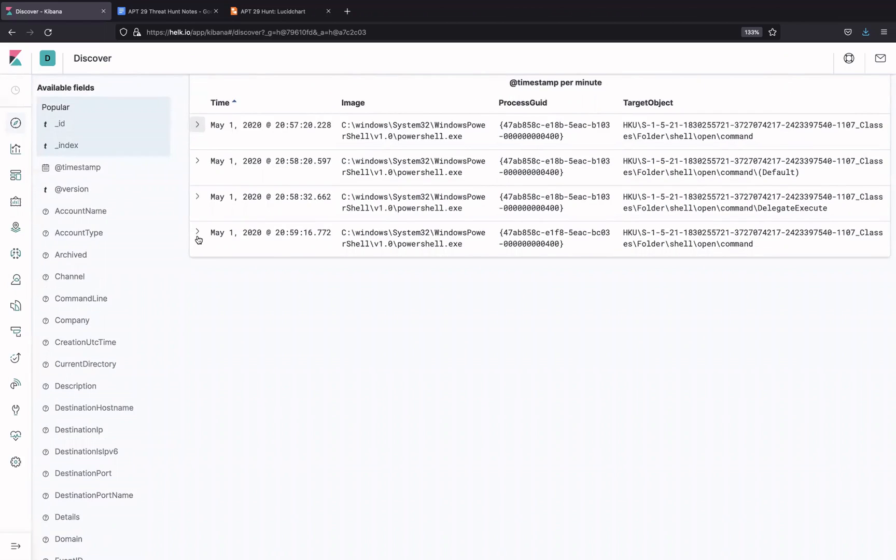
left_click(278, 8)
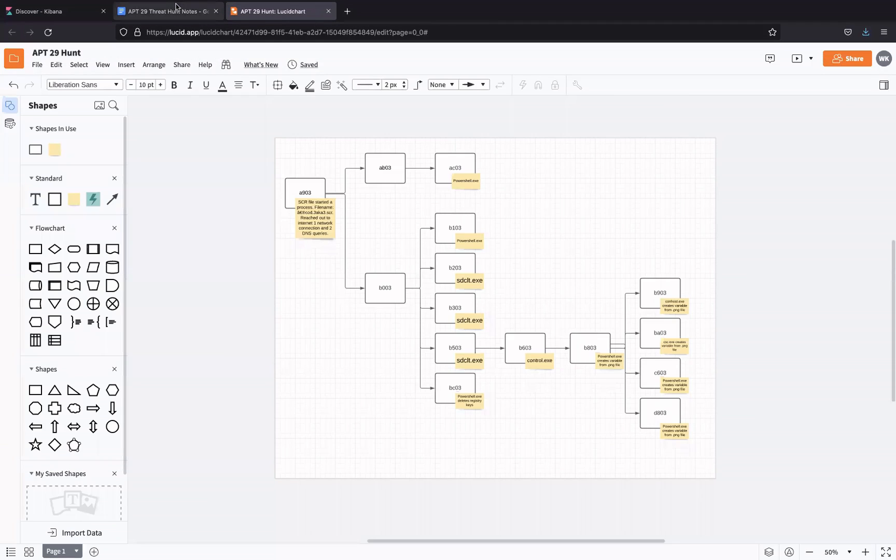
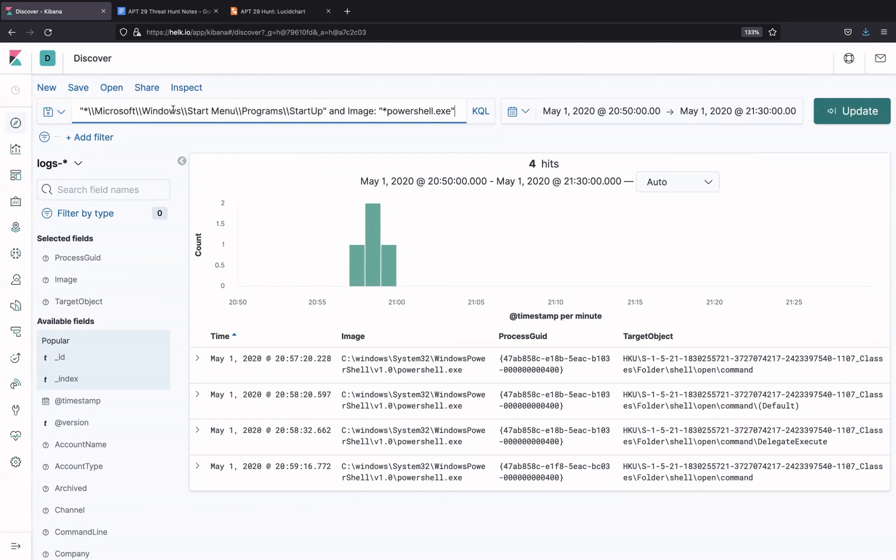
- Run the Kibana query for the path "*\\Microsoft\\Windows\\Start Menu\\Programs\\StartUp" and Image: "*powershell.exe"
scroll(252, 110, "down", 1)
scroll(252, 110, "up", 1)
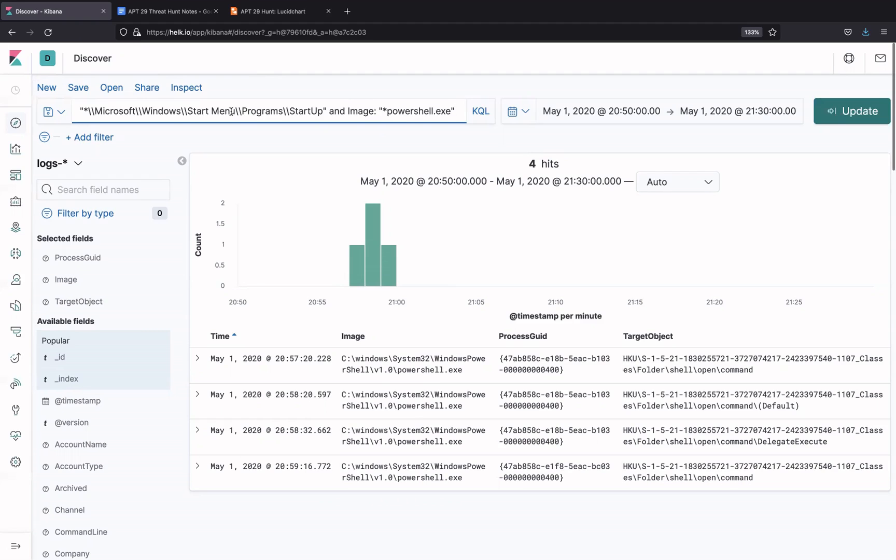
scroll(290, 115, "down", 1)
scroll(290, 114, "up", 1)
left_click(869, 118)
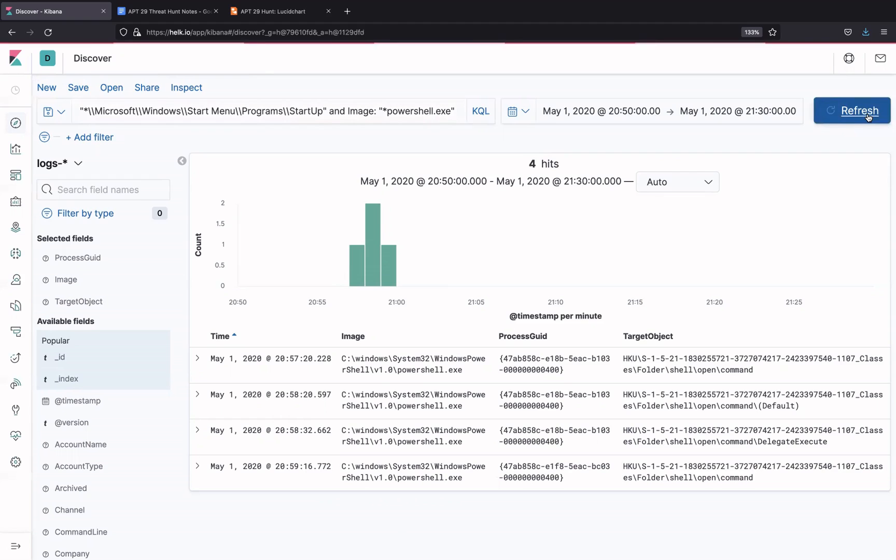
- Expand the 21:04:24.839 event and examine its Message and TargetFilename fields for the file created in the StartUp folder
scroll(549, 279, "down", 2)
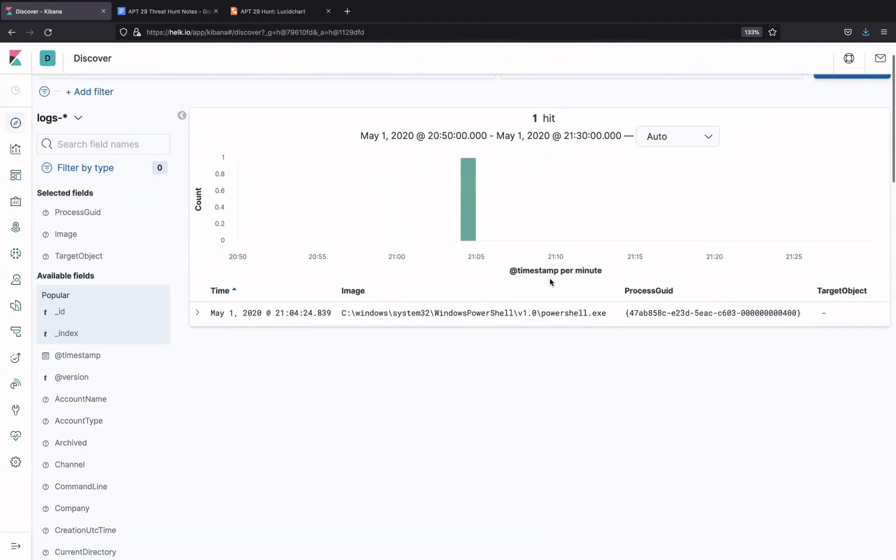
left_click(196, 313)
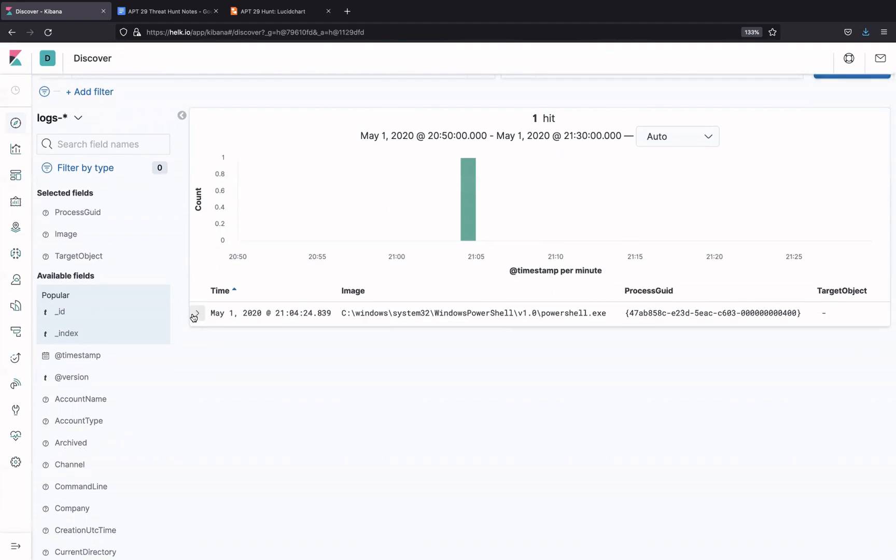
scroll(341, 379, "down", 5)
scroll(342, 379, "down", 10)
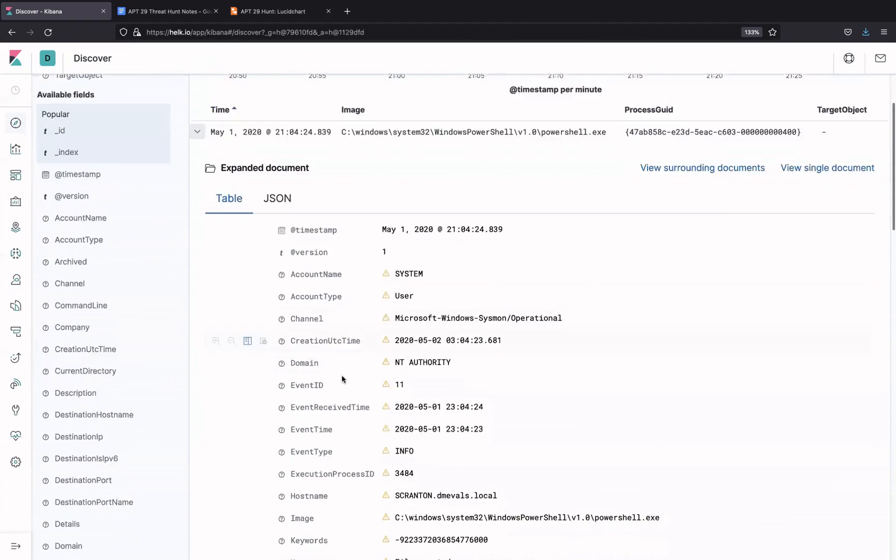
scroll(341, 379, "down", 3)
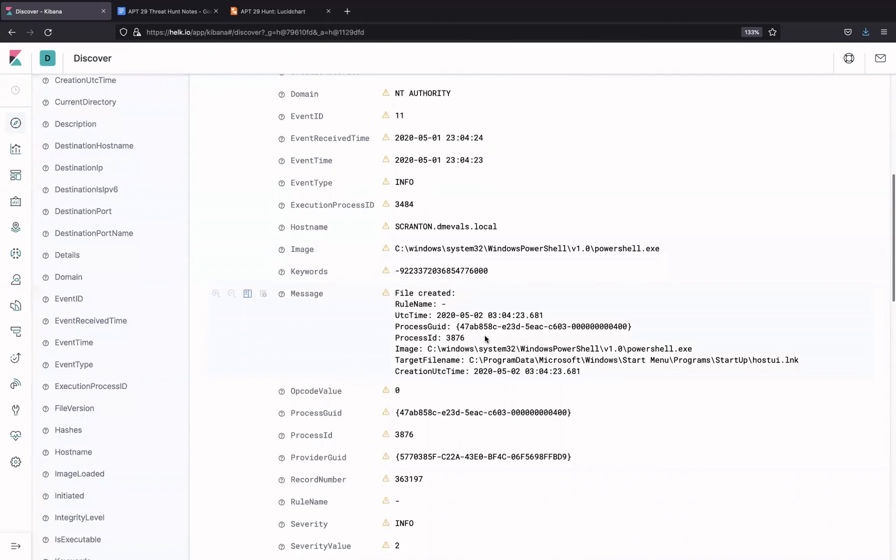
scroll(495, 359, "down", 2)
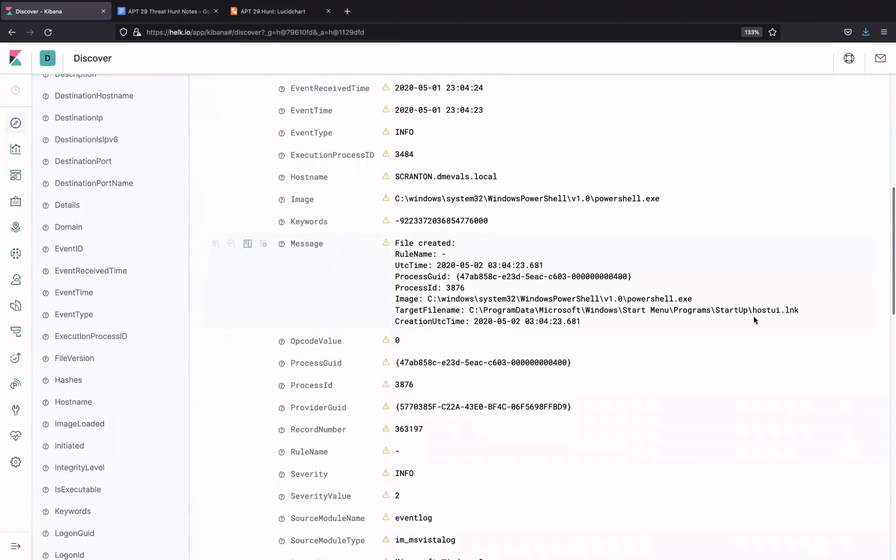
scroll(591, 352, "down", 7)
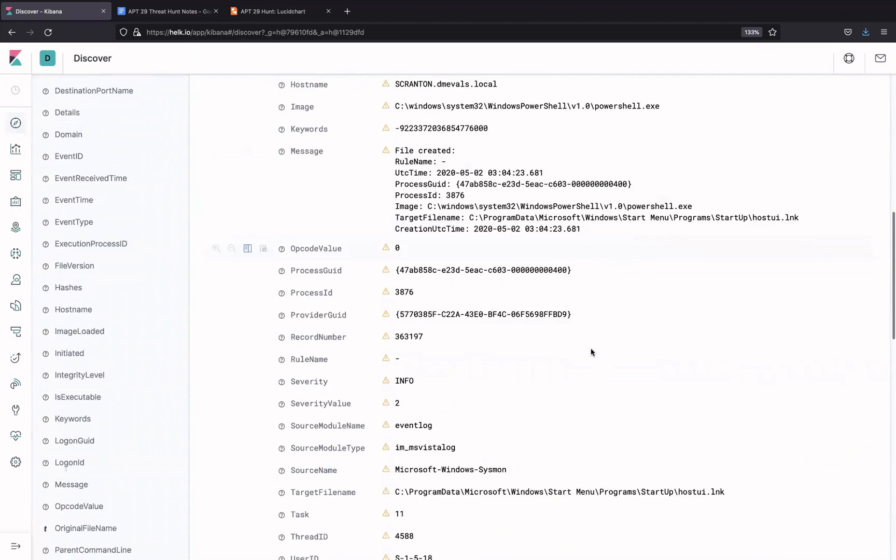
- Examine the 21:04:24.839 event's Message, ProcessGuid and TargetFilename fields, collapsing the event when done
scroll(591, 352, "down", 3)
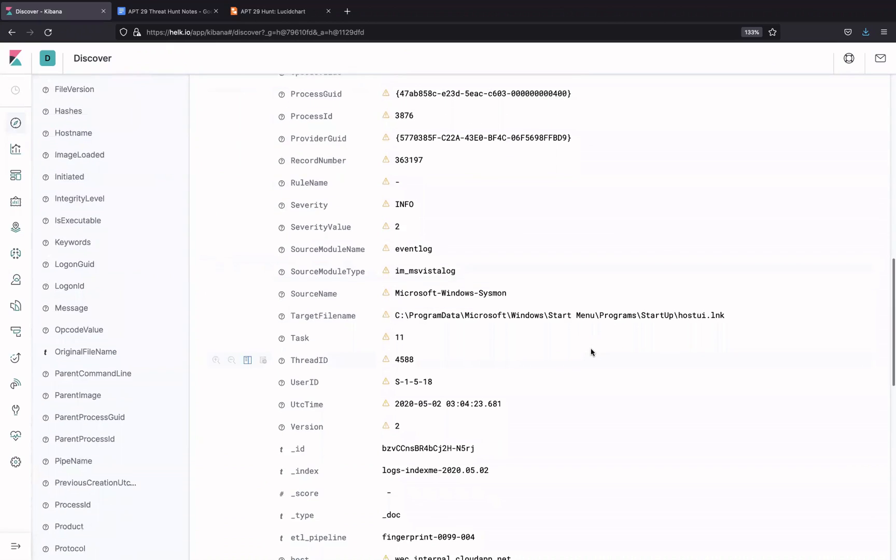
scroll(591, 352, "up", 20)
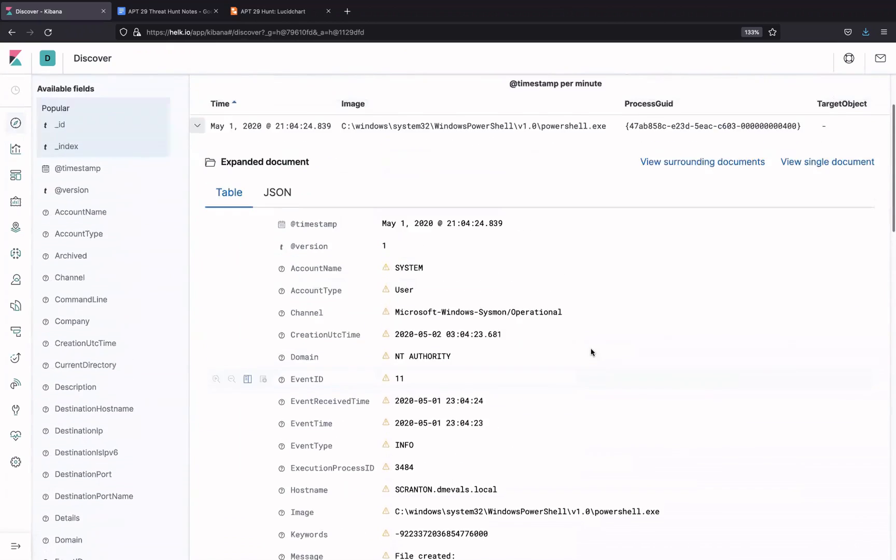
scroll(592, 352, "down", 11)
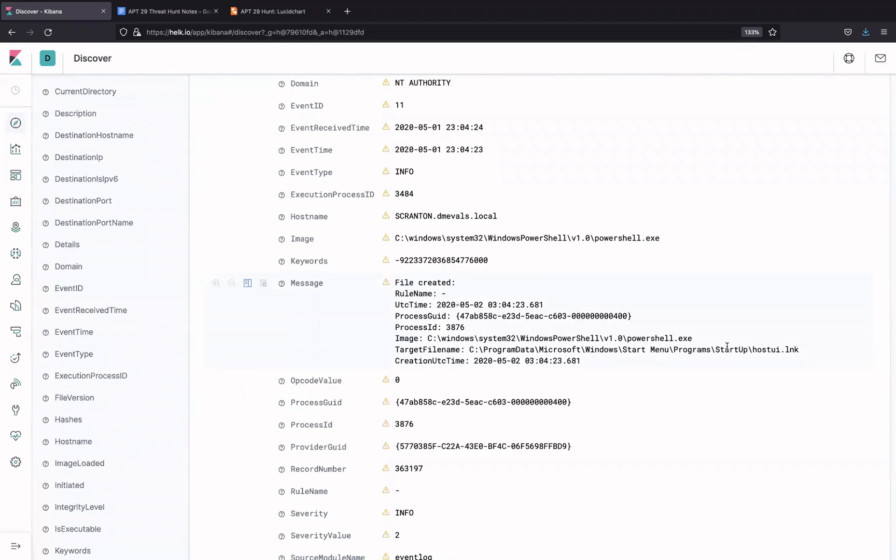
scroll(534, 342, "up", 1)
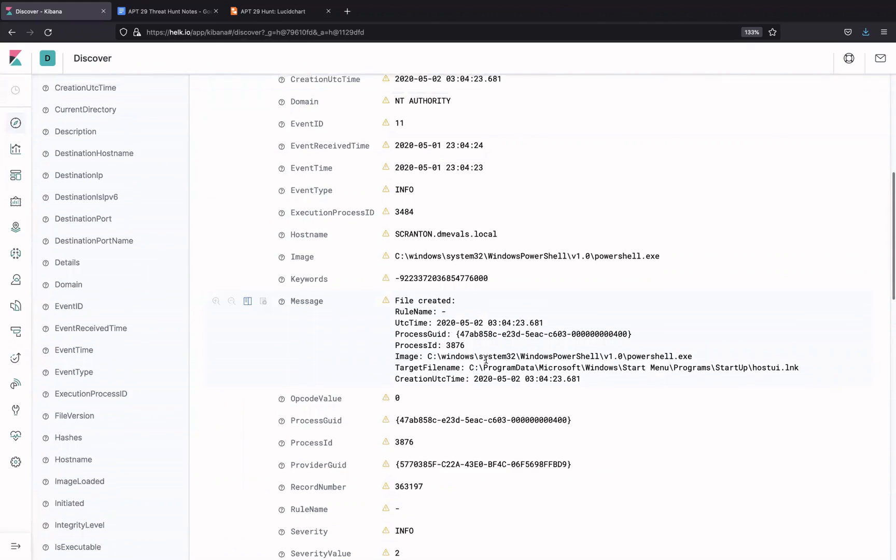
scroll(486, 362, "up", 10)
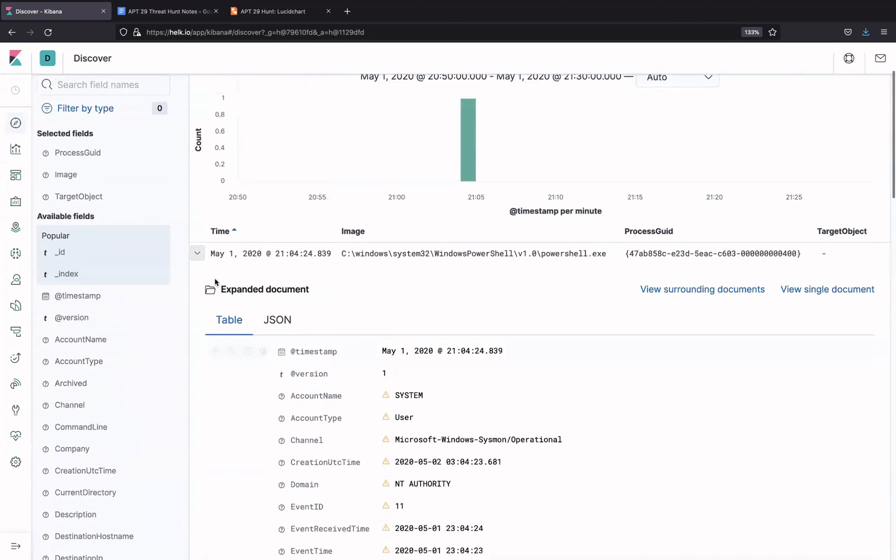
scroll(438, 291, "down", 13)
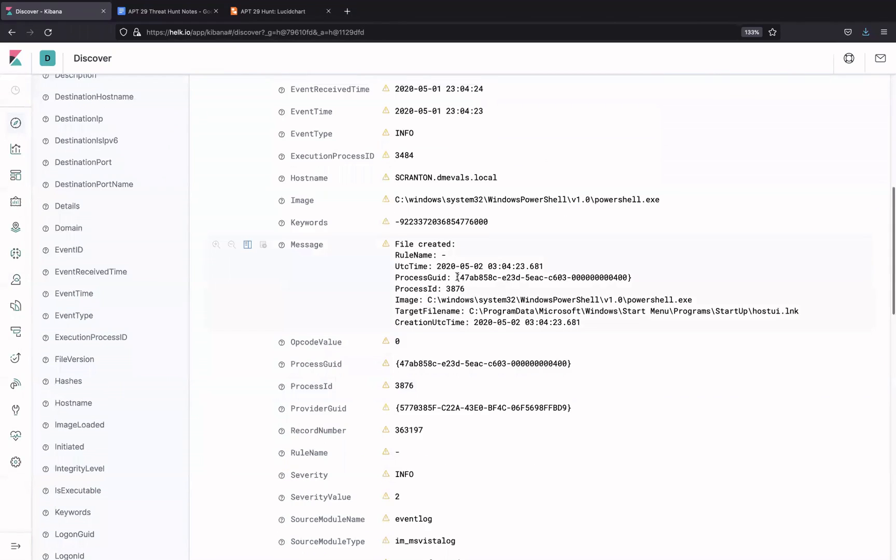
scroll(454, 278, "up", 13)
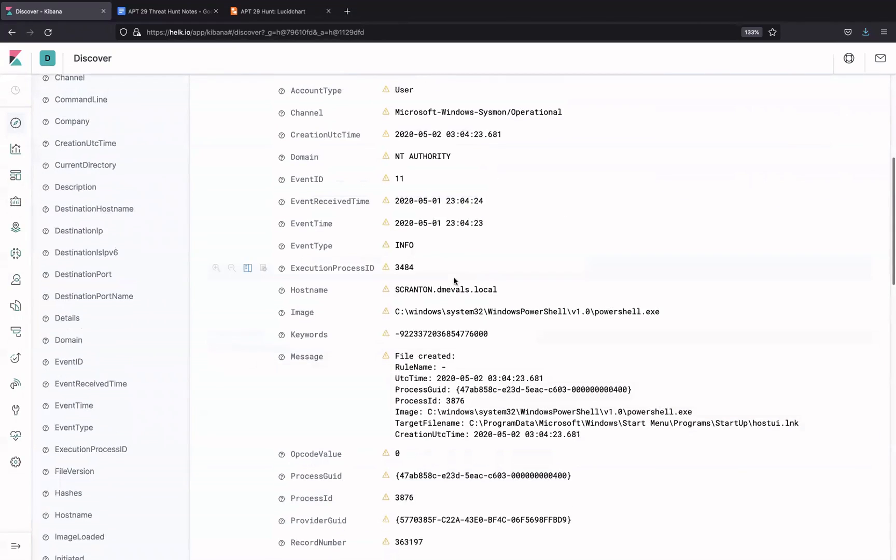
left_click(197, 209)
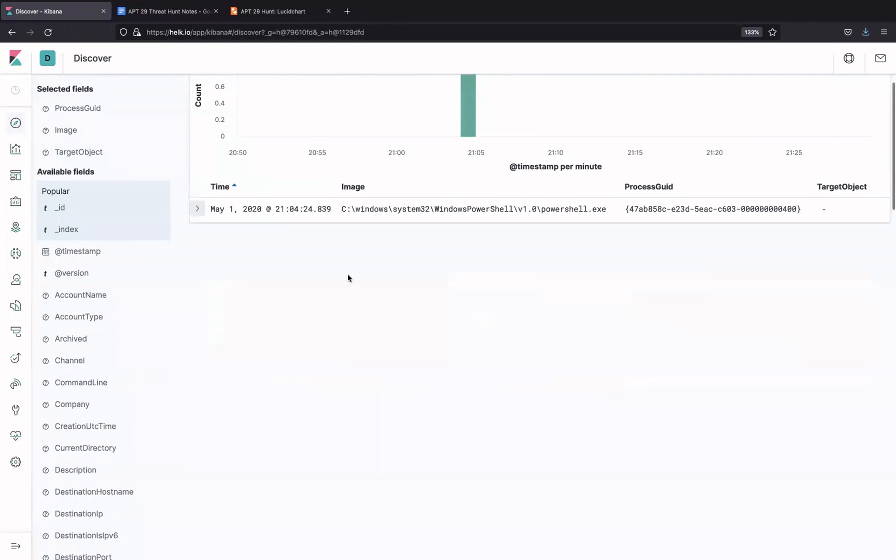
scroll(348, 278, "up", 3)
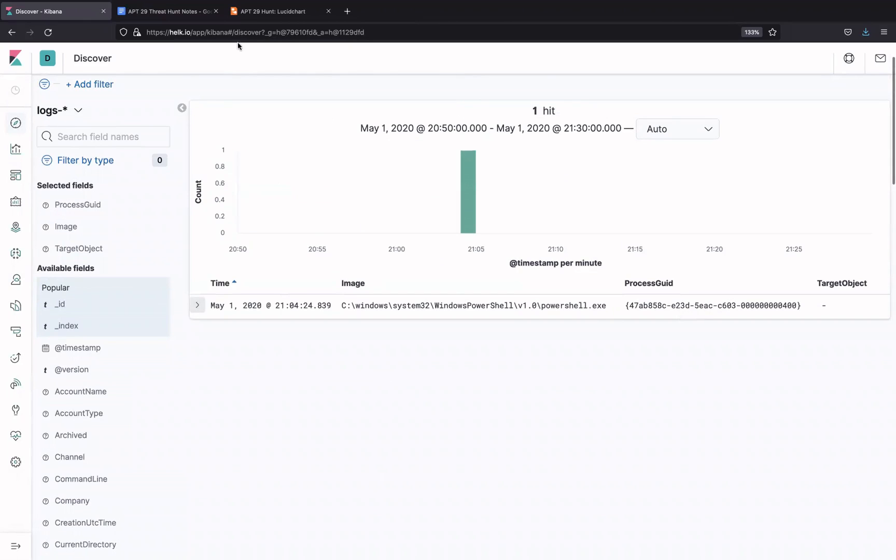
- Check the process GUID key in the notes and append ". Maintains persistence through startup file" to the c603 sticky note in the Lucidchart diagram
left_click(164, 7)
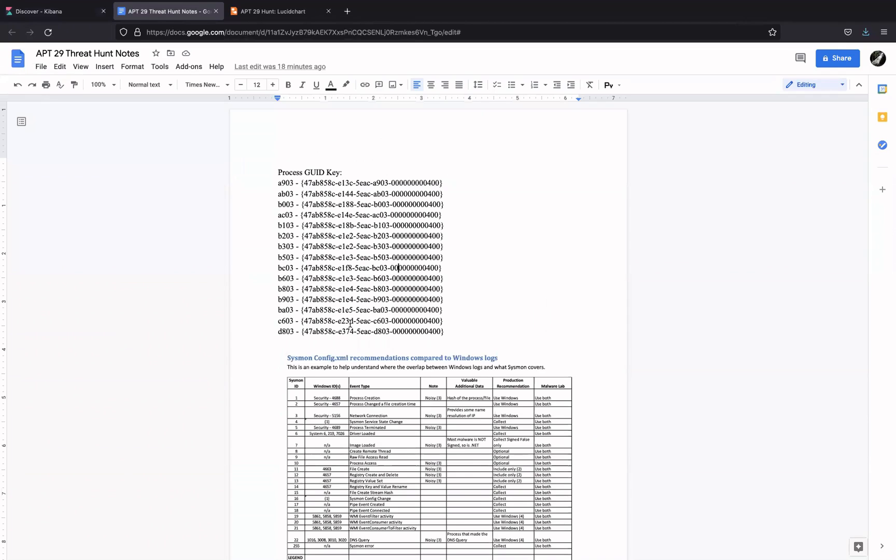
left_click(264, 19)
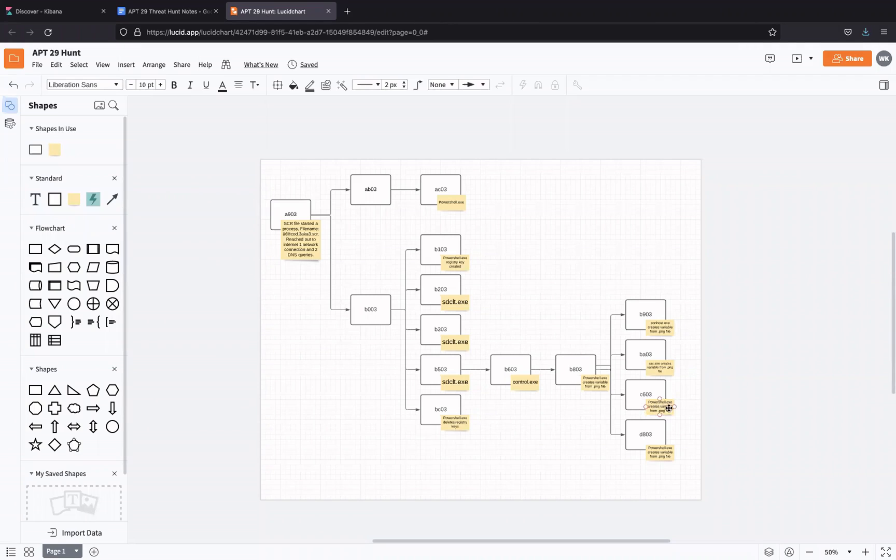
left_click(654, 405)
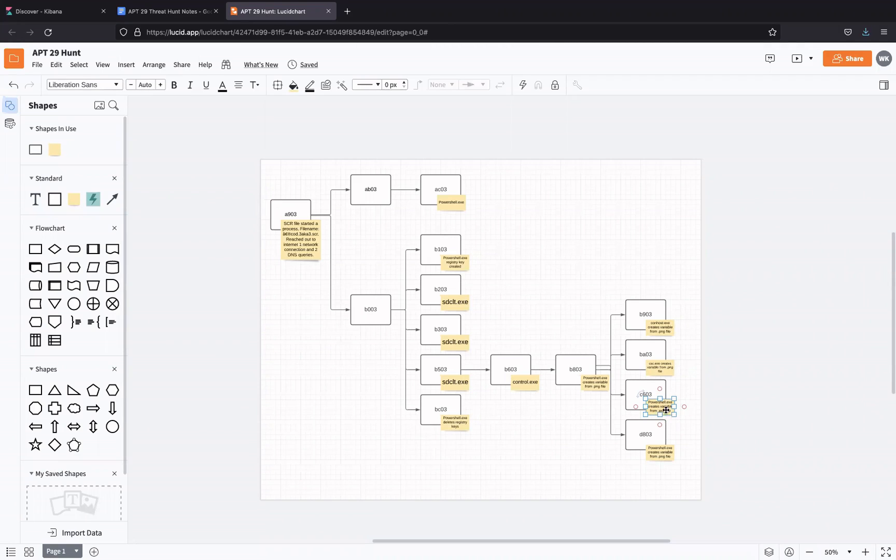
key("Right")
type(". Maintains persistence through startup file")
left_click(624, 399)
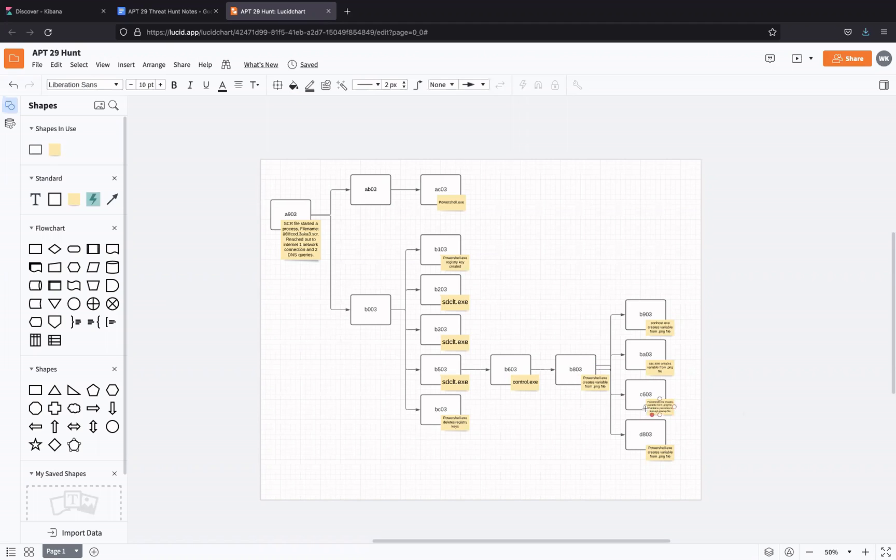
- Return to Kibana and clear the StartUp folder query from the search
left_click(171, 12)
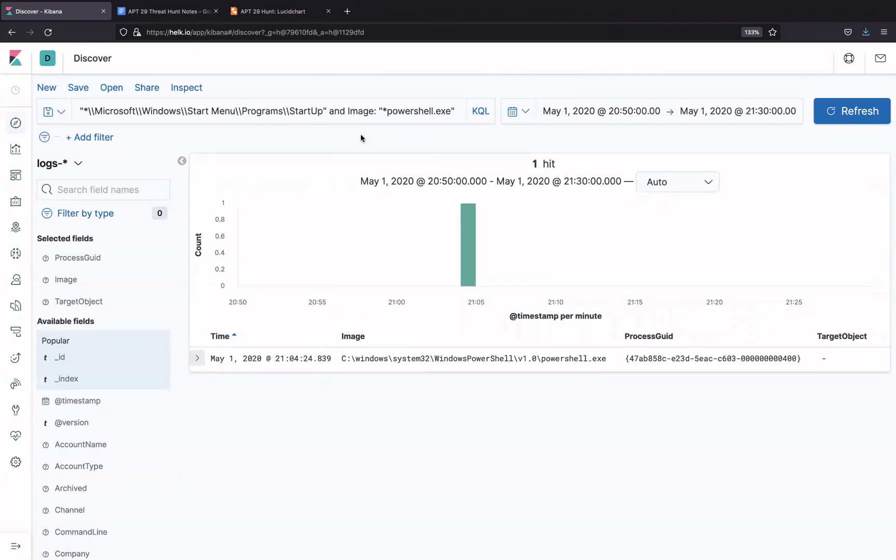
left_click(357, 118)
key("ctrl+a")
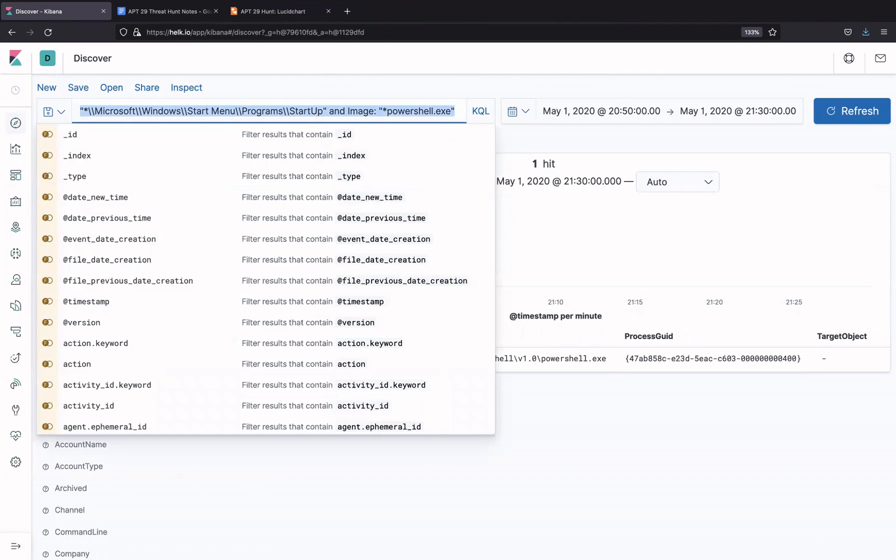
key("BackSpace")
left_click(396, 78)
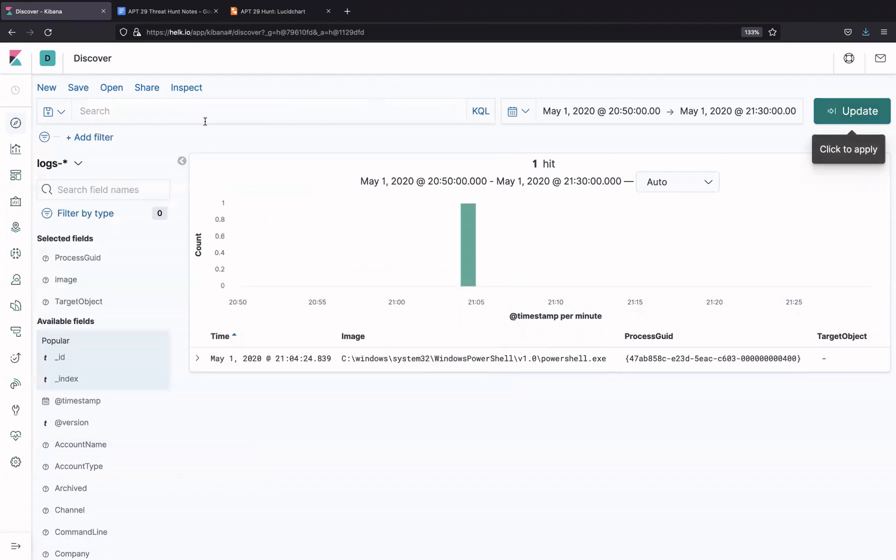
- Review the Sysmon event table and the Event ID 7045 entry in the APT 29 Threat Hunt Notes document
left_click(191, 37)
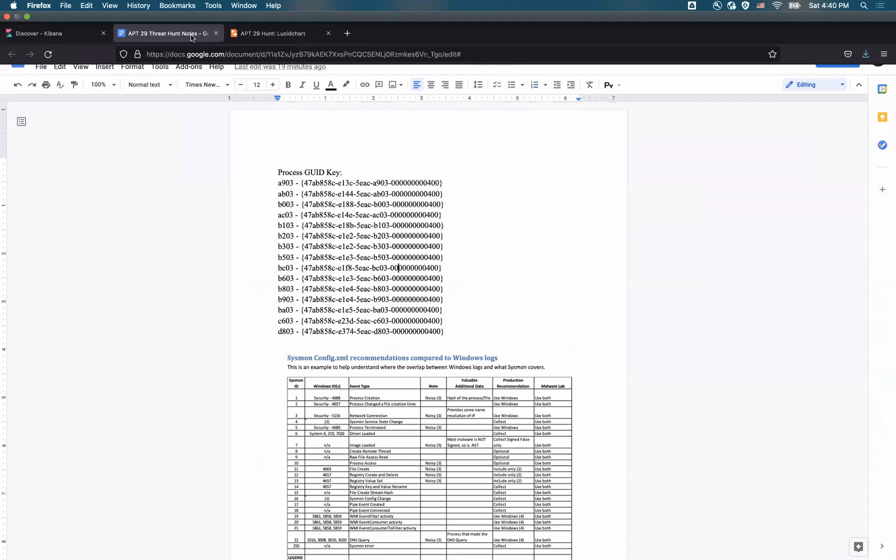
scroll(240, 336, "down", 5)
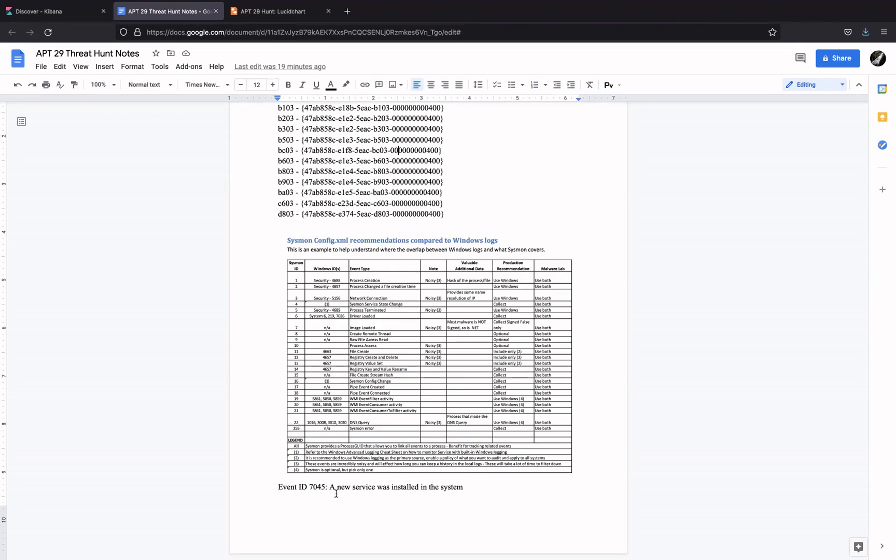
scroll(365, 342, "down", 1)
scroll(393, 390, "up", 1)
scroll(393, 389, "down", 1)
scroll(298, 373, "up", 3)
- Run the Kibana query EventID: 7045 and collapse the expanded 21:04:16.785 event
left_click(82, 18)
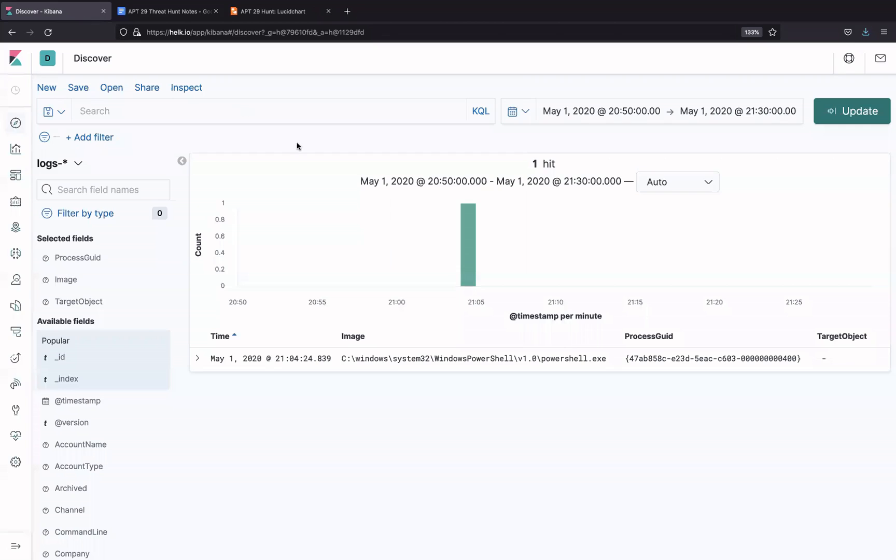
left_click(274, 103)
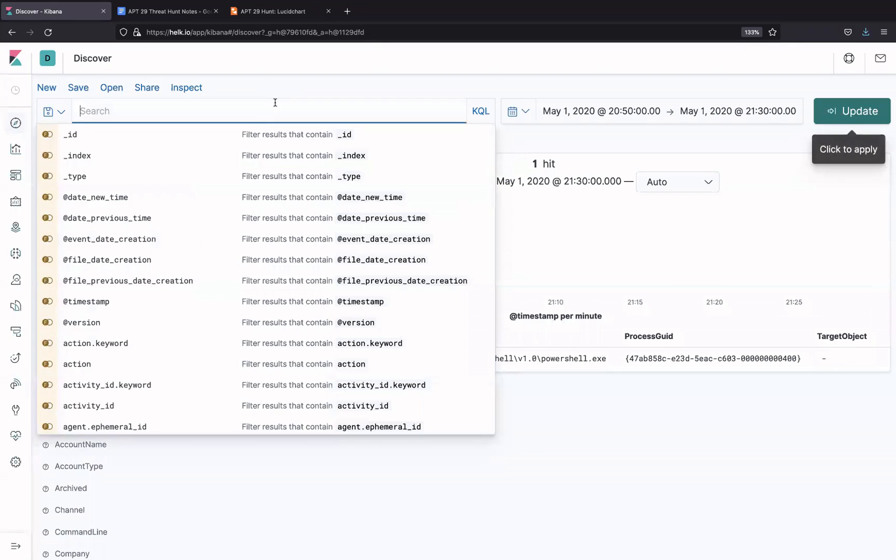
type("EventID: 7045")
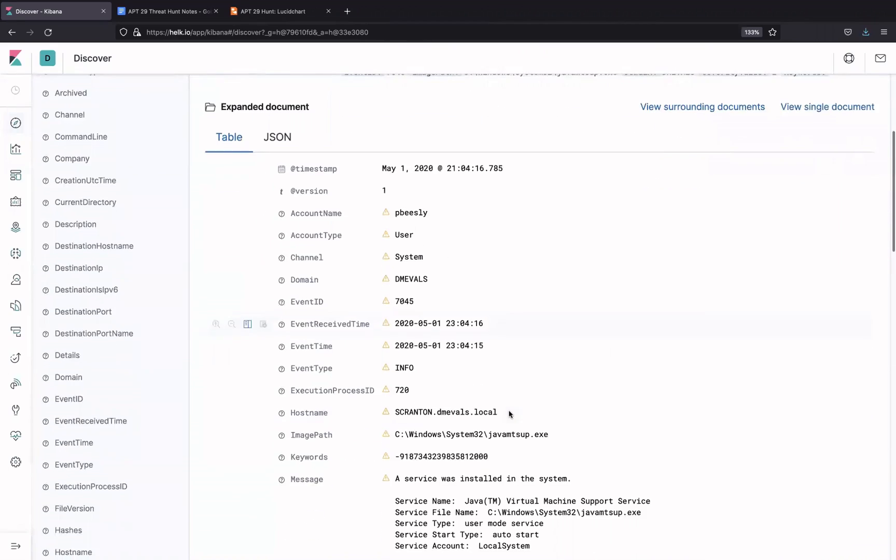
scroll(509, 413, "down", 1)
scroll(508, 414, "up", 5)
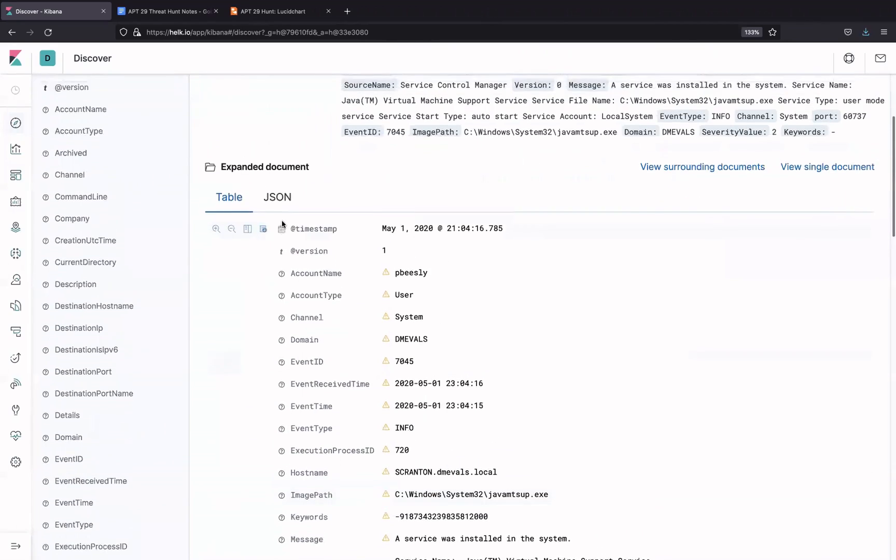
left_click(197, 211)
- Compare the service names, file names and start types across the listed service installation events
scroll(490, 257, "down", 1)
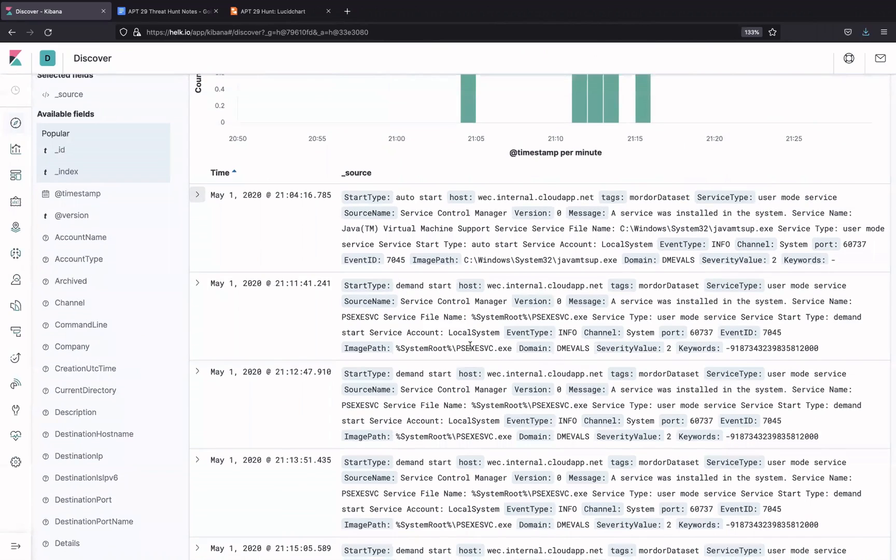
scroll(471, 371, "down", 3)
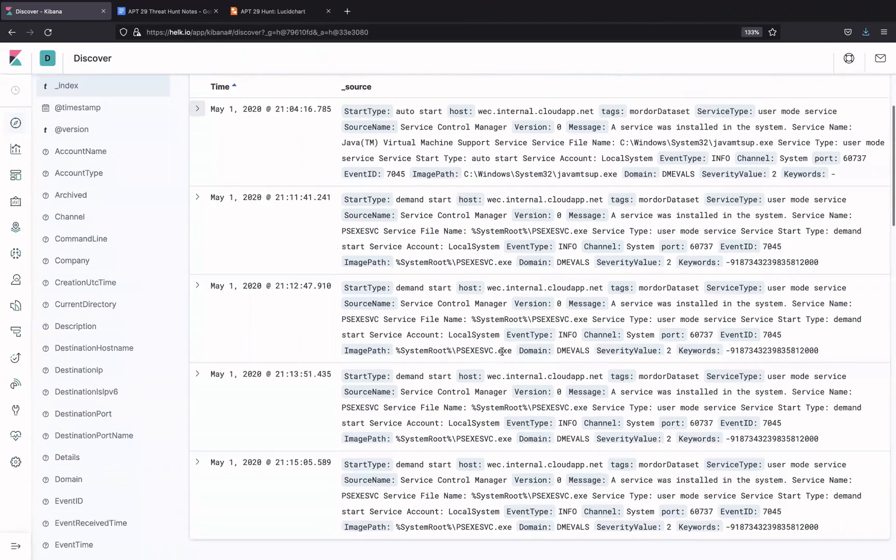
scroll(457, 476, "down", 2)
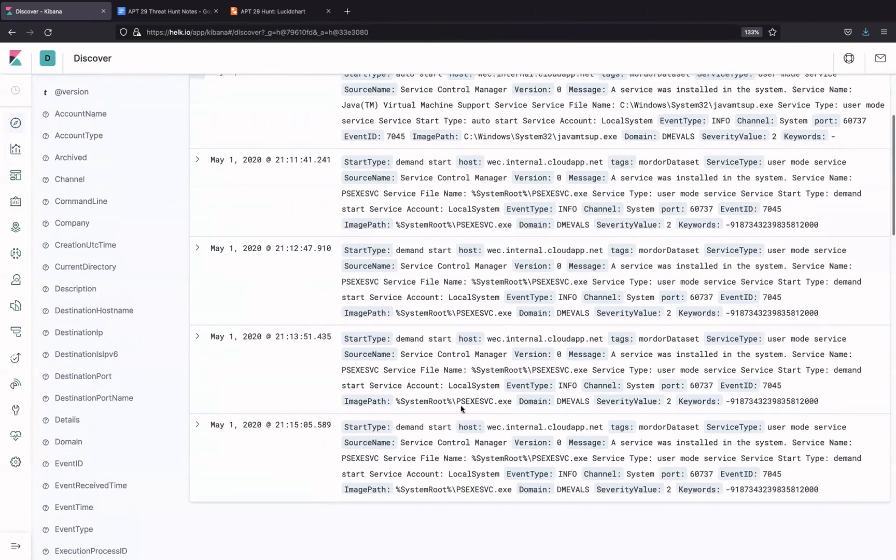
scroll(469, 332, "up", 3)
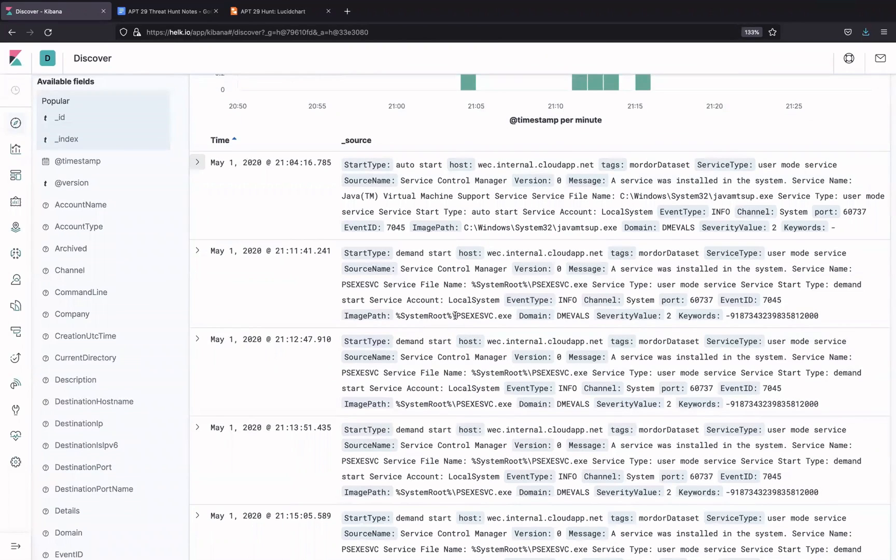
scroll(394, 244, "up", 2)
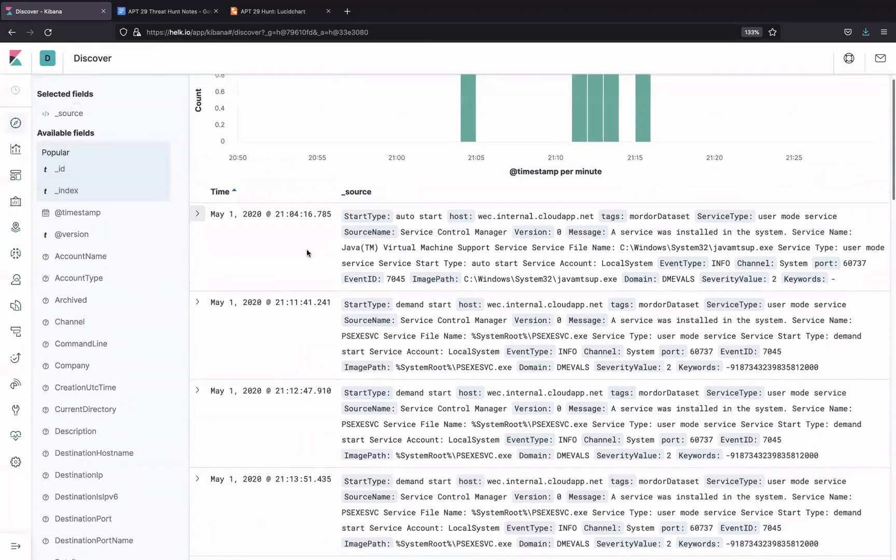
- Expand the 21:04:16.785 event and copy javamtsup.exe from its ImagePath field
left_click(197, 218)
scroll(336, 369, "down", 8)
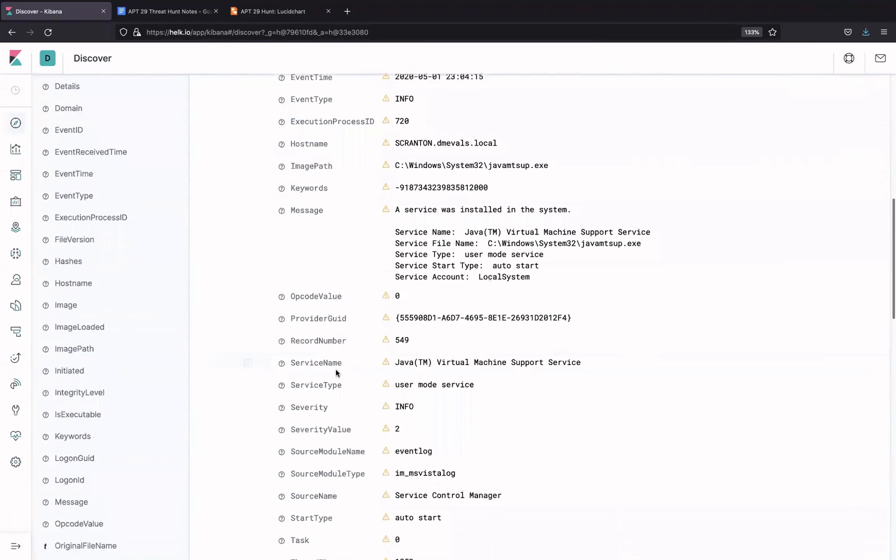
scroll(335, 369, "up", 3)
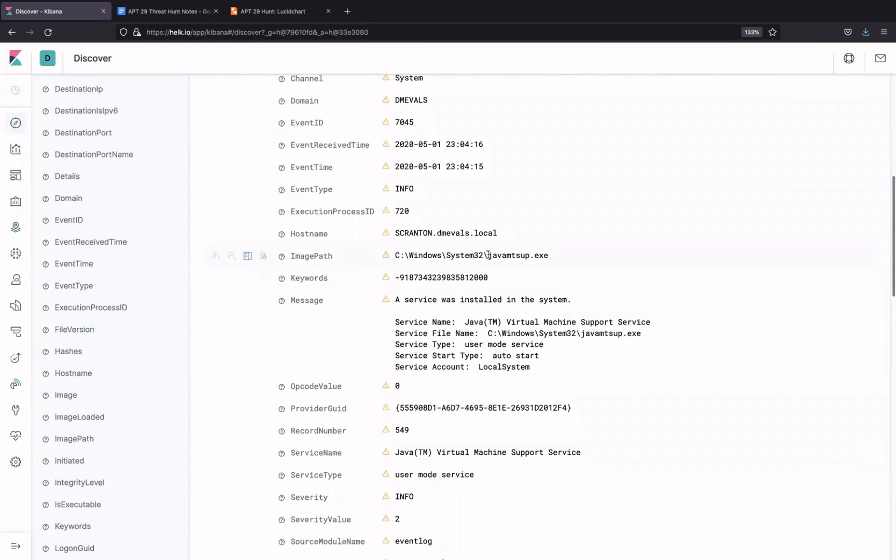
left_click_drag(489, 255, 553, 260)
key("ctrl+c")
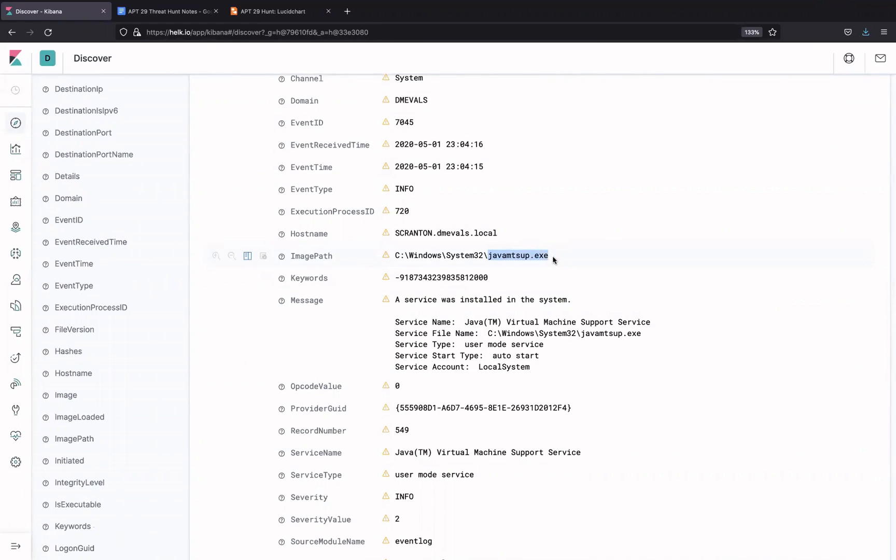
- Replace the Kibana query with javamtsup.exe and Image: "*powershell.exe" and run it
scroll(472, 203, "up", 4)
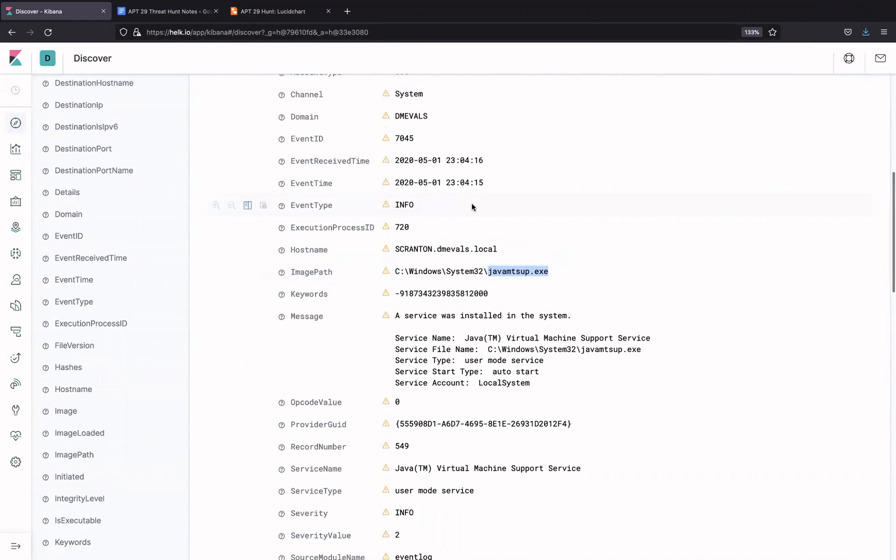
scroll(472, 206, "down", 2)
scroll(471, 207, "up", 9)
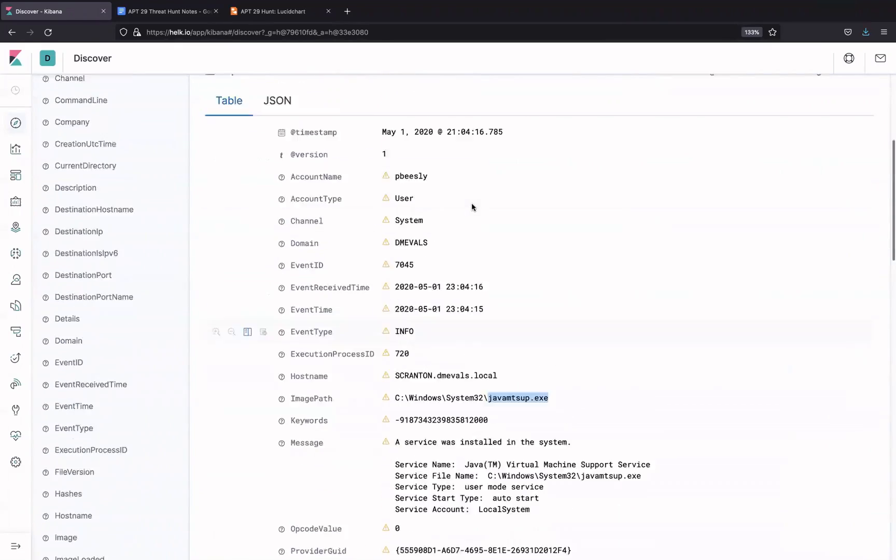
scroll(472, 207, "up", 2)
key("ctrl+Left")
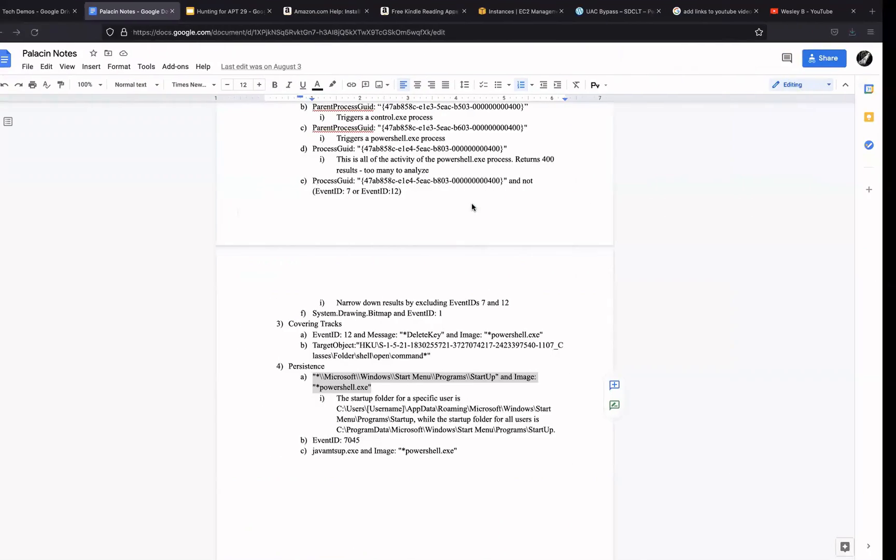
key("ctrl+Right")
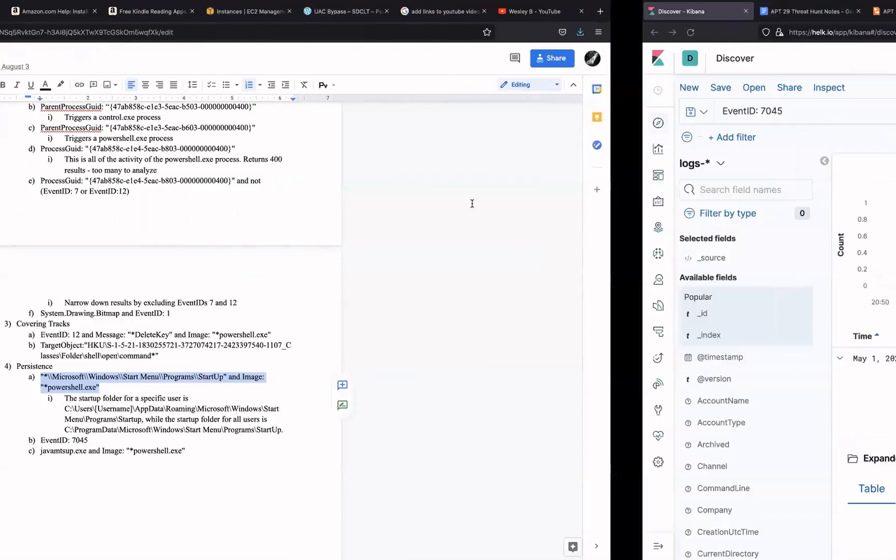
triple_click(179, 109)
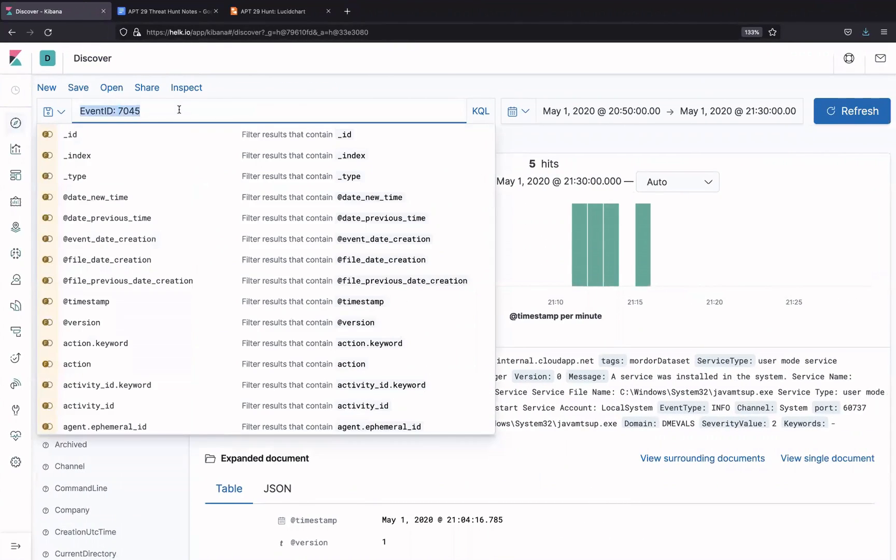
key("ctrl+v")
type("an")
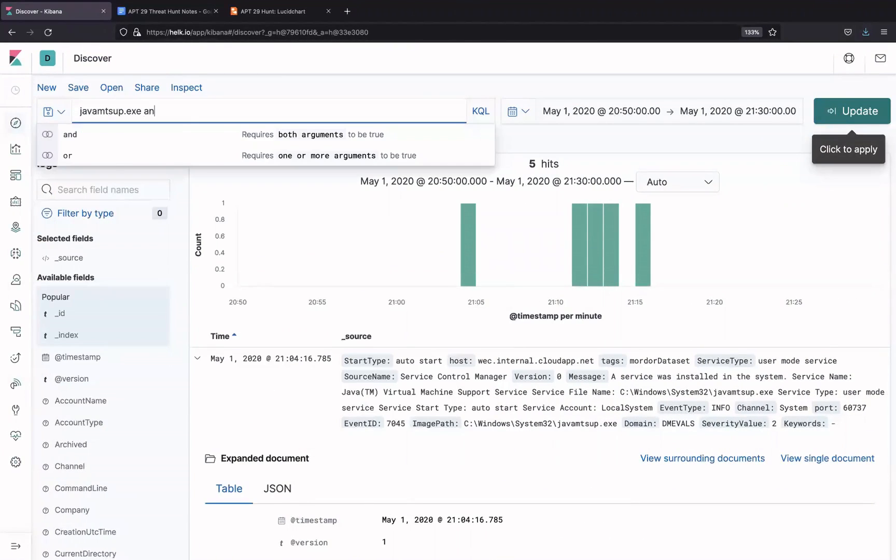
type("d Image: ")
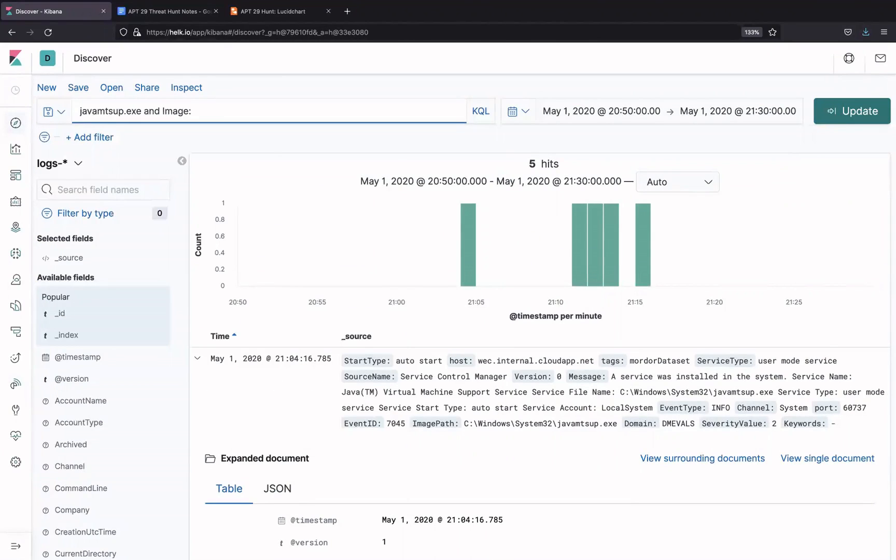
type("\"*powershell.exe")
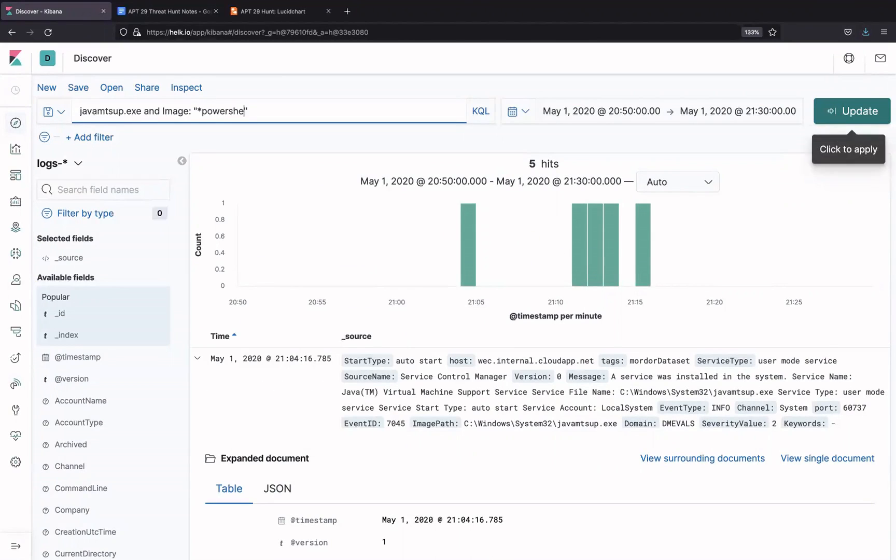
left_click(837, 108)
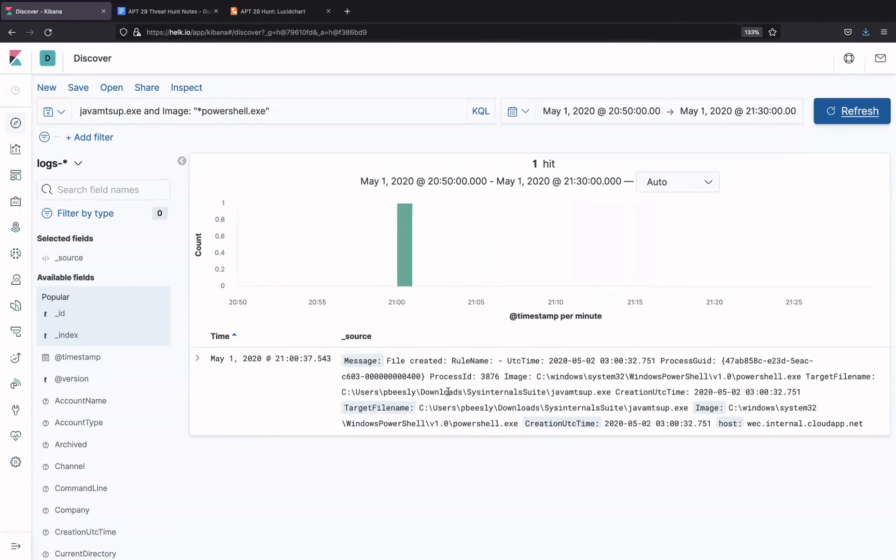
- Expand the 21:00:37.543 event and check its EventID against the Sysmon table in the APT 29 Threat Hunt Notes
left_click(197, 358)
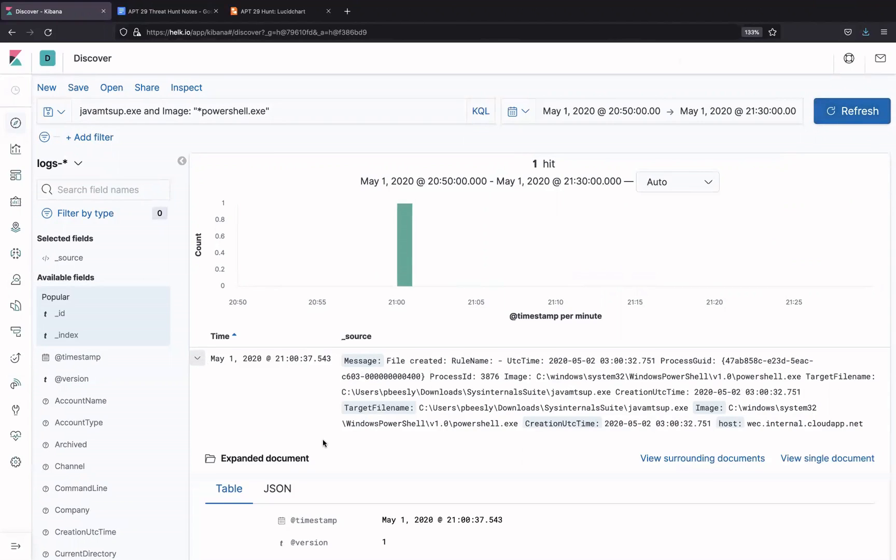
scroll(323, 439, "down", 5)
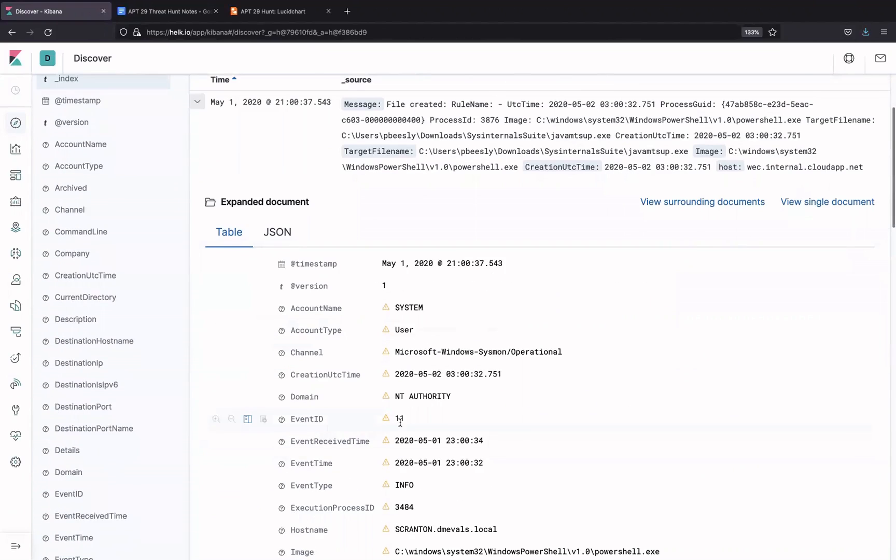
left_click(173, 14)
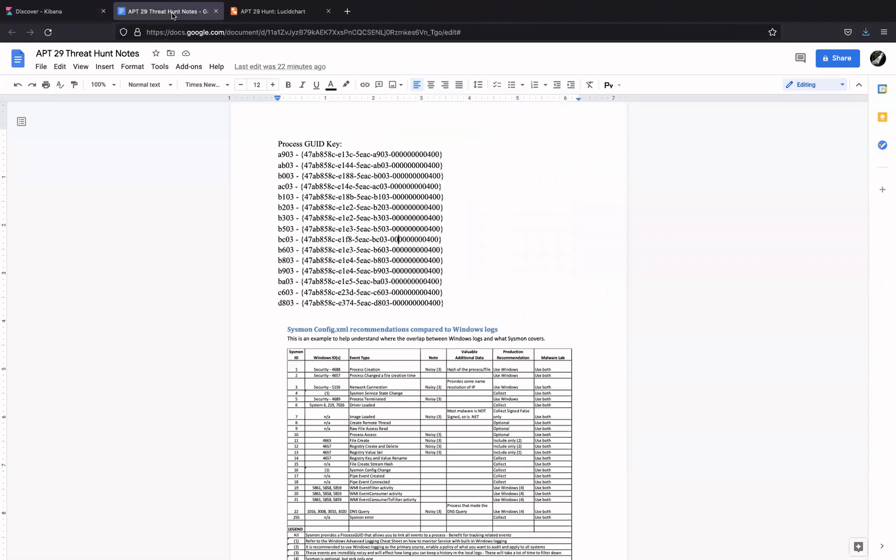
scroll(264, 316, "down", 3)
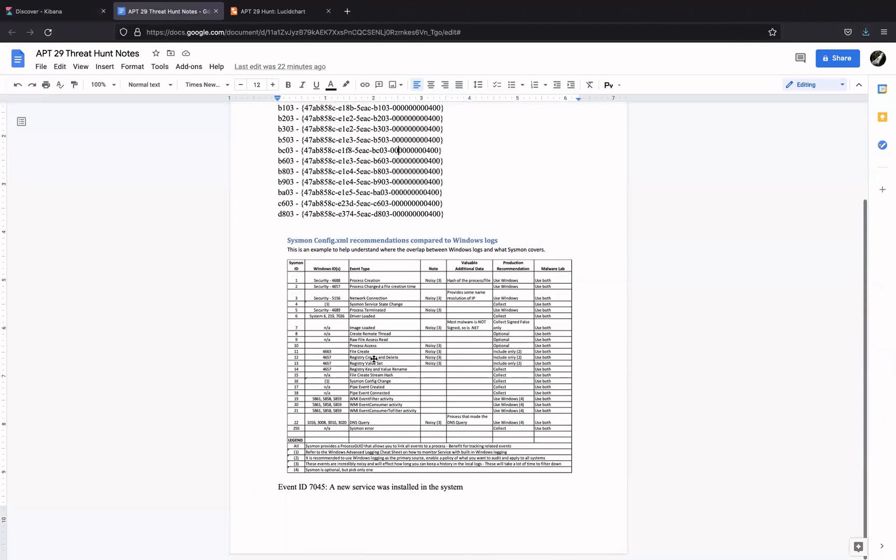
left_click(52, 11)
- Examine the expanded event's Image, Message, ProcessGuid and TargetFilename fields in Kibana for how javamtsup.exe was created
scroll(275, 316, "down", 3)
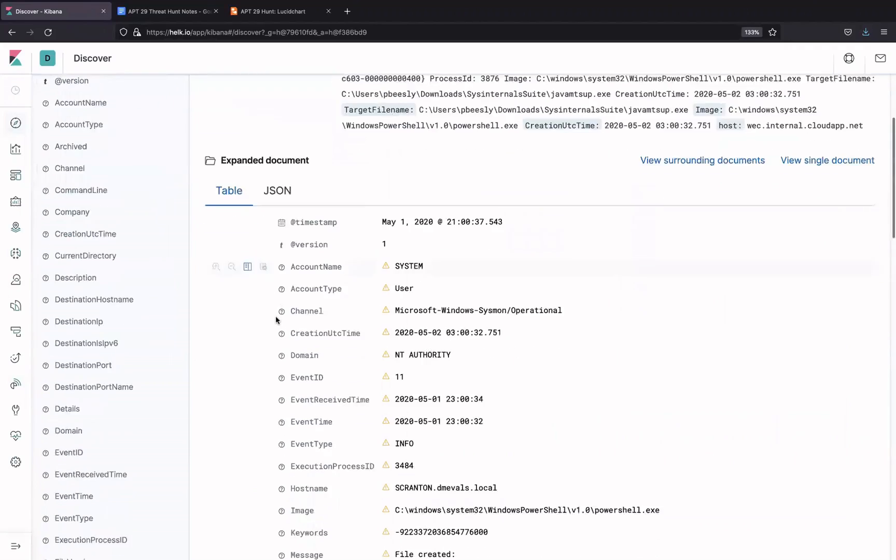
scroll(275, 316, "down", 2)
scroll(491, 406, "down", 3)
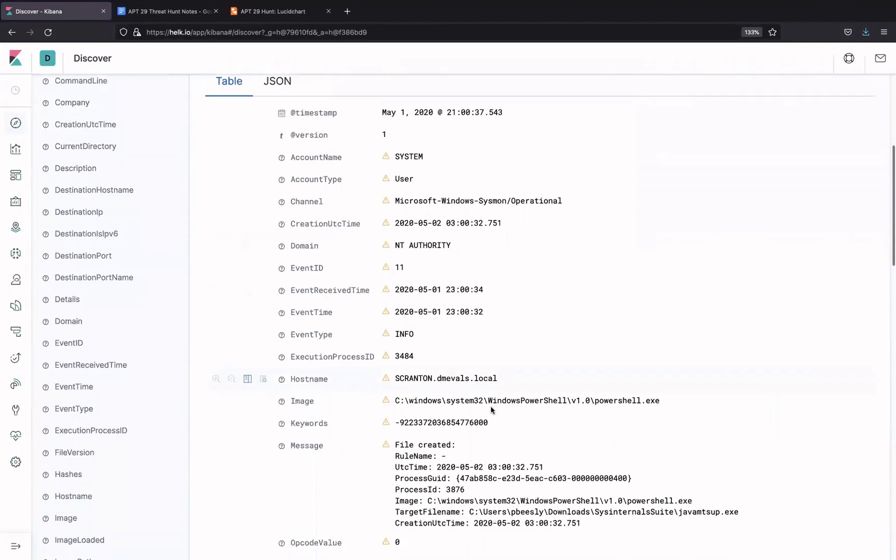
scroll(490, 406, "down", 6)
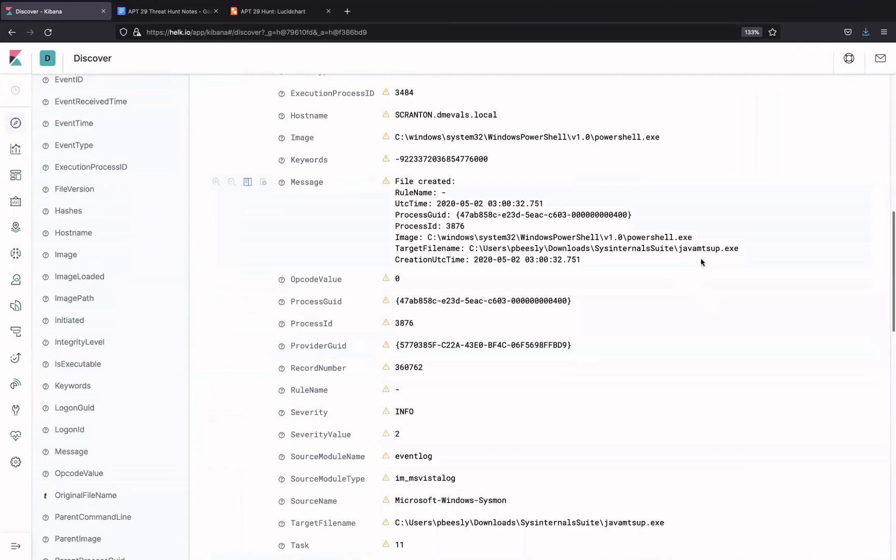
scroll(602, 265, "up", 1)
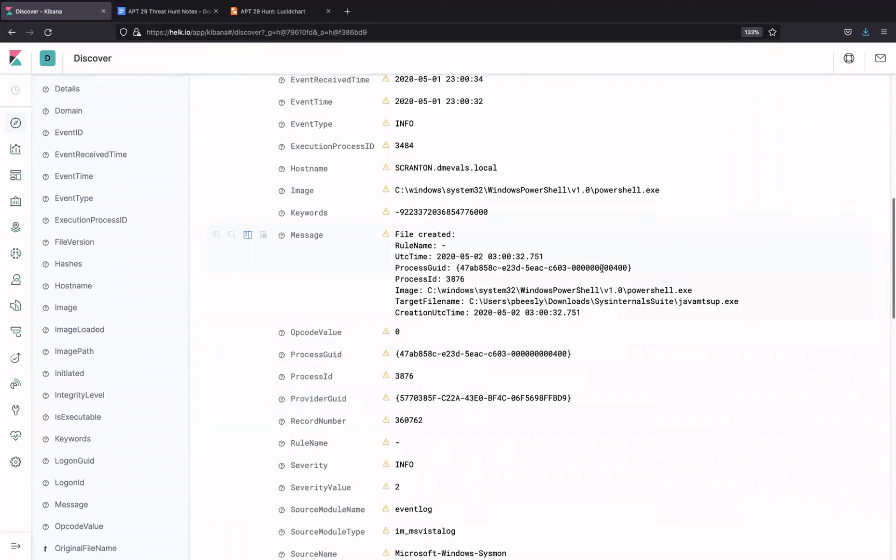
scroll(602, 271, "down", 3)
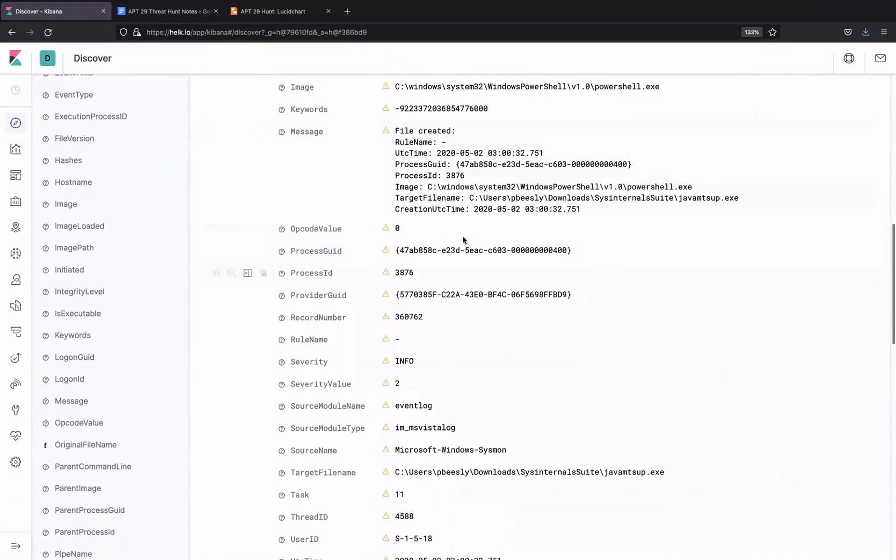
scroll(482, 205, "down", 3)
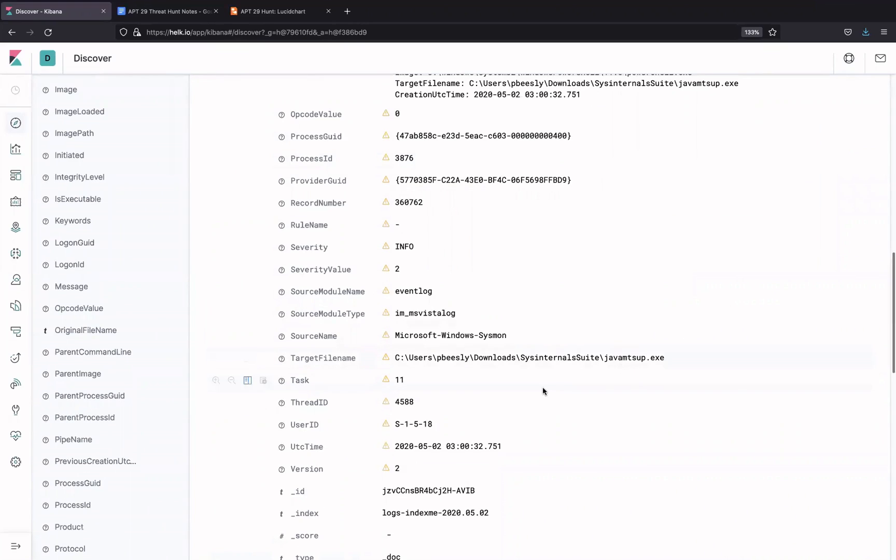
scroll(542, 389, "down", 2)
scroll(543, 389, "up", 4)
scroll(542, 390, "up", 5)
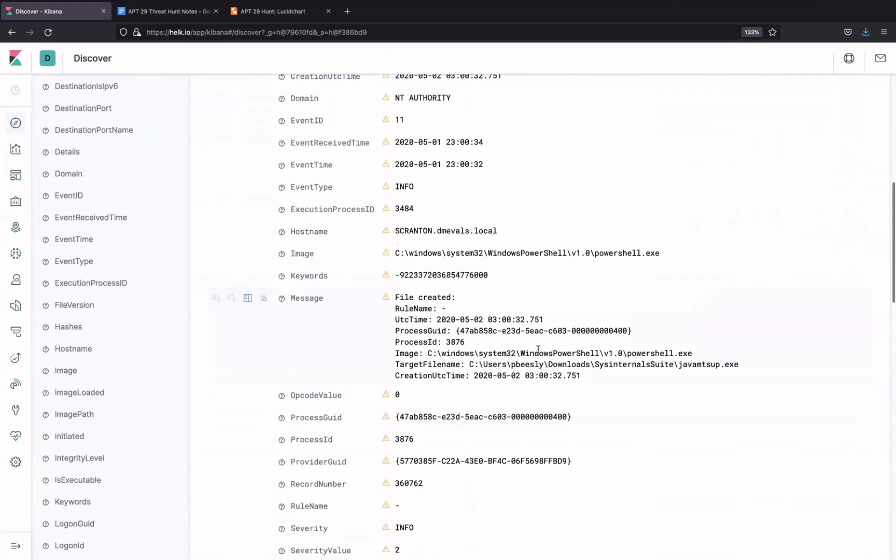
scroll(510, 326, "up", 5)
scroll(510, 325, "down", 2)
scroll(510, 325, "up", 3)
scroll(510, 325, "down", 5)
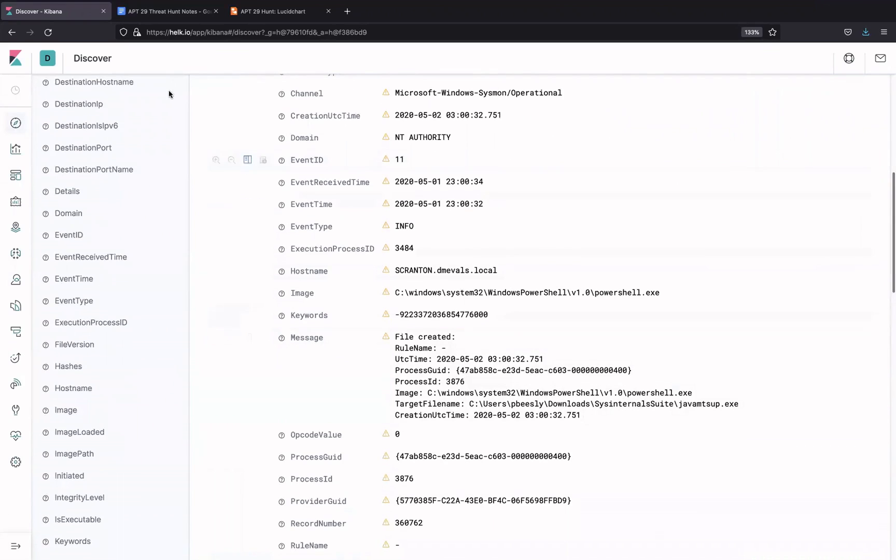
- Look up the event's process in the notes' Process GUID Key and add "Created javamtsup service" to the c603 sticky note in Lucidchart
left_click(171, 17)
scroll(242, 216, "up", 3)
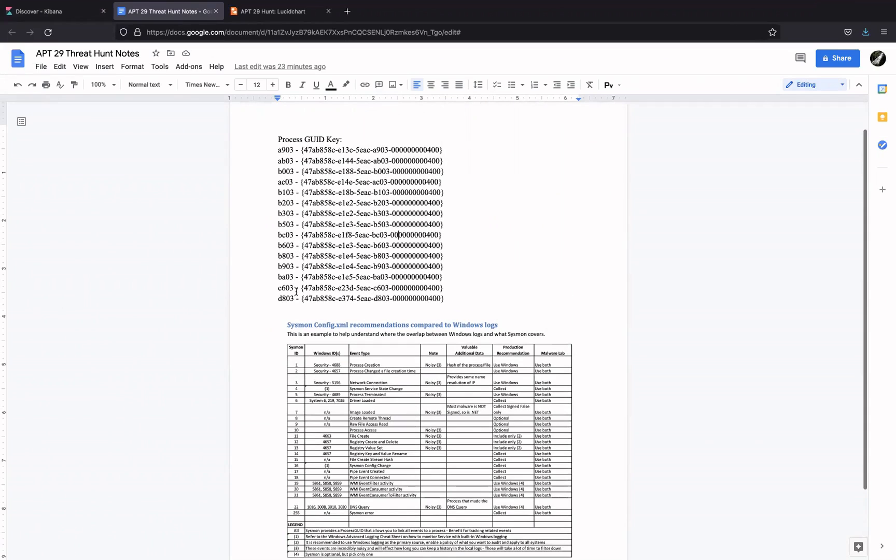
left_click(256, 19)
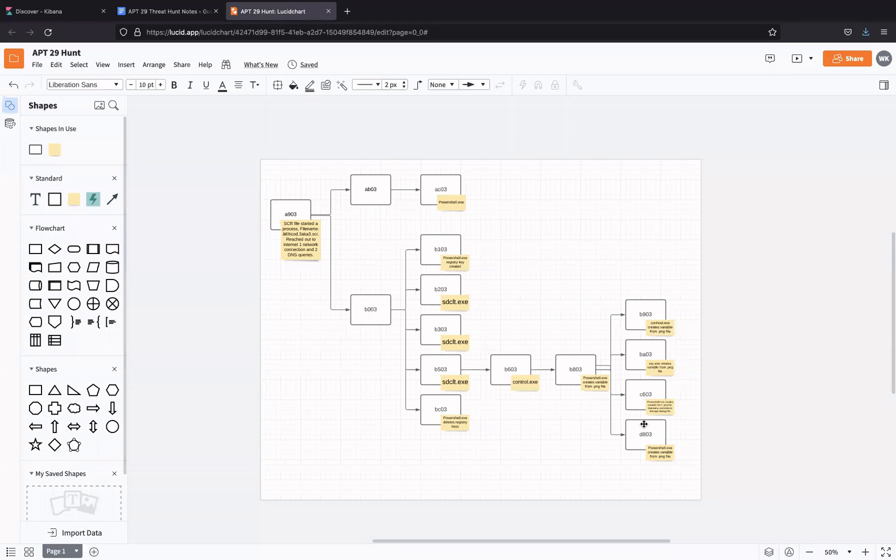
left_click(666, 406)
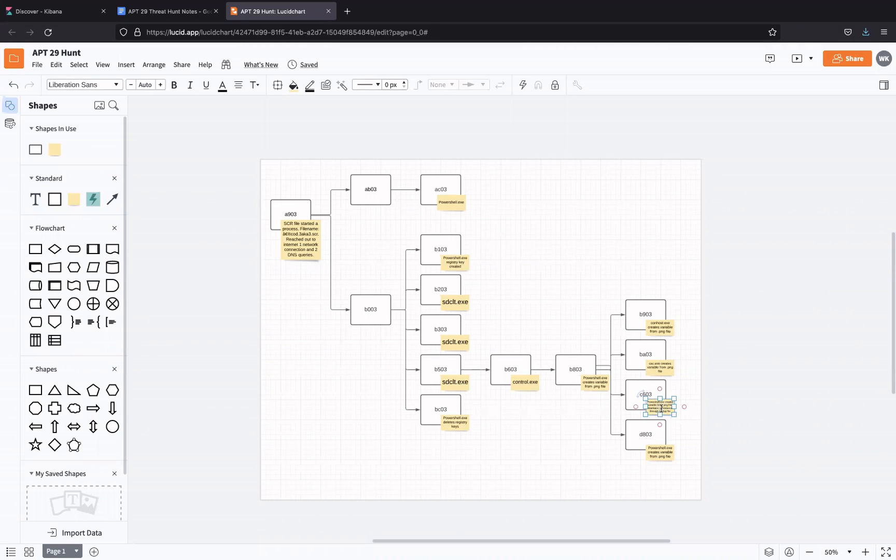
left_click_drag(659, 414, 660, 417)
type("reated javamtsup servic")
left_click(783, 370)
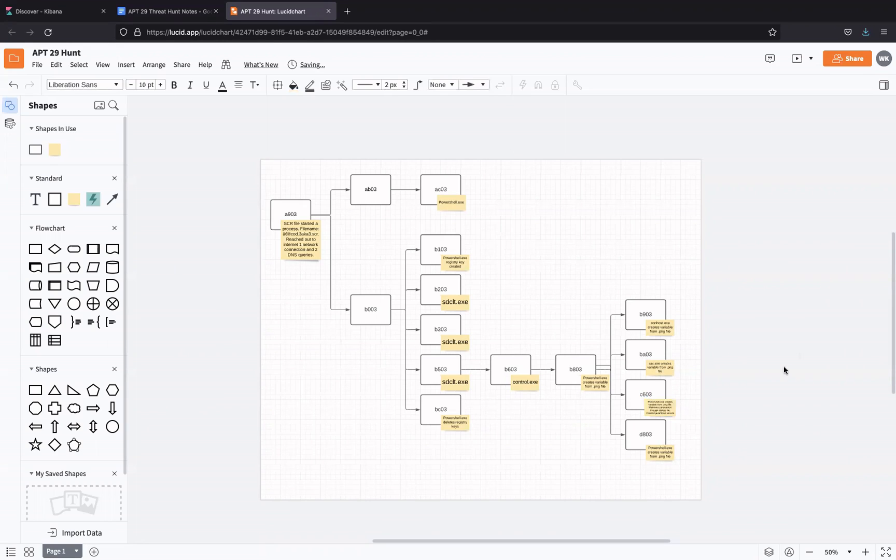
- Return to Kibana and review the full field list of the 21:00:37.543 javamtsup.exe file creation event
left_click(77, 14)
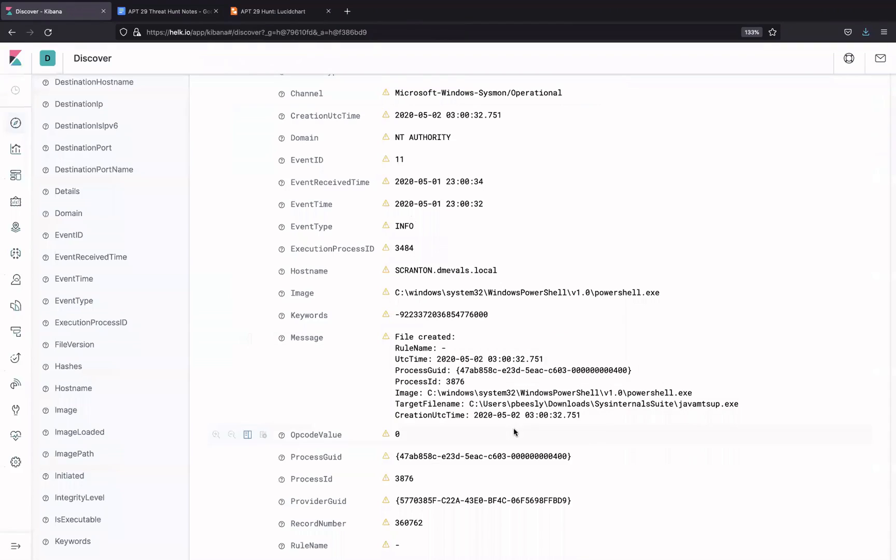
scroll(500, 357, "up", 1)
scroll(500, 361, "down", 3)
scroll(500, 360, "up", 3)
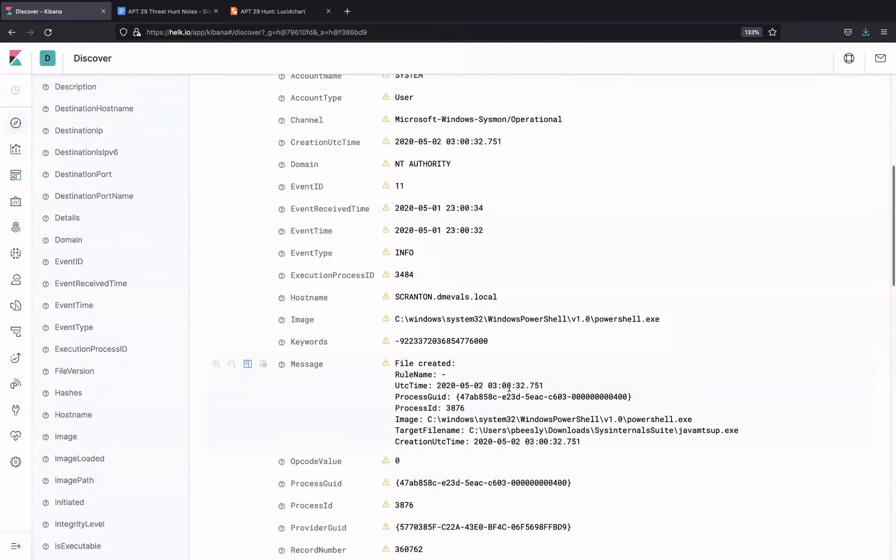
scroll(449, 311, "up", 2)
scroll(430, 312, "down", 1)
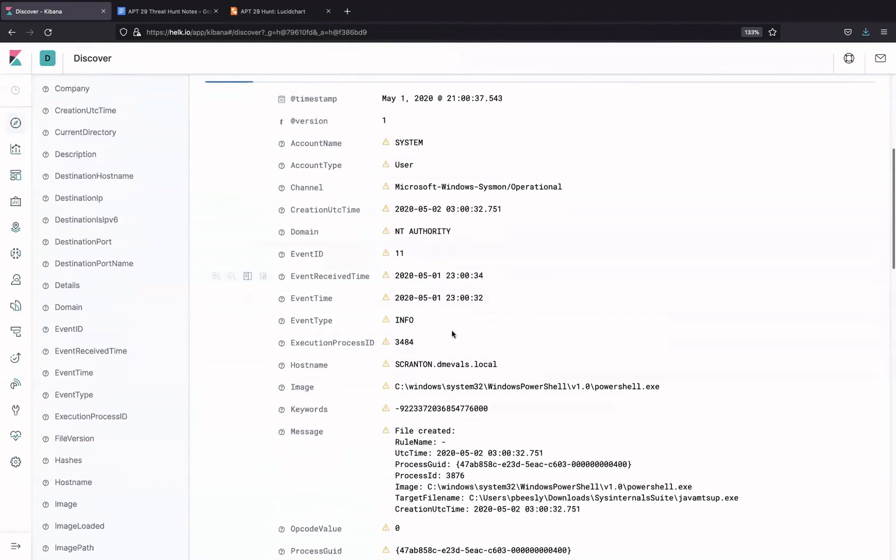
scroll(456, 332, "down", 2)
scroll(536, 332, "down", 3)
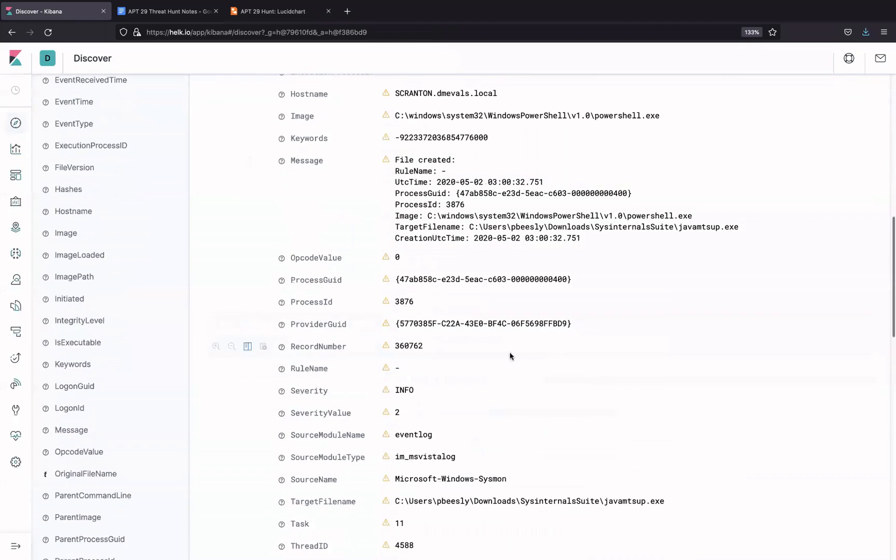
scroll(526, 401, "down", 8)
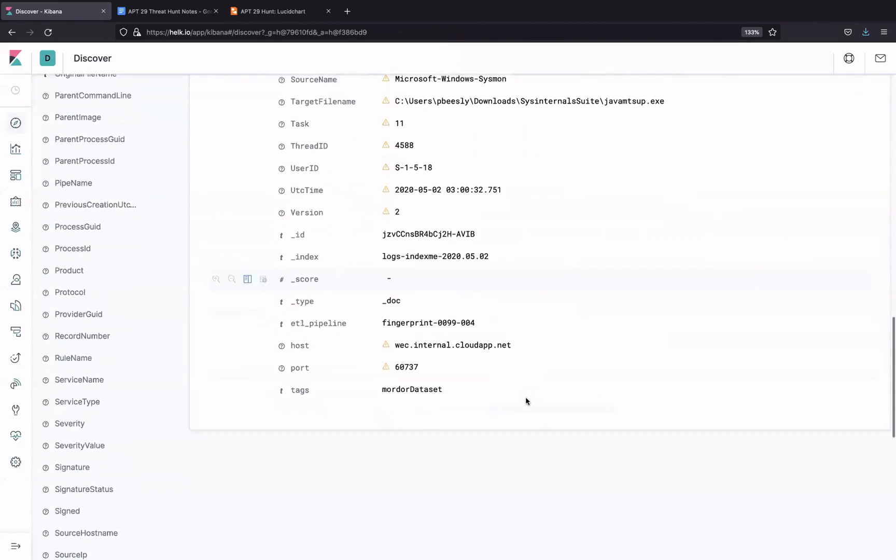
scroll(430, 324, "up", 14)
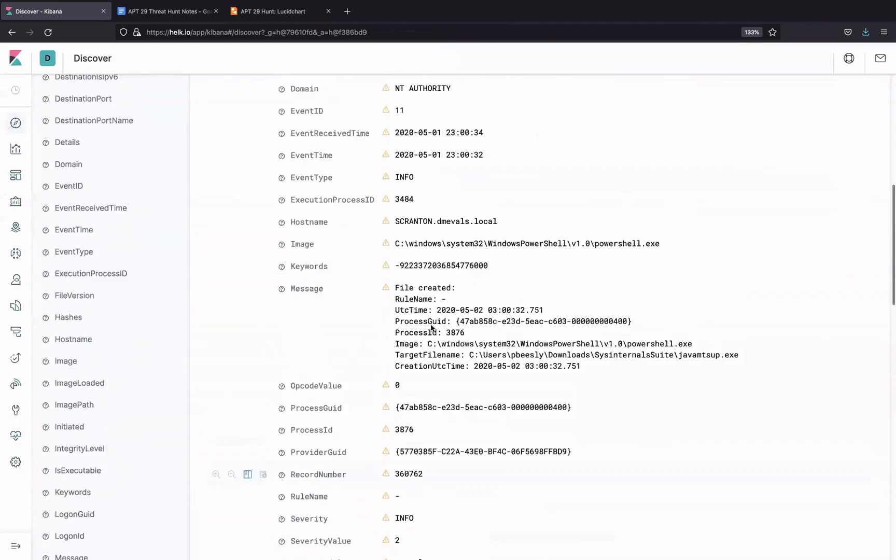
scroll(430, 328, "up", 2)
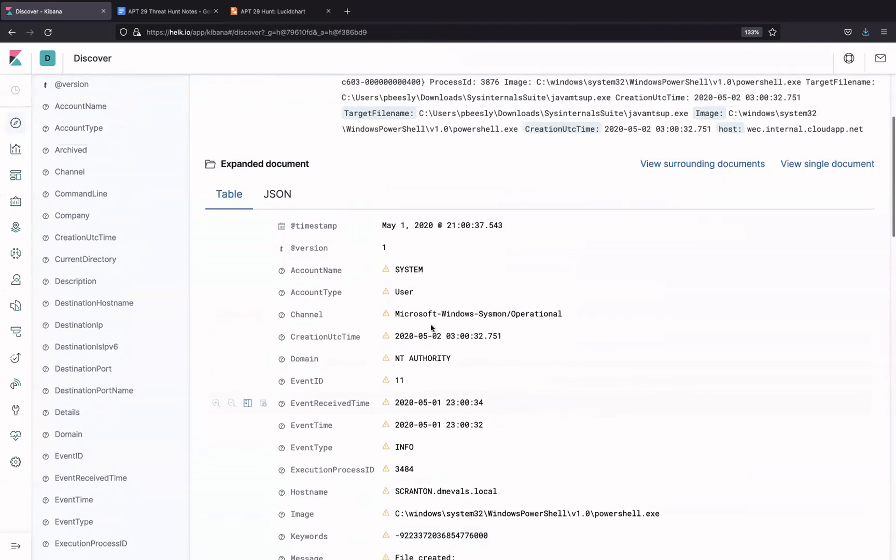
scroll(273, 276, "up", 3)
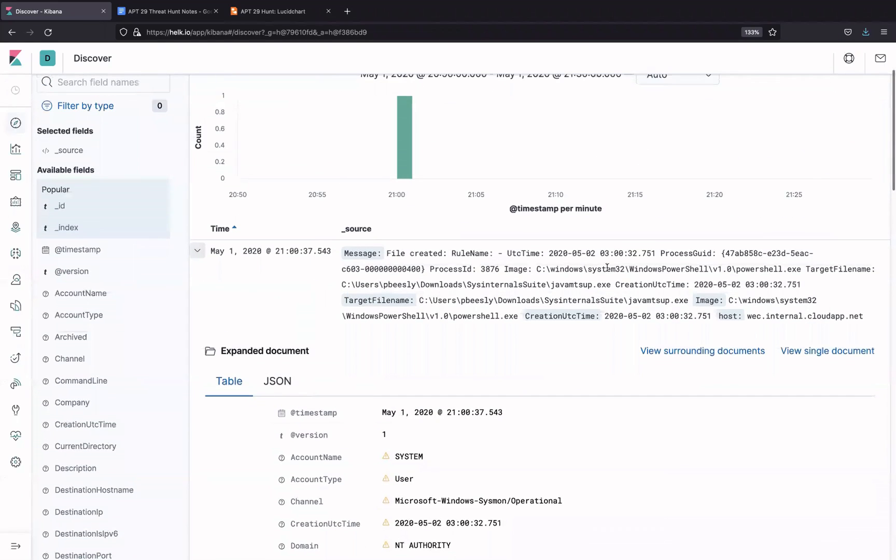
scroll(458, 297, "up", 1)
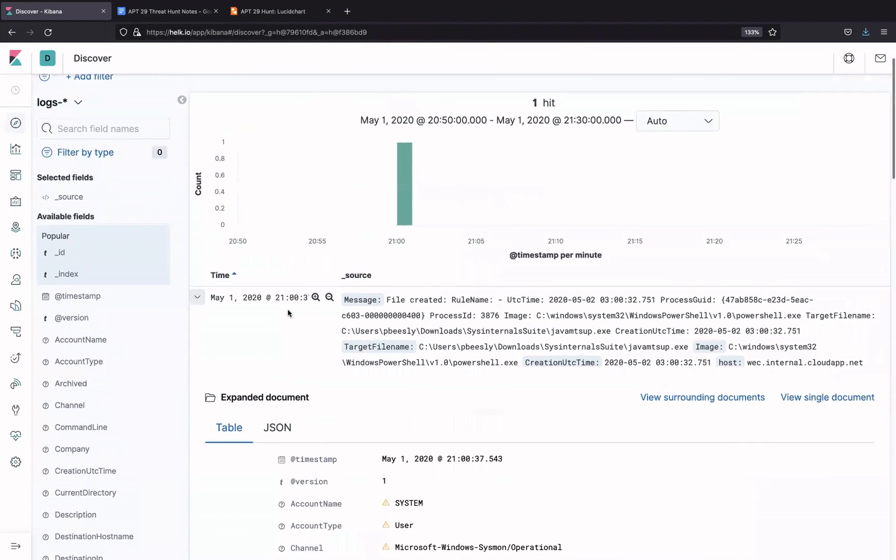
scroll(287, 309, "down", 6)
scroll(287, 311, "down", 6)
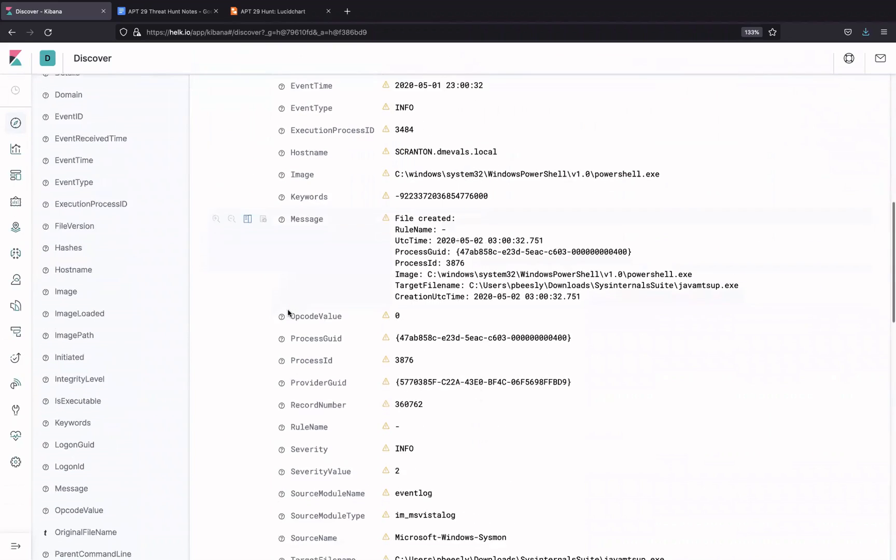
left_click_drag(456, 194, 633, 198)
key("super+c")
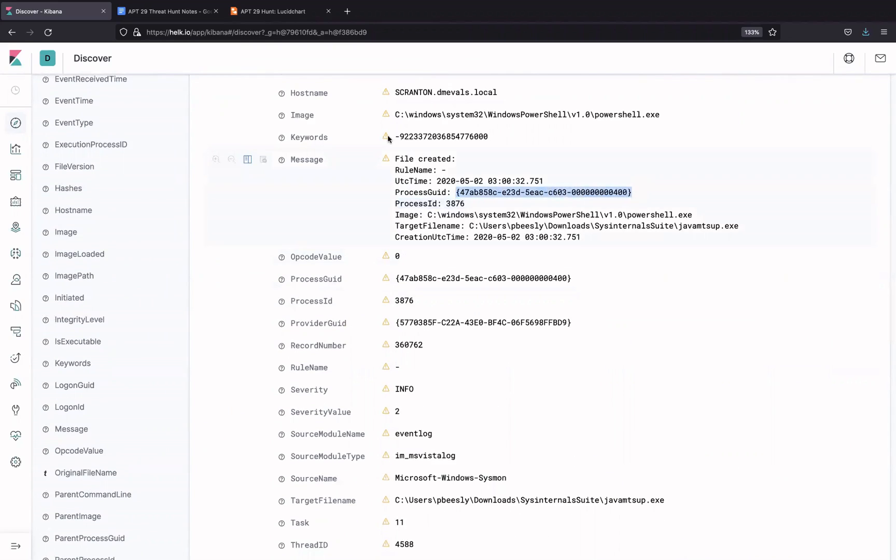
scroll(390, 140, "up", 12)
left_click(251, 110)
key("ctrl+a")
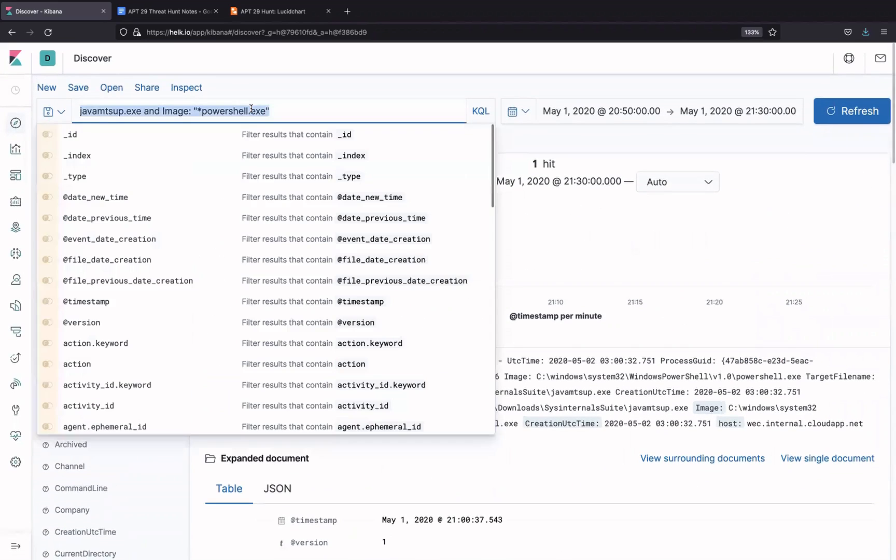
type("Process")
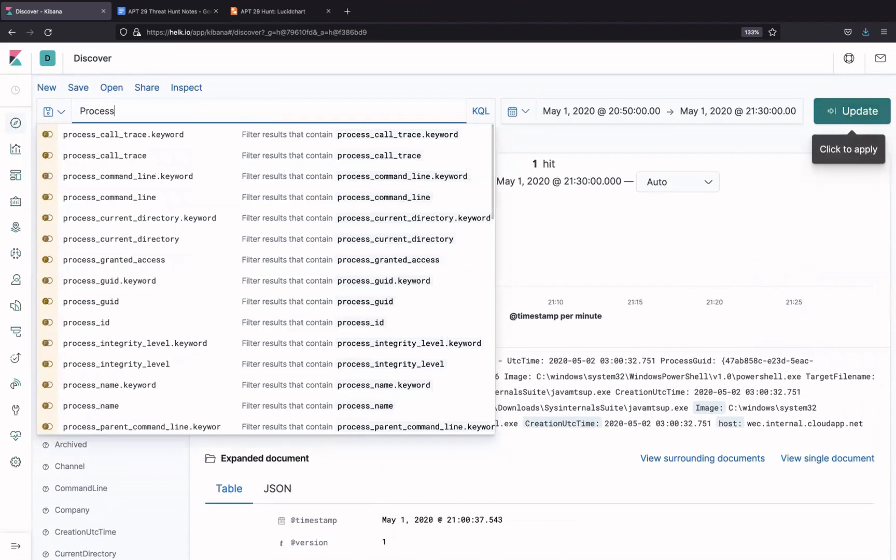
type("Guid: \"\"")
key("super+v")
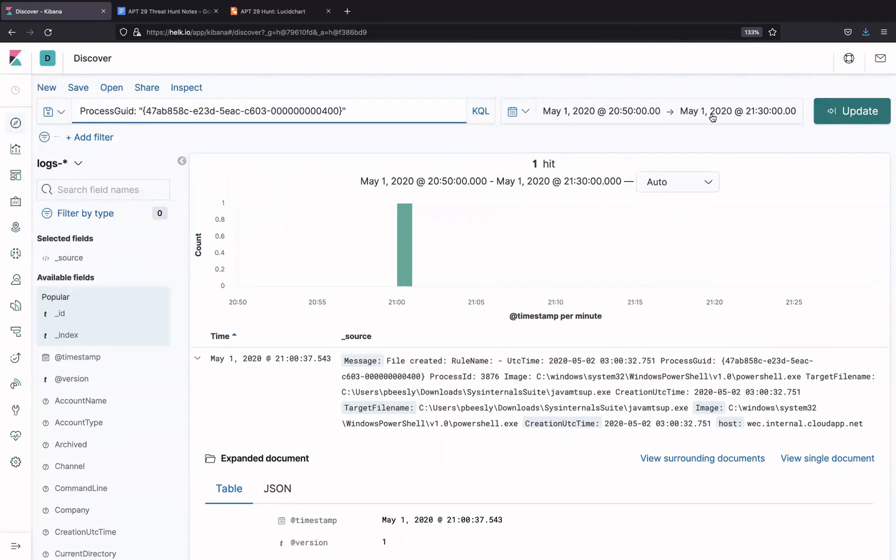
left_click(861, 123)
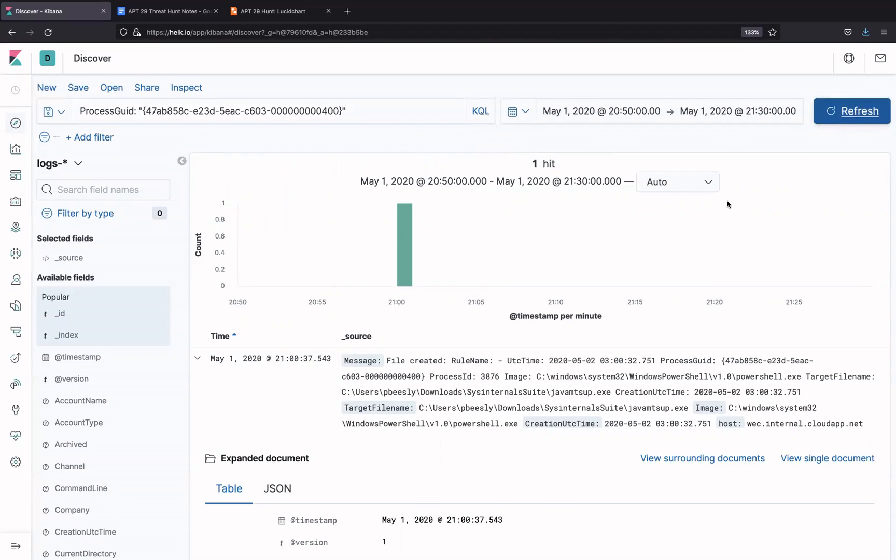
- Look over the histogram and earliest events for the c603 process, and switch to Lucidchart to check its place in the process map
scroll(438, 303, "down", 3)
scroll(400, 310, "up", 3)
scroll(400, 310, "down", 3)
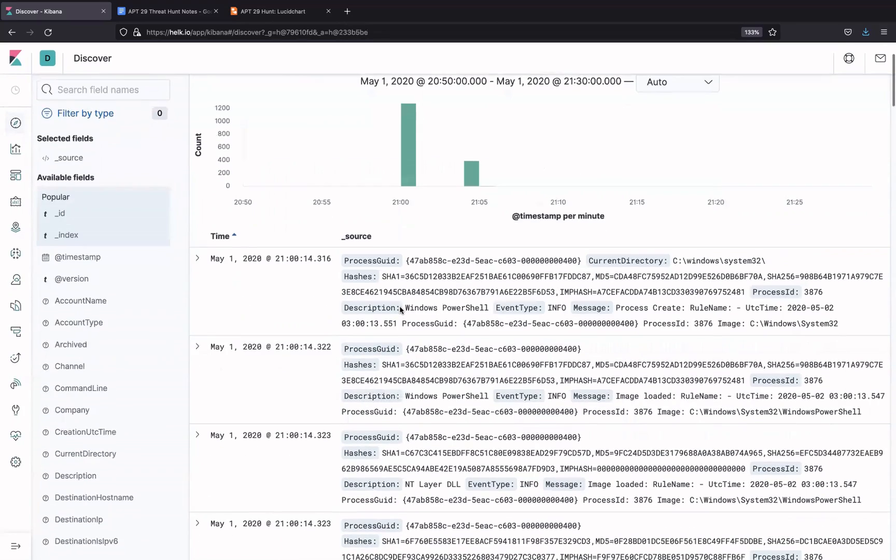
scroll(400, 310, "up", 2)
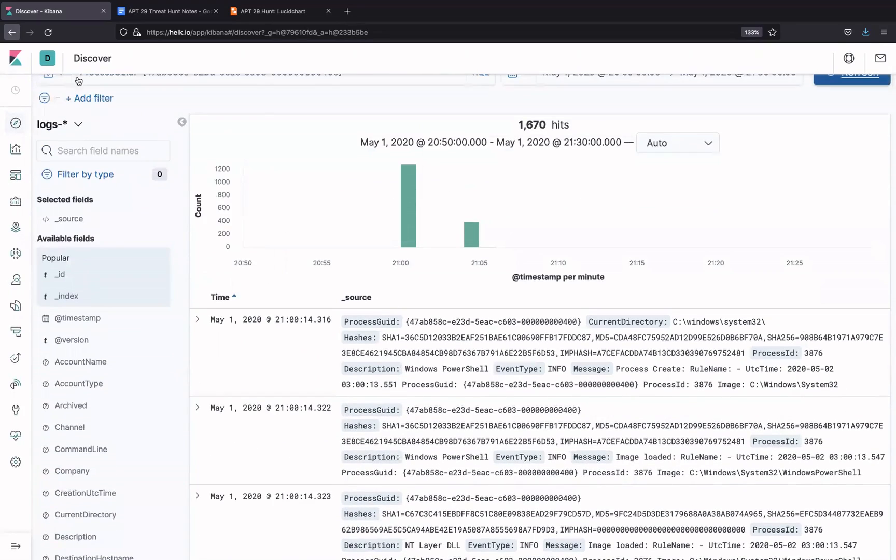
scroll(295, 113, "up", 2)
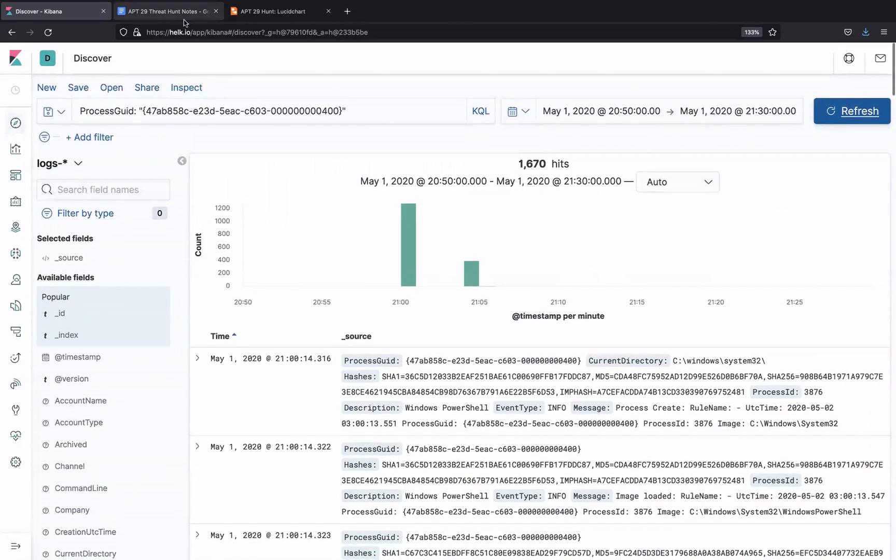
left_click(205, 12)
left_click(257, 13)
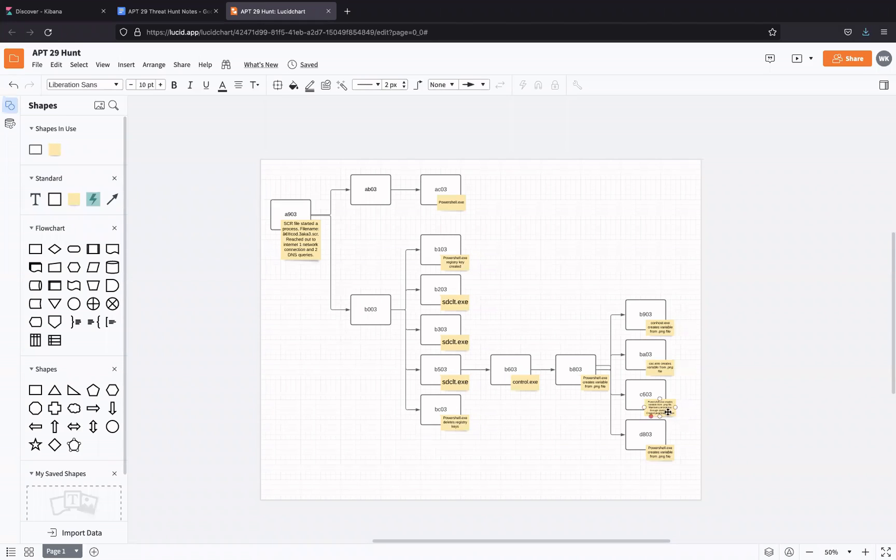
left_click(558, 391)
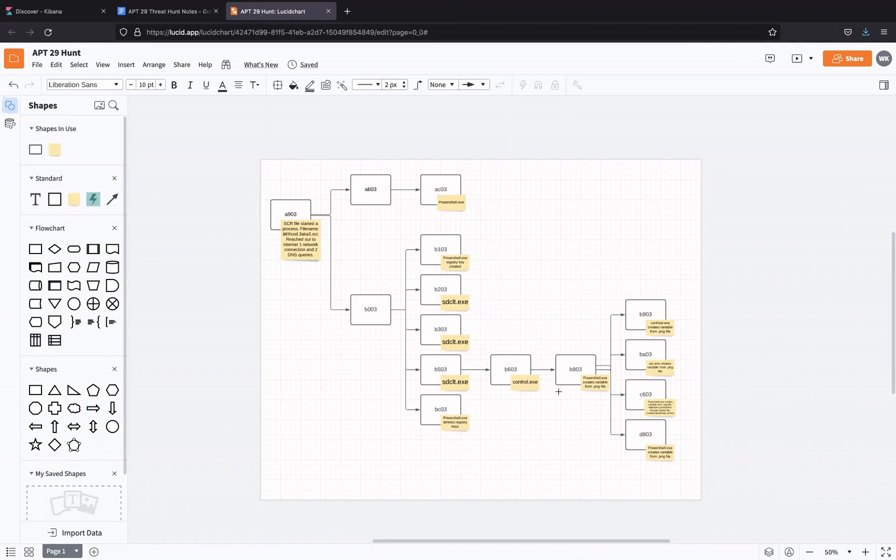